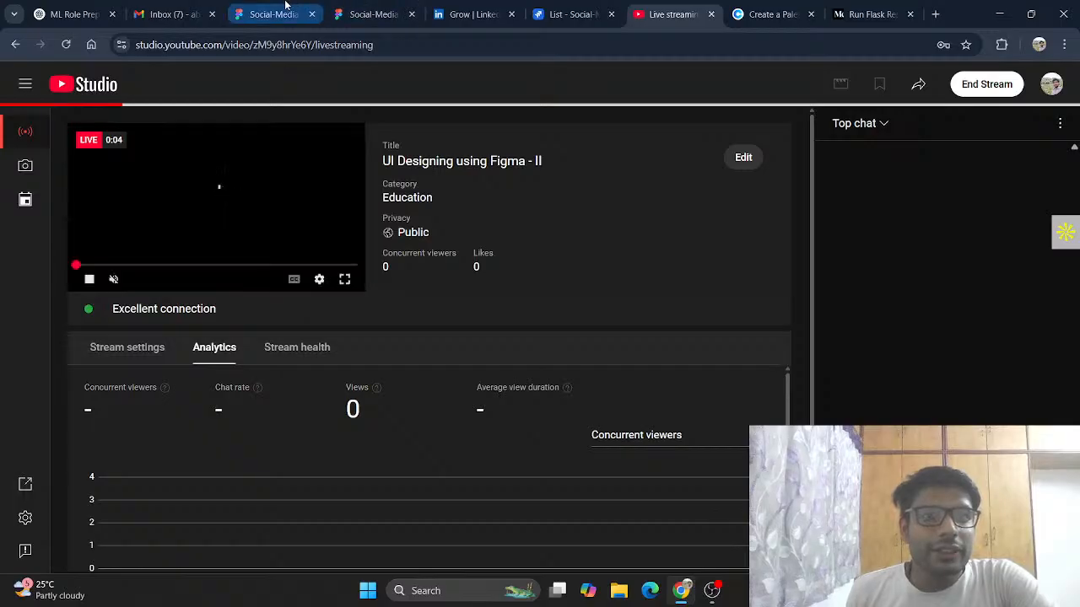
Step: Switch to the Figma design file and browse the existing wireframe and UI frames on the canvas
left_click(281, 14)
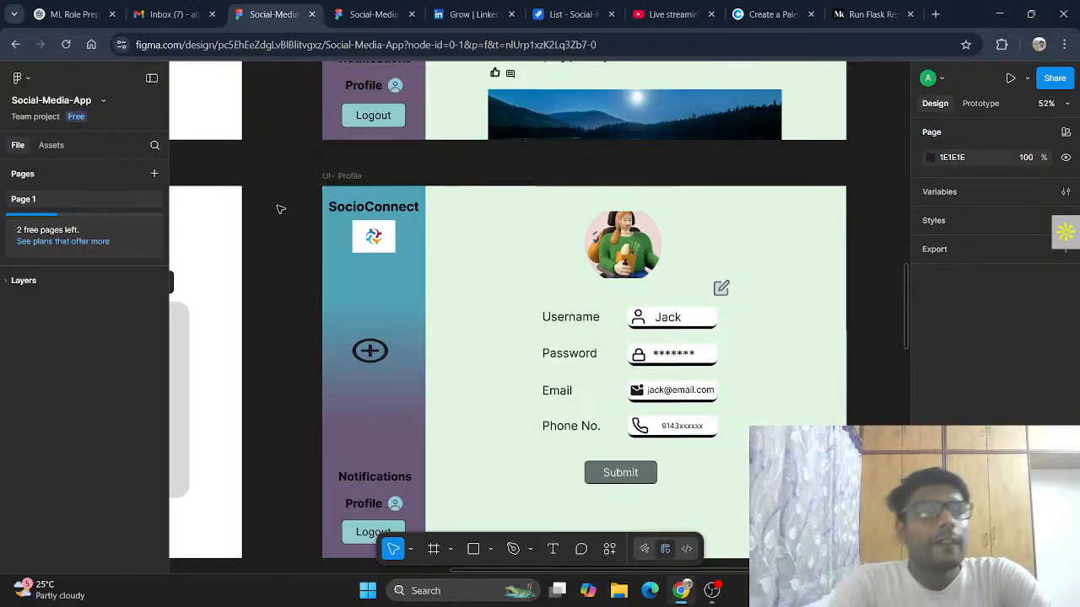
scroll(291, 217, "down", 5)
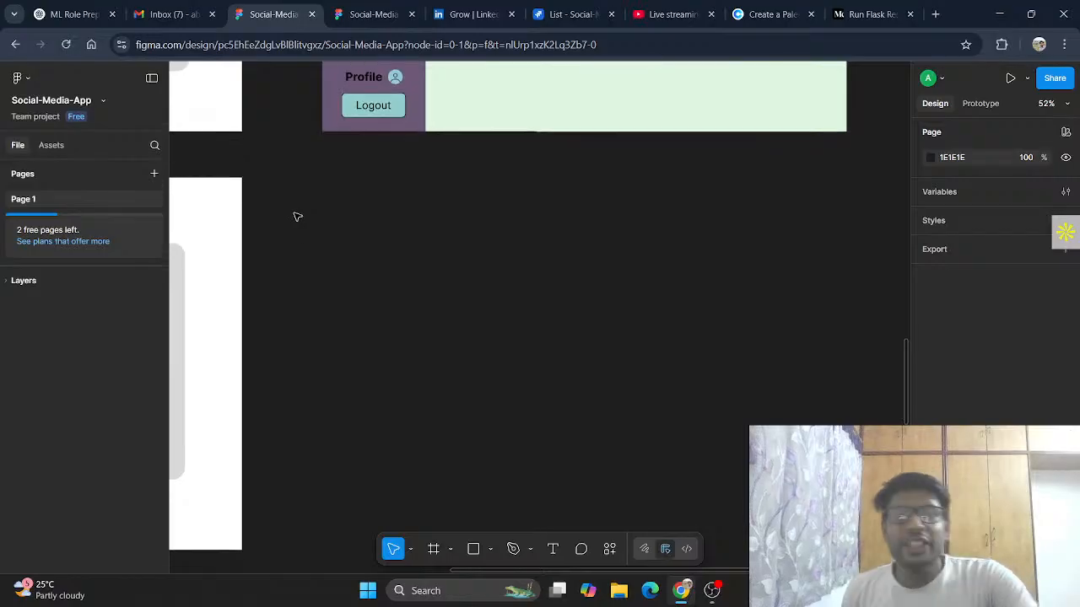
scroll(298, 217, "down", 2)
scroll(329, 227, "down", 1)
scroll(329, 226, "left", 10)
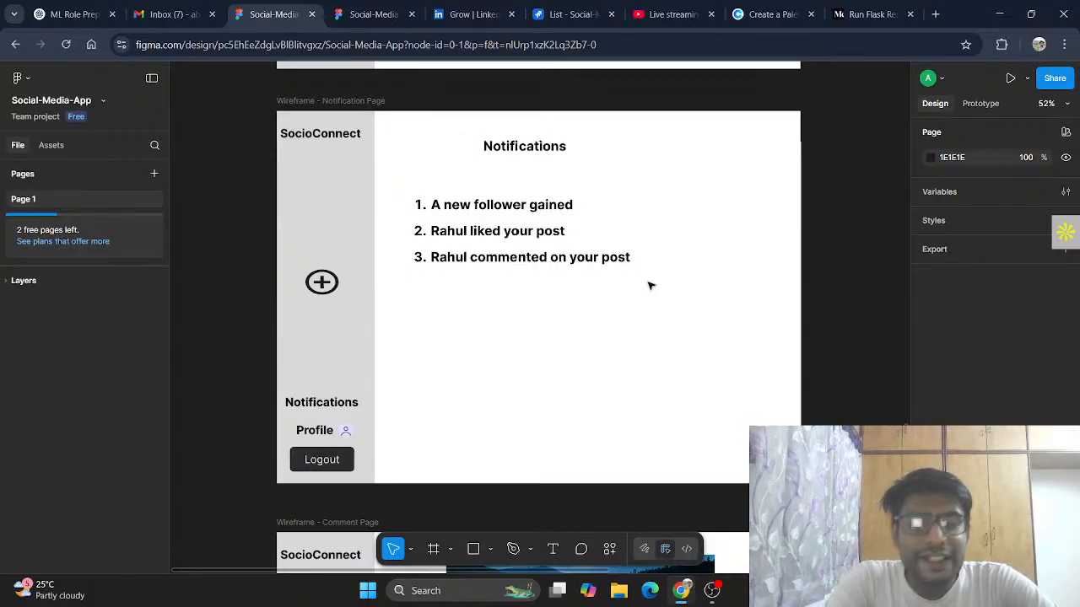
scroll(648, 285, "up", 10)
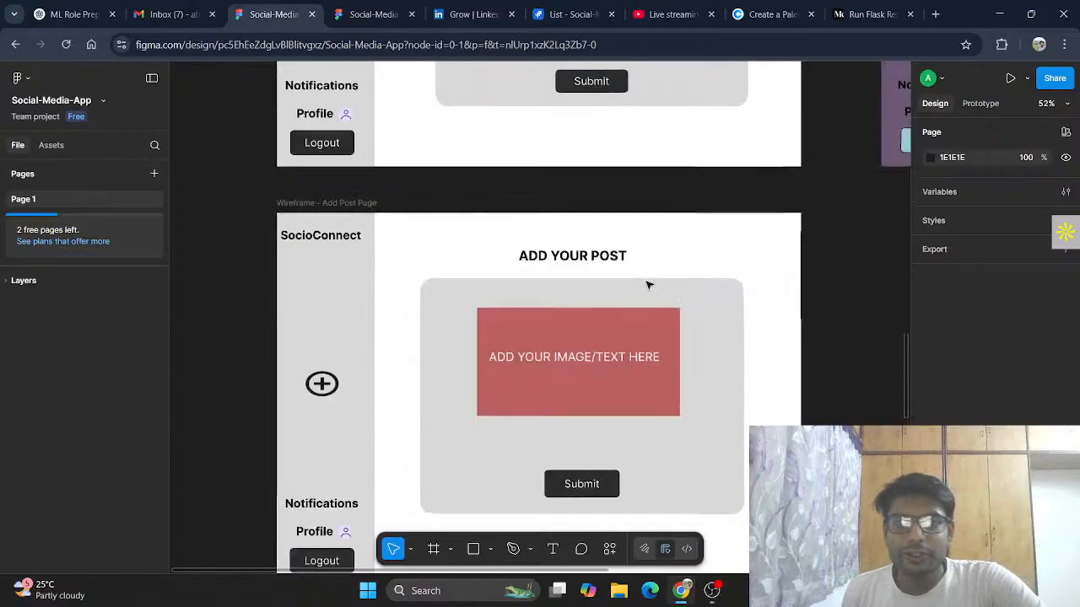
scroll(720, 244, "right", 5)
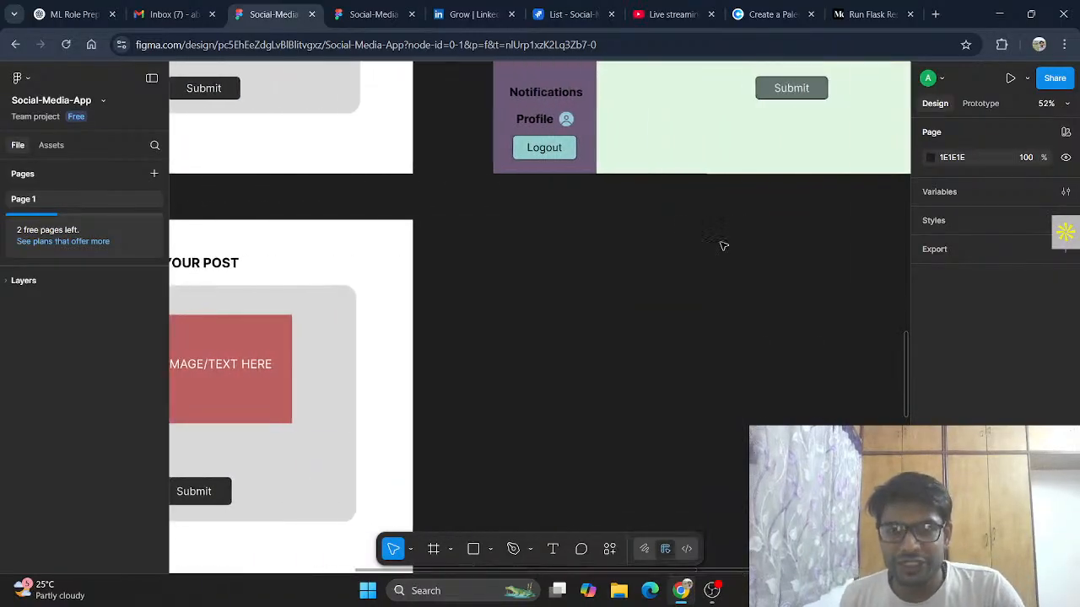
scroll(650, 202, "up", 10)
scroll(651, 201, "right", 2)
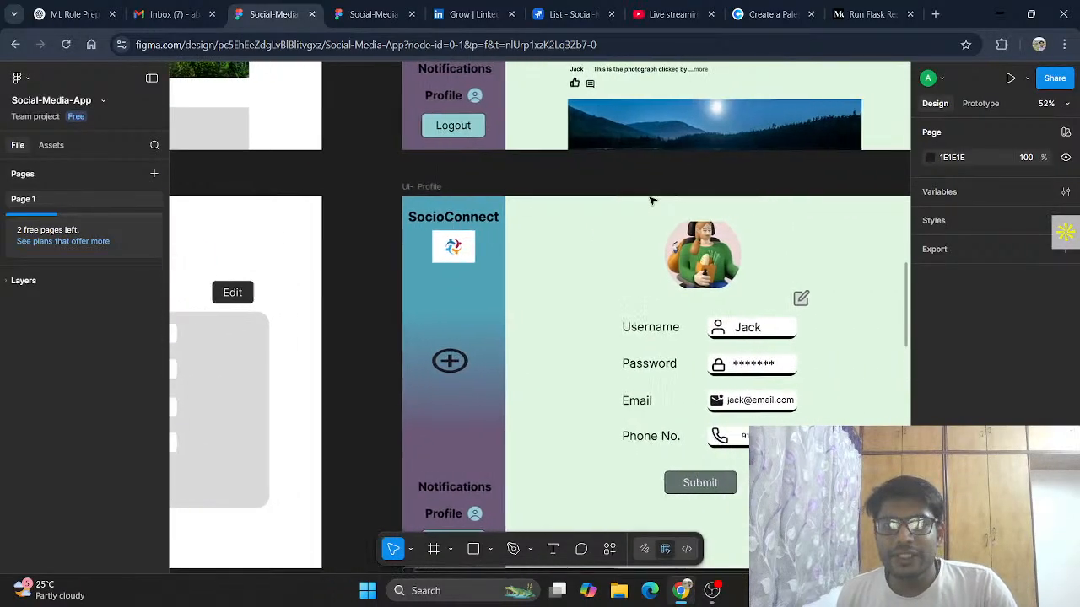
scroll(650, 201, "right", 1)
Step: Duplicate the UI- Profile frame and place the copy directly below the original
left_click(384, 187)
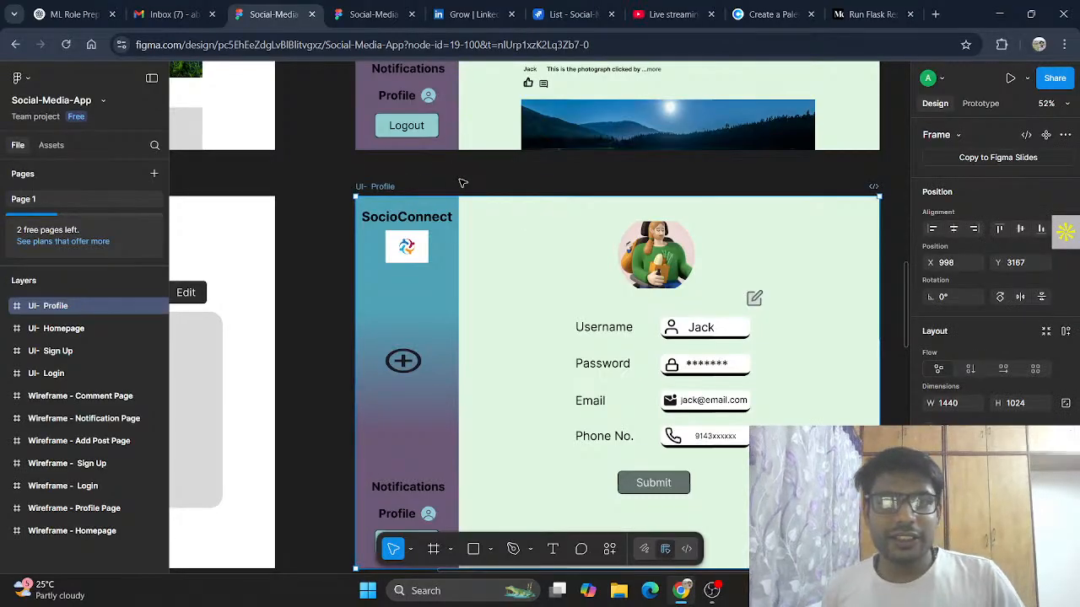
scroll(550, 187, "down", 6)
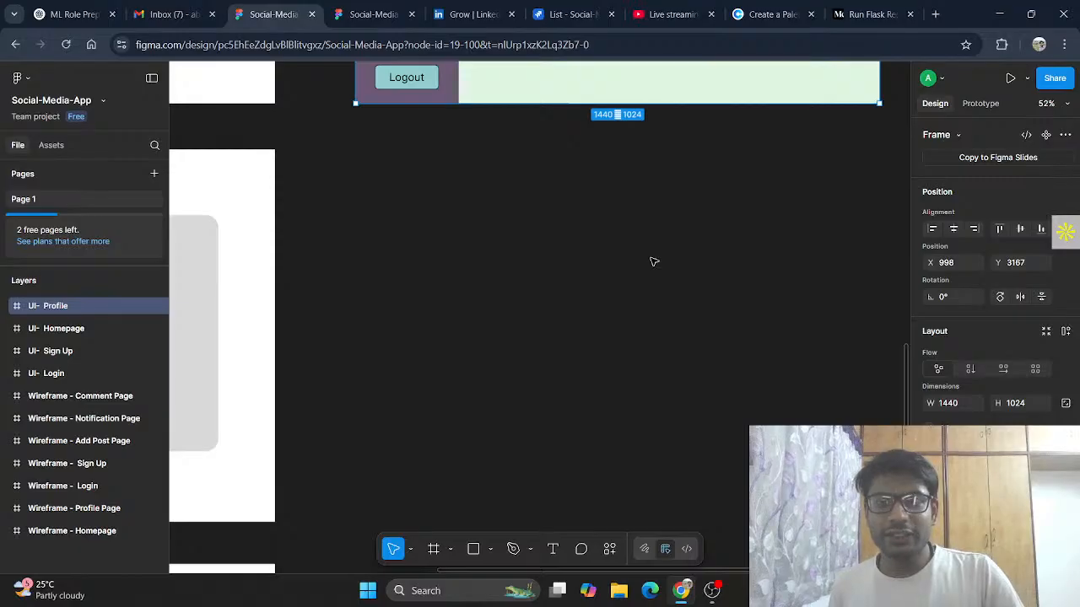
key("ctrl+d")
scroll(783, 255, "up", 1)
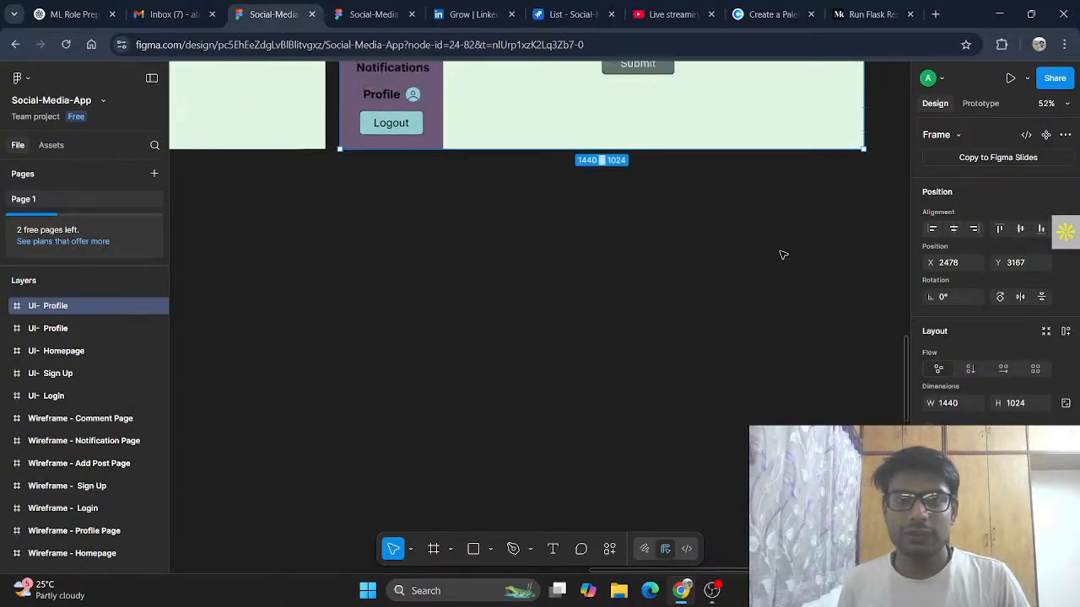
left_click_drag(674, 101, 361, 509)
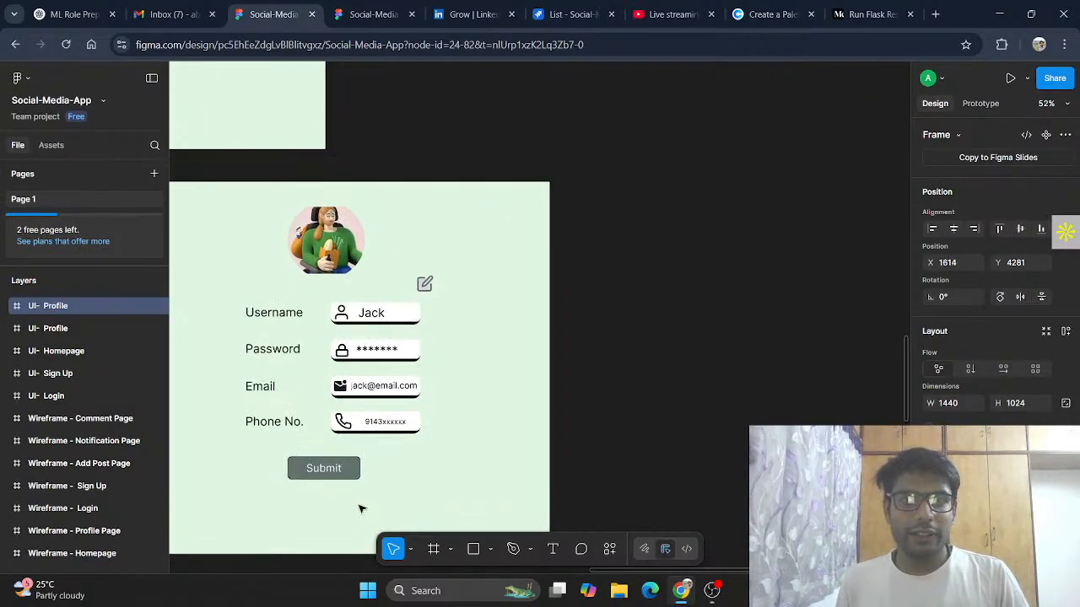
scroll(361, 509, "left", 5)
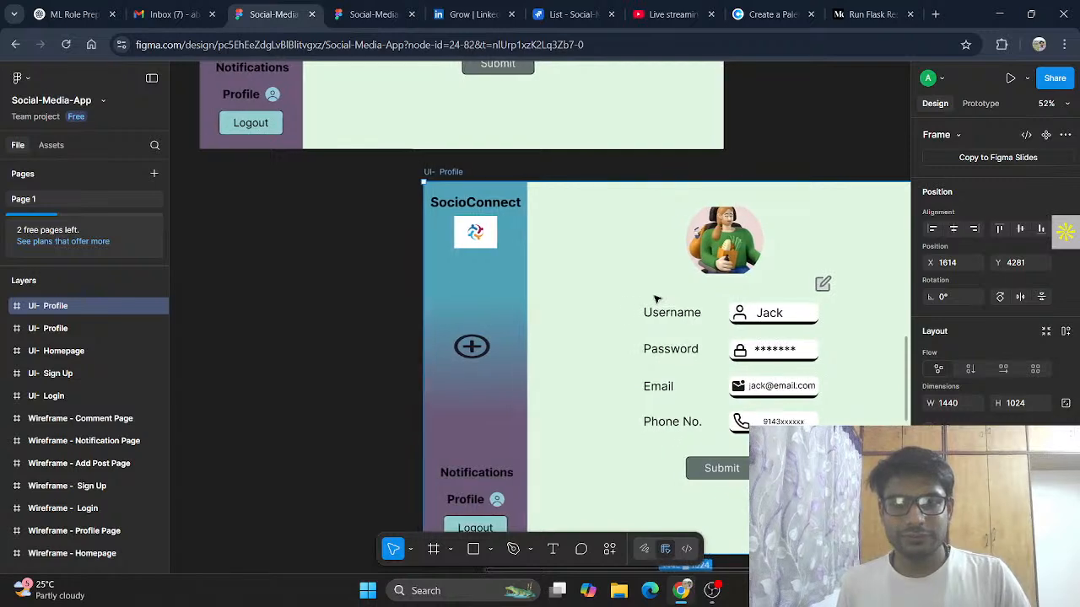
scroll(657, 299, "left", 2)
left_click_drag(549, 270, 470, 271)
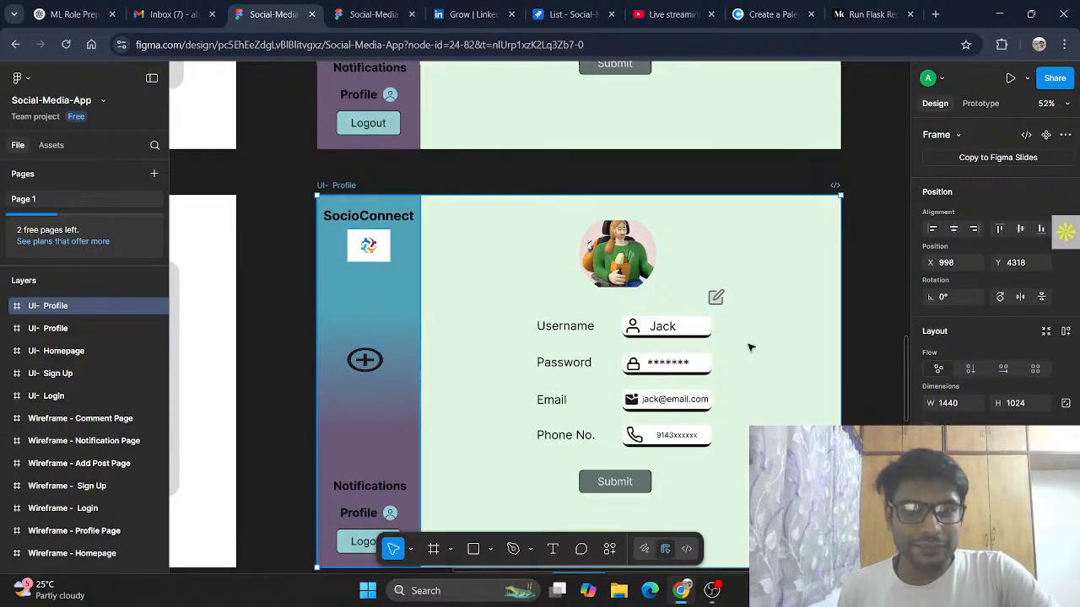
Step: Delete the avatar, edit icon, form fields and Submit button from the duplicated frame's content area
left_click(533, 212)
left_click_drag(643, 343, 778, 512)
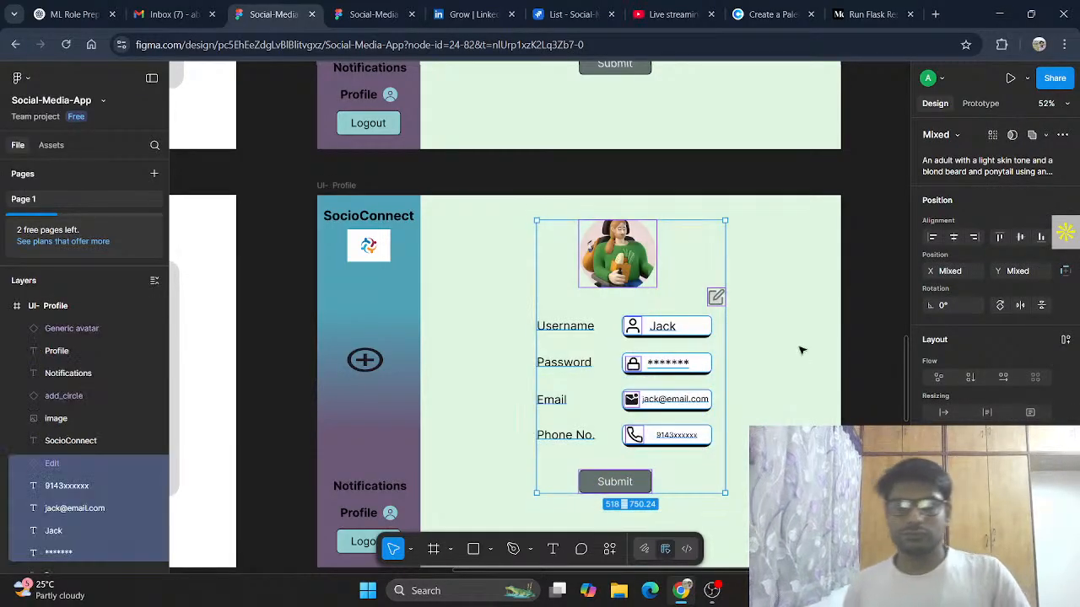
key("Delete")
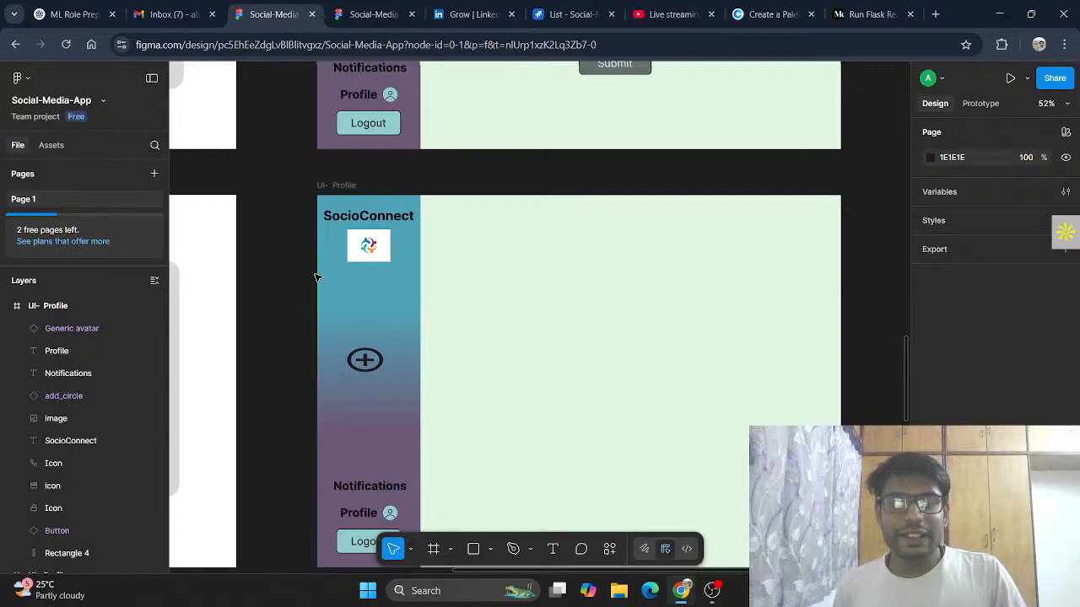
Step: Rename the duplicated frame to UI- Add Posts
left_click(344, 187)
left_click(345, 186)
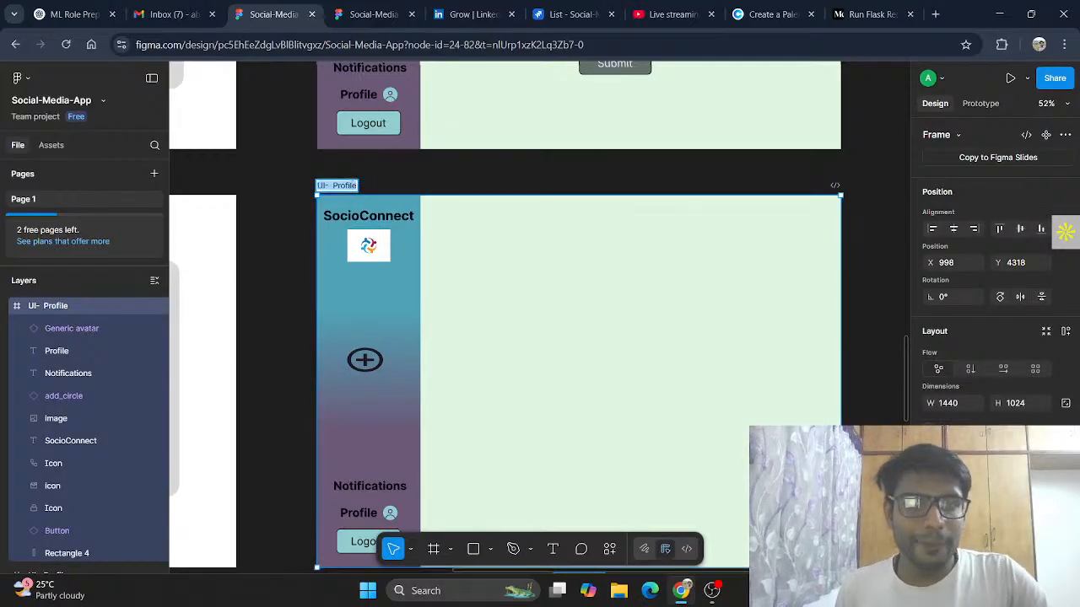
double_click(337, 186)
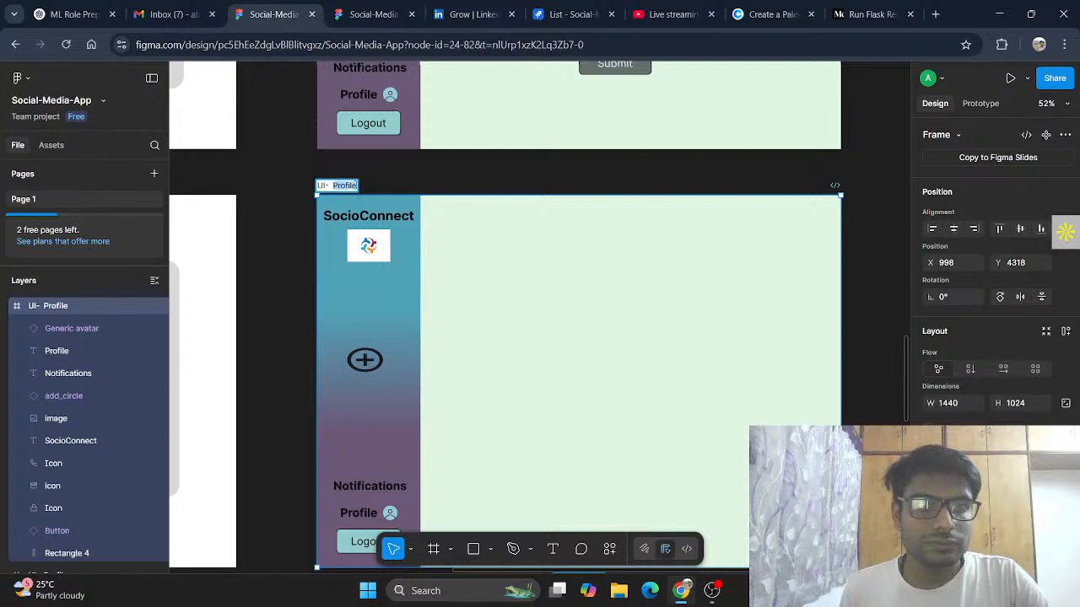
type("Add")
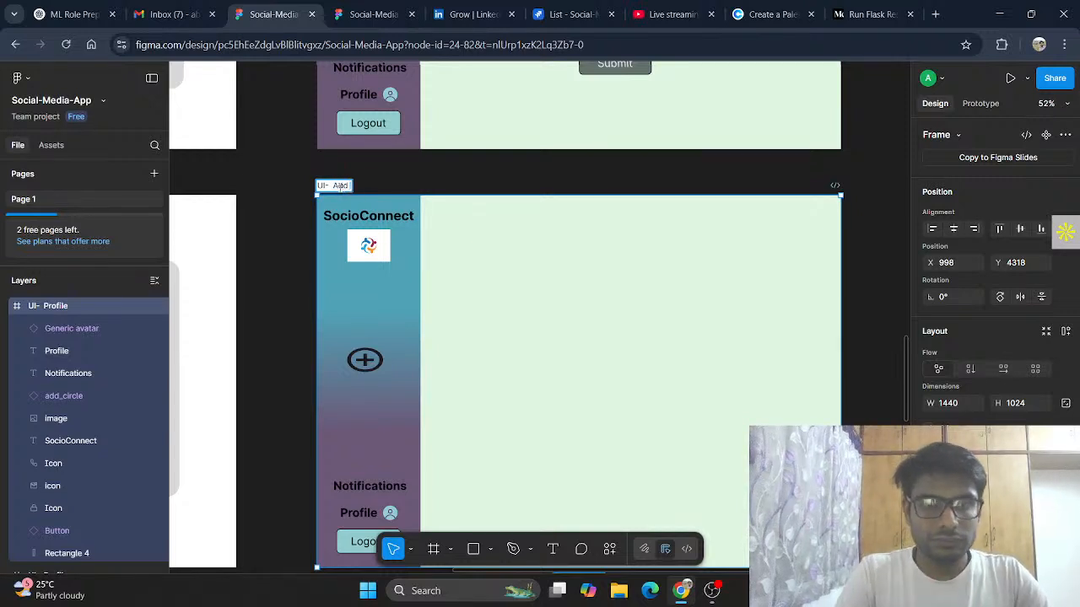
type(" Posts")
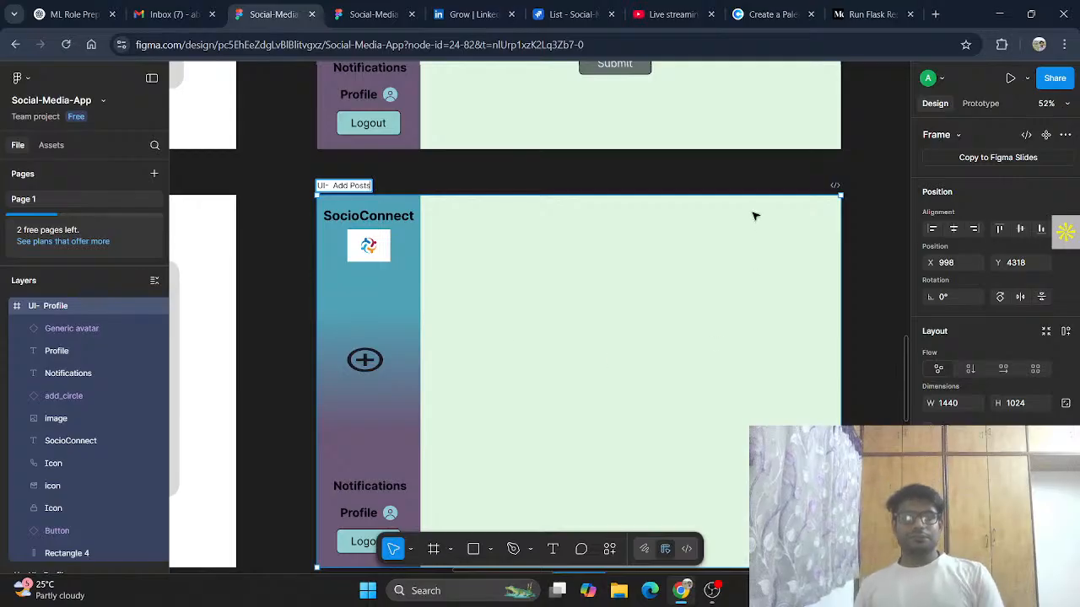
left_click(877, 239)
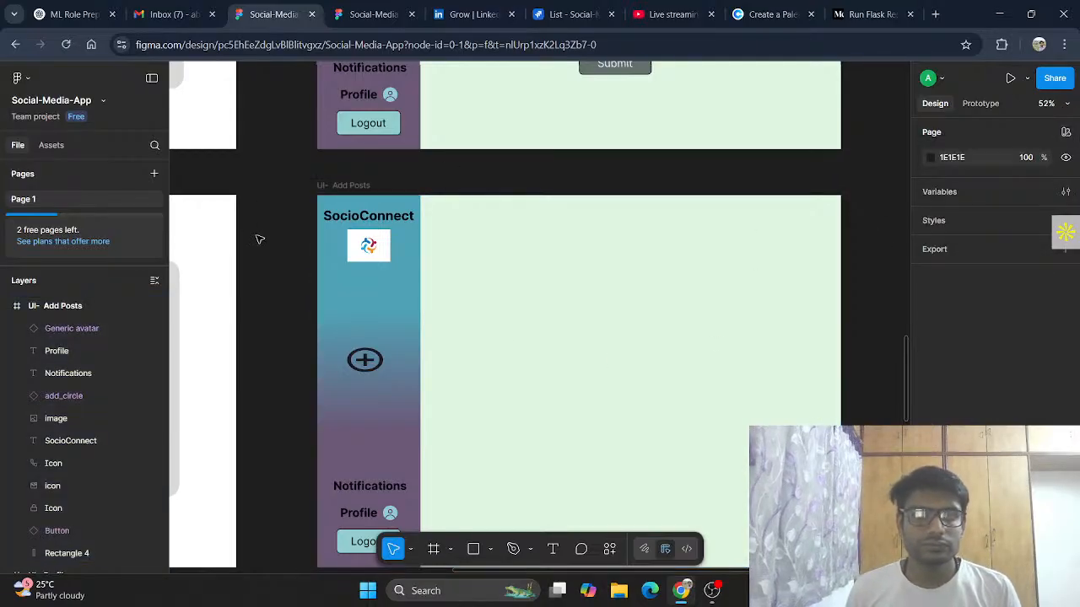
Step: Copy the ADD YOUR POST heading from the Add Post Page wireframe and paste it into the UI- Add Posts frame
scroll(271, 243, "left", 5)
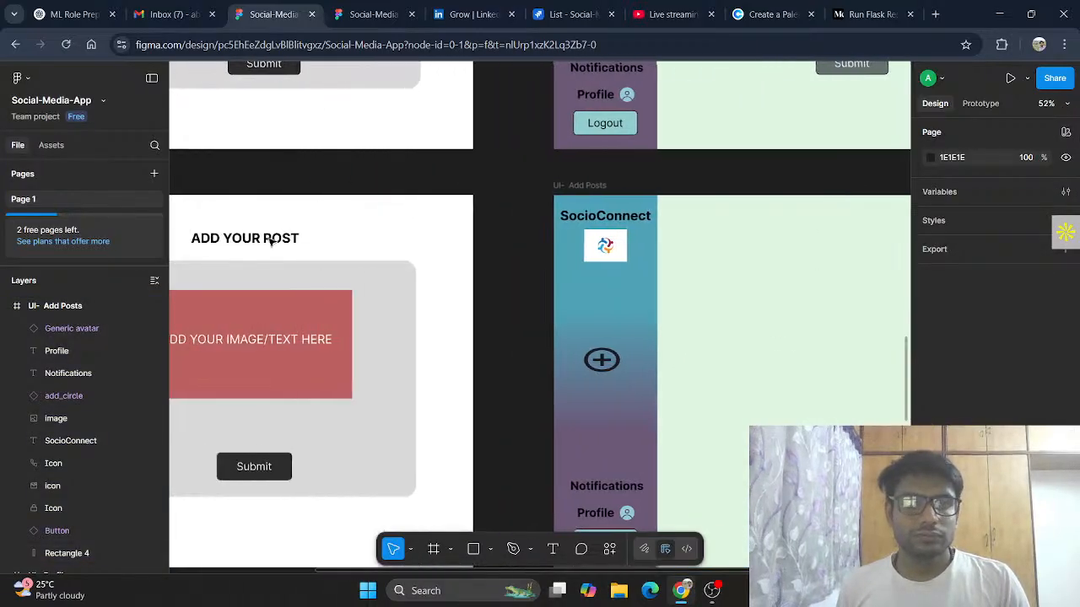
scroll(381, 216, "left", 3)
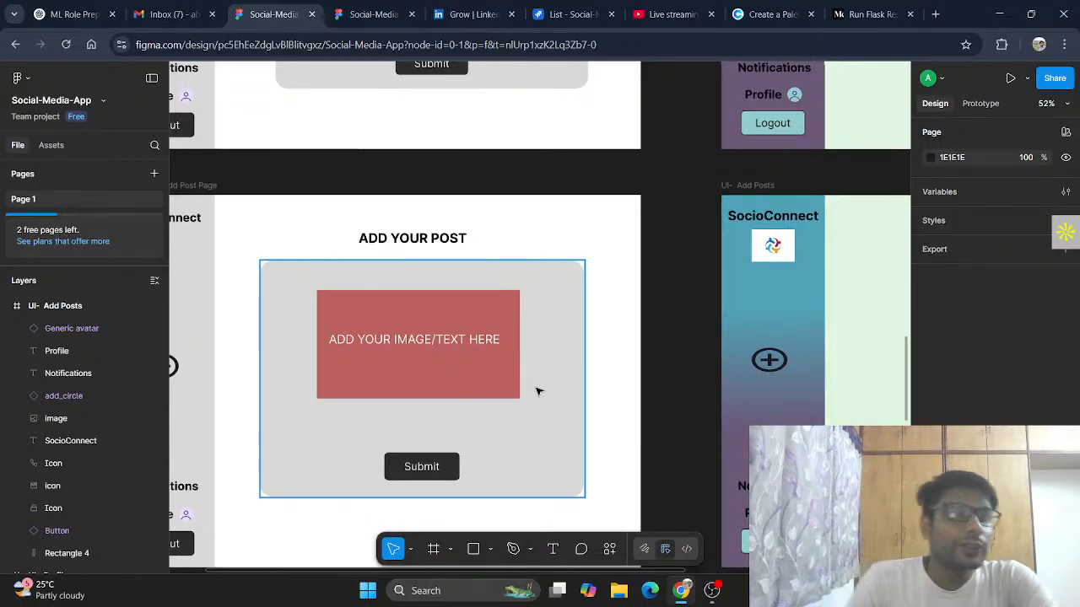
left_click(491, 548)
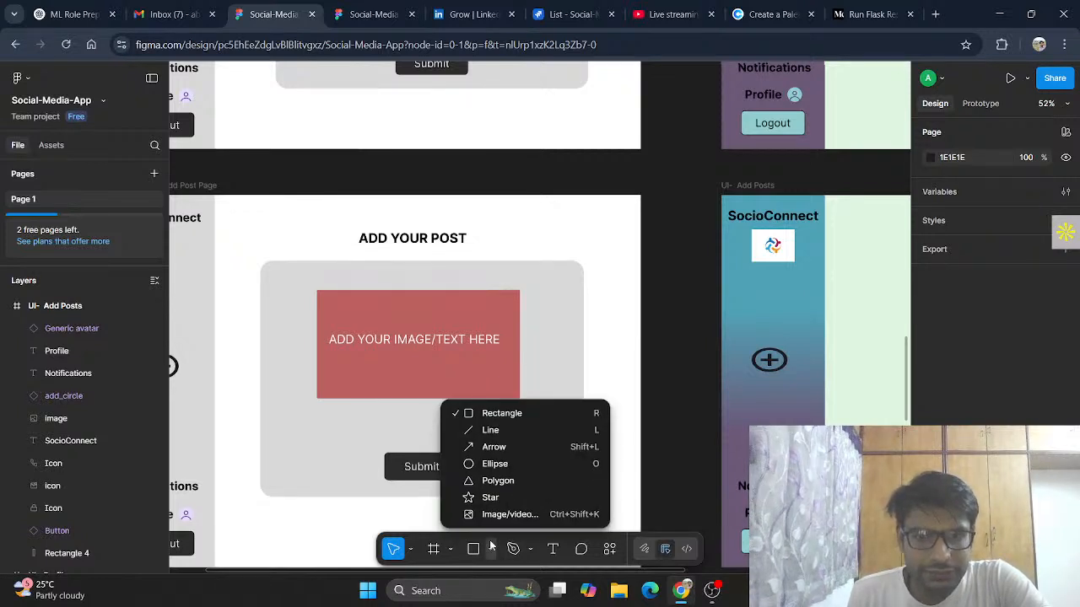
left_click(491, 548)
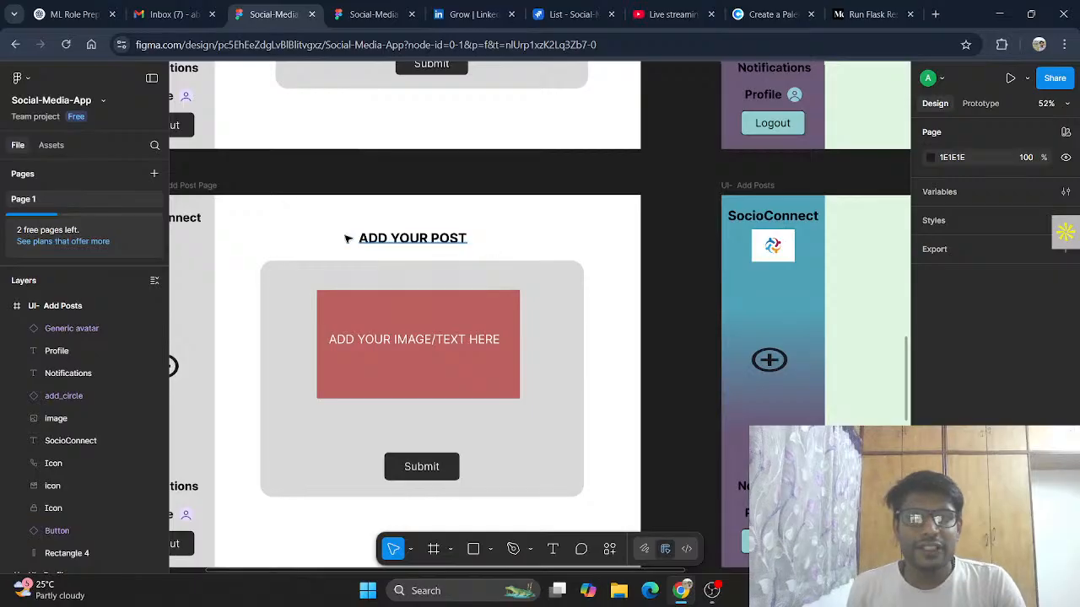
left_click(459, 240)
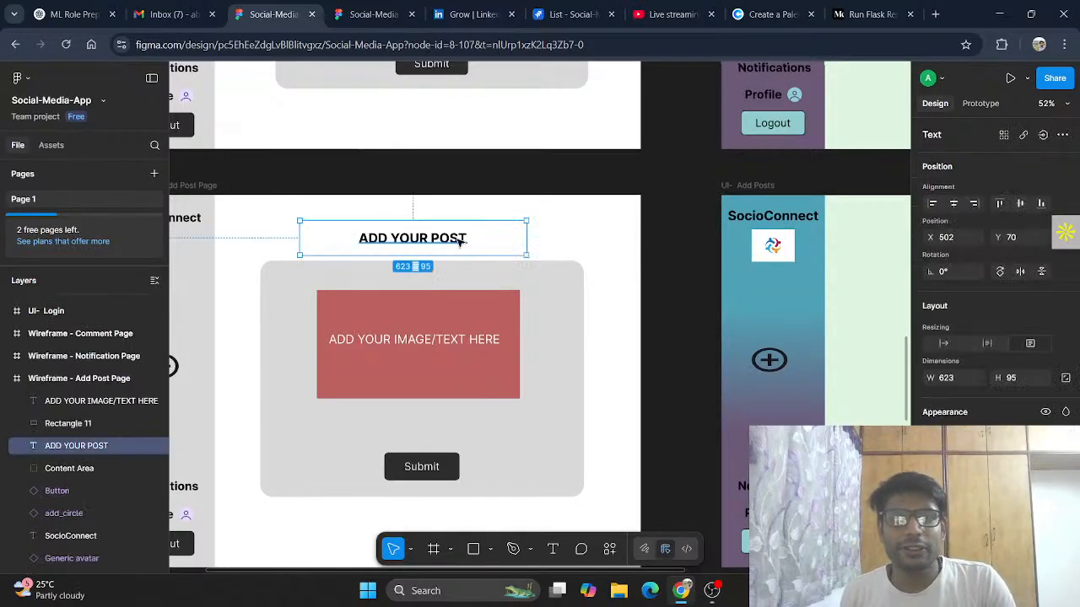
scroll(744, 262, "right", 5)
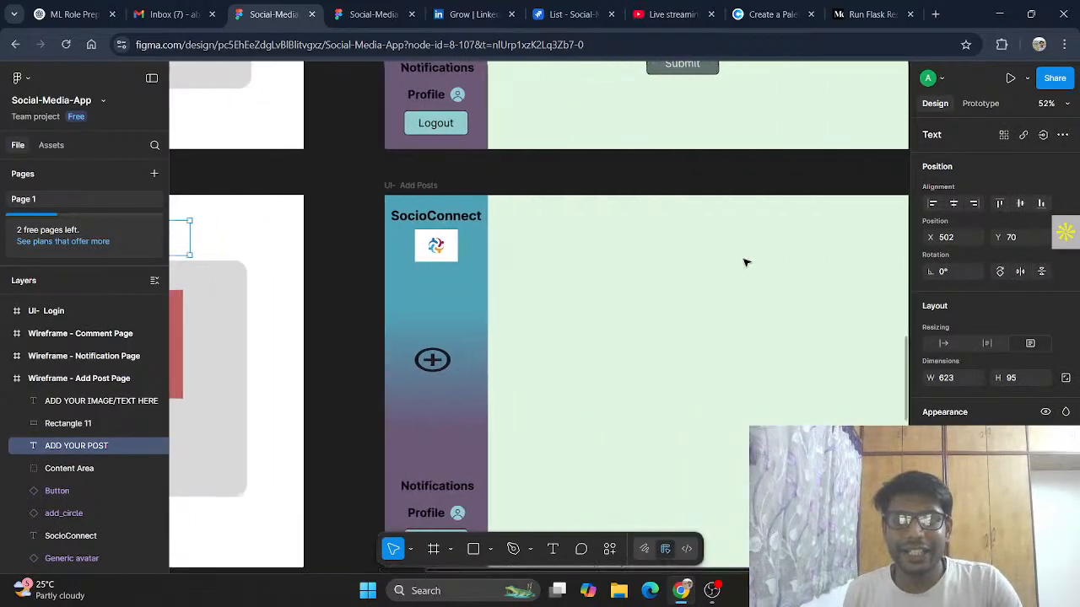
scroll(745, 263, "right", 2)
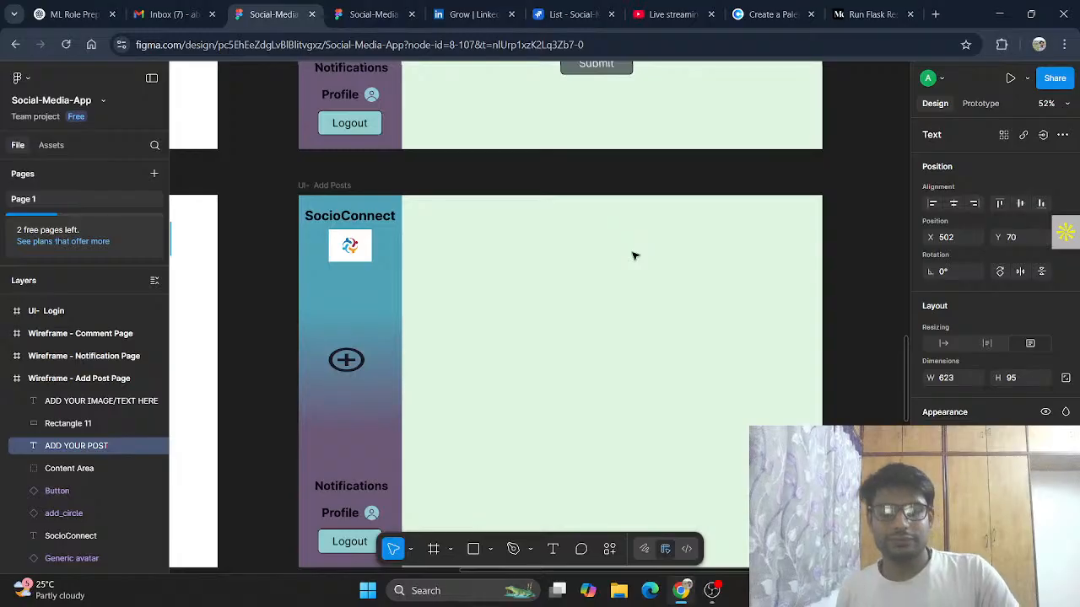
left_click(579, 210)
left_click(349, 186)
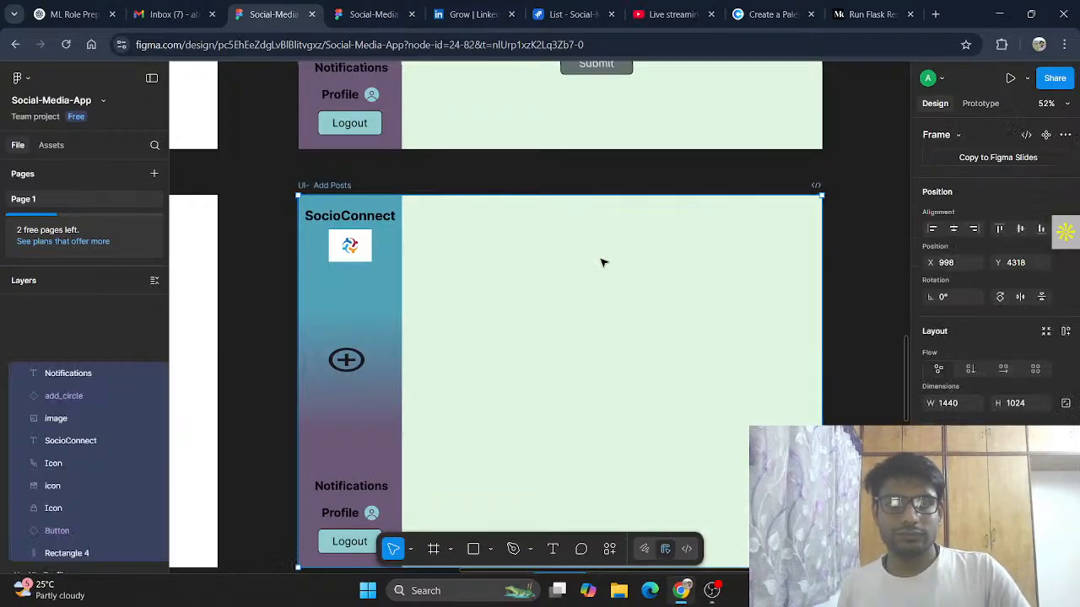
key("ctrl+v")
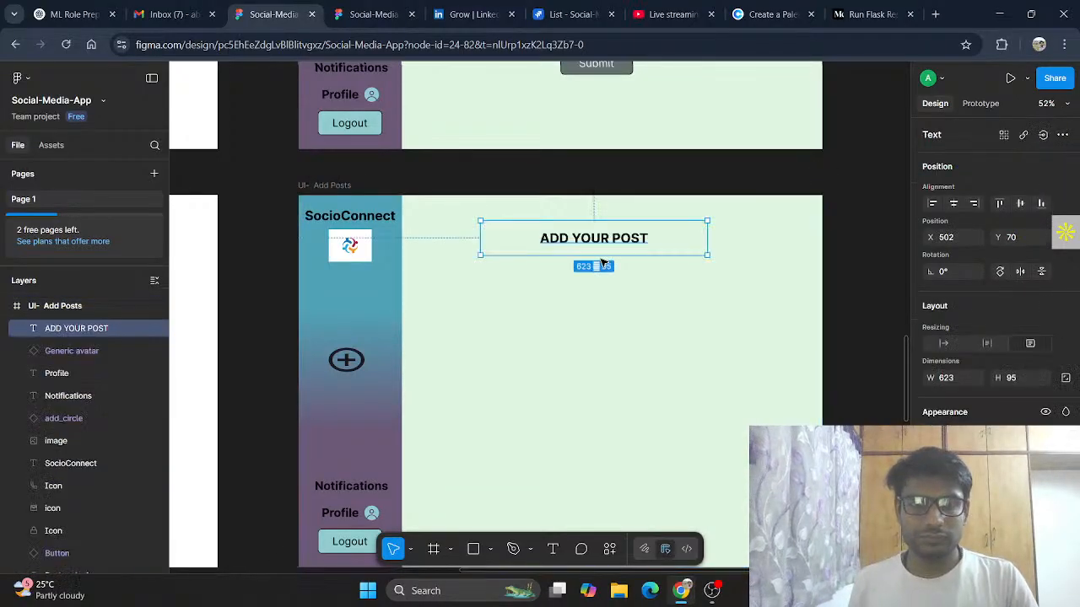
Step: Nudge the pasted ADD YOUR POST heading slightly downward within the frame
left_click_drag(607, 242, 614, 249)
left_click(624, 304)
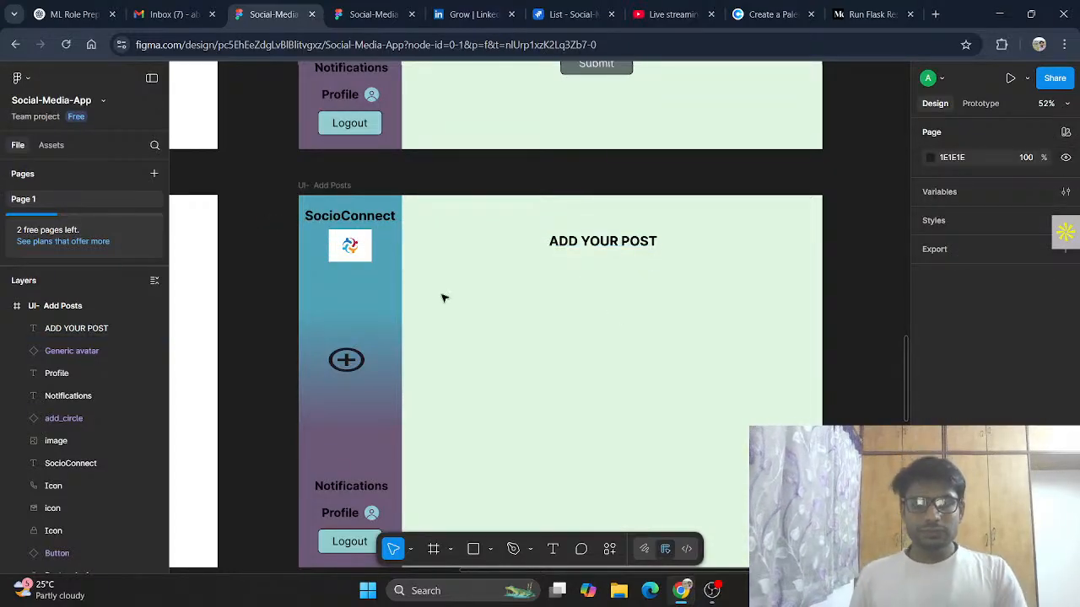
left_click(600, 244)
mouse_move(607, 248)
left_mouse_down()
mouse_move(597, 246)
mouse_move(625, 246)
mouse_move(607, 248)
left_mouse_up()
left_click(622, 299)
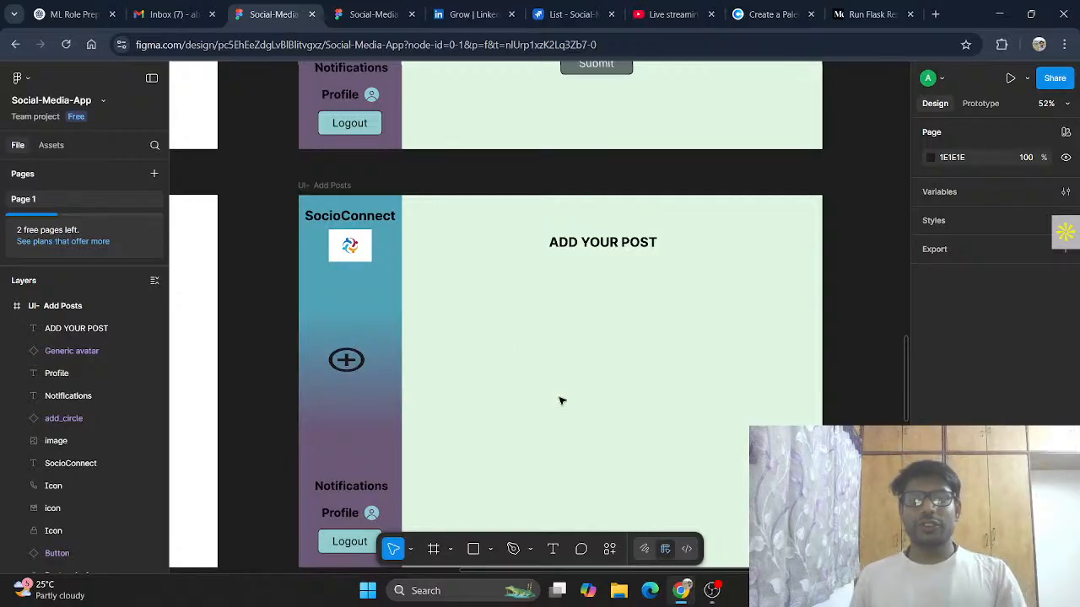
Step: Search the asset libraries for upload and image components
scroll(590, 388, "down", 2)
scroll(518, 240, "down", 1)
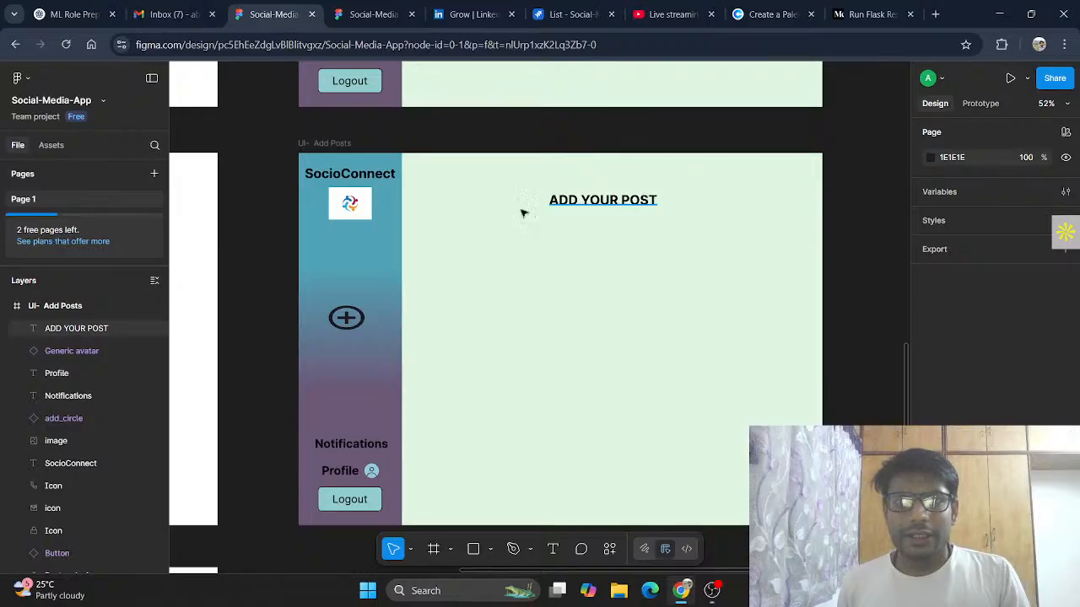
left_click(51, 145)
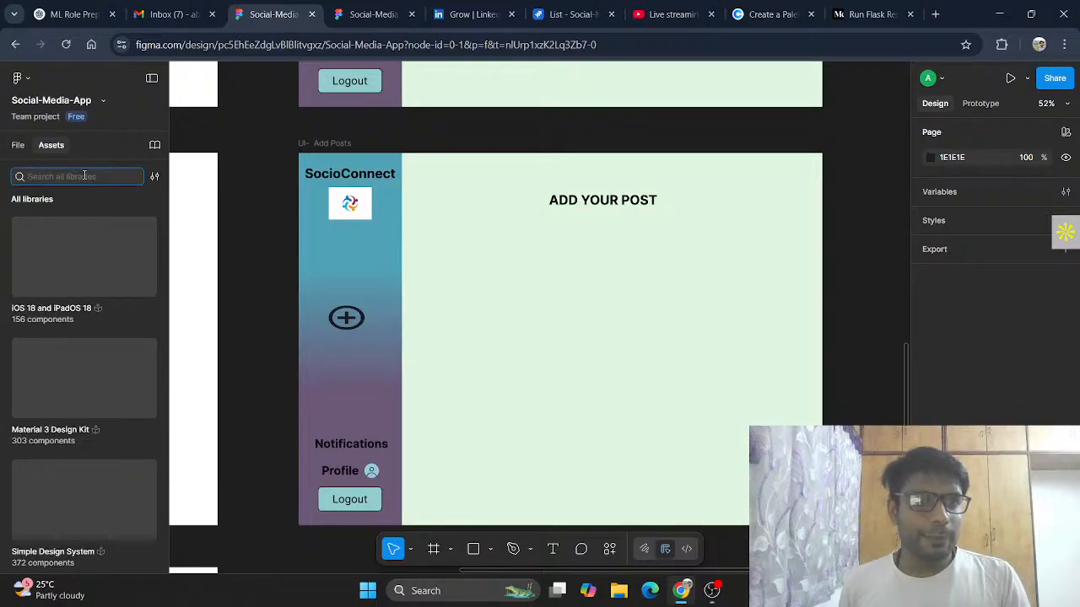
type("upload")
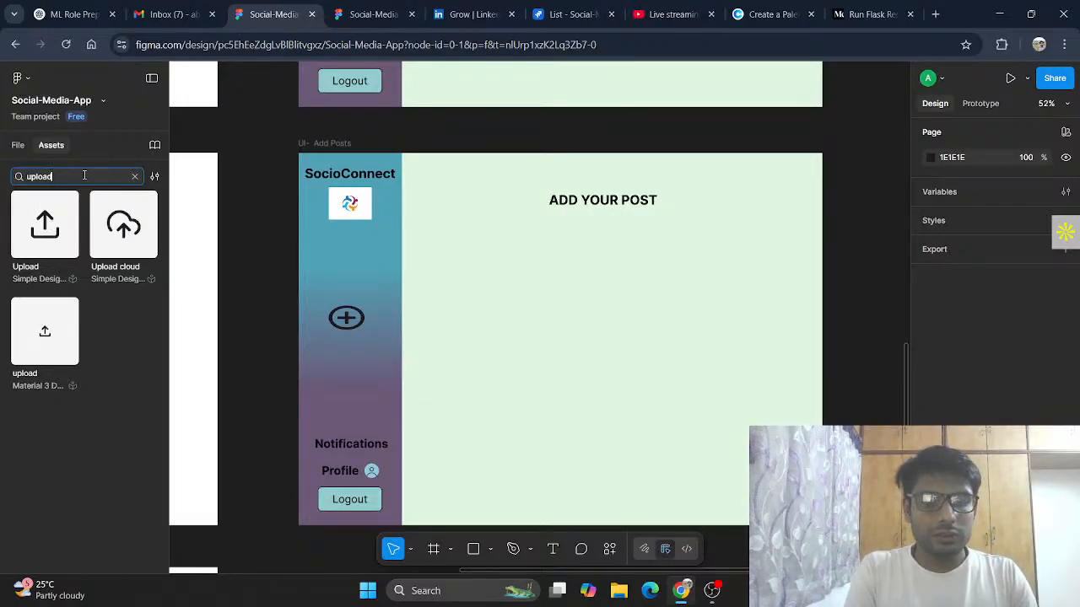
key("BackSpace")
key("BackSpace")
key("BackSpace")
key("BackSpace")
key("BackSpace")
key("BackSpace")
type("image")
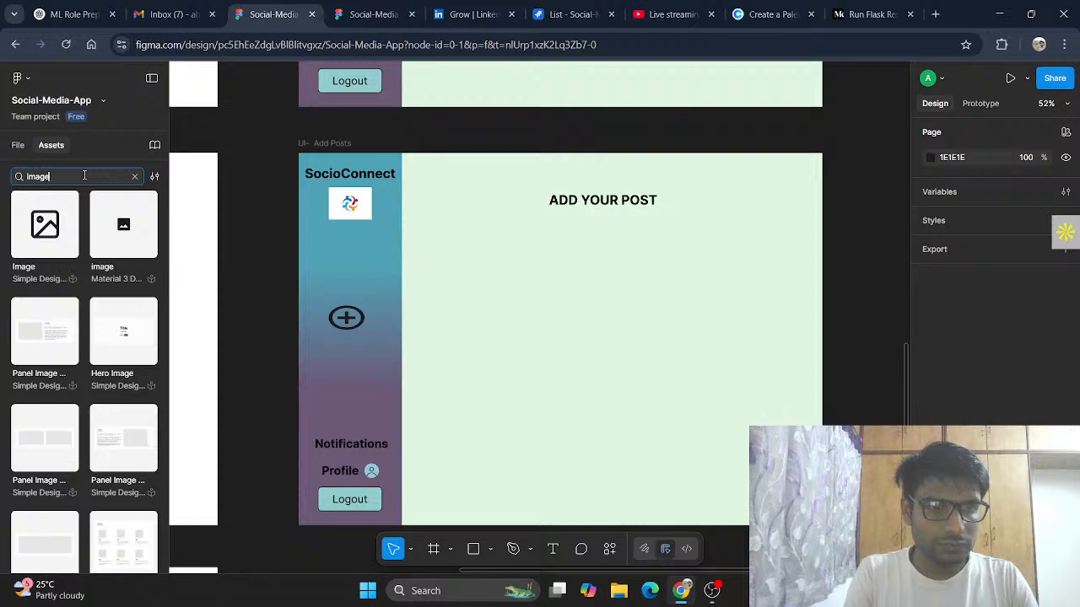
scroll(60, 253, "down", 5)
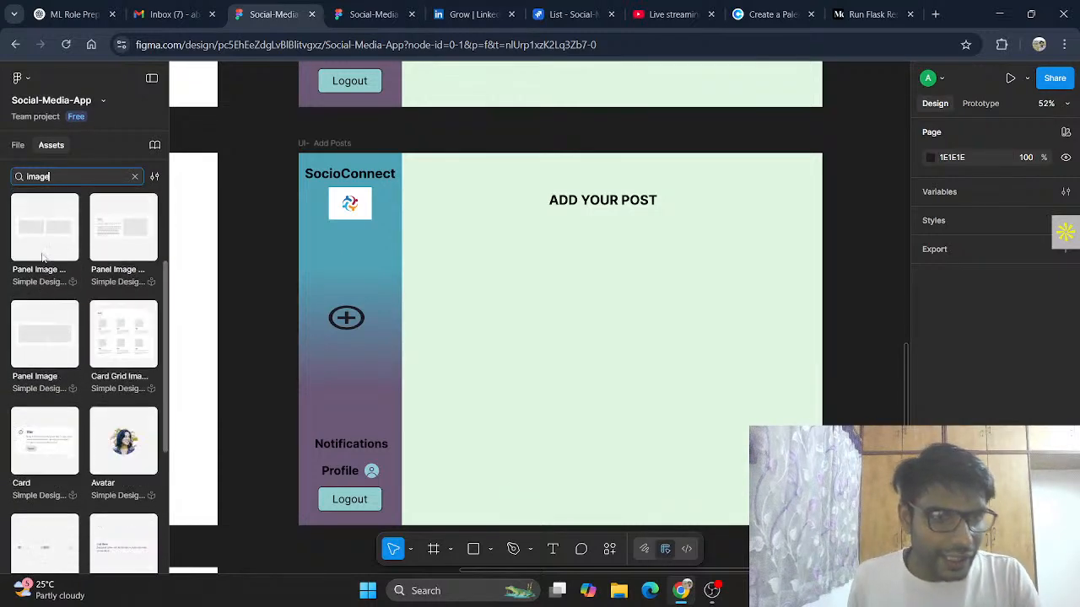
Step: Refine the asset library search to Image upload and browse the results
scroll(61, 248, "up", 5)
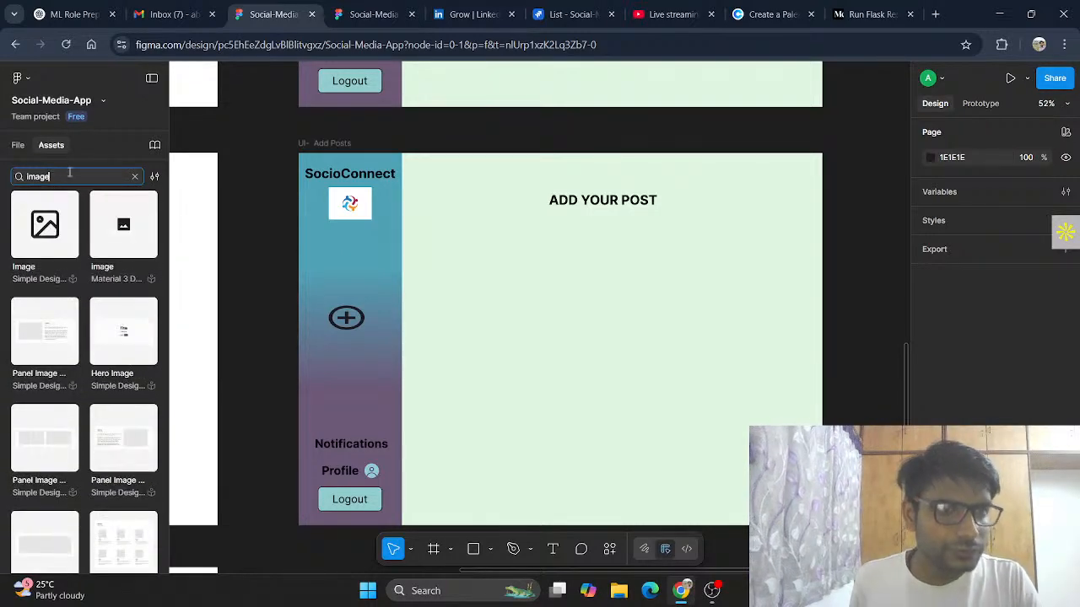
type("up")
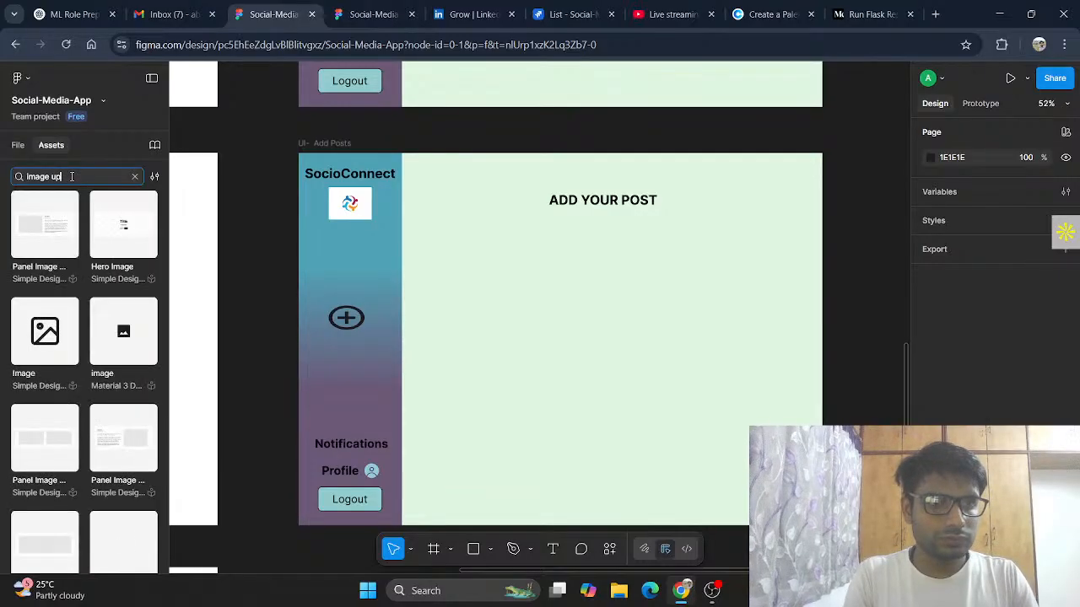
type("load")
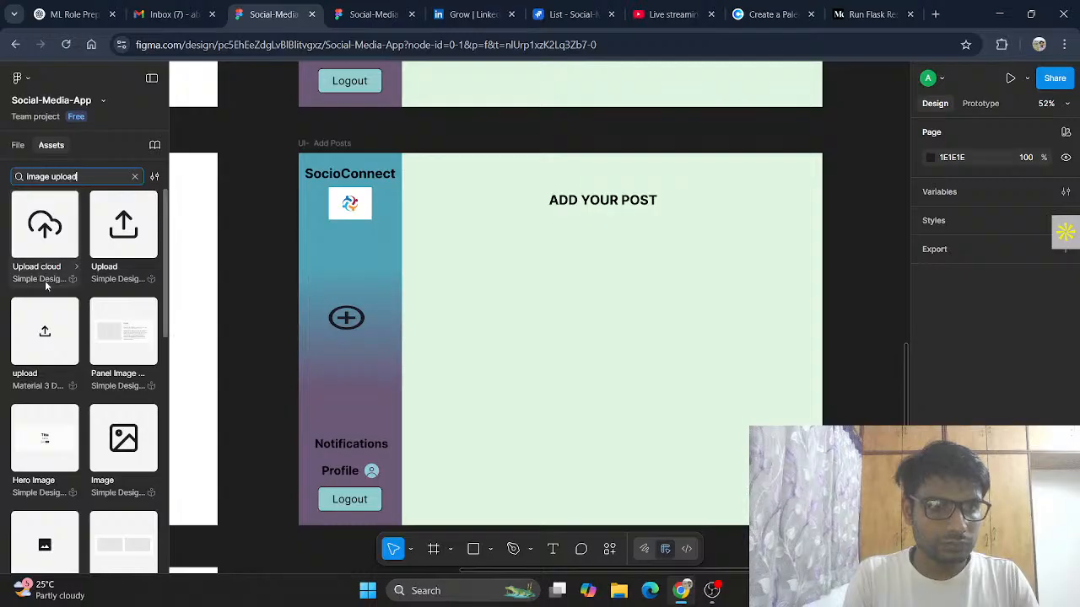
scroll(59, 414, "down", 5)
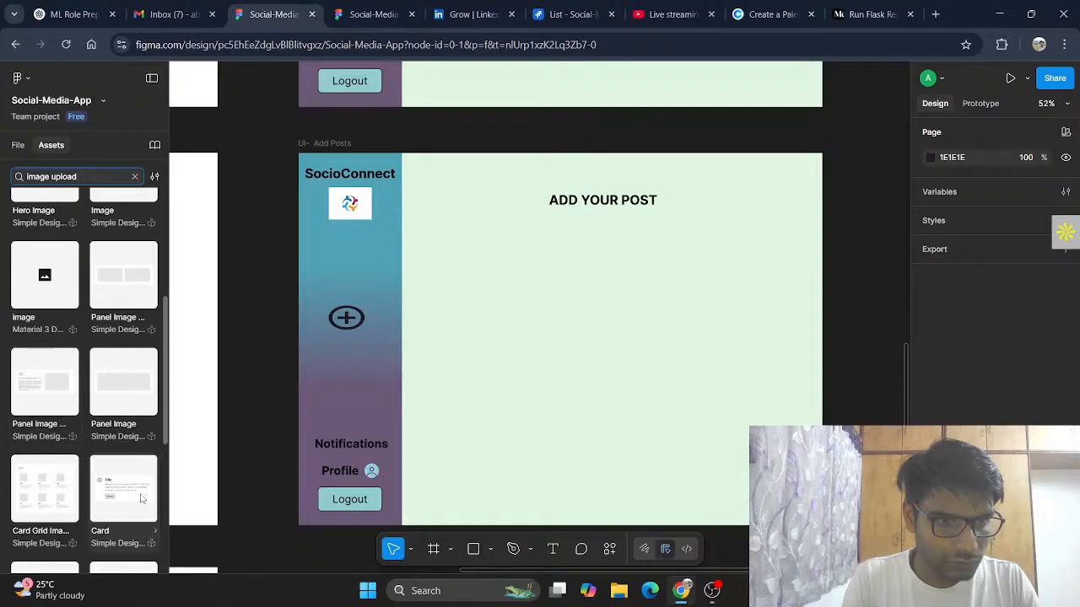
left_click_drag(131, 487, 631, 302)
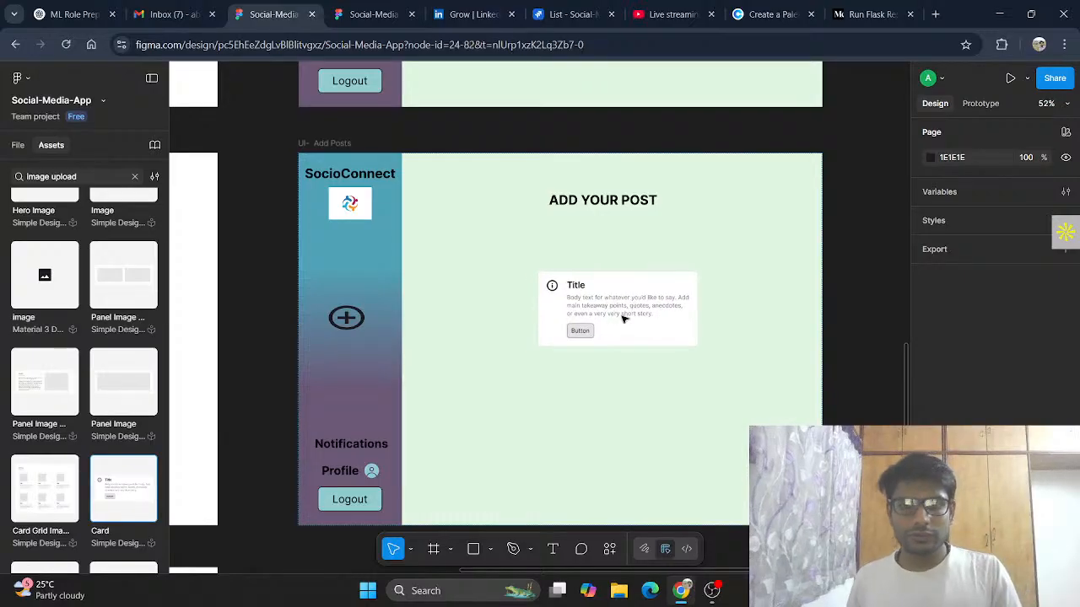
left_click_drag(617, 294, 604, 271)
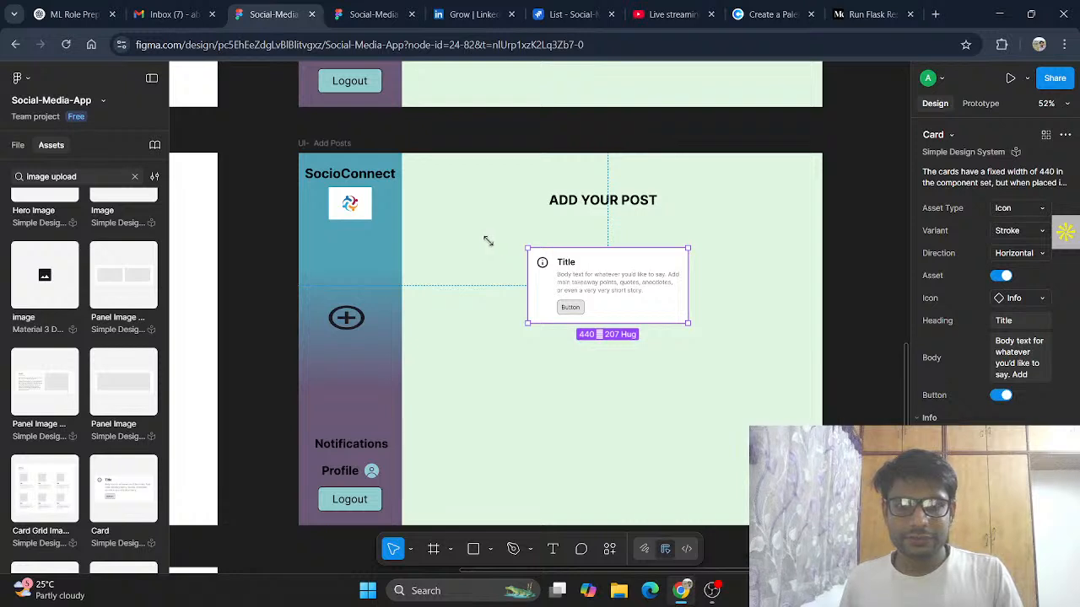
left_click_drag(487, 241, 489, 241)
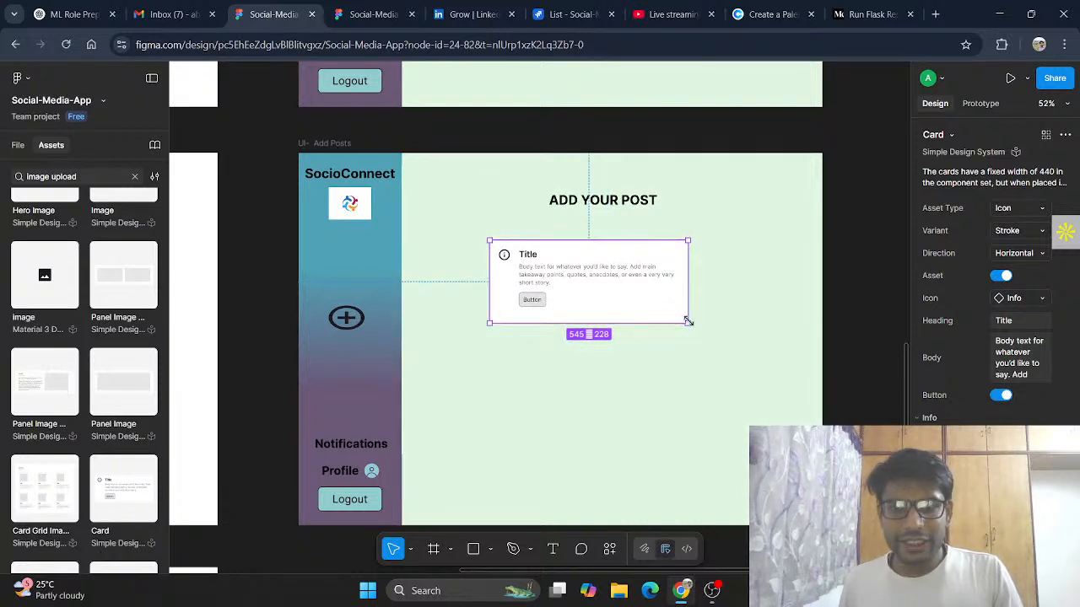
left_click_drag(701, 337, 769, 393)
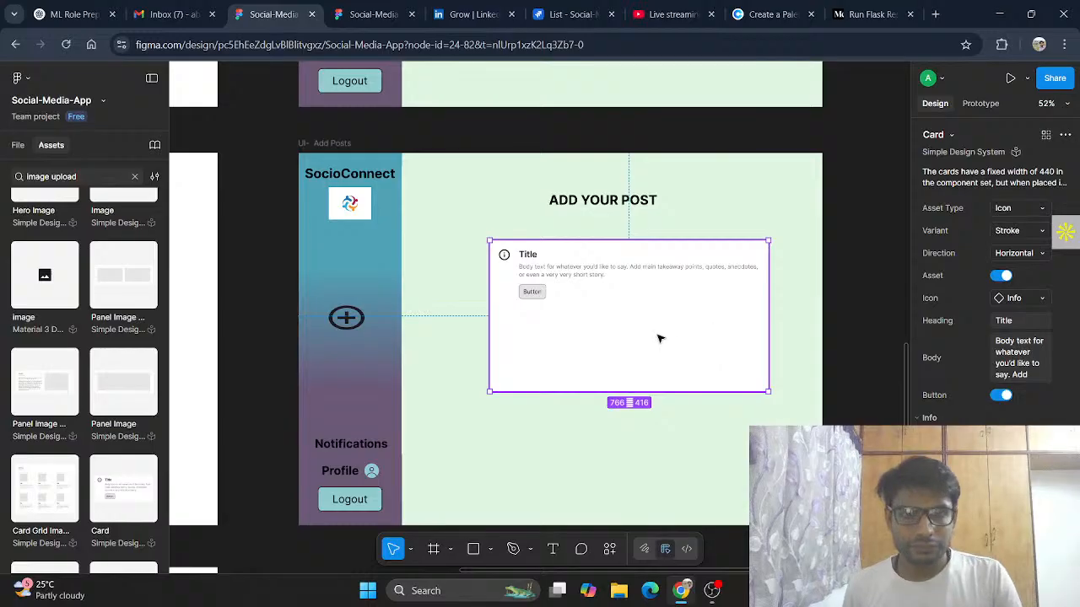
mouse_move(652, 341)
left_mouse_down()
mouse_move(641, 355)
mouse_move(641, 335)
left_mouse_up()
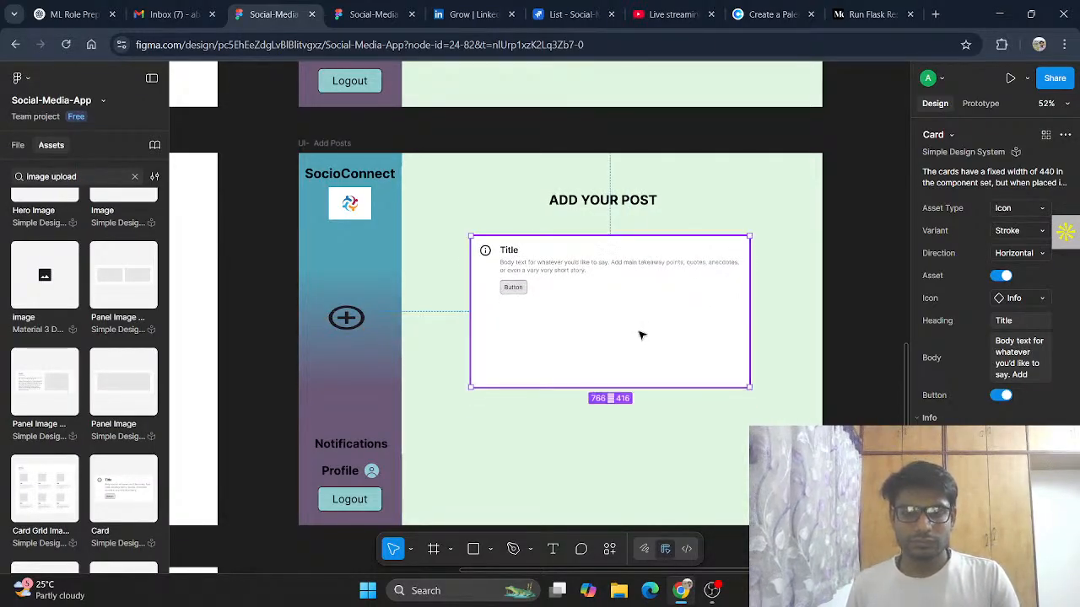
double_click(512, 282)
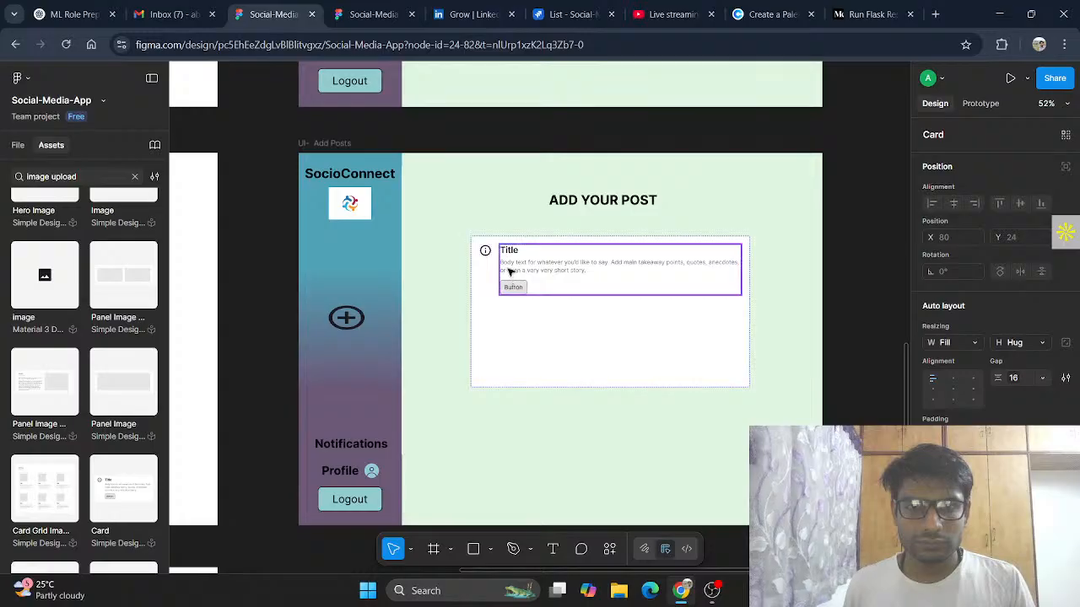
left_click_drag(551, 300, 547, 301)
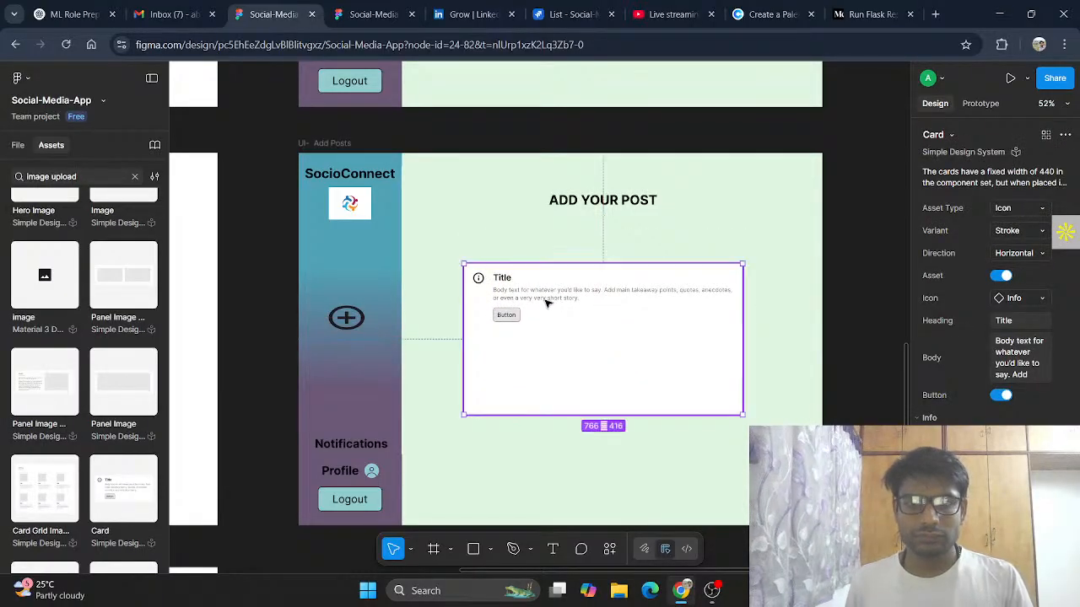
double_click(527, 295)
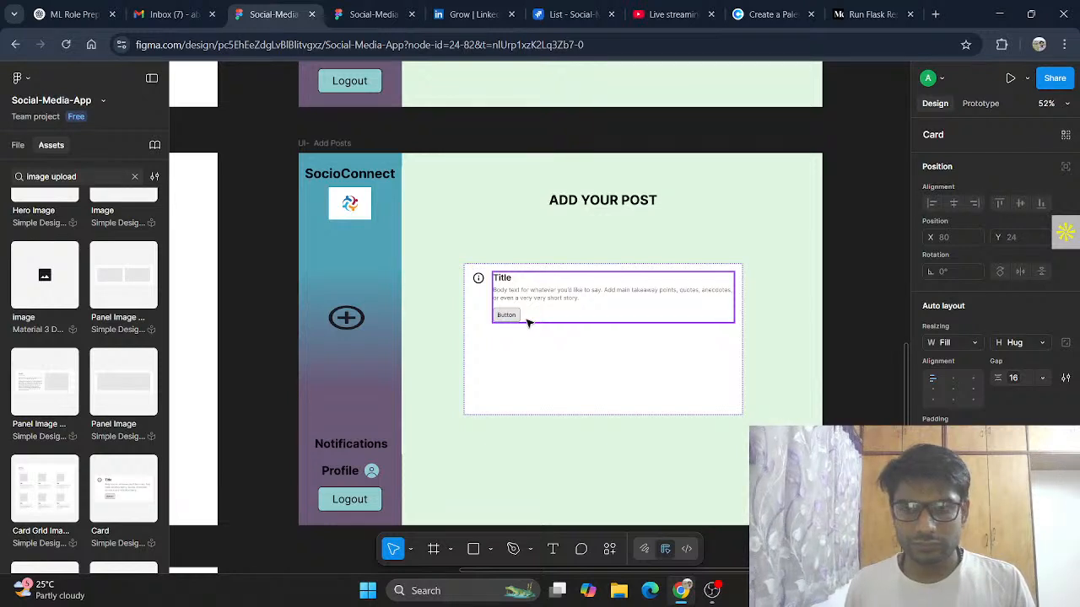
left_click(683, 319)
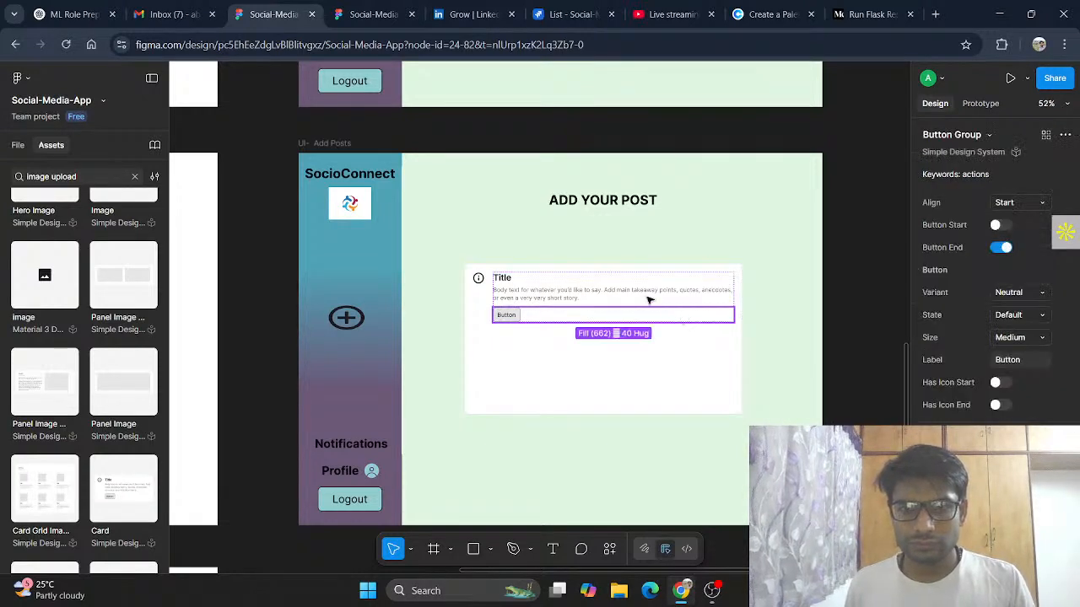
mouse_move(518, 317)
left_mouse_down()
mouse_move(514, 345)
mouse_move(518, 323)
left_mouse_up()
left_click(517, 322)
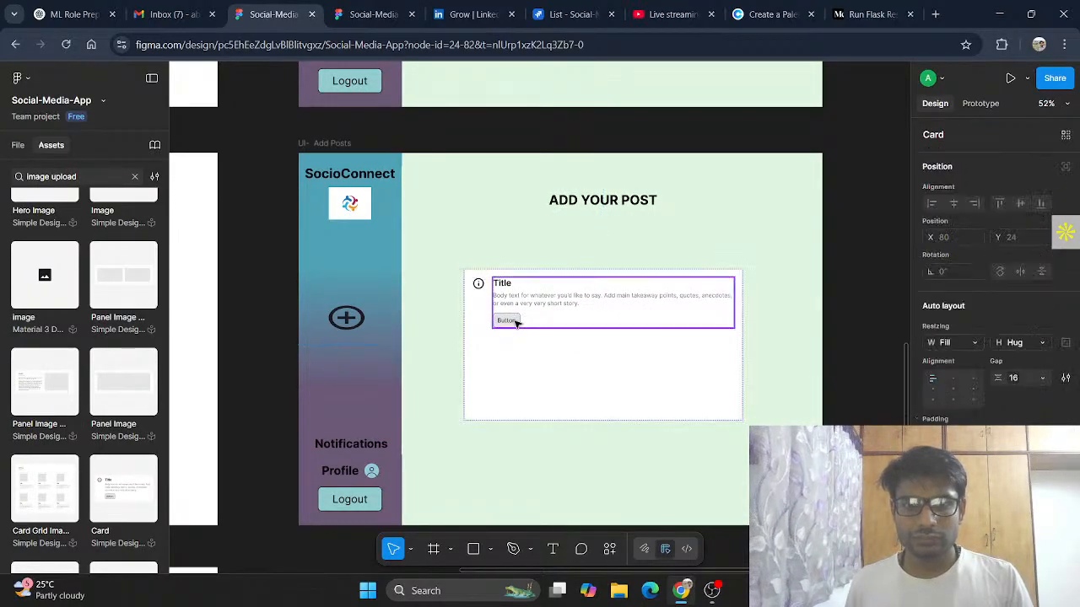
left_click(517, 322)
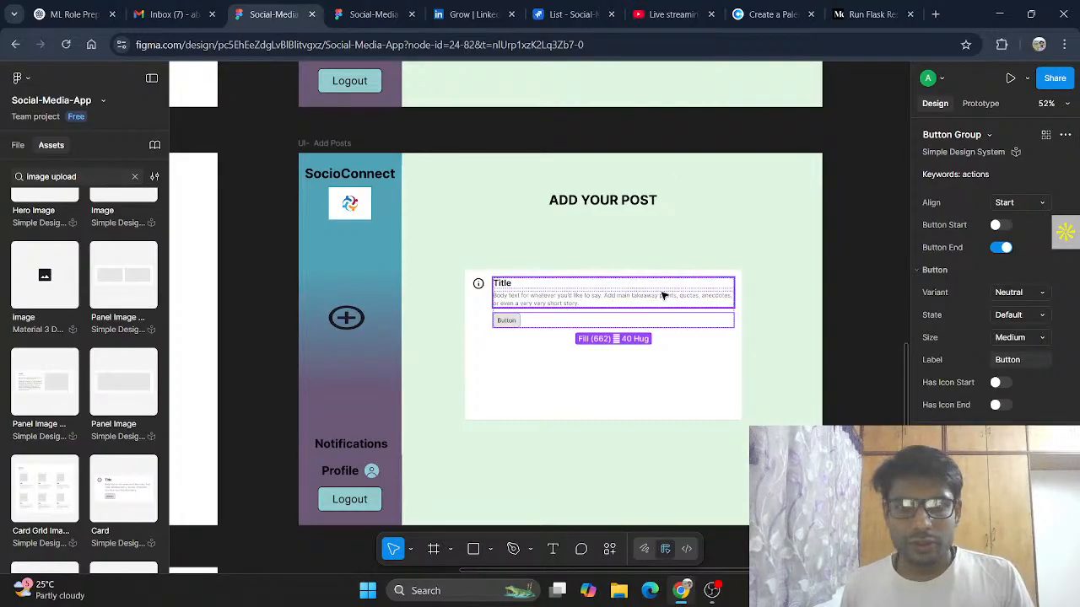
left_click(517, 396)
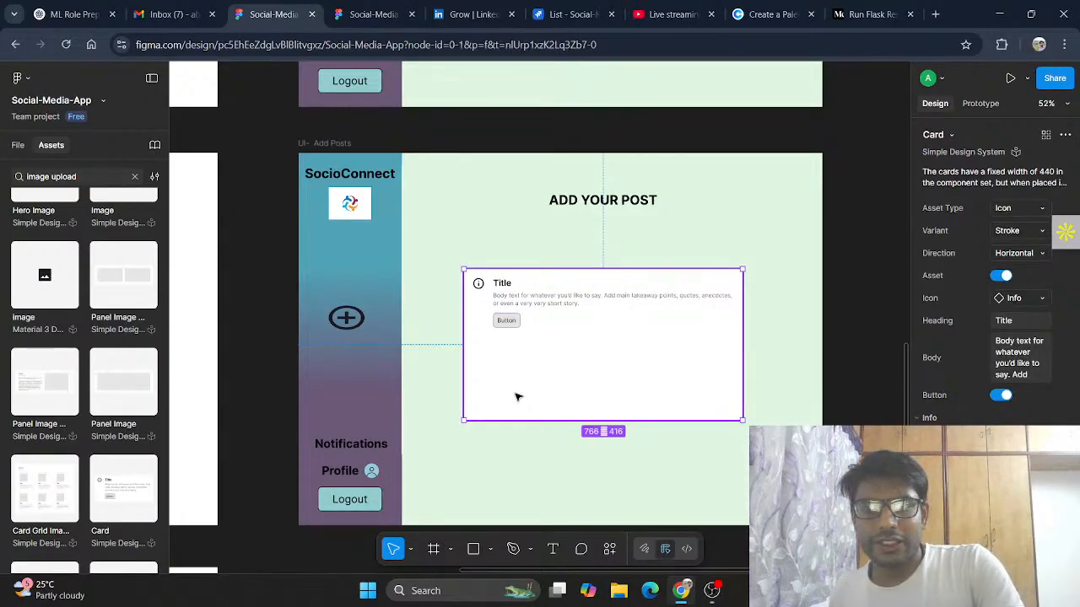
key("Delete")
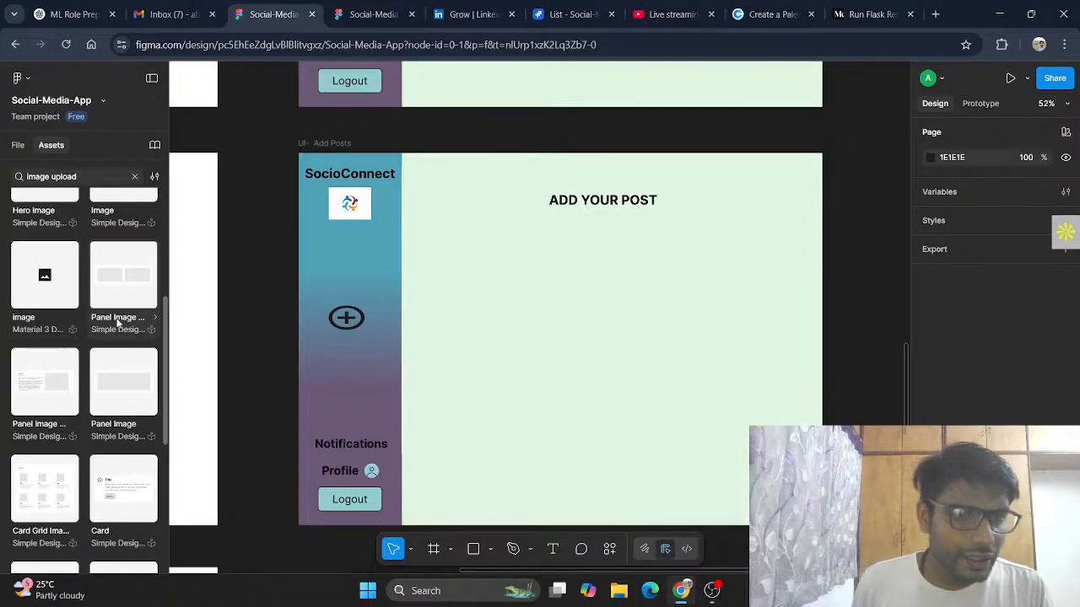
Step: Place the Image icon component in the UI- Add Posts frame and enlarge it to about 220 × 200
scroll(125, 388, "up", 3)
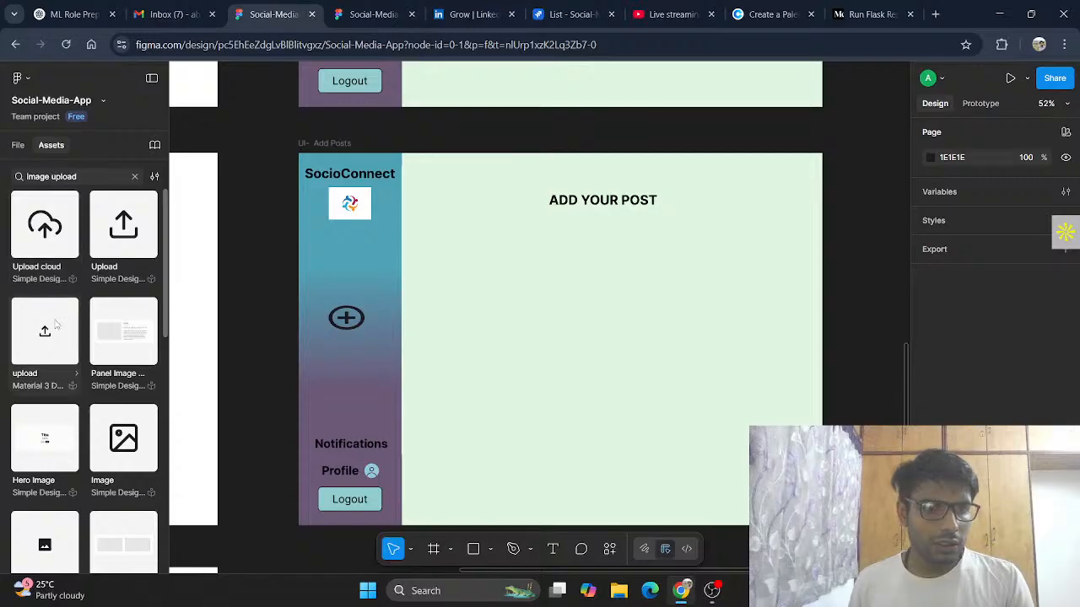
left_click_drag(145, 455, 500, 293)
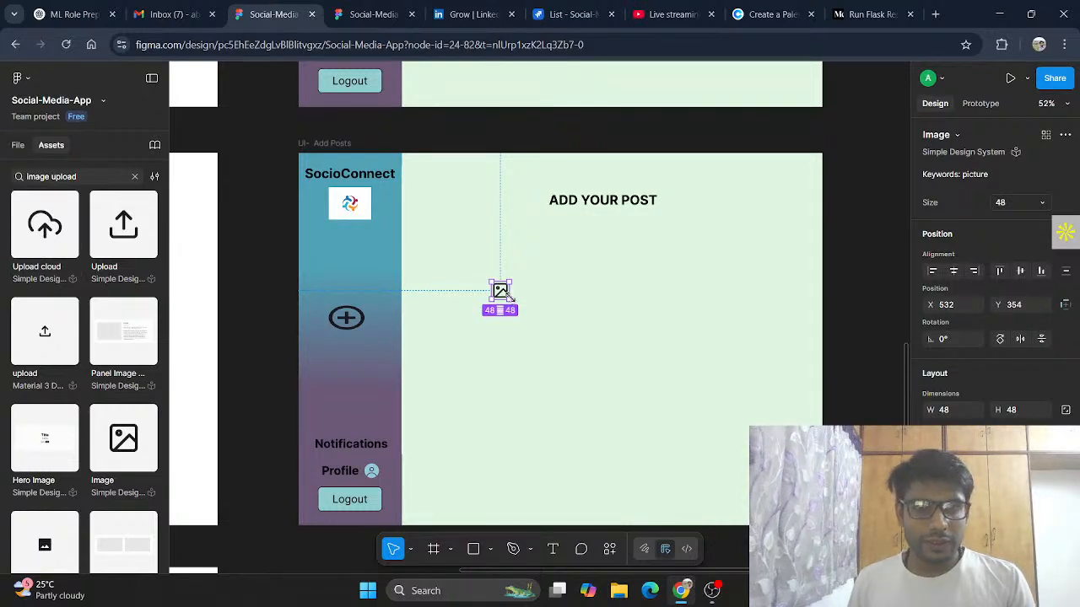
left_click_drag(509, 297, 542, 312)
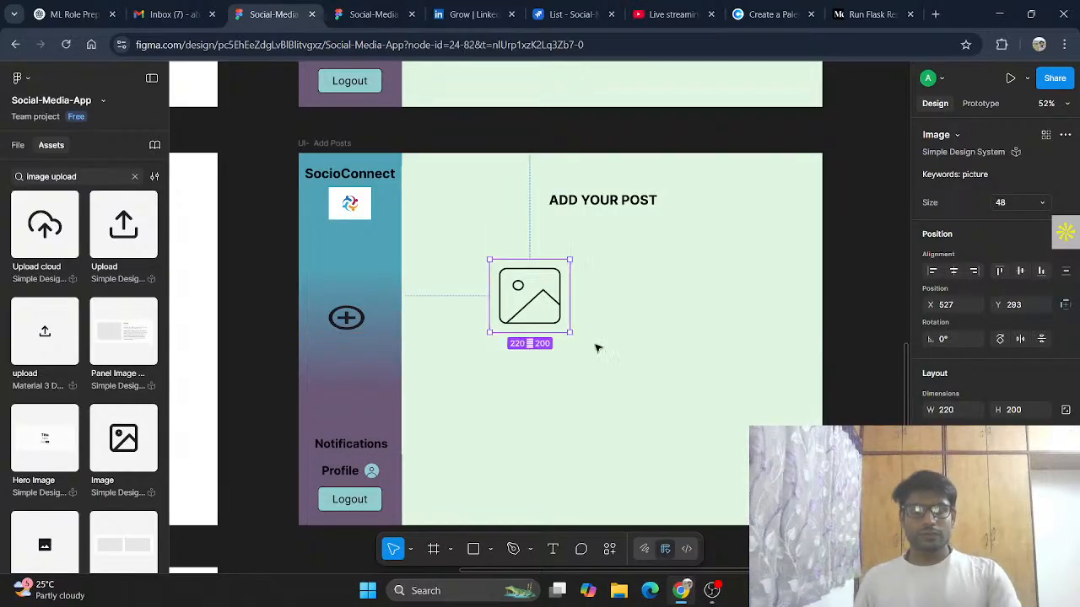
Step: Select the edit icon in the profile frame above to inspect its styling
scroll(615, 337, "up", 5)
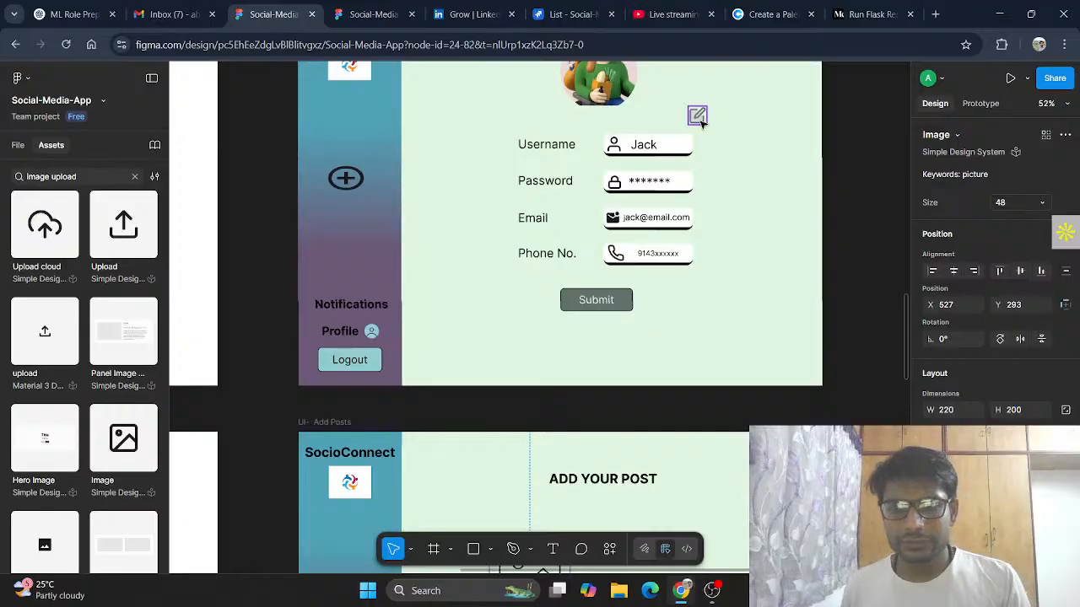
left_click(700, 122)
scroll(998, 413, "down", 3)
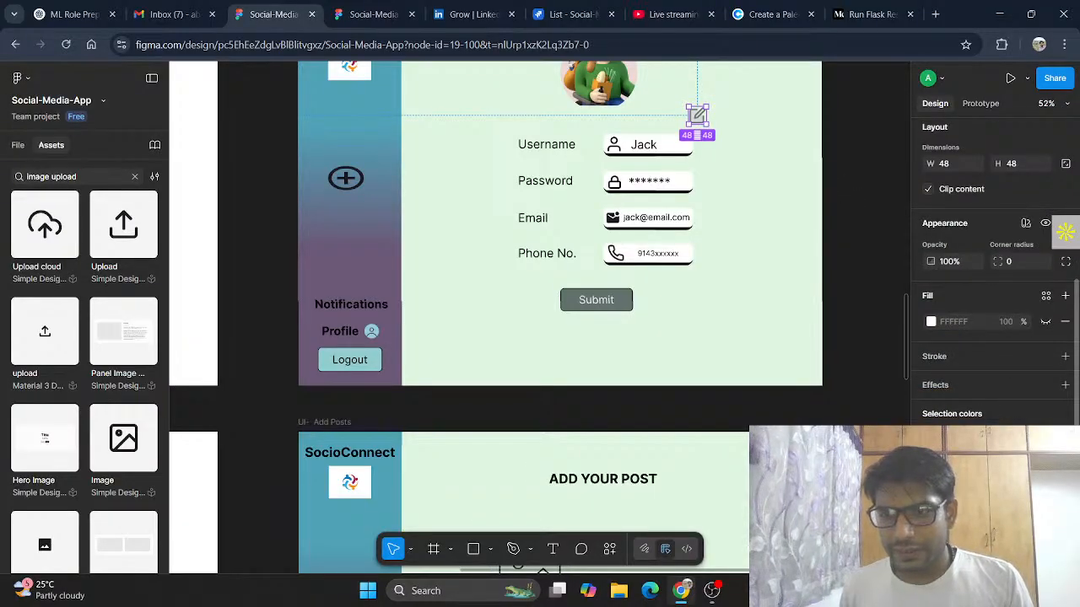
scroll(687, 356, "down", 4)
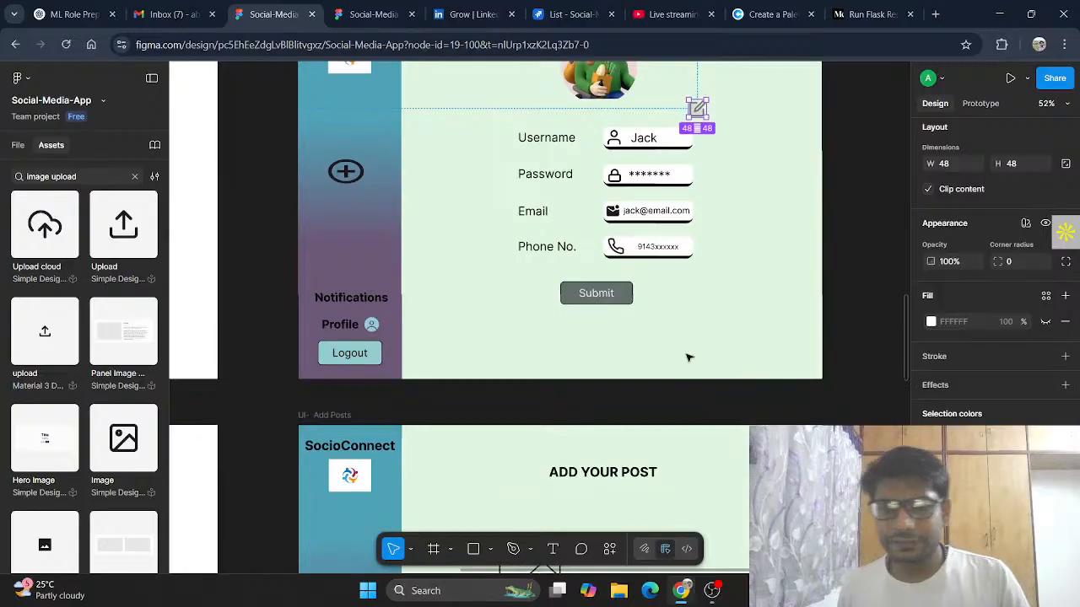
Step: Select the image icon's inner vector and recolour its stroke with the custom colour picker
left_click(533, 360)
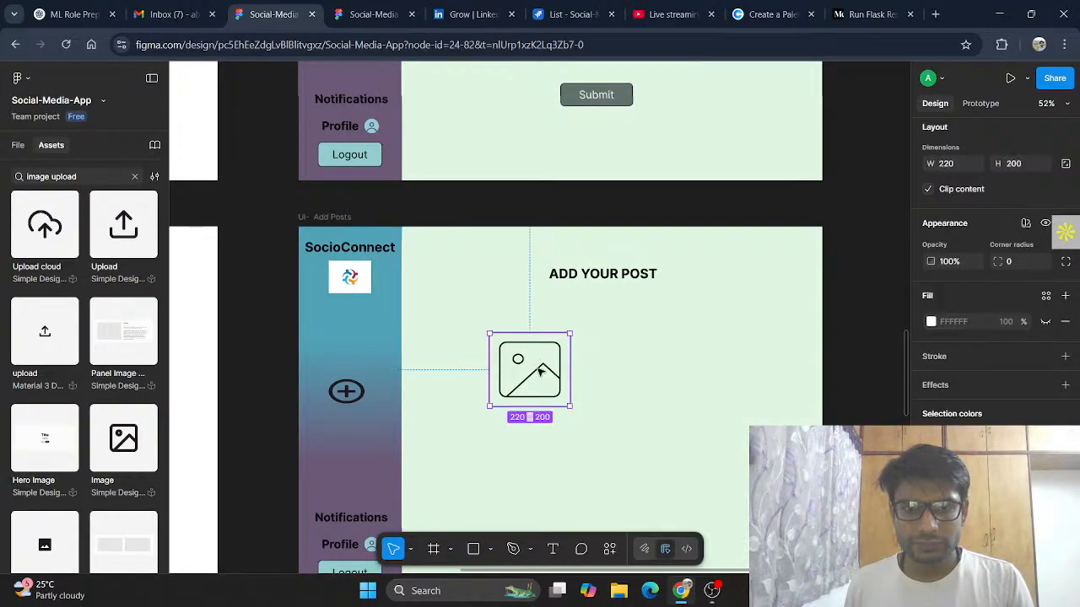
double_click(541, 369)
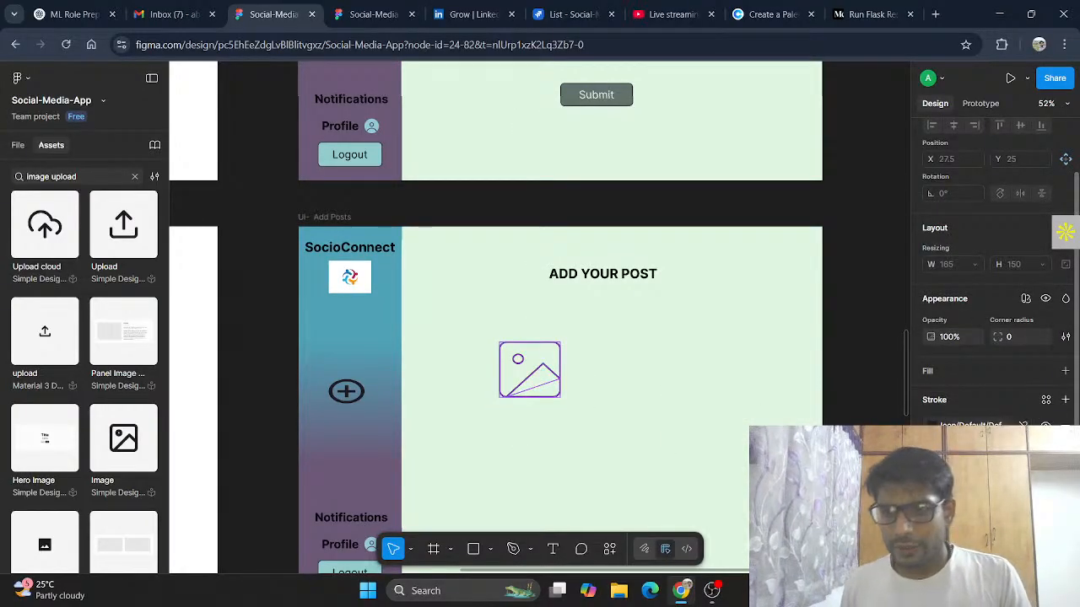
left_click(970, 427)
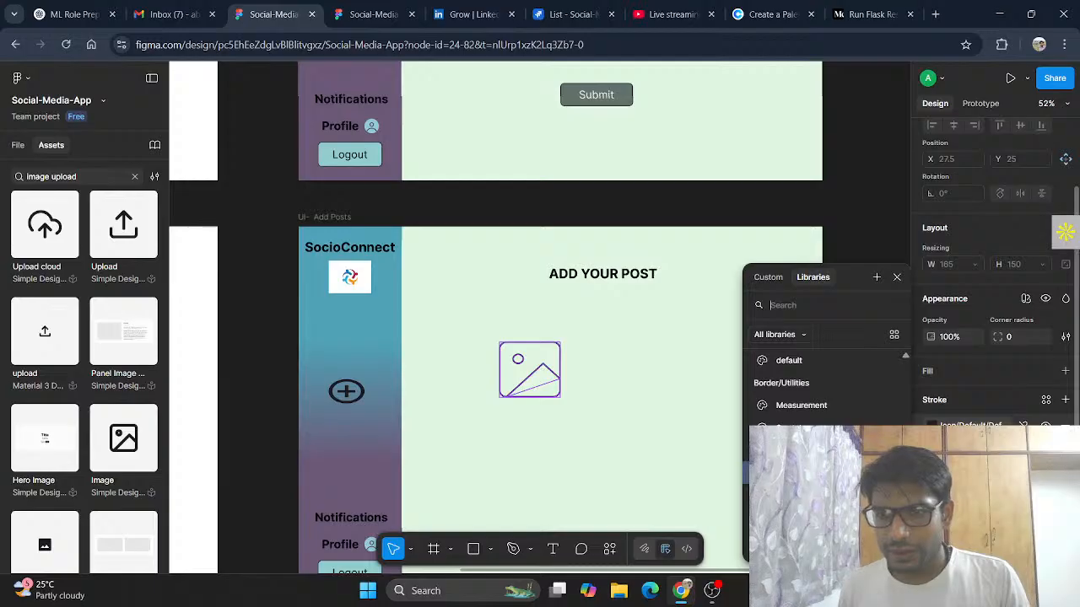
left_click(768, 277)
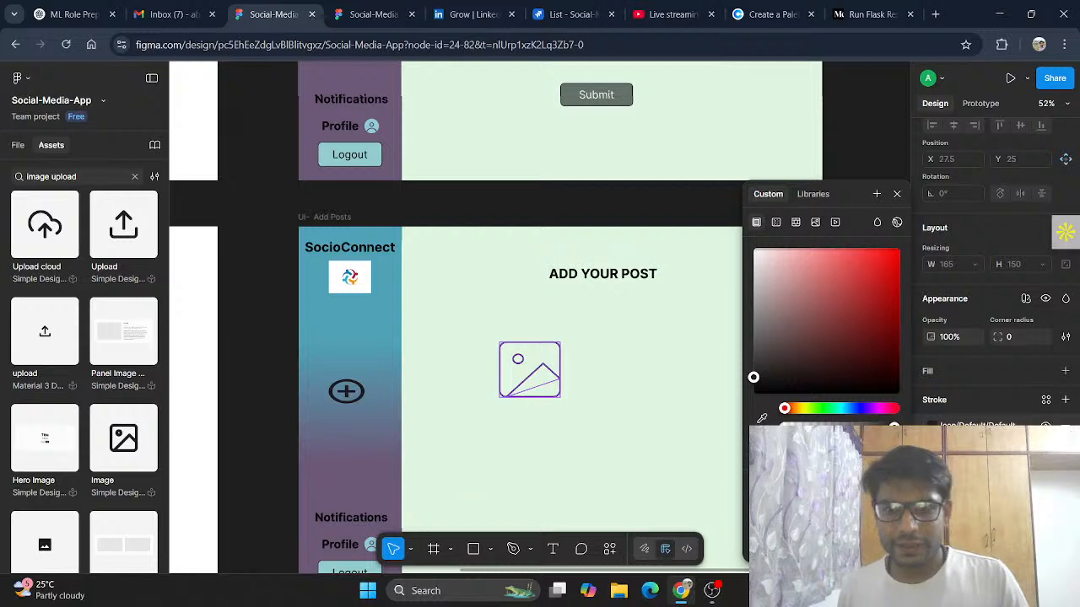
left_click(810, 517)
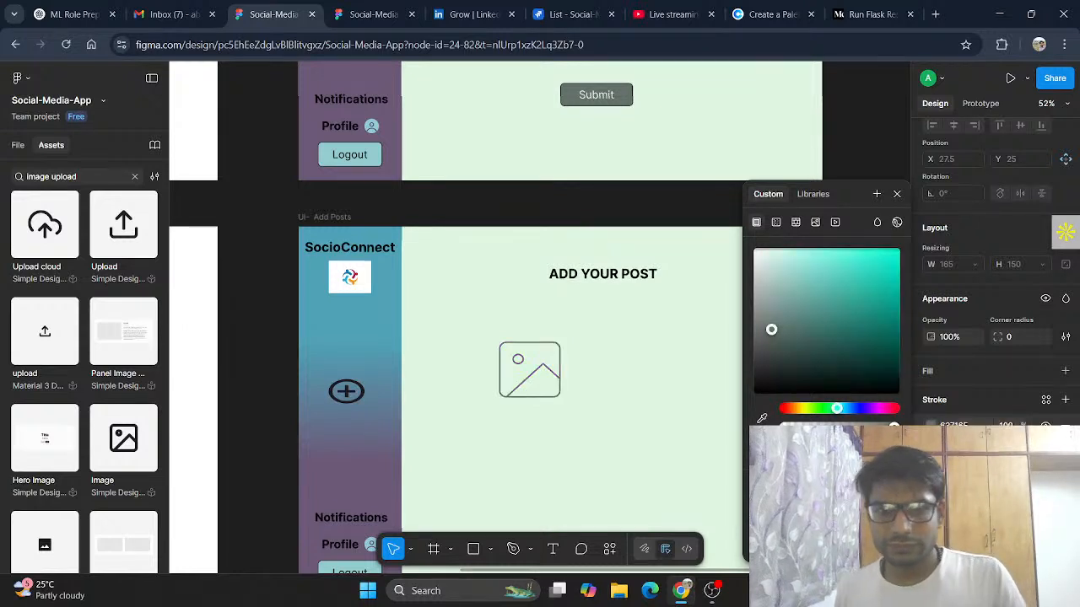
left_click(954, 381)
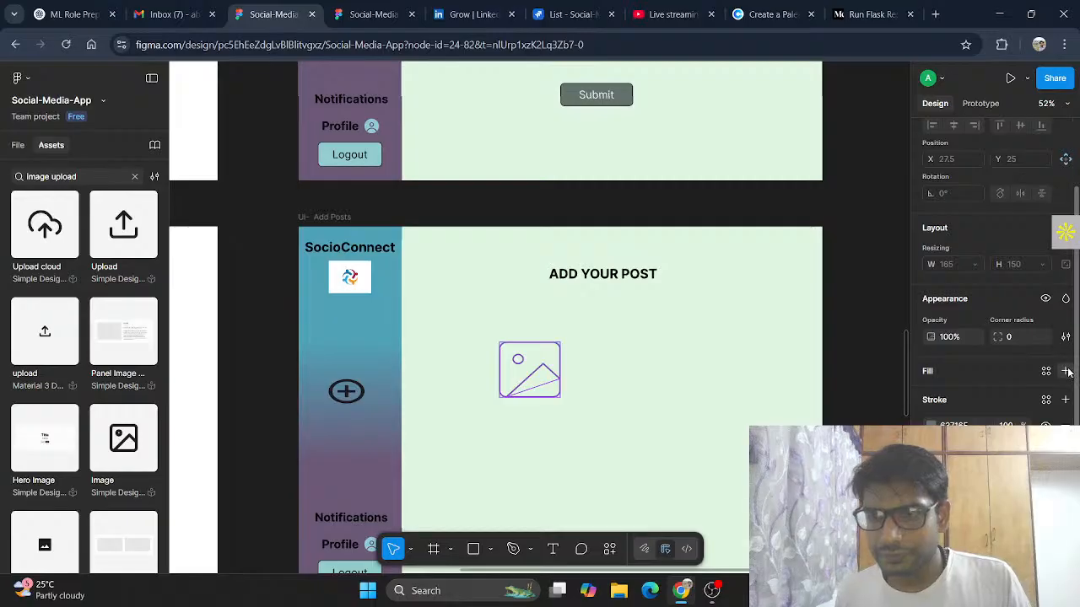
Step: Add a fill of 63716F to the image icon's vector and set its opacity to 30%
left_click(1066, 371)
left_click(931, 397)
left_click(932, 397)
left_click(954, 396)
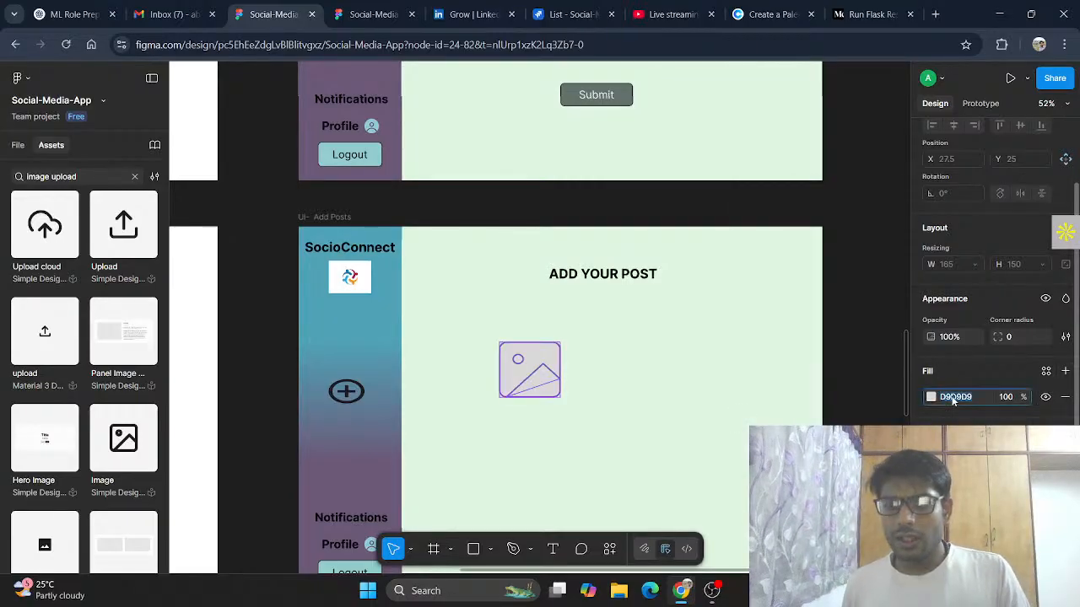
type("63716F")
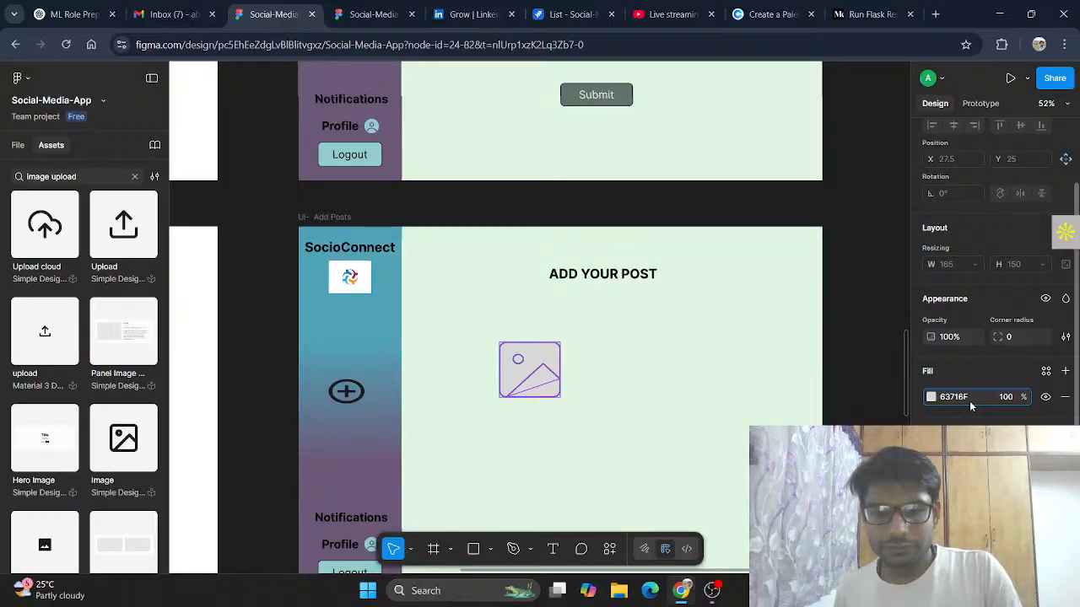
key("Return")
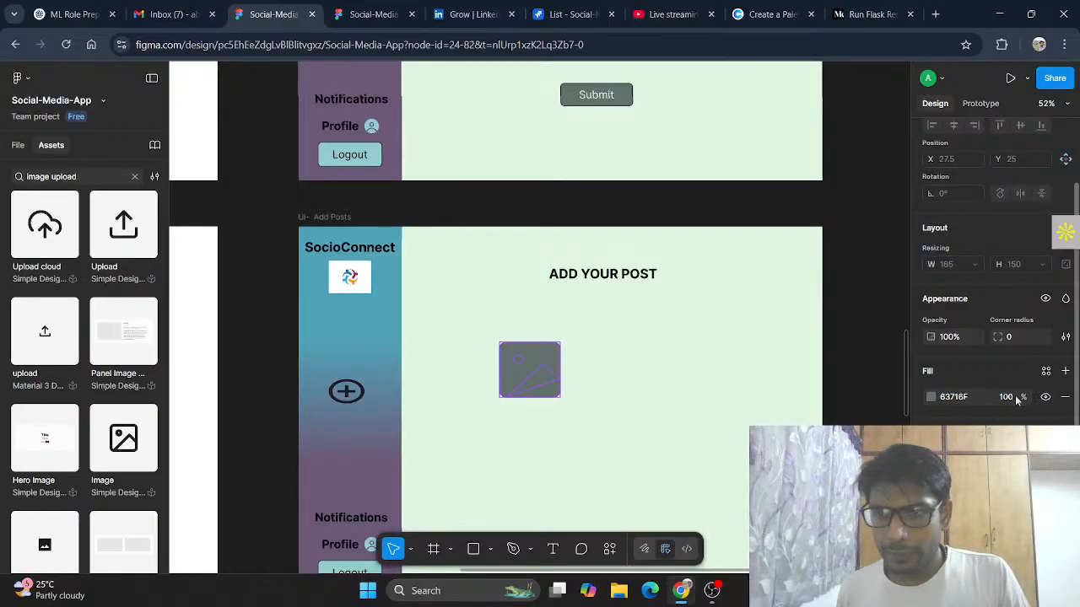
left_click(932, 397)
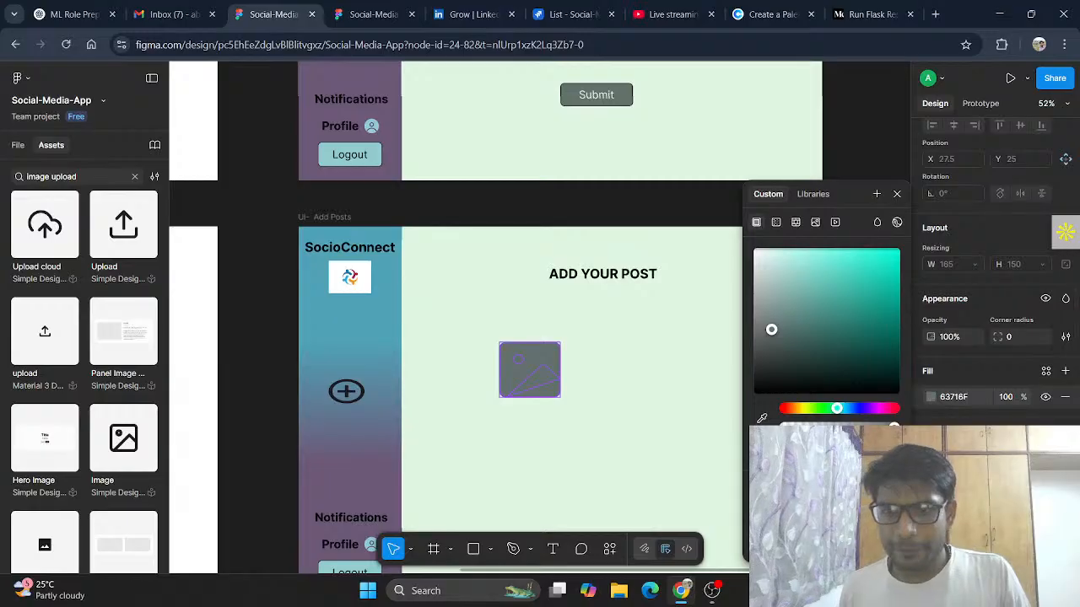
left_click_drag(894, 429, 816, 429)
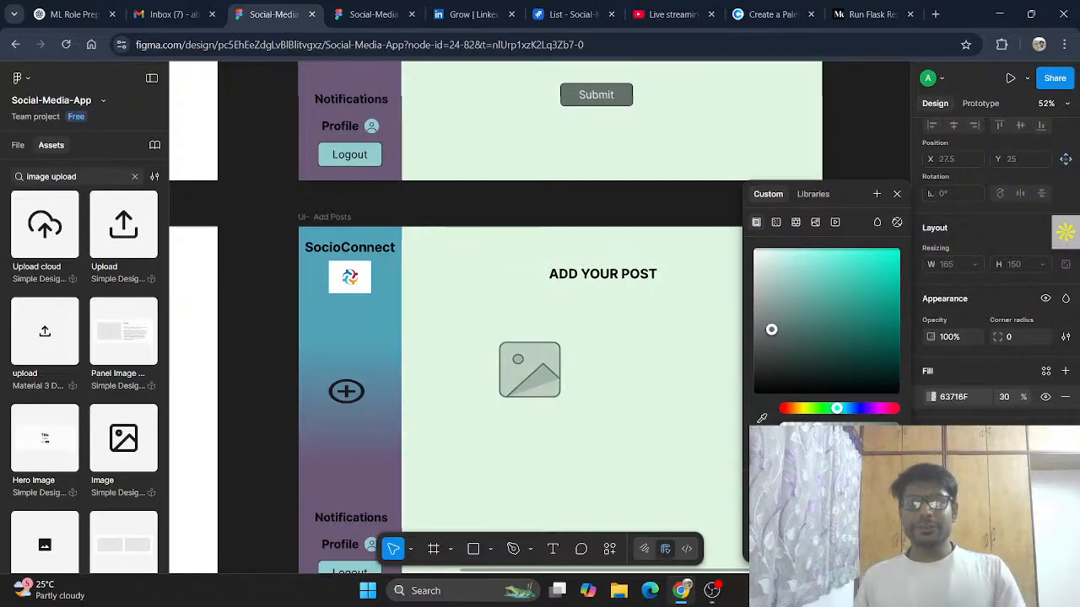
left_click(897, 194)
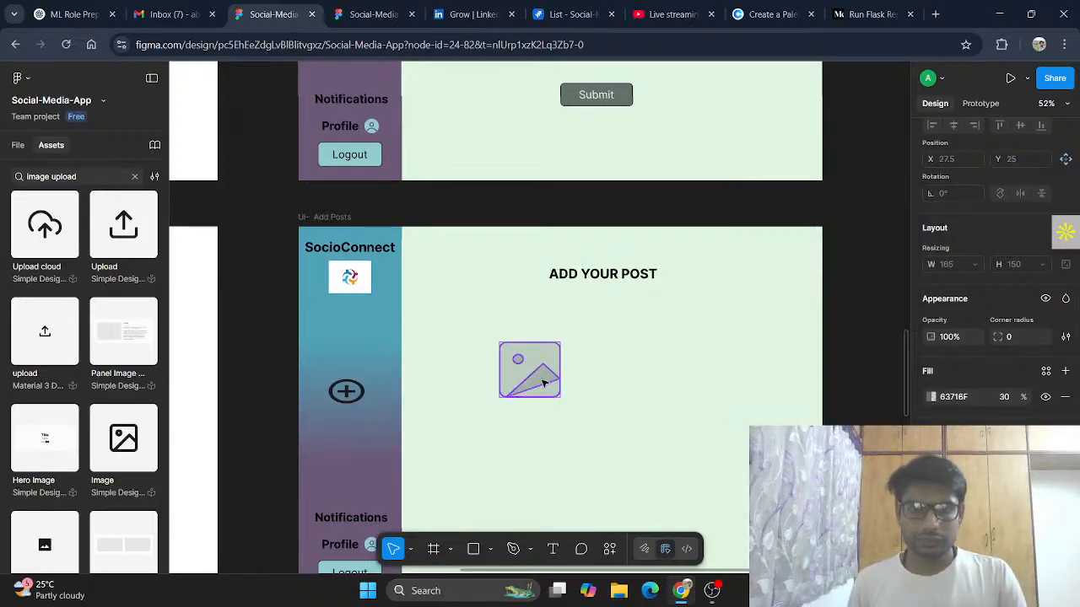
Step: Enlarge the image icon to about 388 × 332 and position it left of centre in the content area
left_click_drag(561, 382, 666, 452)
left_click_drag(615, 412, 579, 416)
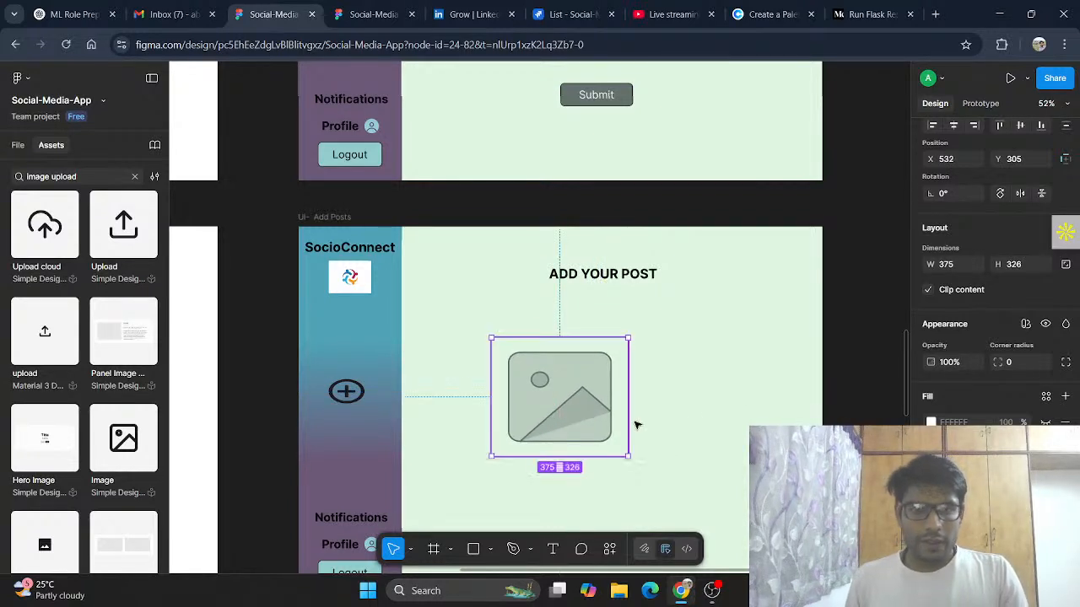
left_click(97, 177)
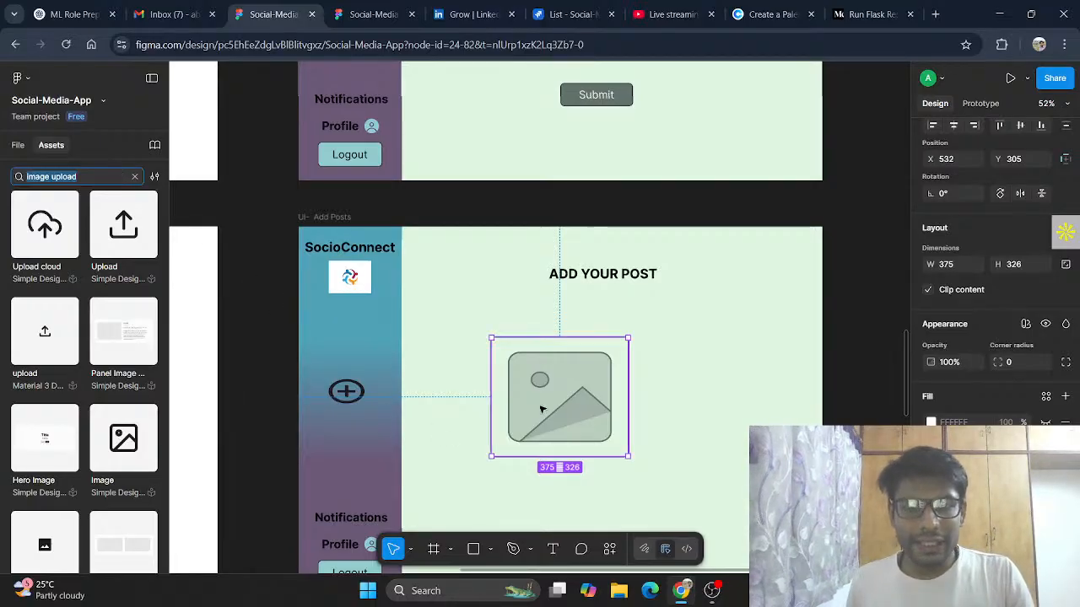
left_click_drag(549, 410, 512, 409)
left_click_drag(581, 455, 588, 458)
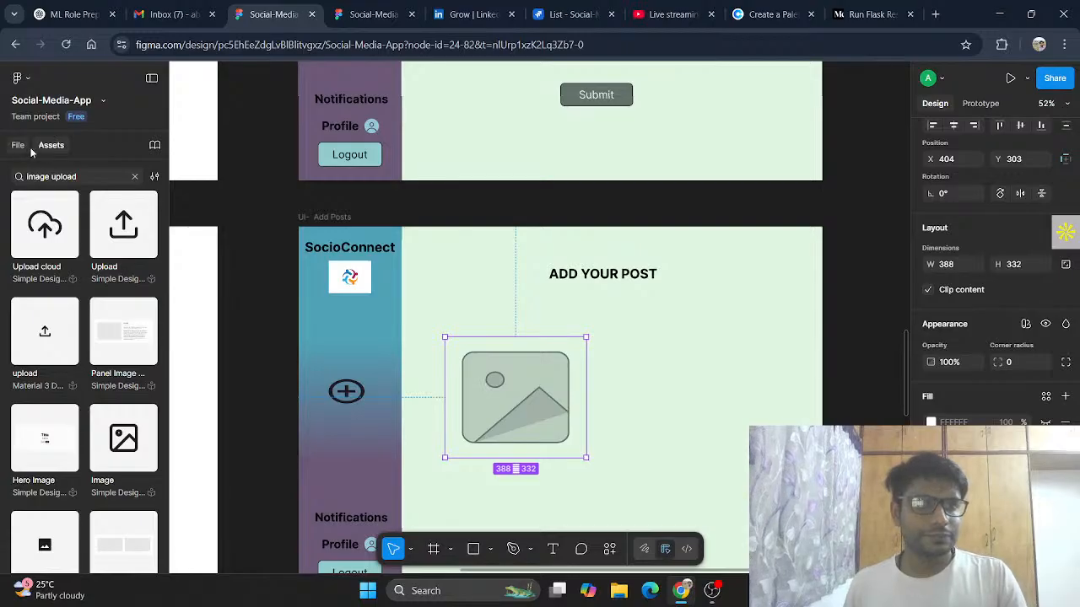
left_click(474, 549)
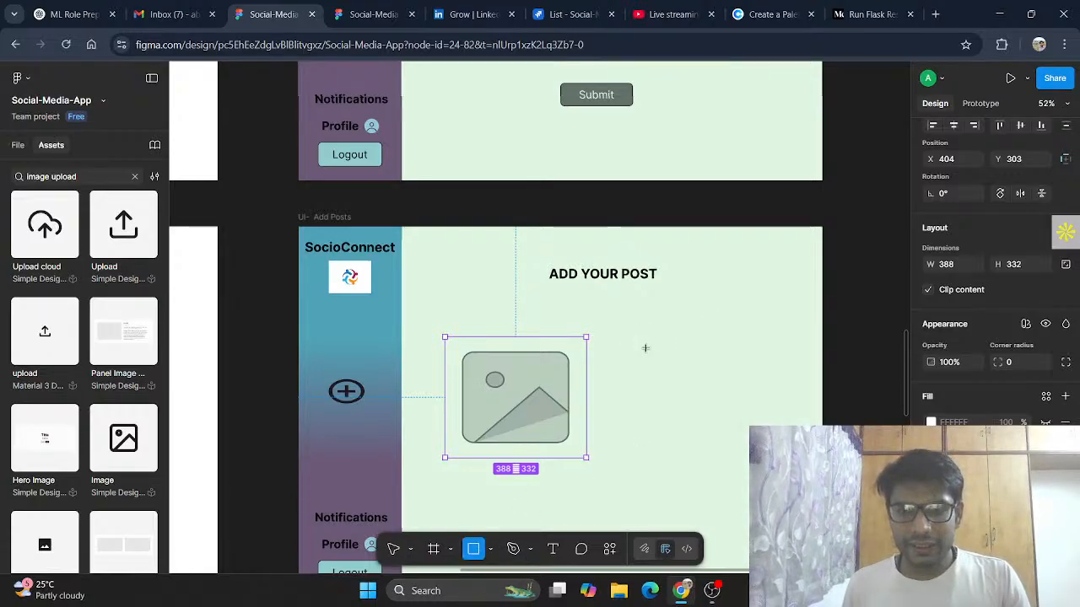
left_click_drag(626, 337, 776, 371)
left_click_drag(713, 353, 711, 372)
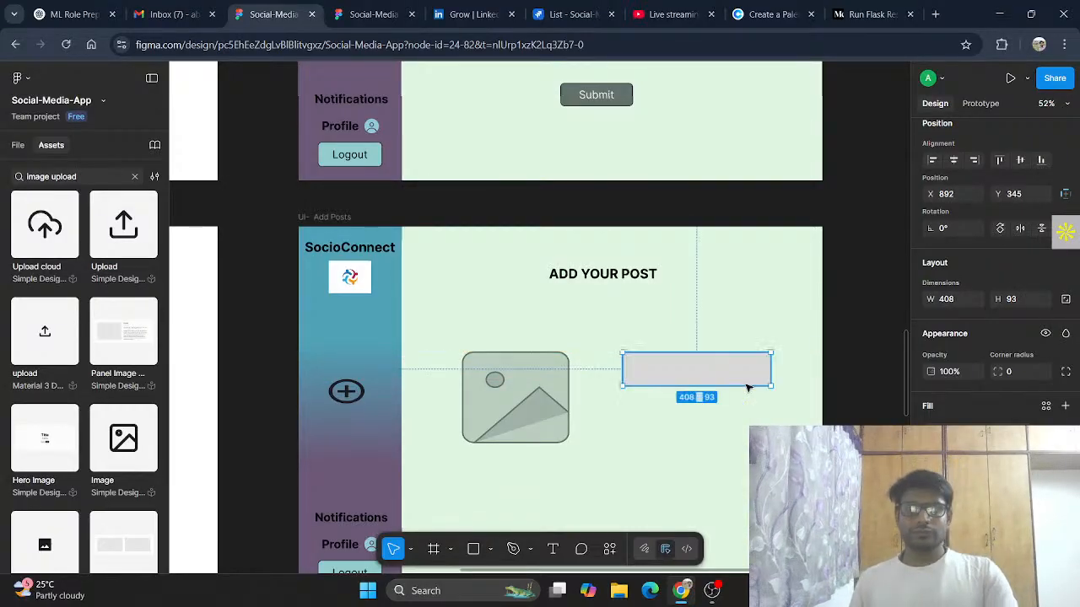
scroll(733, 379, "up", 1)
key("Delete")
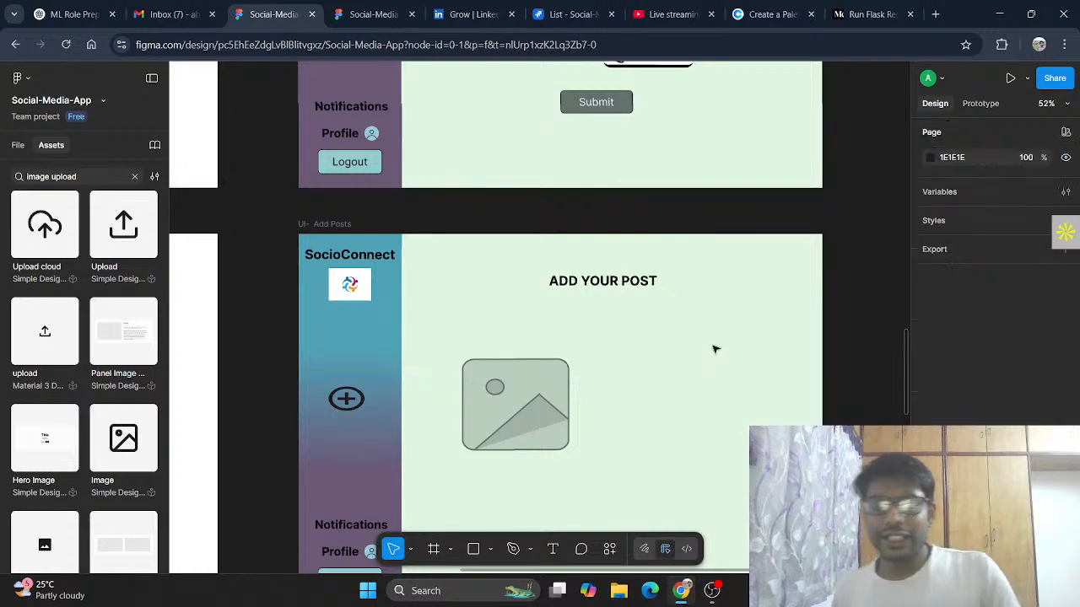
Step: Copy the password field's rounded white box from the profile frame and paste it into the UI- Add Posts frame
scroll(714, 349, "up", 6)
scroll(716, 355, "down", 5)
scroll(694, 282, "up", 3)
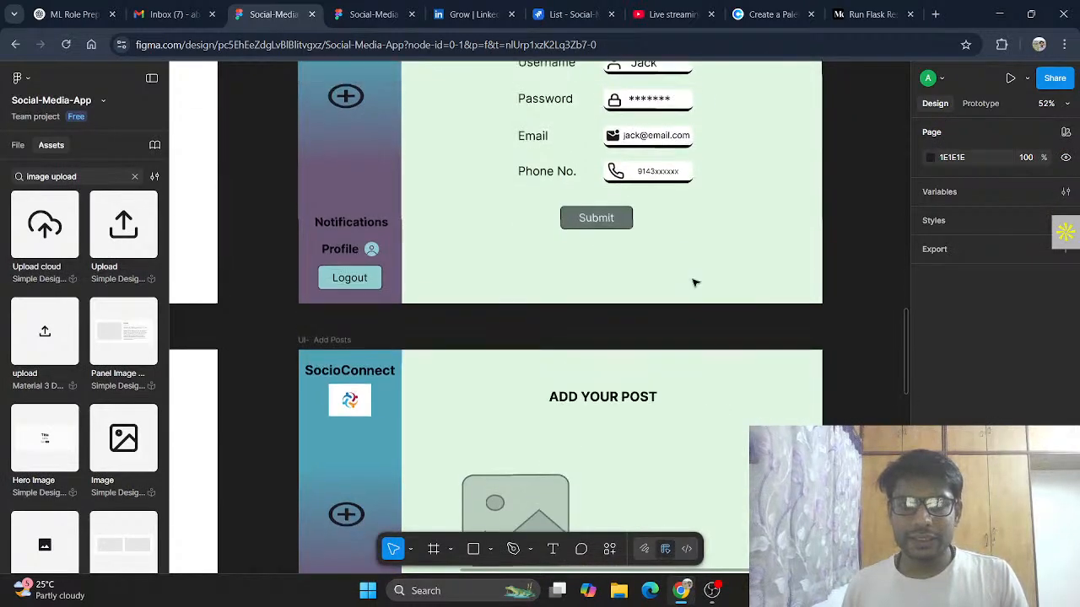
left_click(671, 142)
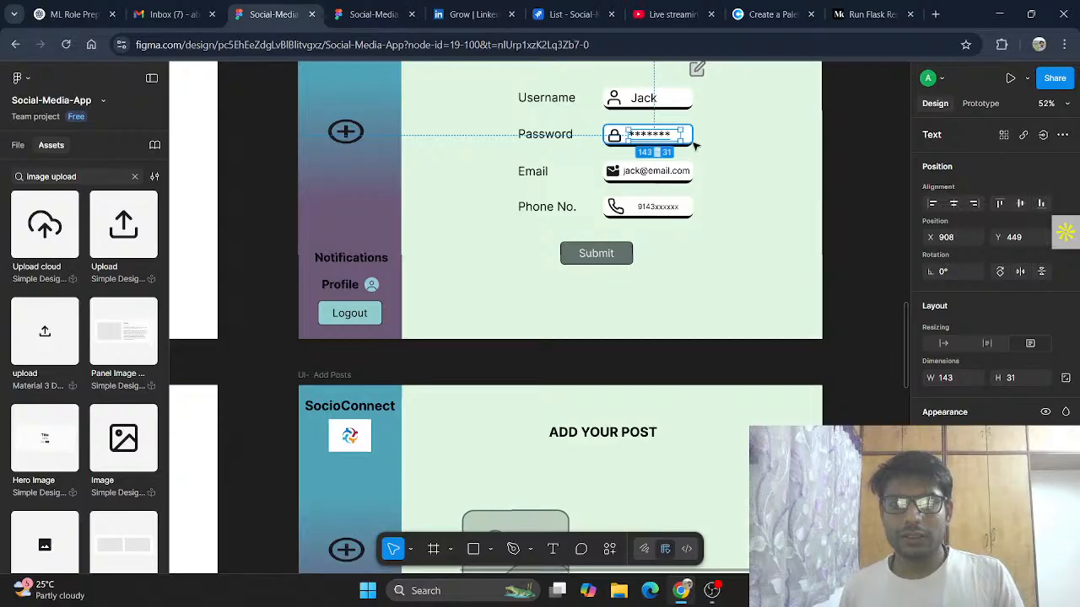
left_click(693, 142)
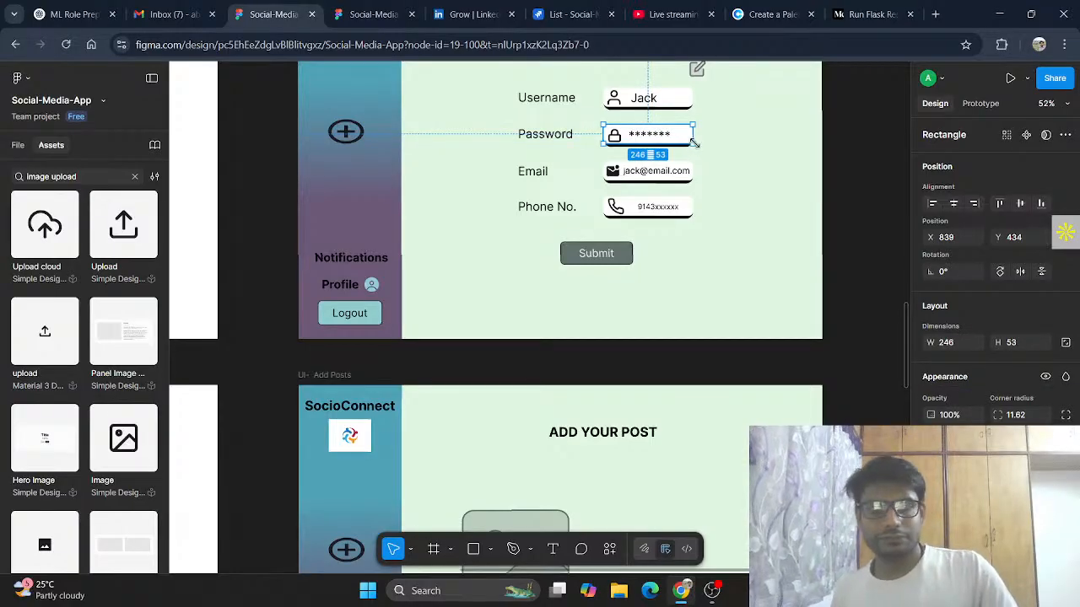
scroll(694, 279, "down", 5)
key("Escape")
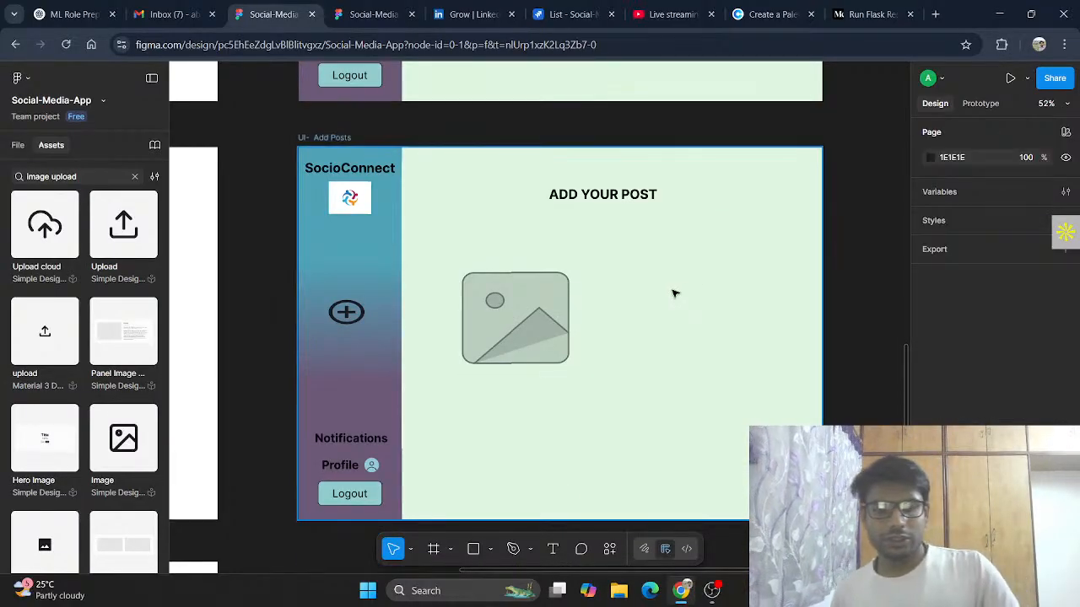
key("ctrl+v")
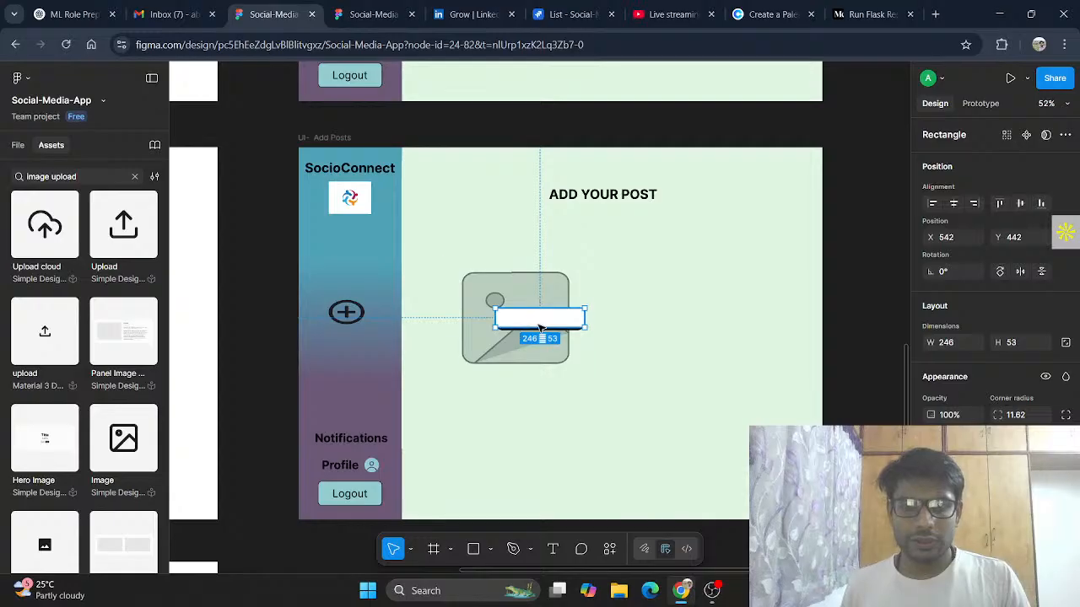
Step: Resize the pasted white box to about 448 × 217 and place it to the right of the image icon
left_click_drag(552, 326, 781, 354)
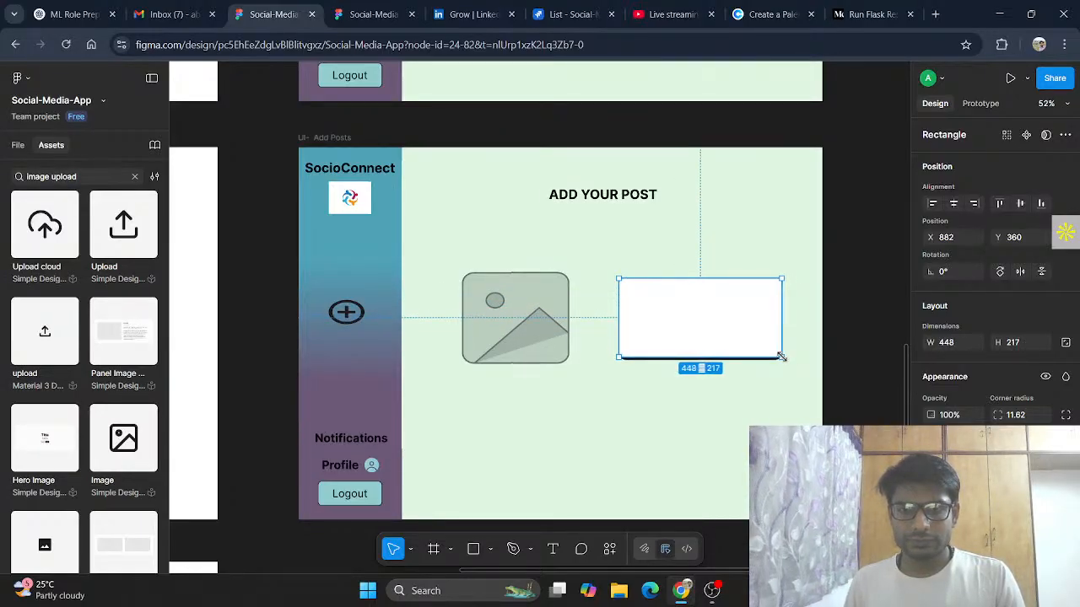
left_click_drag(718, 334, 734, 335)
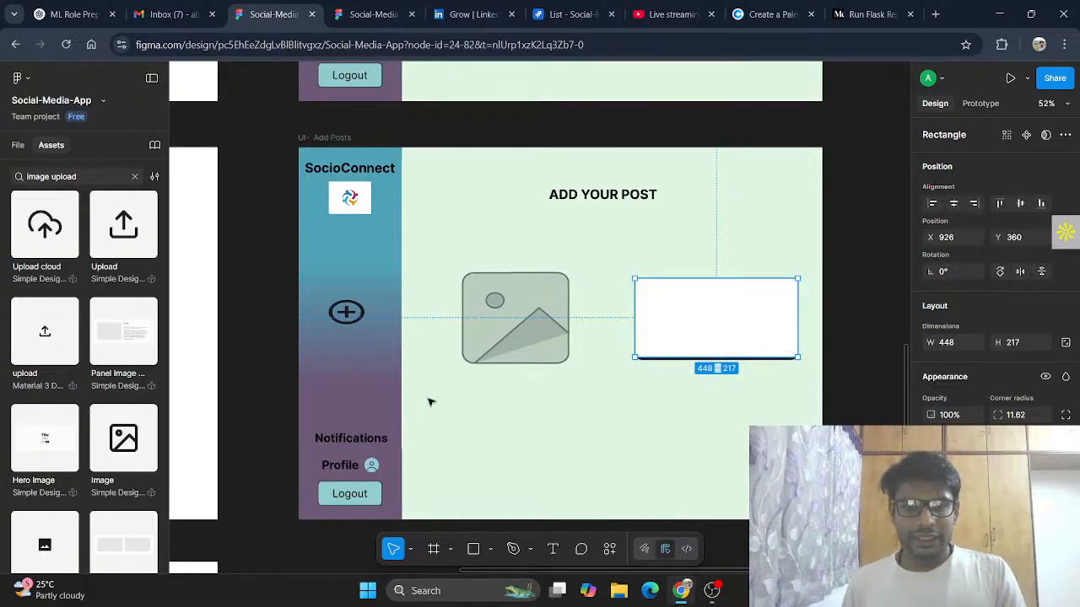
left_click(367, 492)
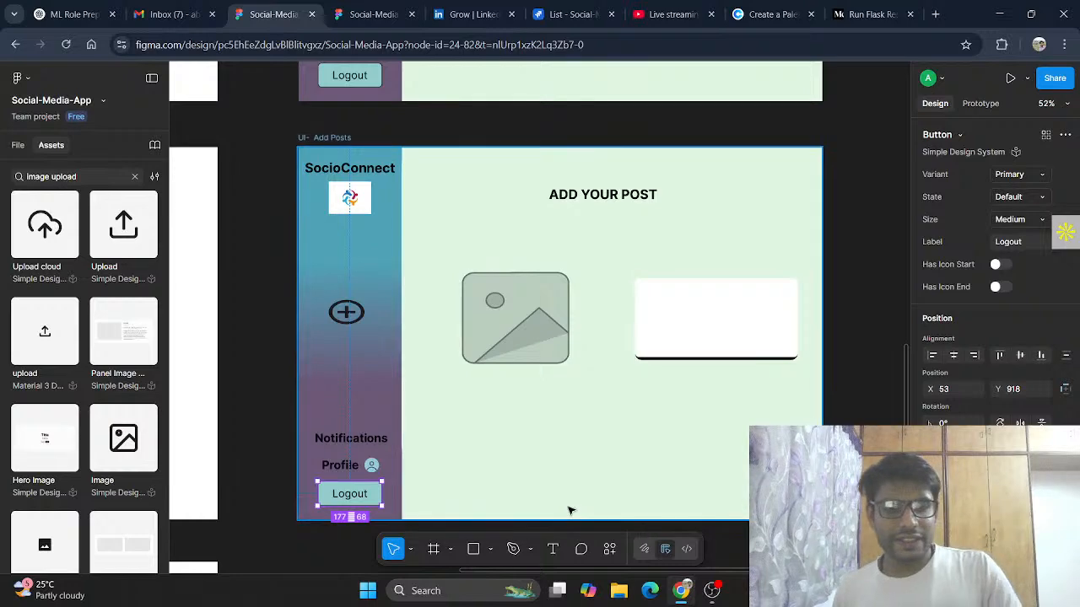
Step: Copy the Submit button from the profile frame into the Add Posts frame and centre it below the image and box
scroll(600, 328, "up", 1)
scroll(599, 328, "up", 5)
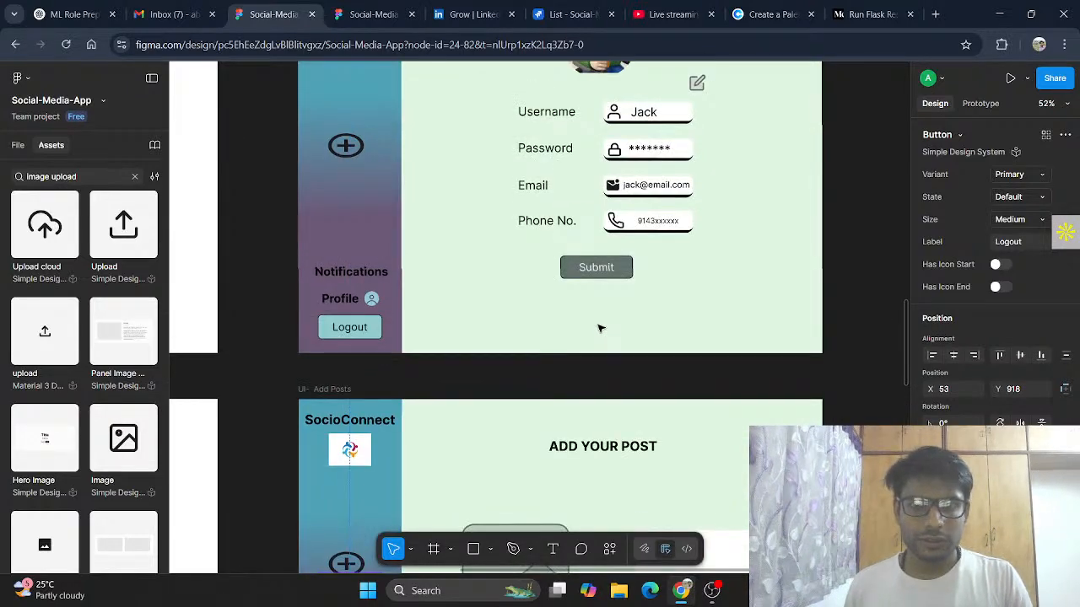
left_click(624, 268)
scroll(627, 272, "down", 5)
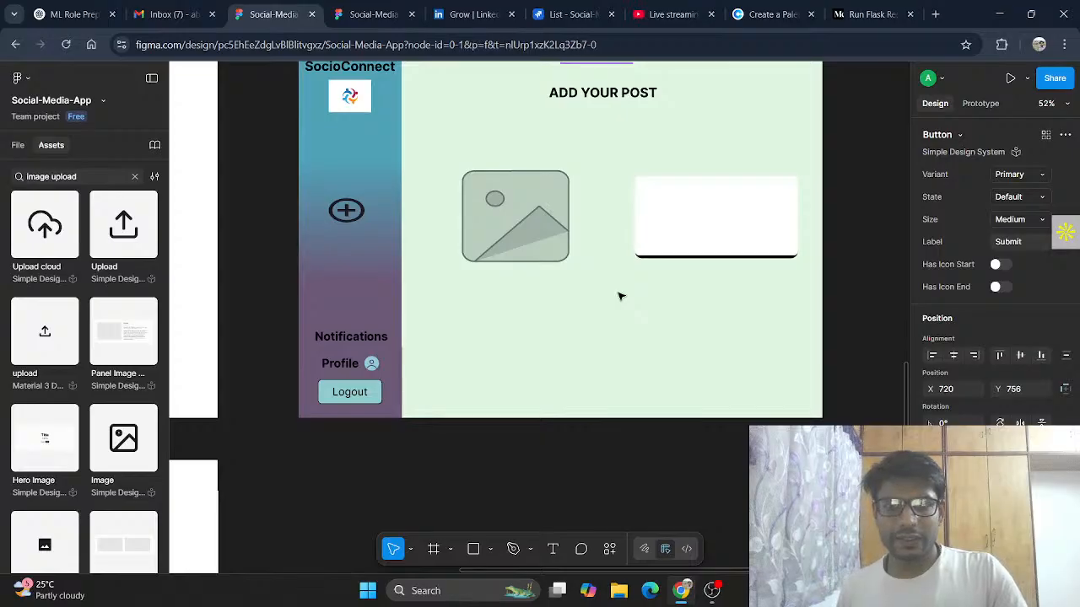
left_click(620, 294)
key("ctrl+z")
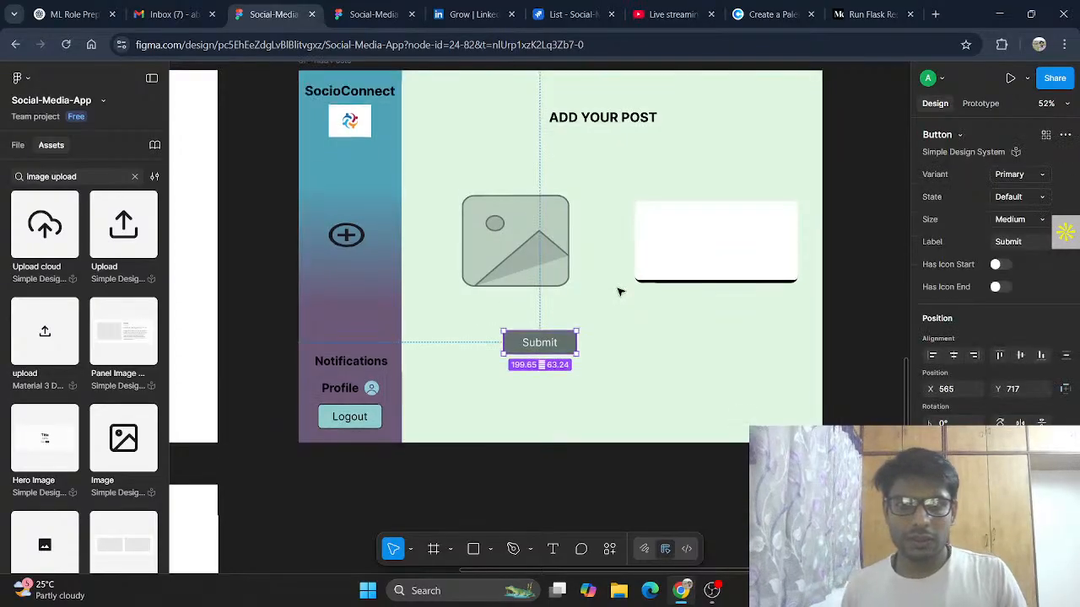
left_click_drag(580, 342, 612, 338)
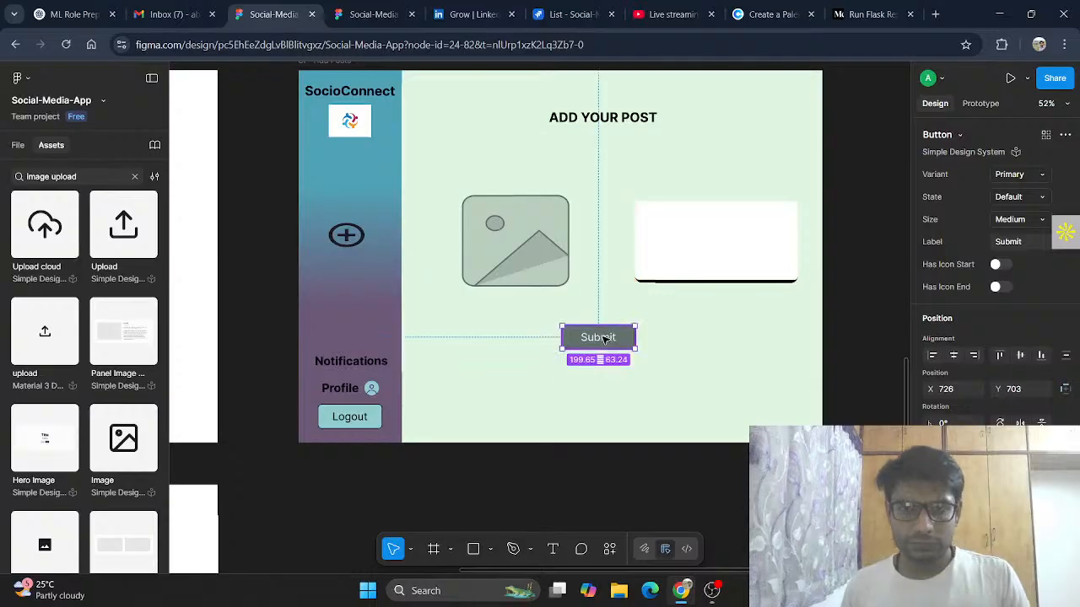
Step: Change the copied button's label to Upload
double_click(604, 338)
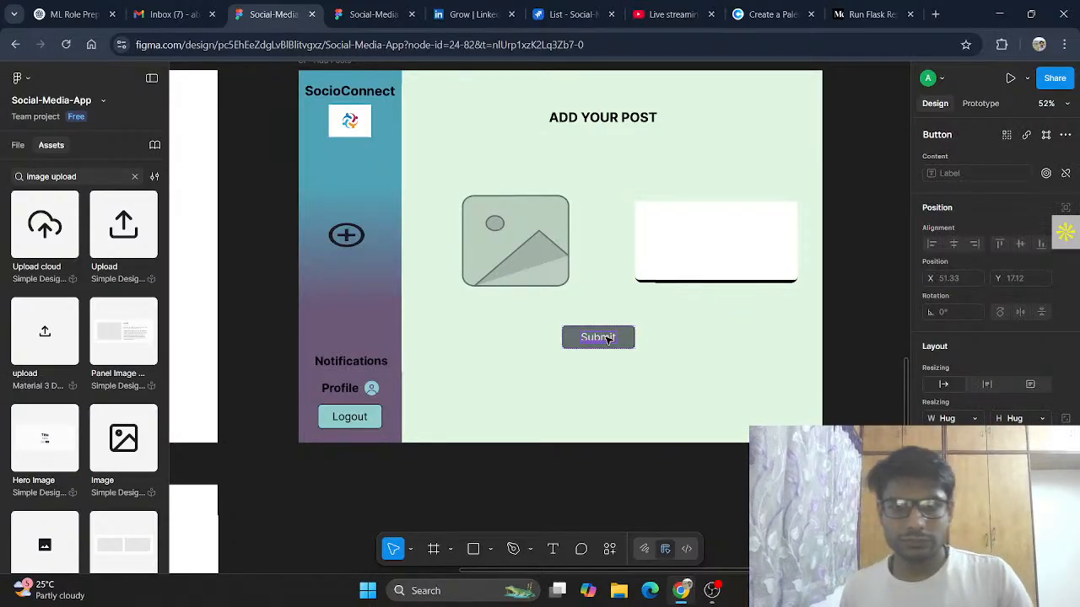
double_click(606, 338)
type("Uploa")
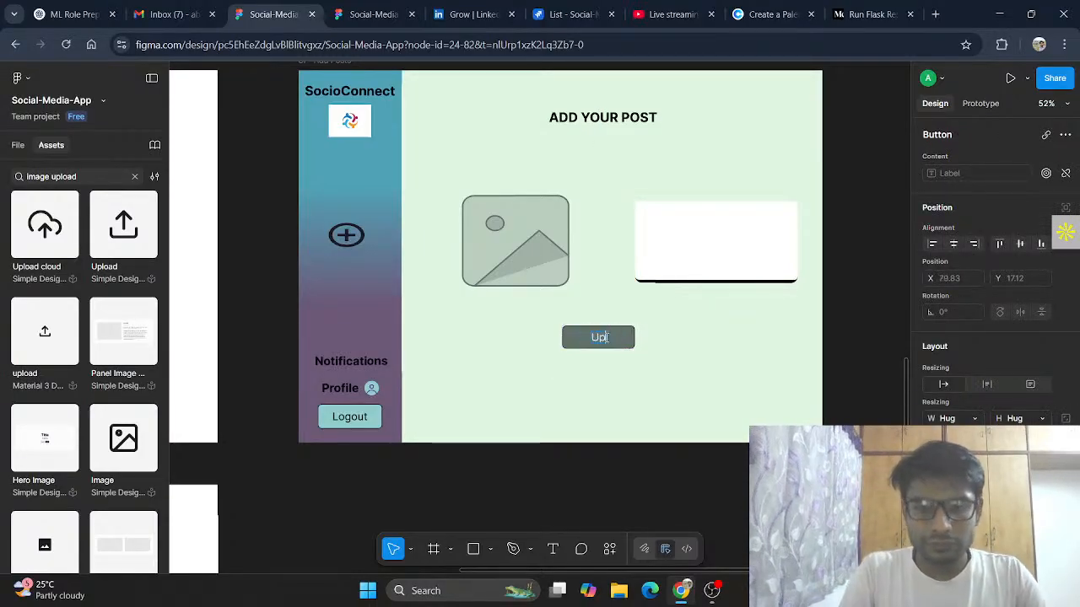
type("d")
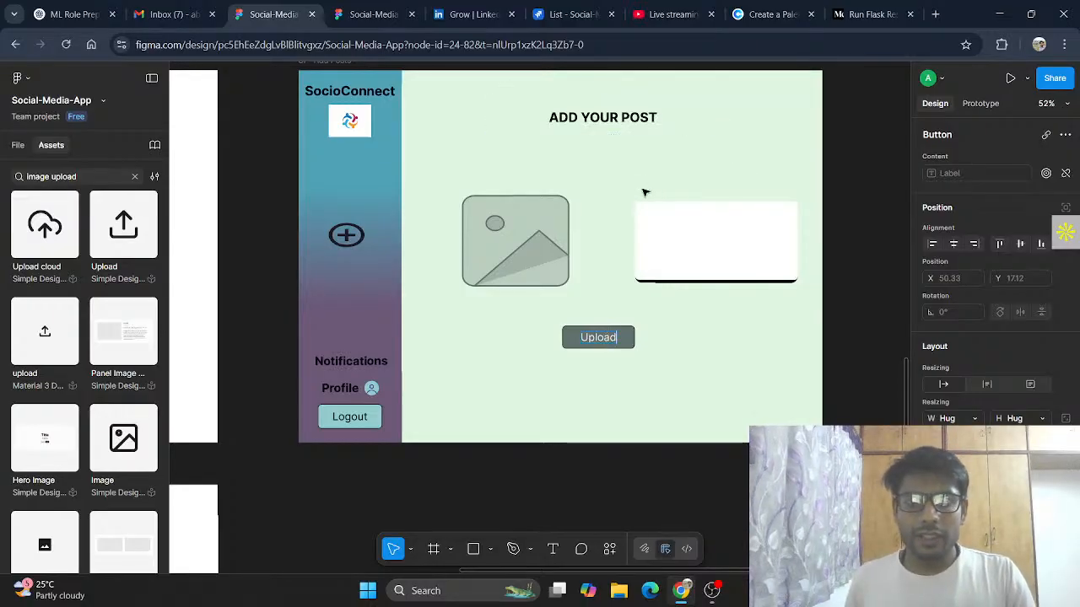
Step: Add a text label reading Caption above the white box
left_click(553, 549)
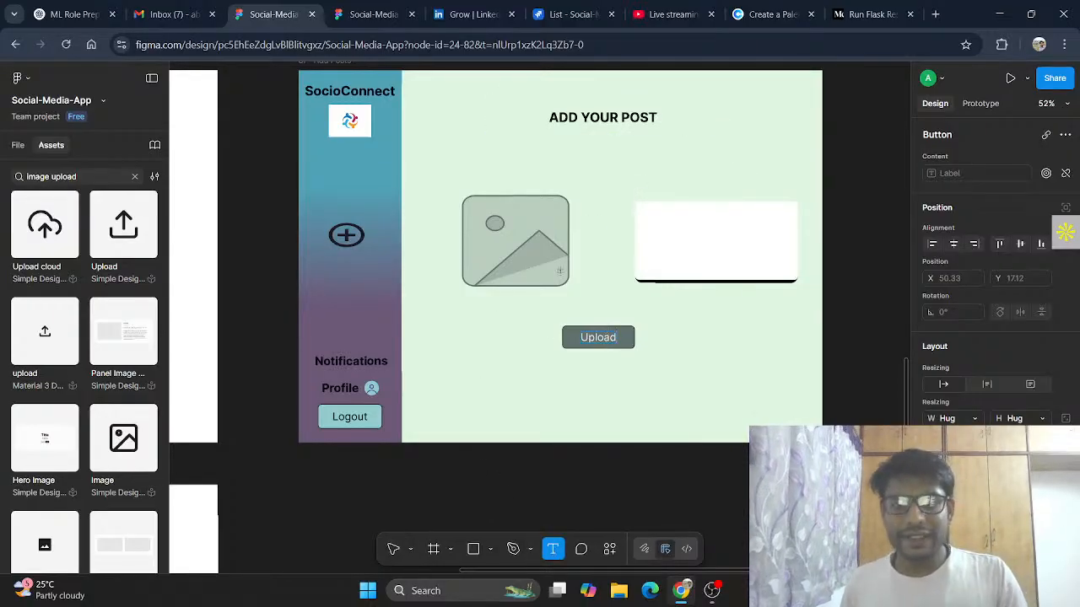
left_click_drag(631, 175, 710, 195)
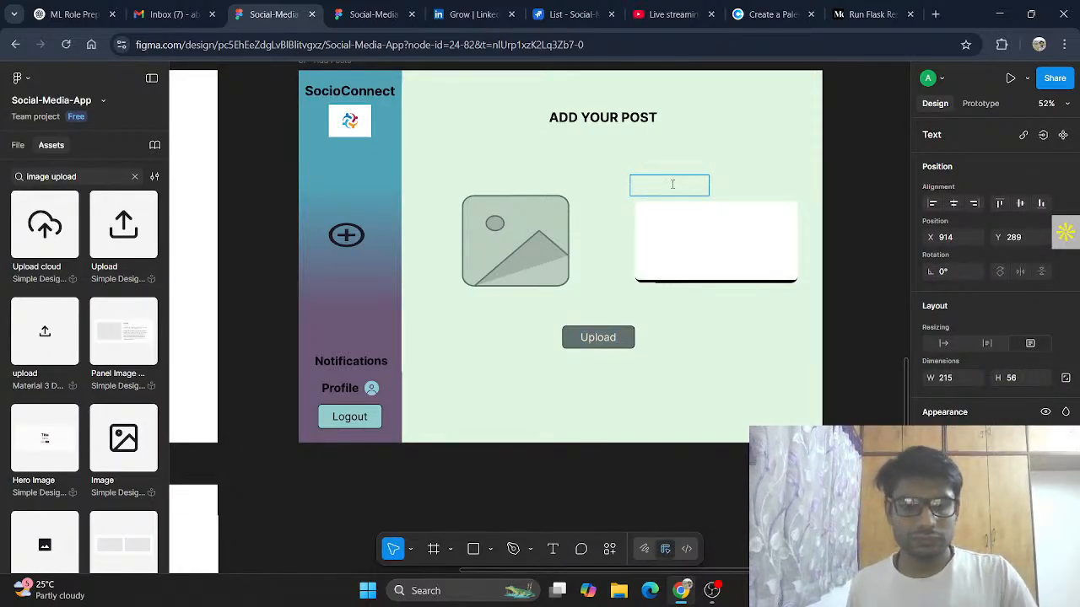
type("Captio")
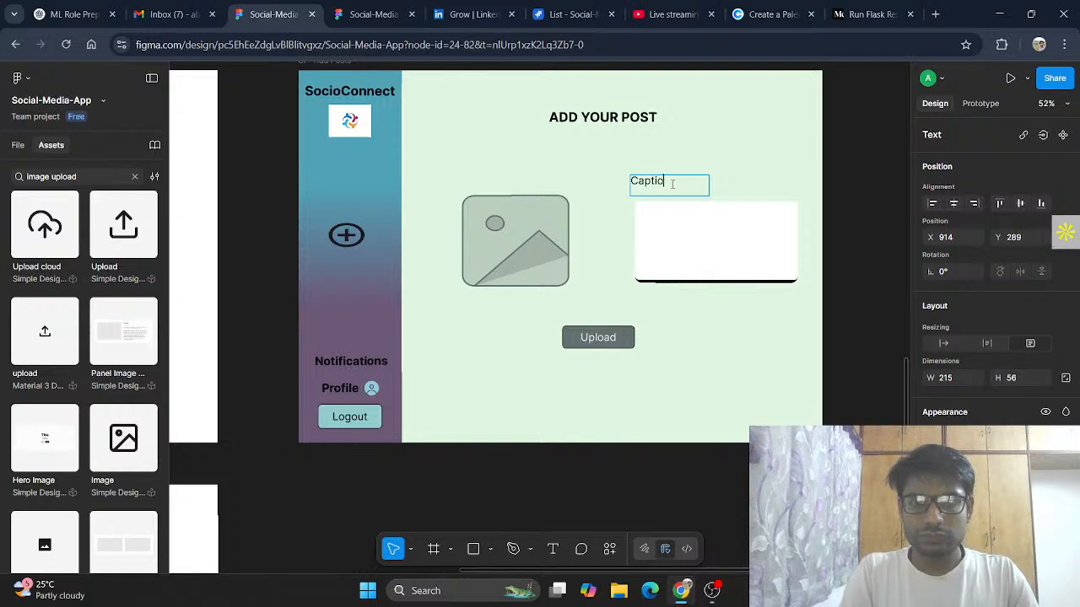
type("n")
key("Escape")
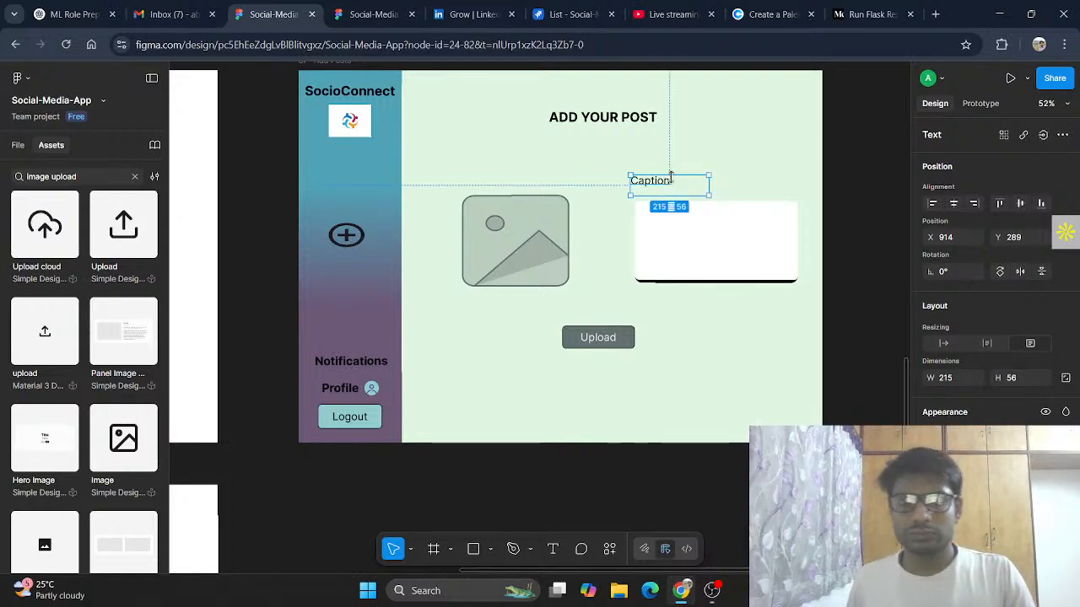
key("Escape")
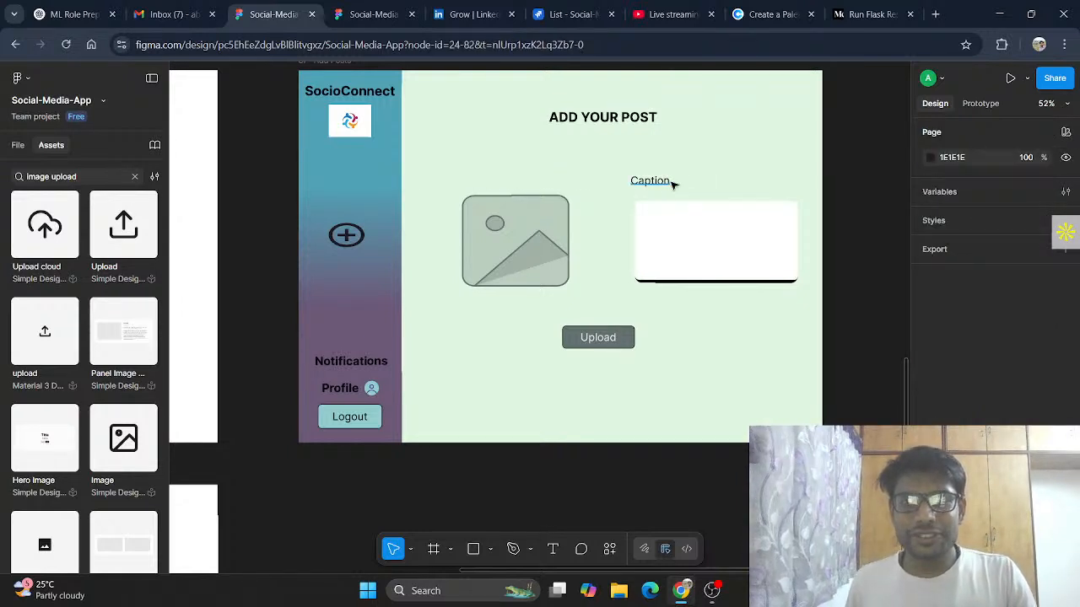
Step: Set the Caption label's font weight to Bold
double_click(672, 180)
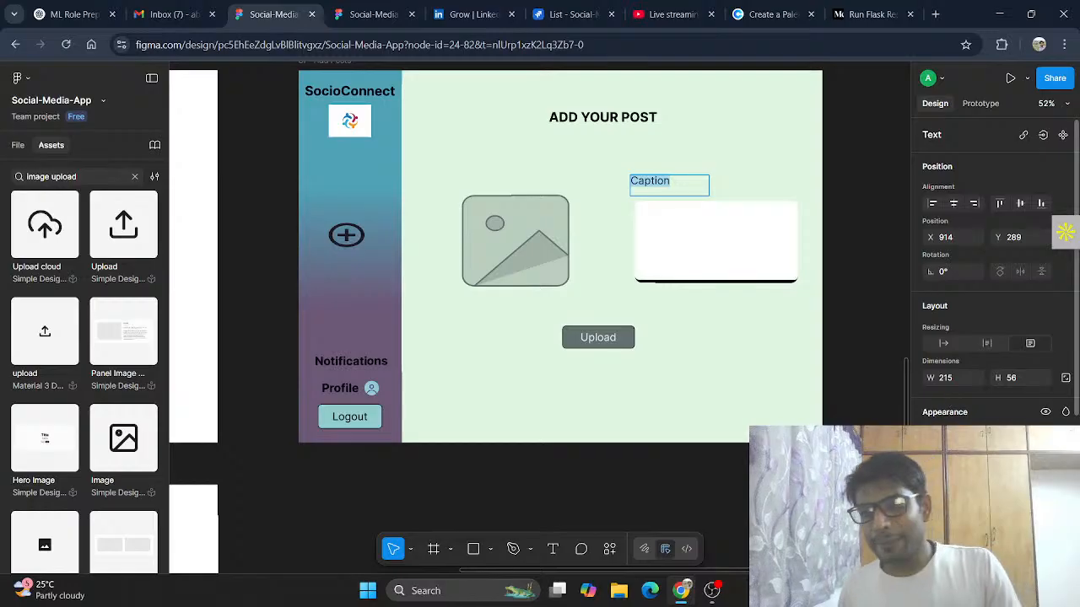
scroll(1065, 232, "down", 3)
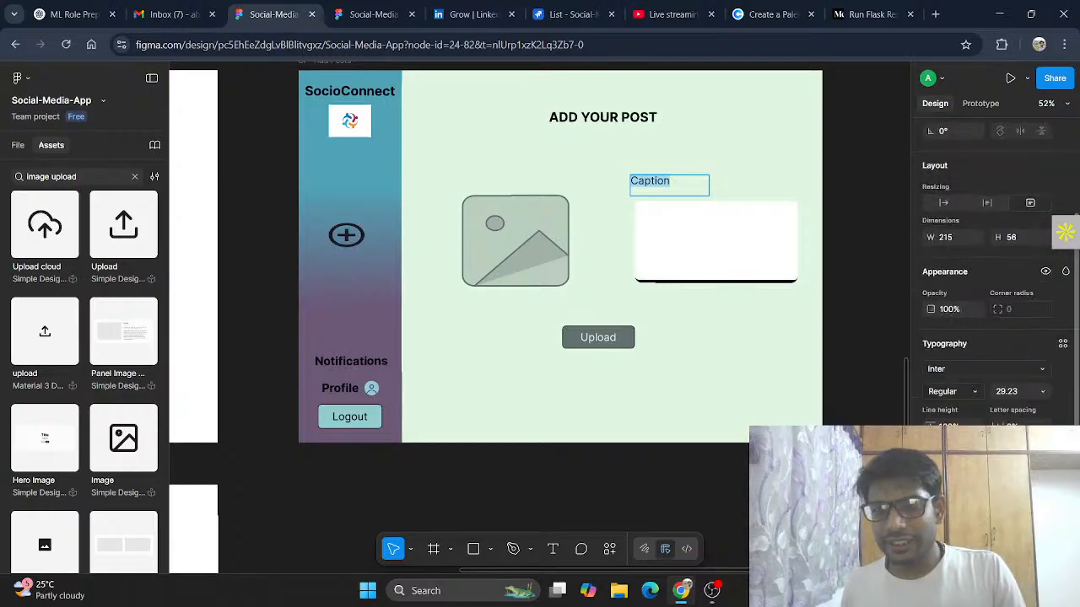
left_click(978, 393)
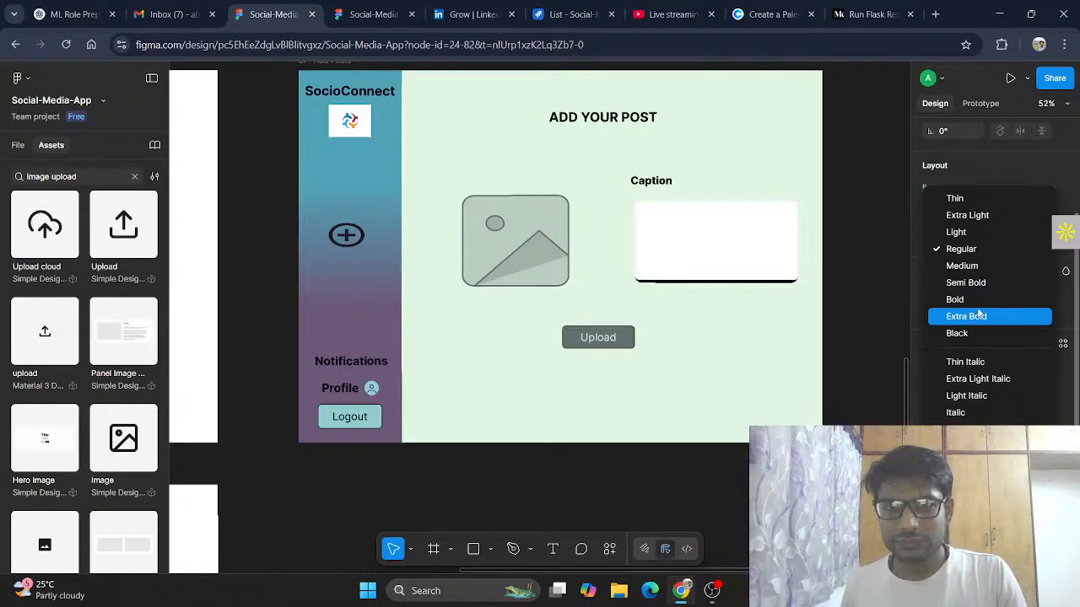
left_click(978, 301)
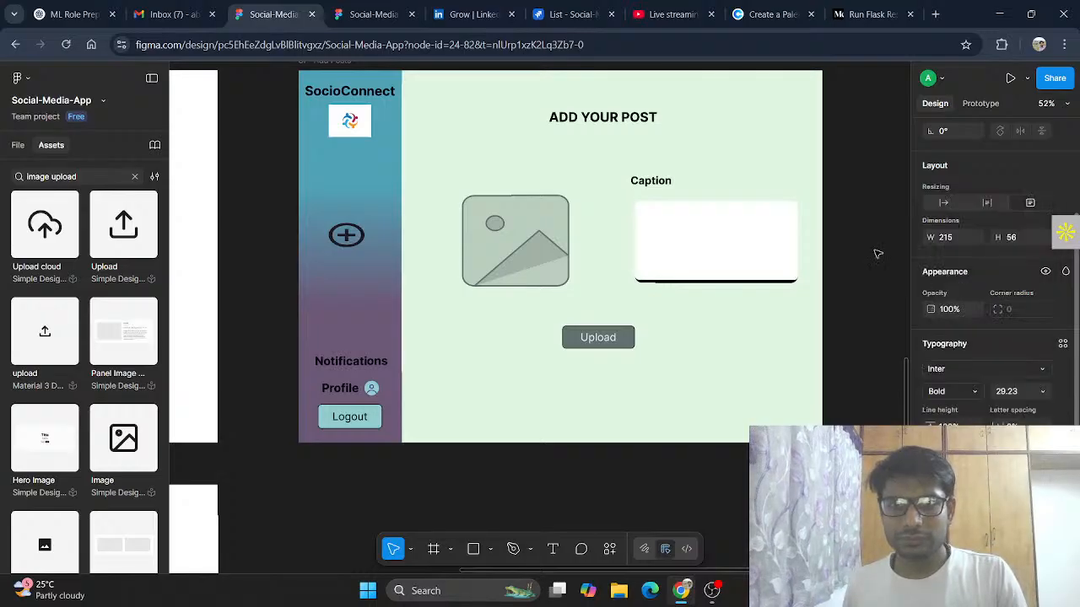
left_click(707, 194)
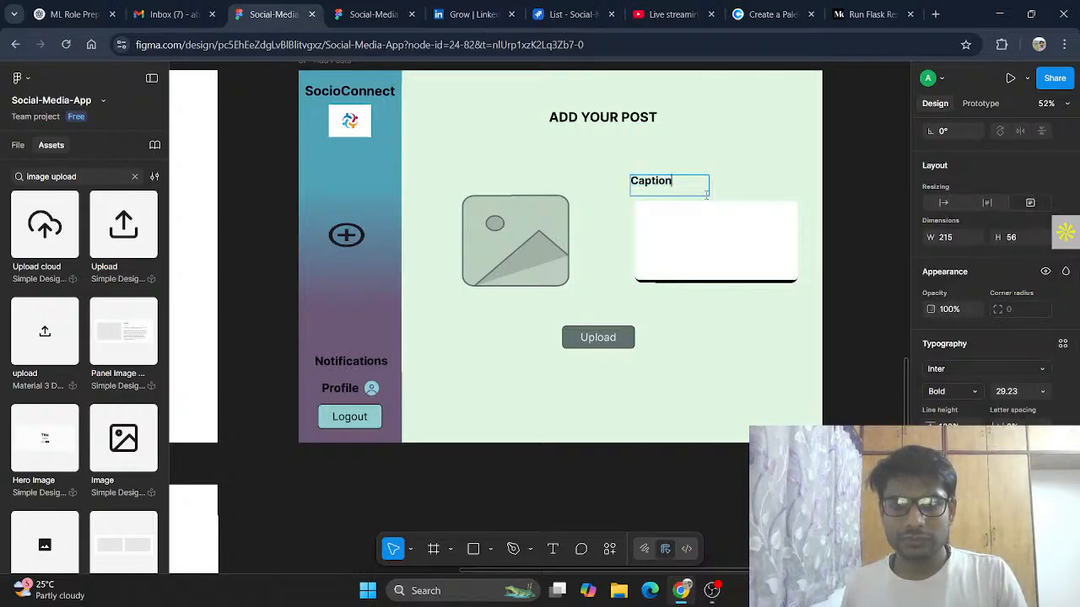
key("Escape")
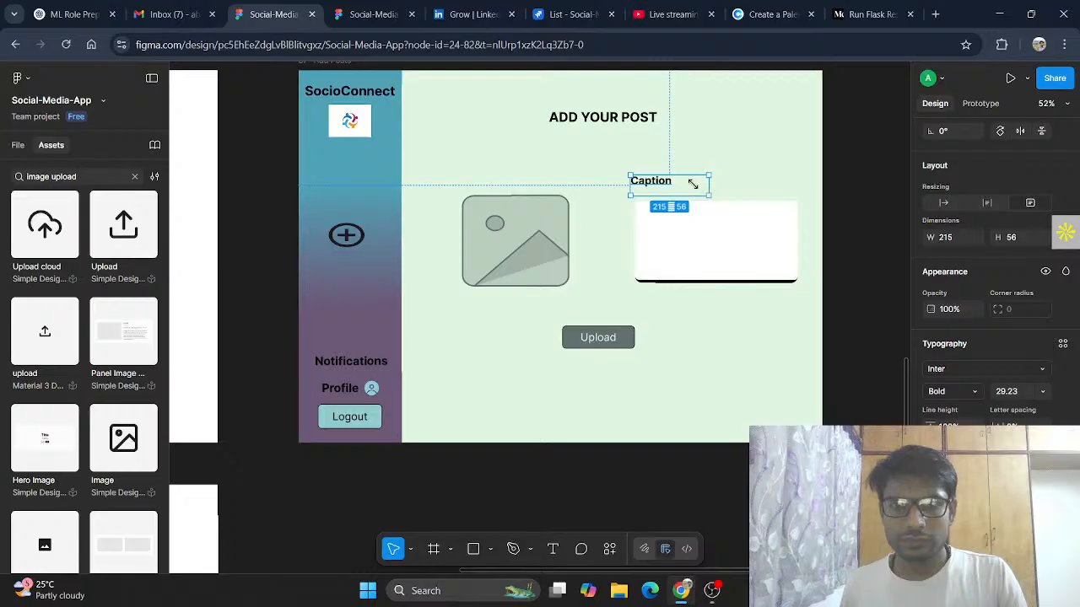
Step: Move the Caption label to sit just above the white box's left edge
mouse_move(693, 184)
left_mouse_down()
mouse_move(666, 185)
mouse_move(677, 199)
left_mouse_up()
left_click(692, 236)
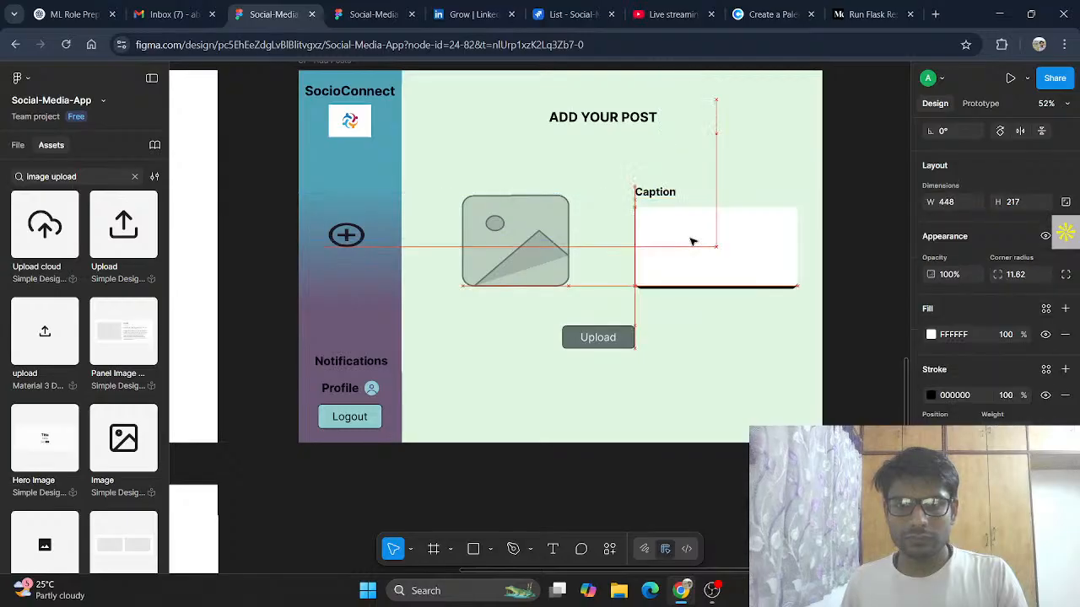
left_click(669, 199)
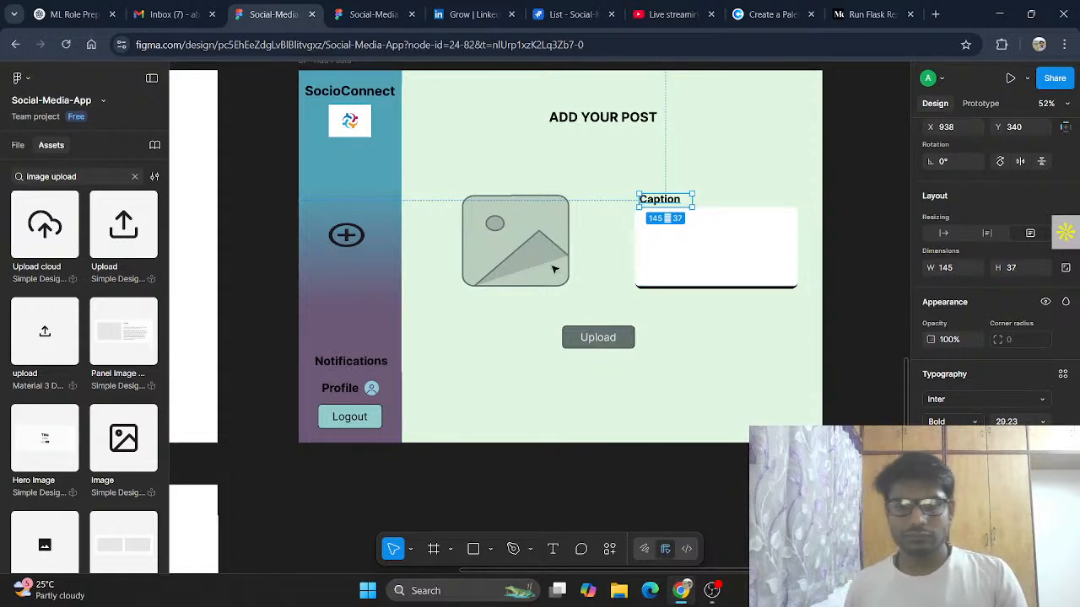
Step: Widen the white caption box leftward to about 516 × 217
left_click(725, 270)
left_click_drag(636, 246, 611, 245)
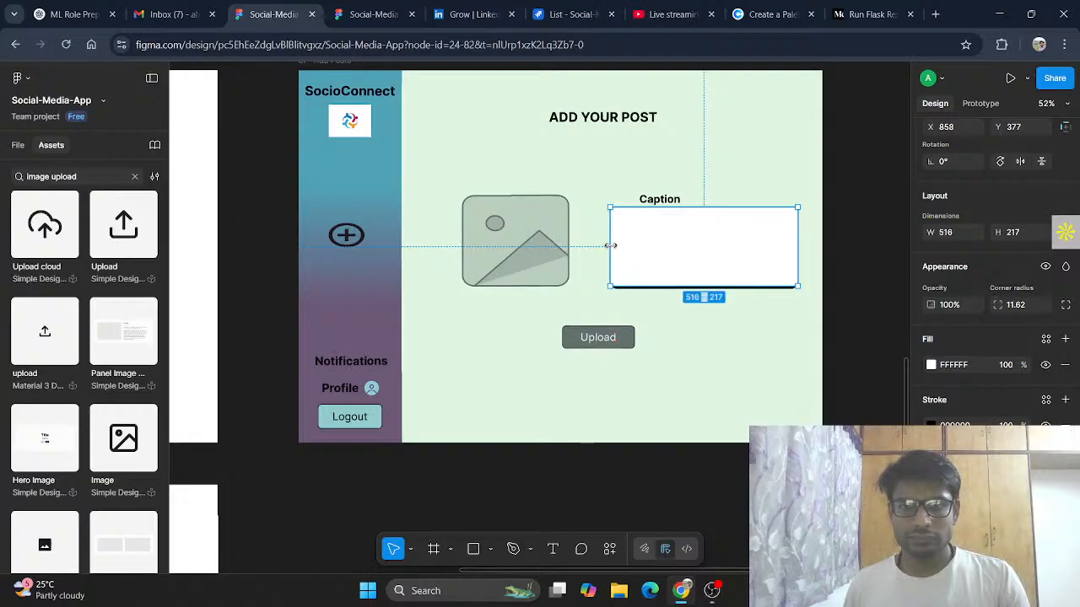
Step: Nudge the Caption label into place and widen the white caption box rightward to about 541 × 217
left_click(639, 202)
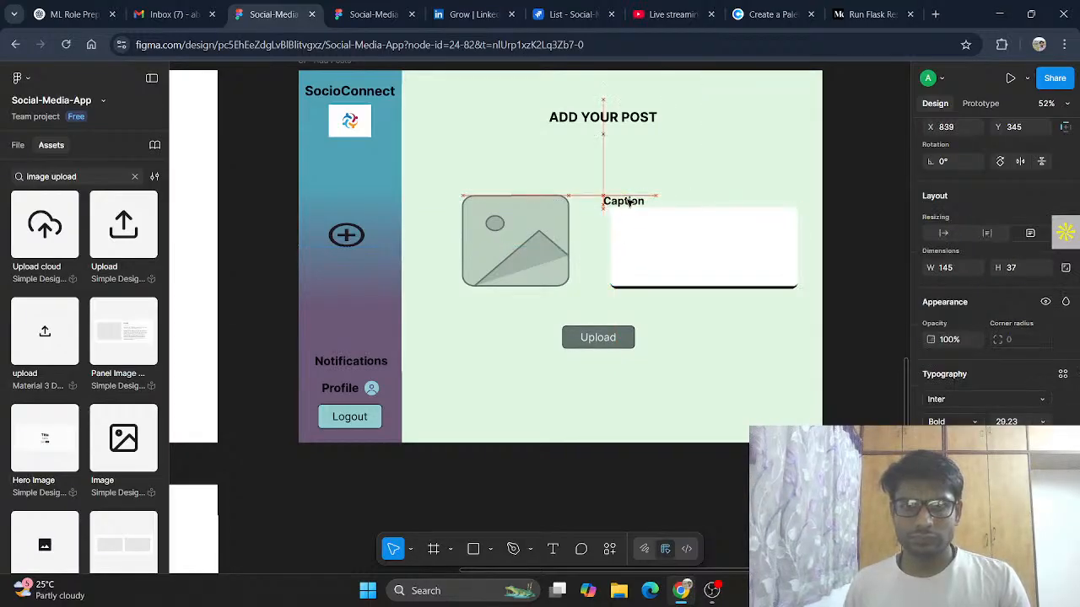
left_click_drag(639, 202, 643, 200)
left_click(791, 265)
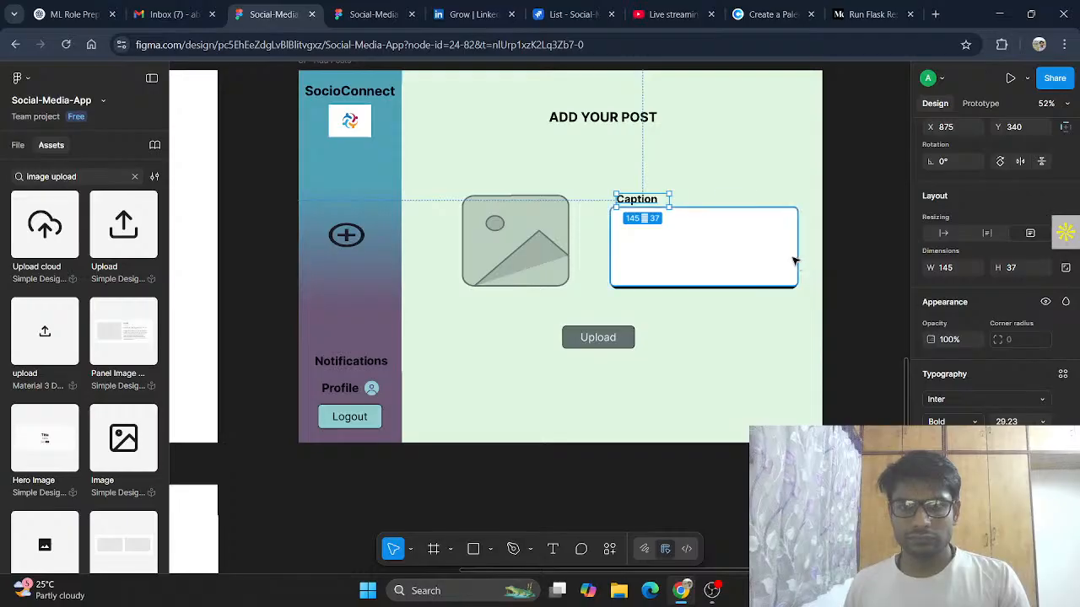
left_click_drag(807, 257, 807, 256)
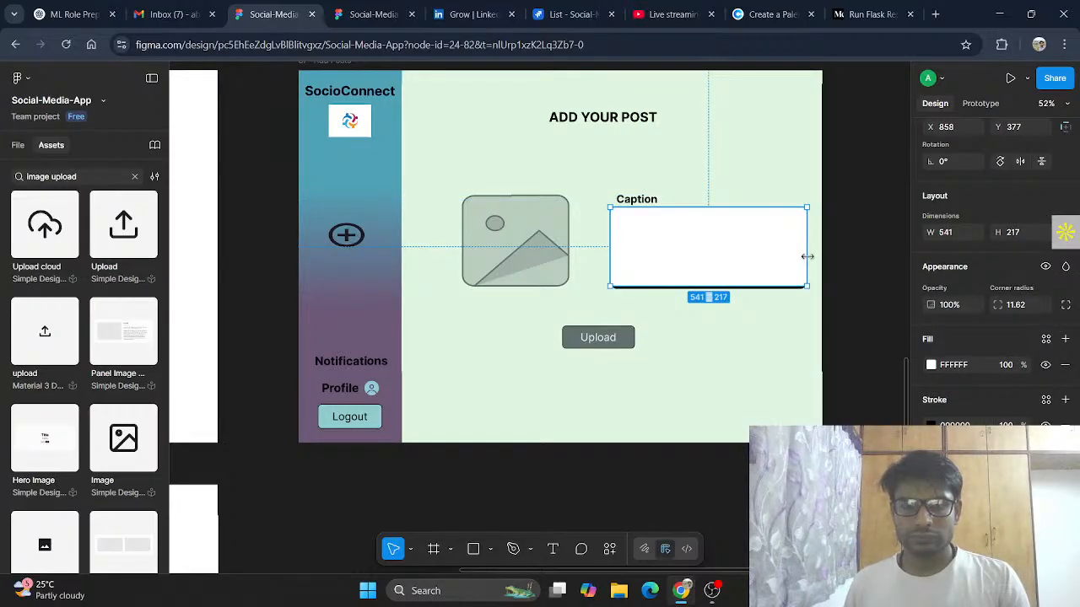
left_click(708, 380)
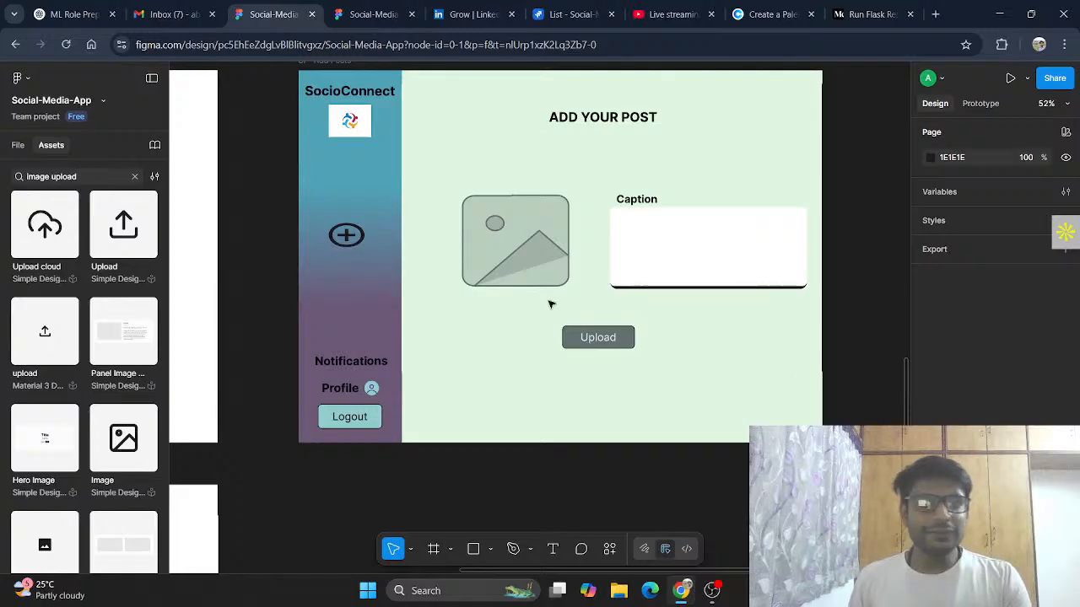
Step: Review the finished Add Posts frame and its layer list
scroll(605, 347, "up", 2)
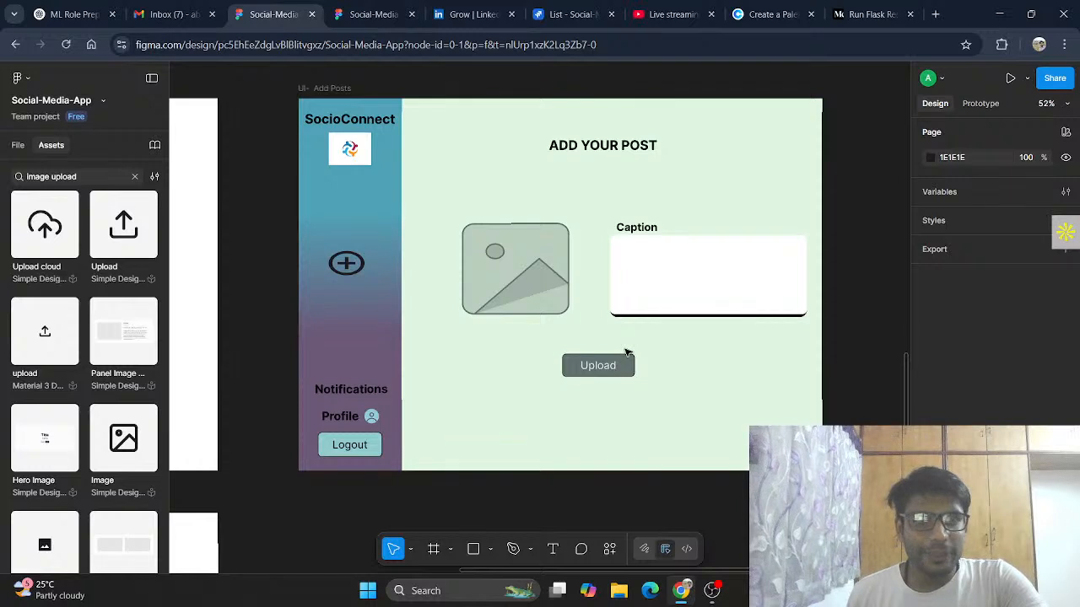
left_click(18, 145)
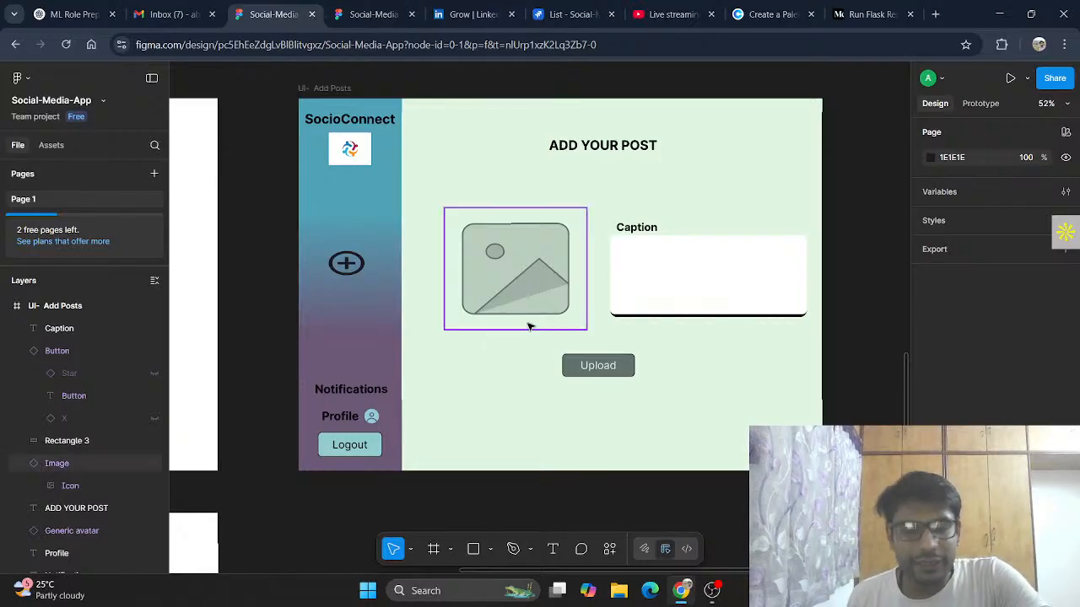
scroll(531, 326, "down", 4)
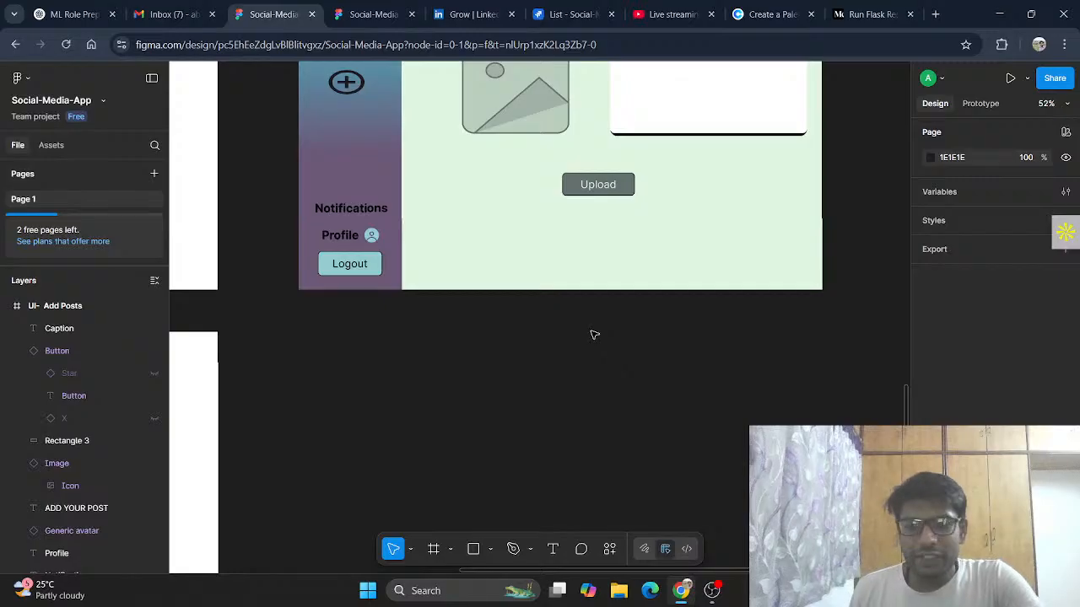
scroll(598, 340, "up", 1)
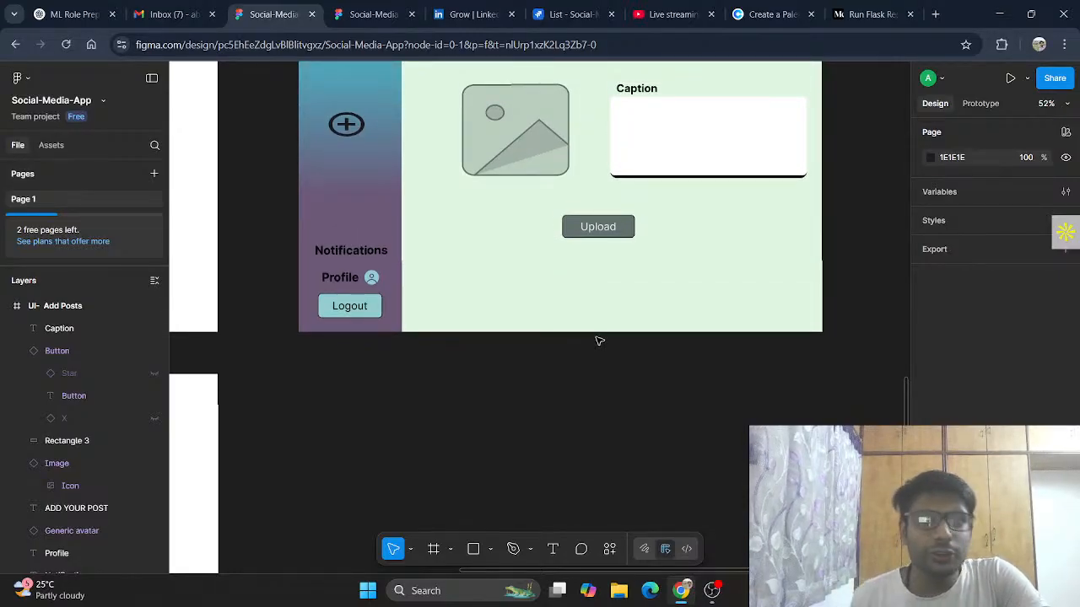
scroll(605, 348, "up", 1)
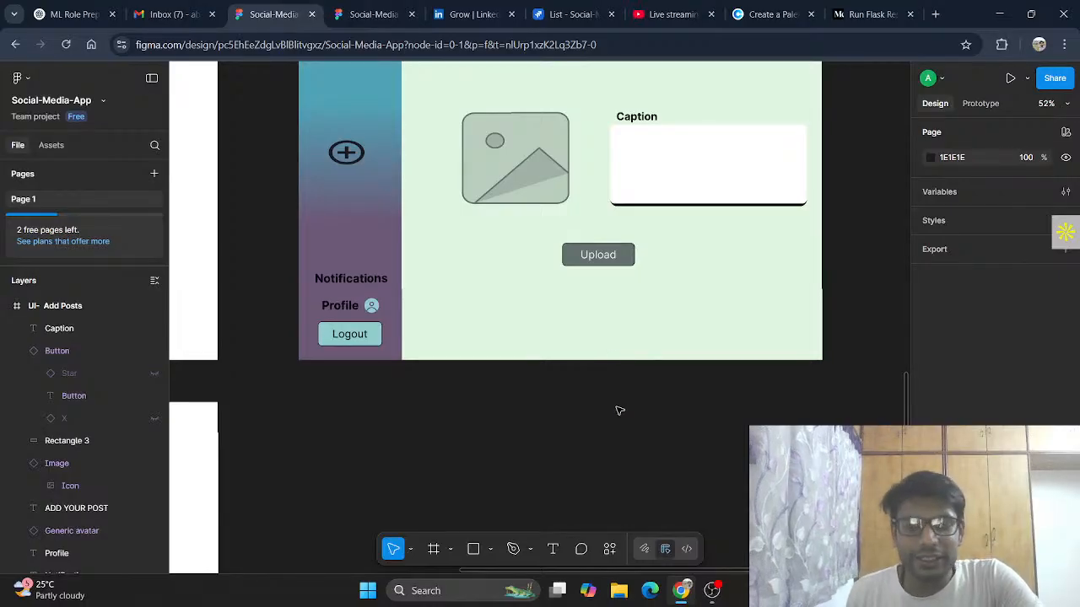
scroll(619, 411, "down", 3)
scroll(619, 410, "down", 3)
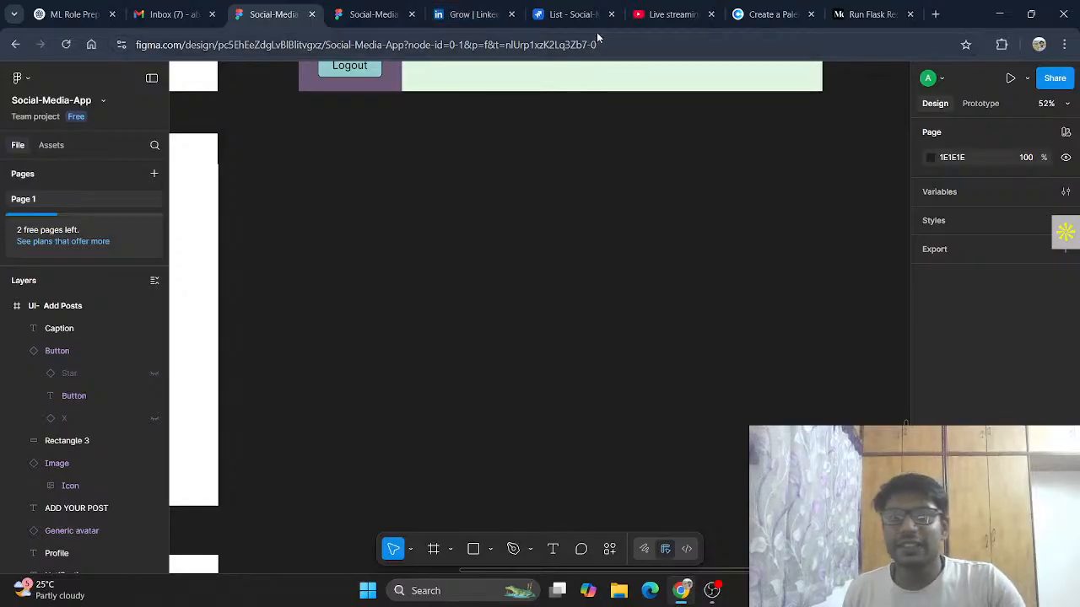
Step: Switch to the Jira Social-Media-App list and expand the UI/Design epic and its Design UI task
left_click(574, 15)
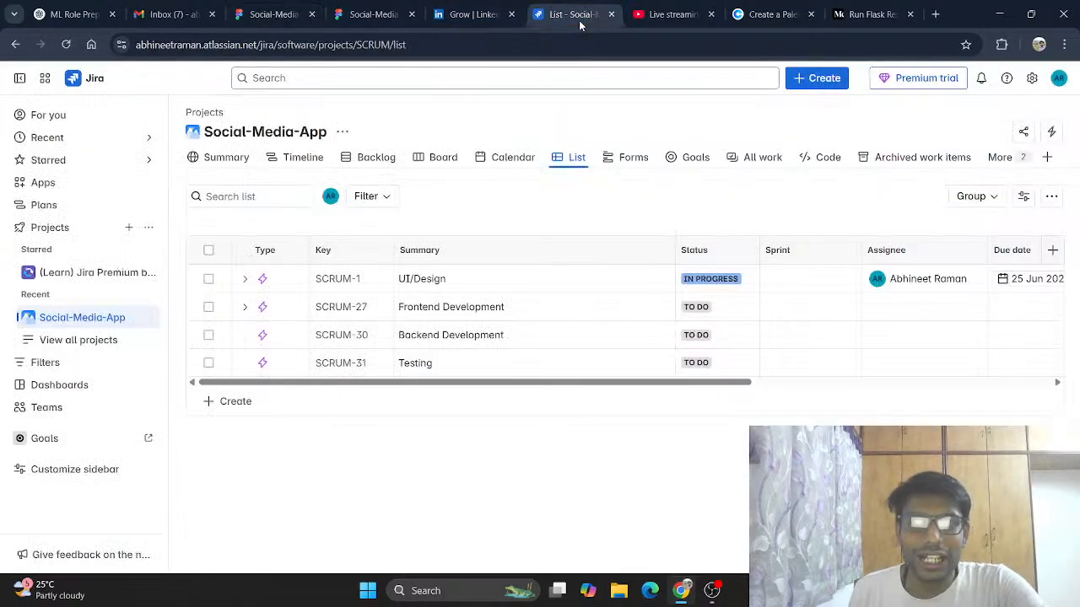
left_click(245, 279)
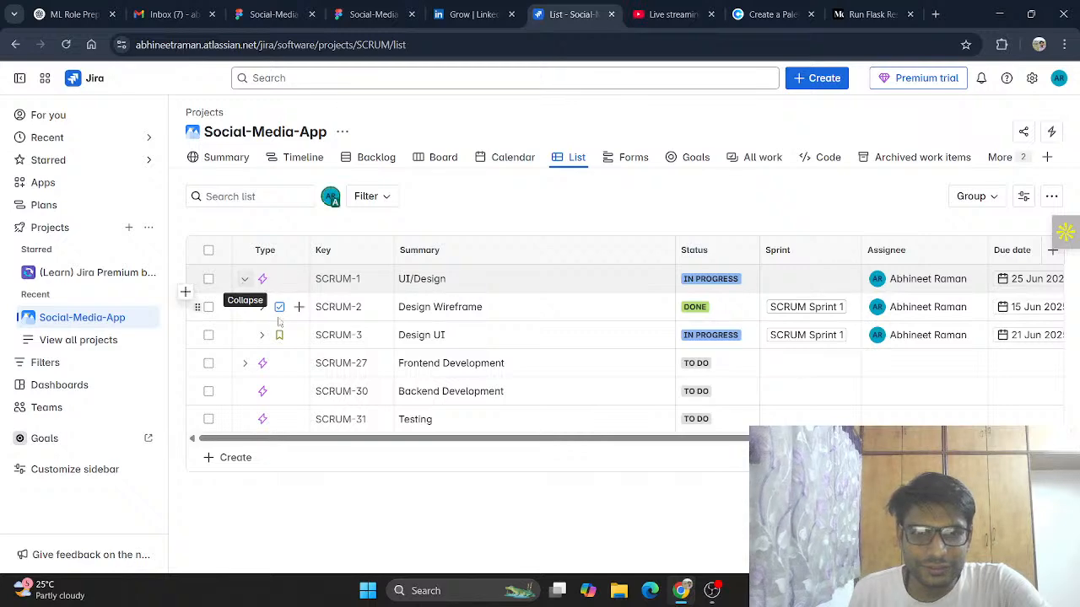
left_click(261, 308)
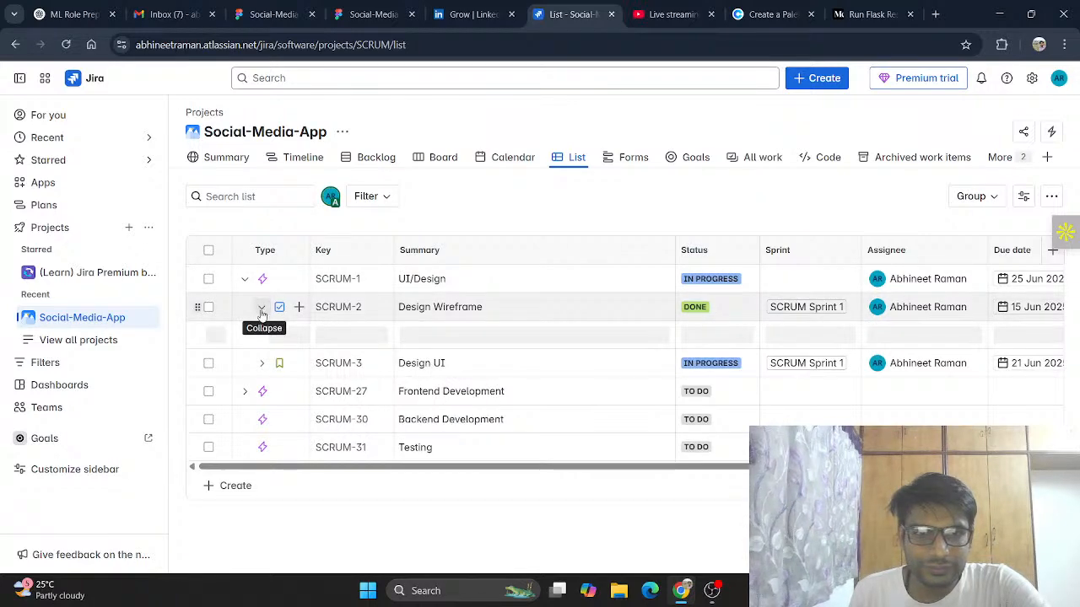
left_click(262, 309)
left_click(262, 336)
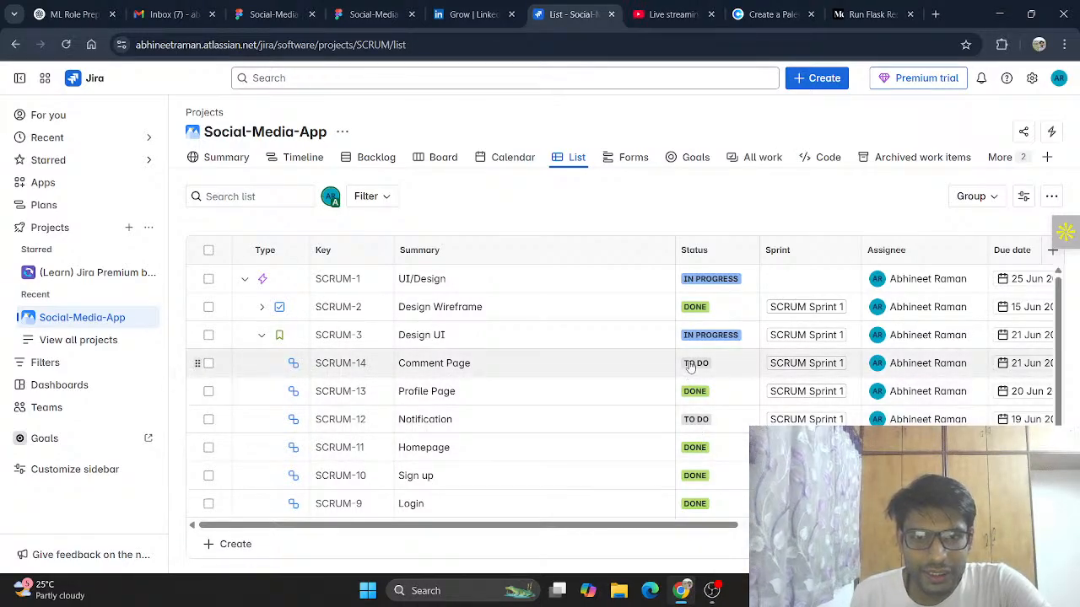
scroll(672, 458, "down", 2)
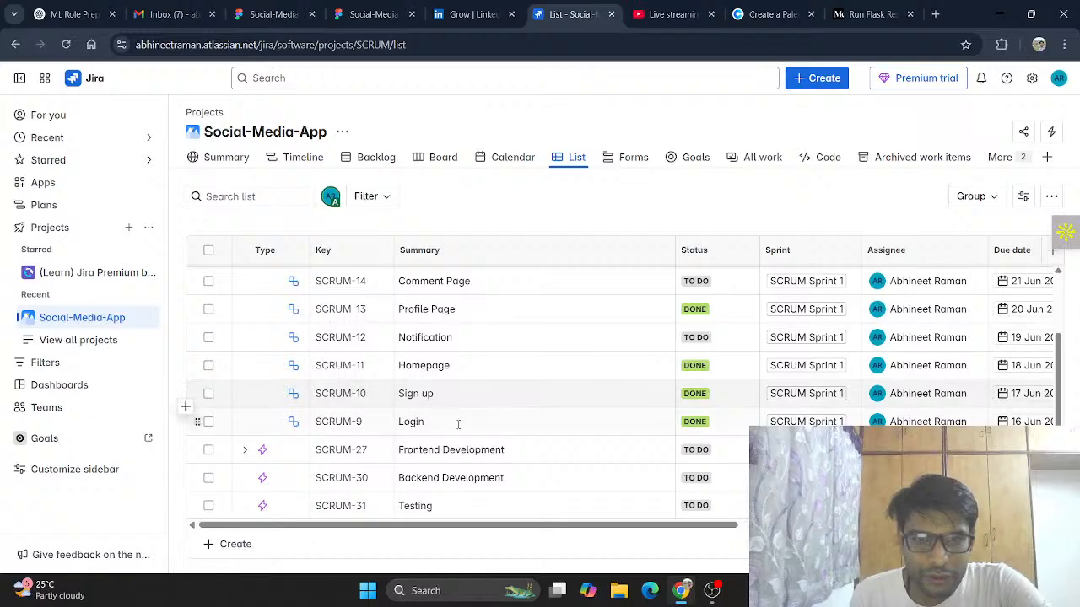
scroll(253, 456, "up", 2)
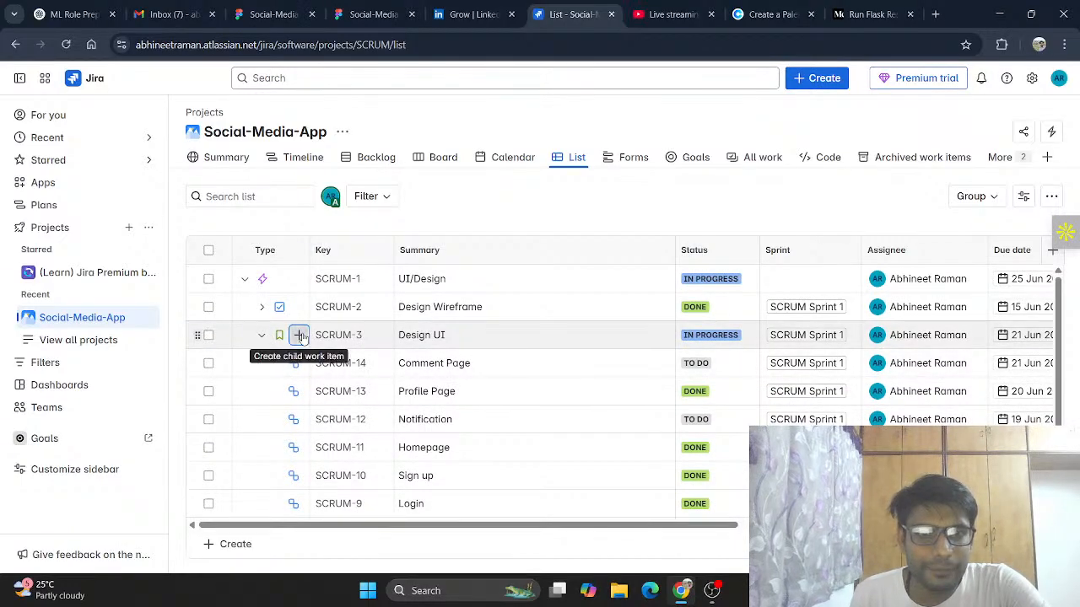
Step: Create a child work item named Add Posts under Design UI with a due date of 17 June 2025
left_click(299, 335)
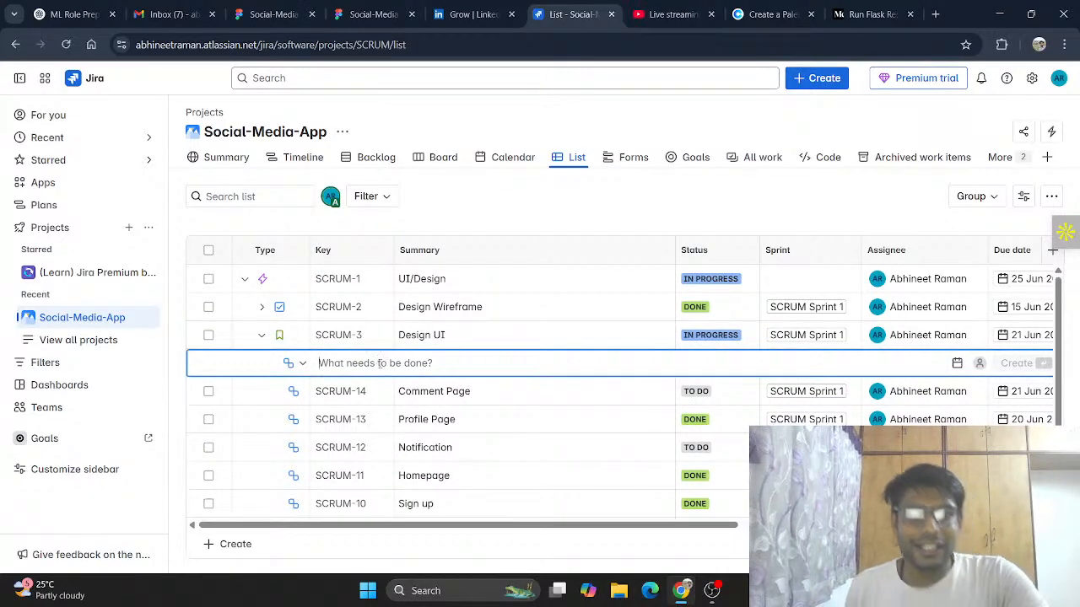
type("Add Posts")
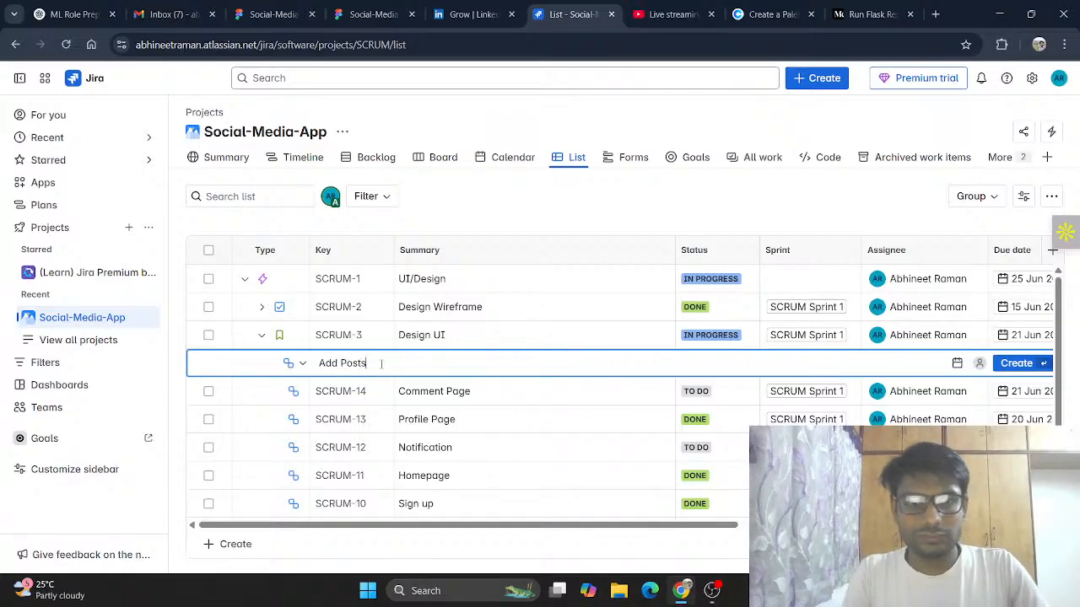
key("Tab")
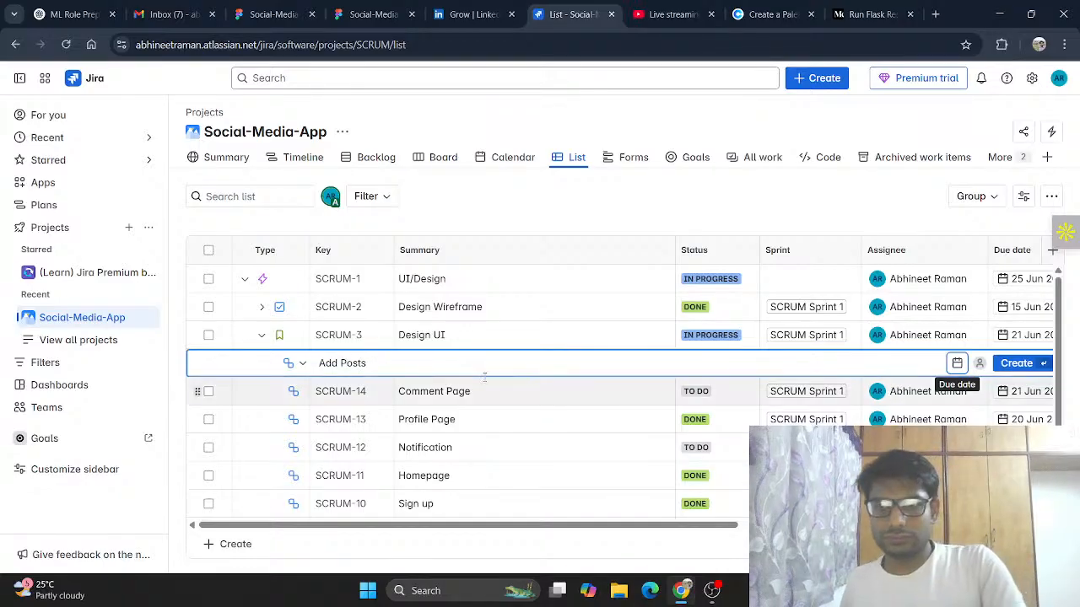
left_click(957, 363)
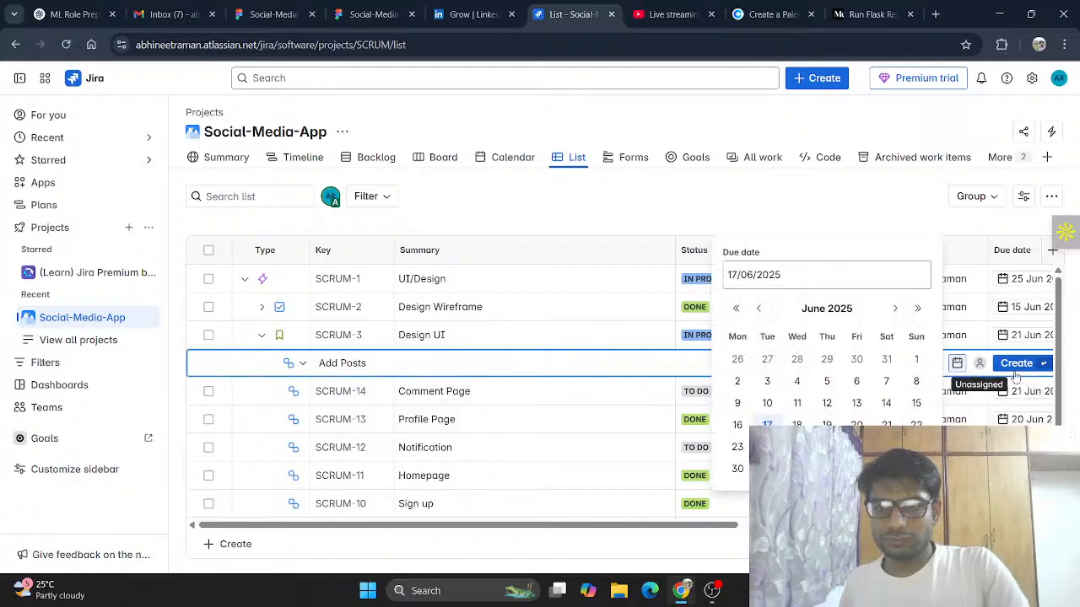
left_click(767, 425)
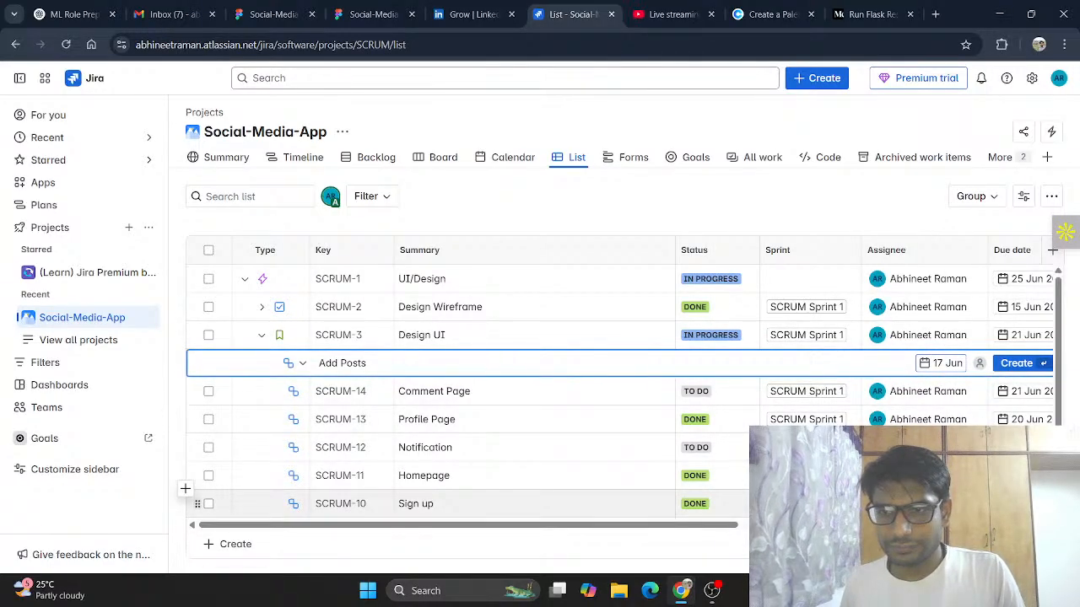
left_click(1008, 363)
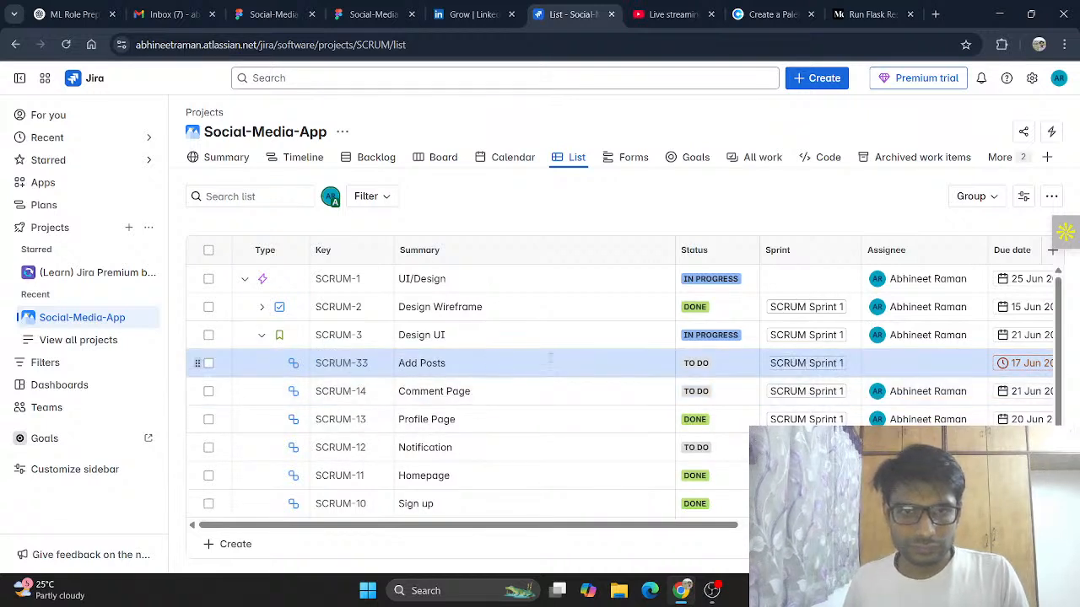
Step: Mark the Add Posts item as Done and assign it to your own user
left_click(706, 366)
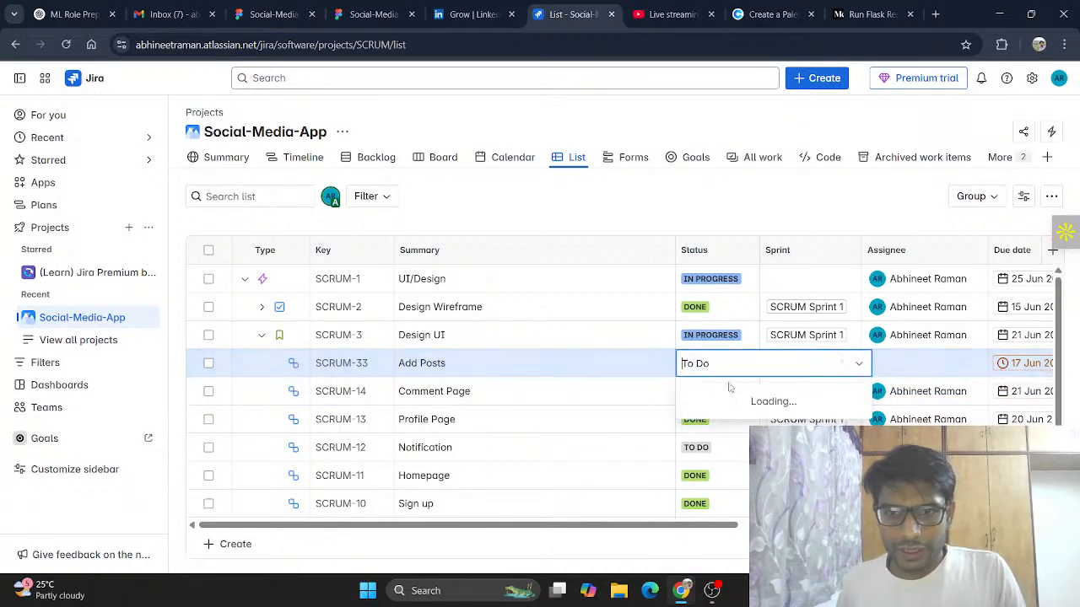
left_click(699, 441)
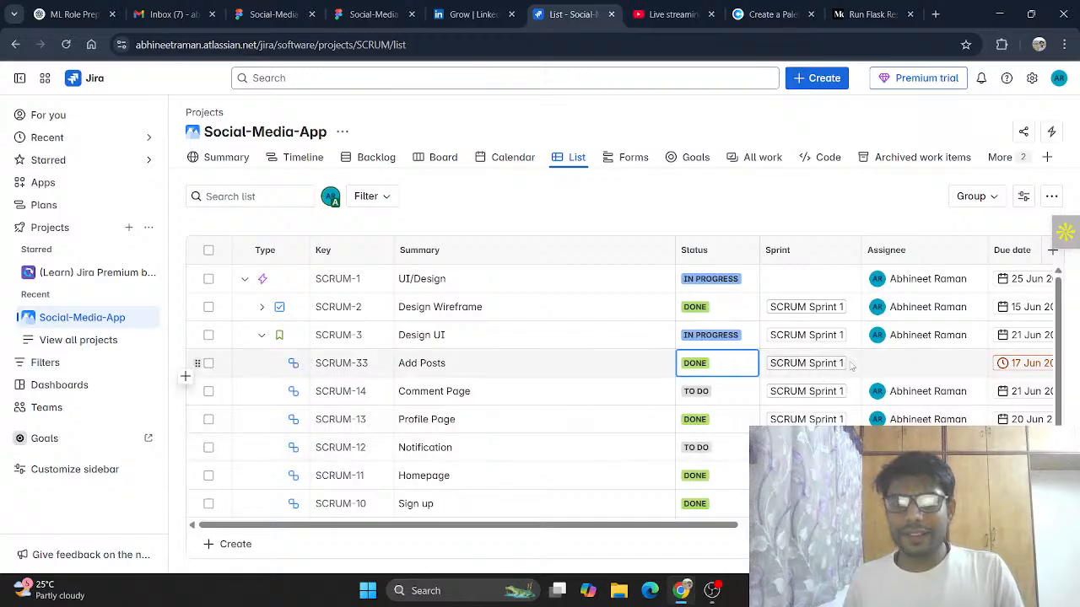
left_click(896, 364)
left_click(898, 419)
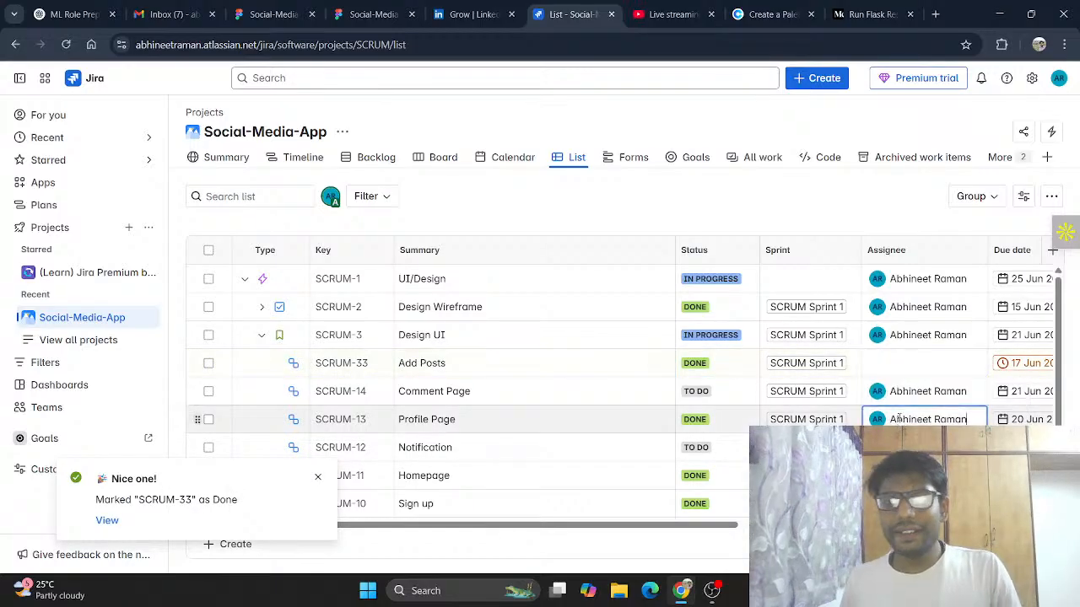
left_click(911, 365)
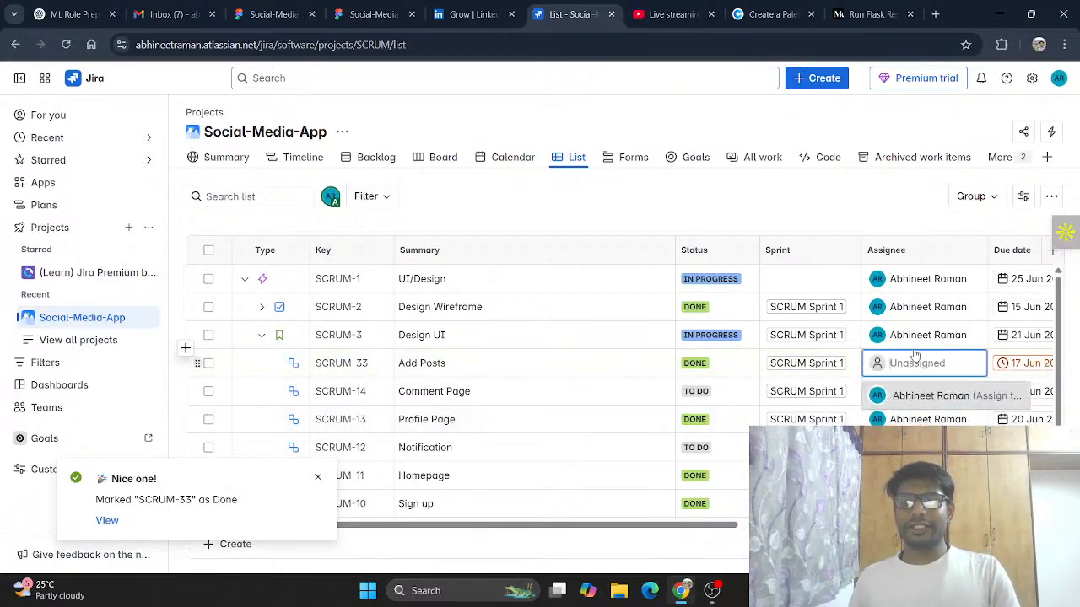
left_click(927, 395)
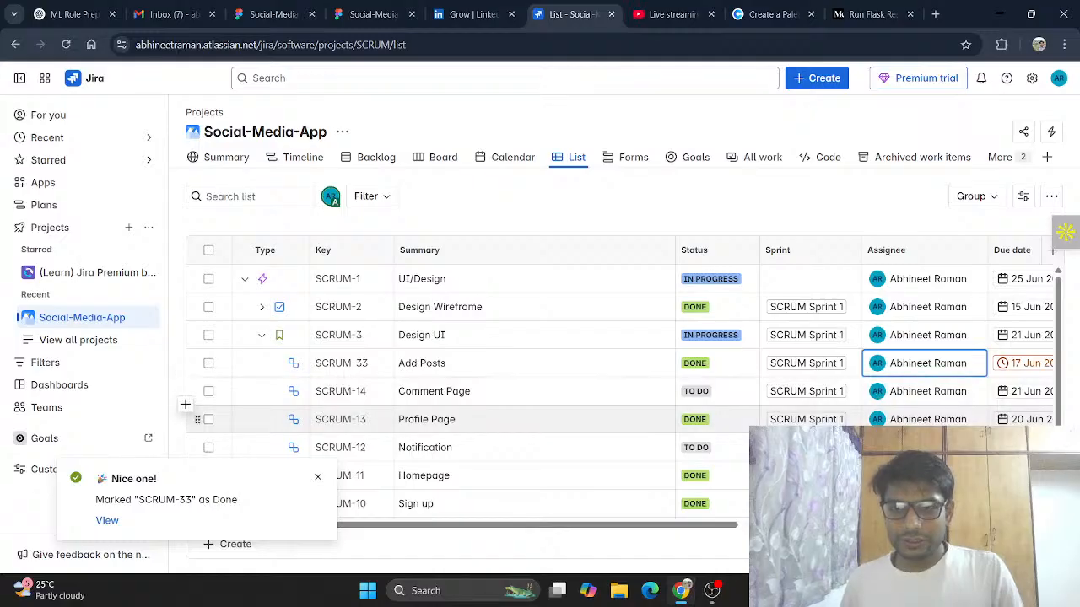
Step: Set the Notification item's status to In Progress
scroll(802, 408, "down", 2)
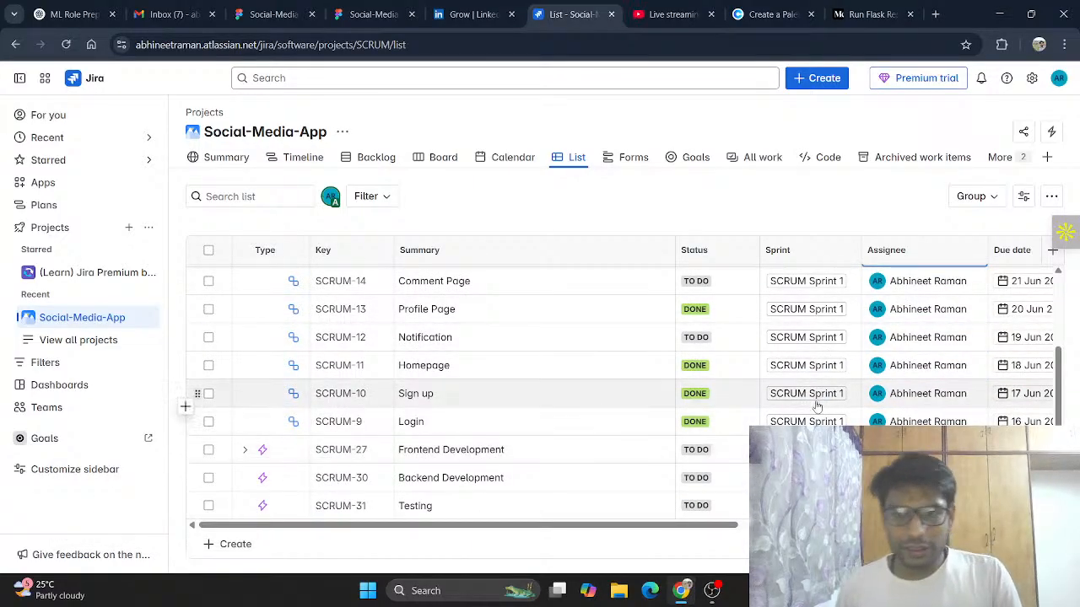
scroll(801, 403, "up", 2)
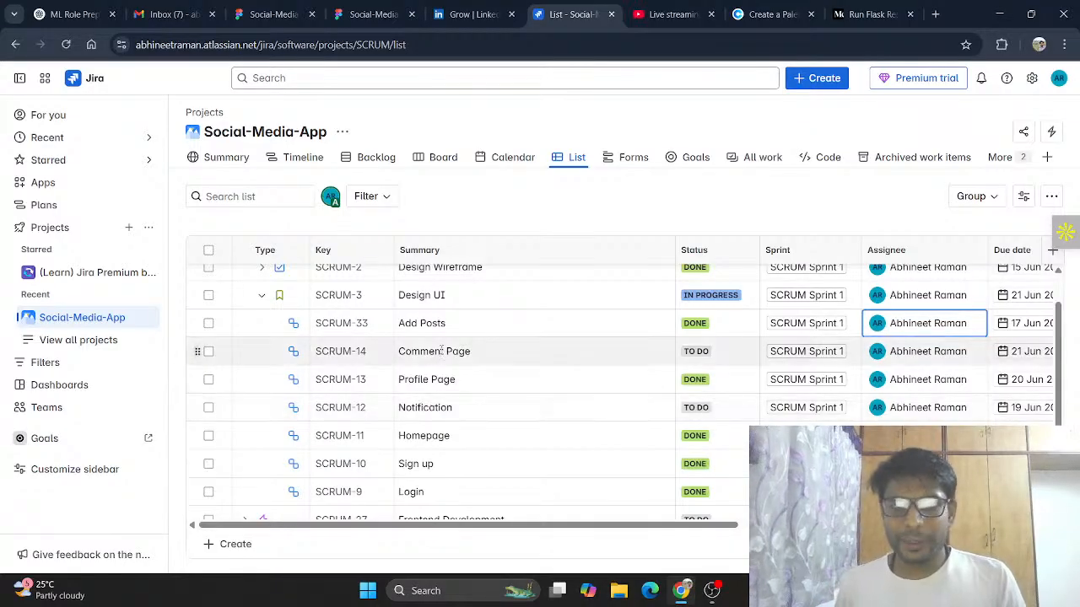
left_click(699, 409)
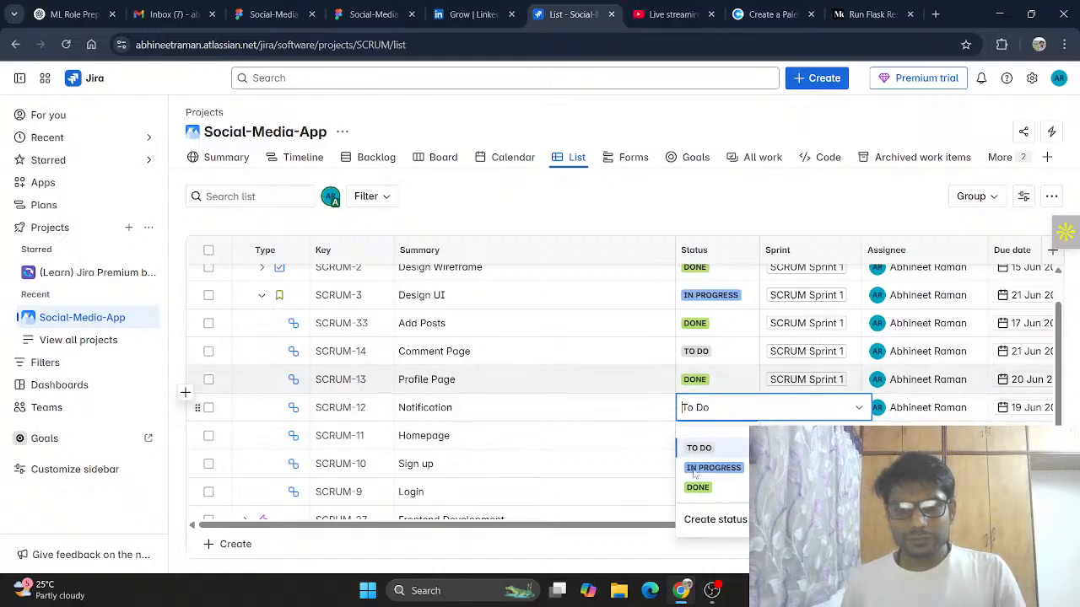
left_click(711, 466)
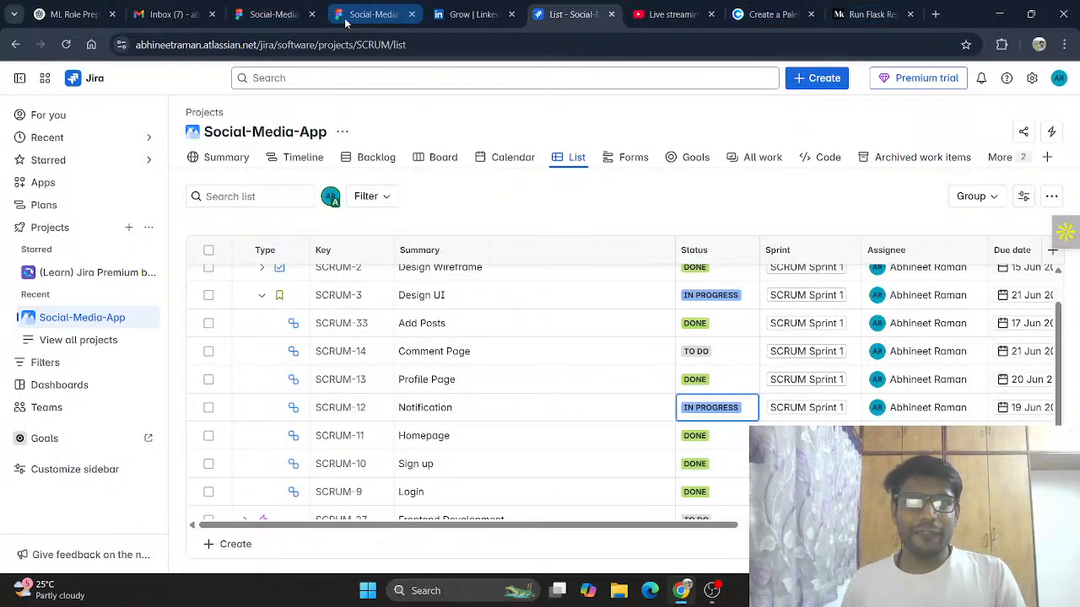
Step: Return to the Figma file and select the UI- Add Posts frame
left_click(281, 7)
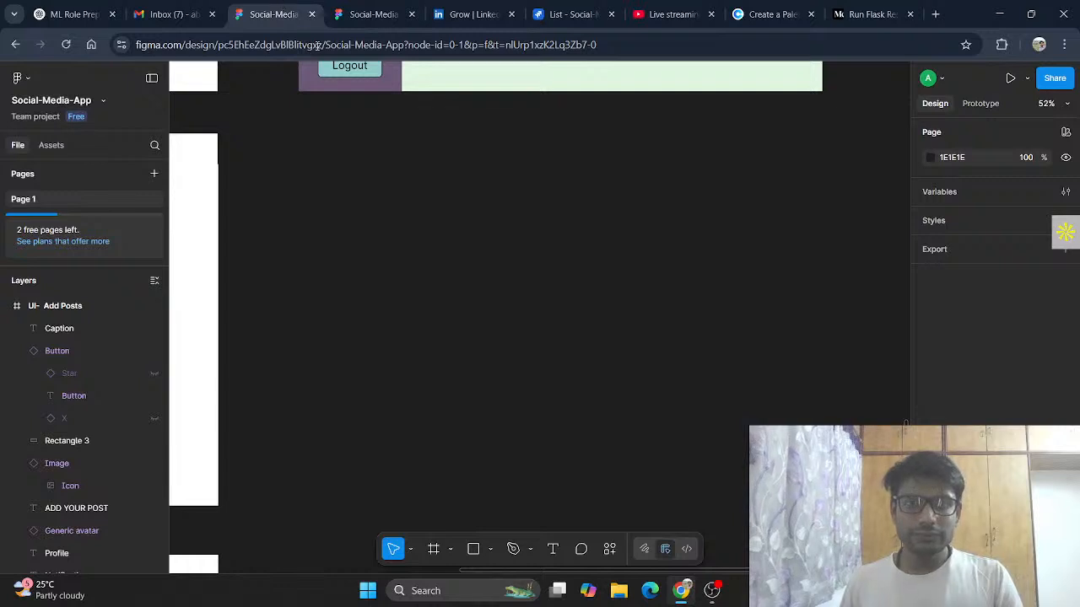
scroll(513, 318, "up", 2)
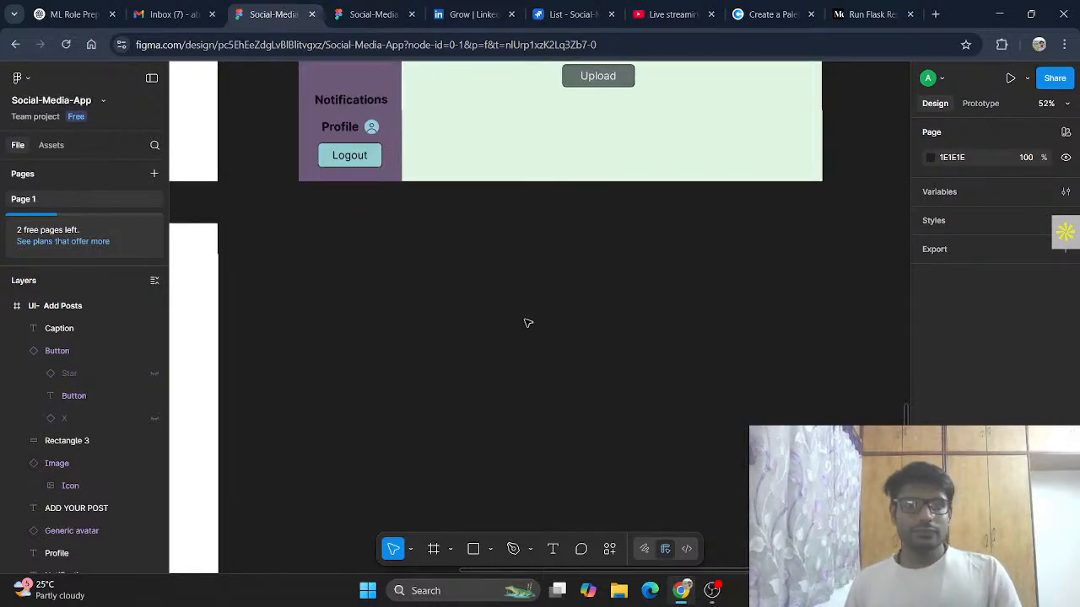
scroll(525, 318, "left", 5)
scroll(646, 252, "up", 6)
scroll(646, 252, "right", 3)
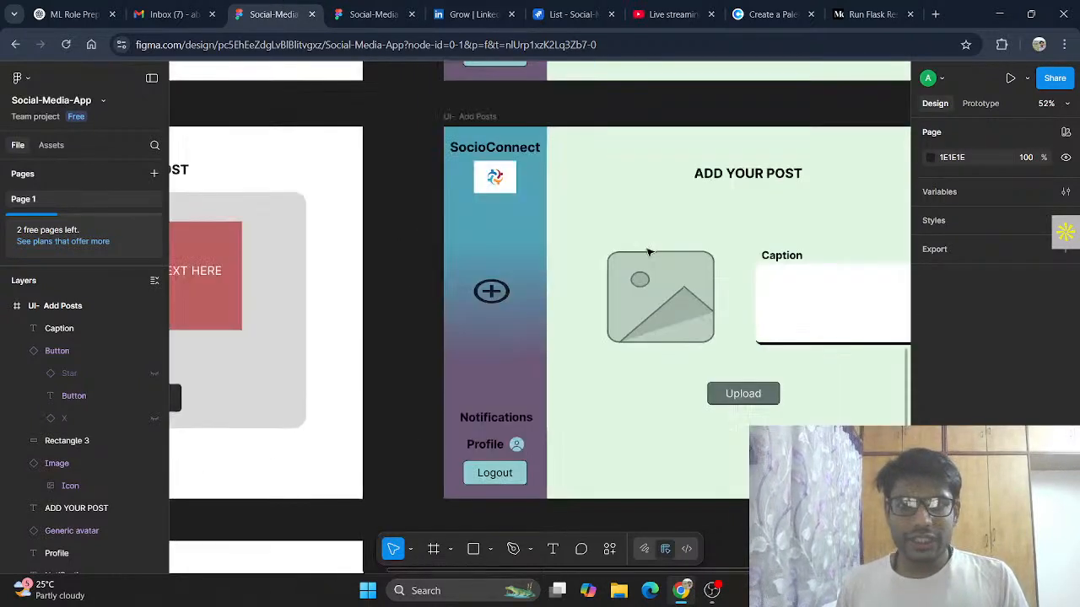
scroll(506, 269, "down", 1)
scroll(476, 270, "down", 1)
left_click(444, 237)
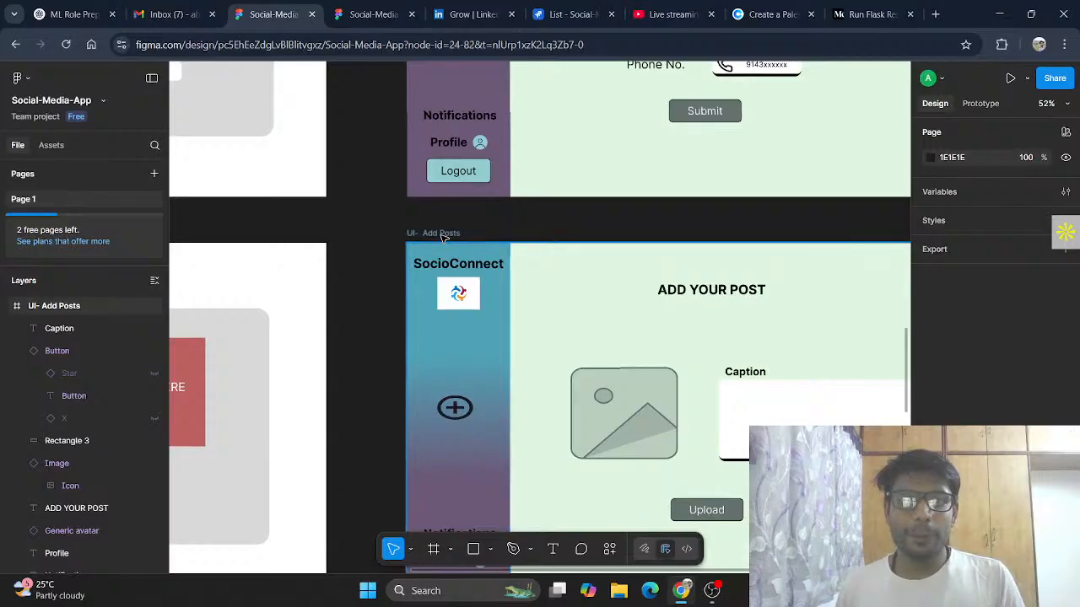
Step: Paste a copy of the UI- Add Posts frame and position it directly below the original frame
scroll(469, 250, "down", 6)
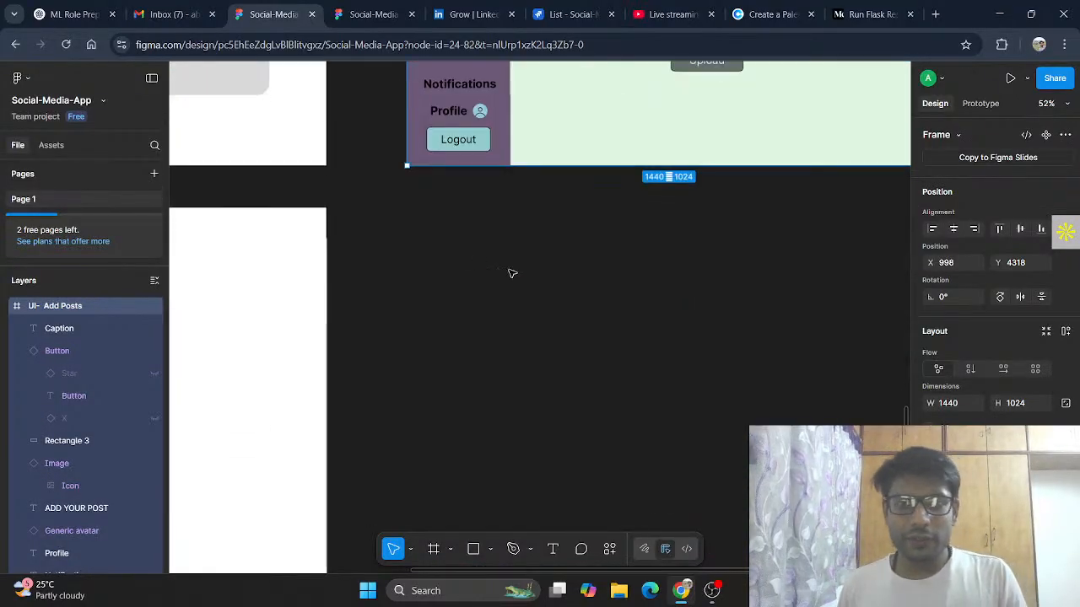
left_click(667, 352)
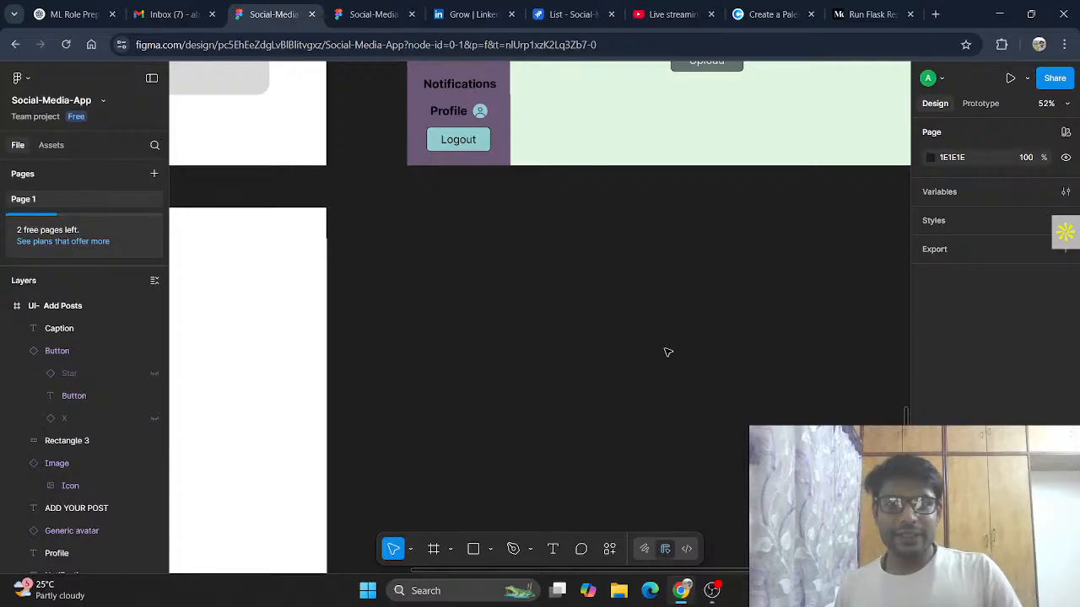
key("ctrl+v")
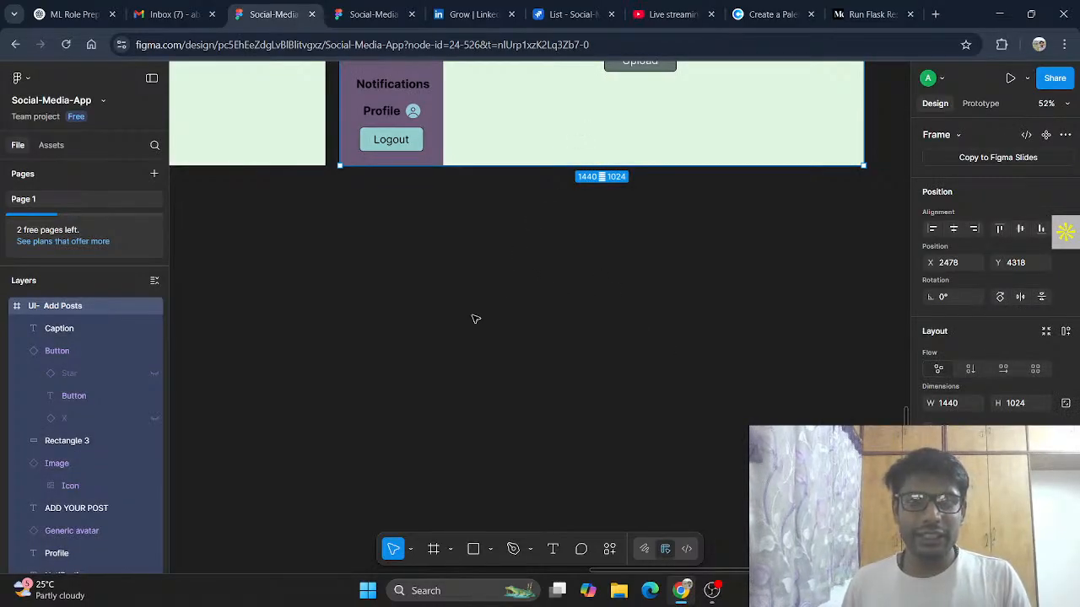
left_click_drag(579, 130, 334, 536)
scroll(661, 378, "left", 1)
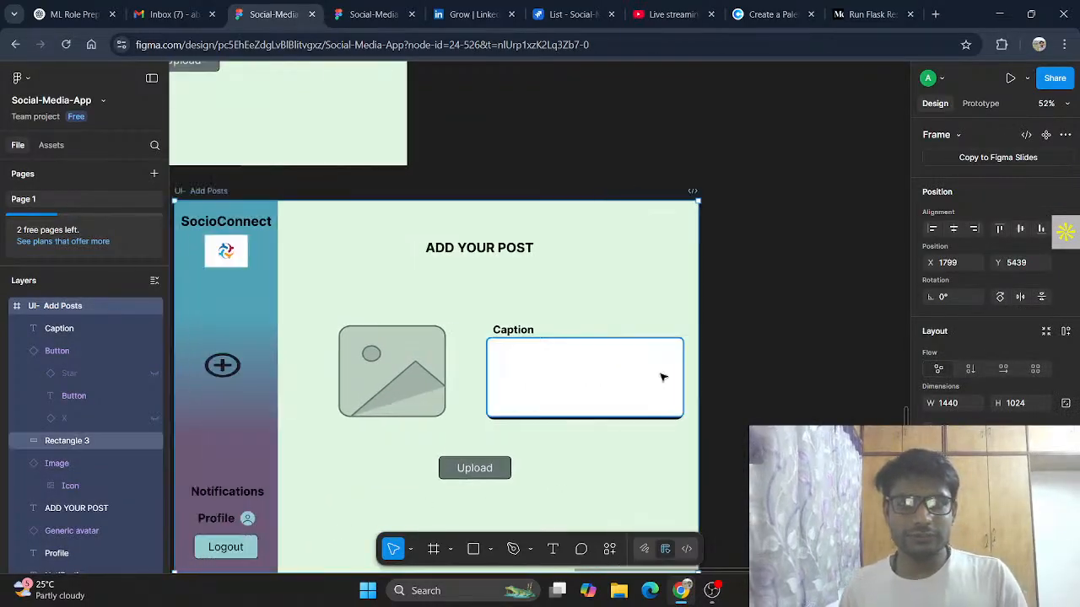
scroll(661, 379, "left", 5)
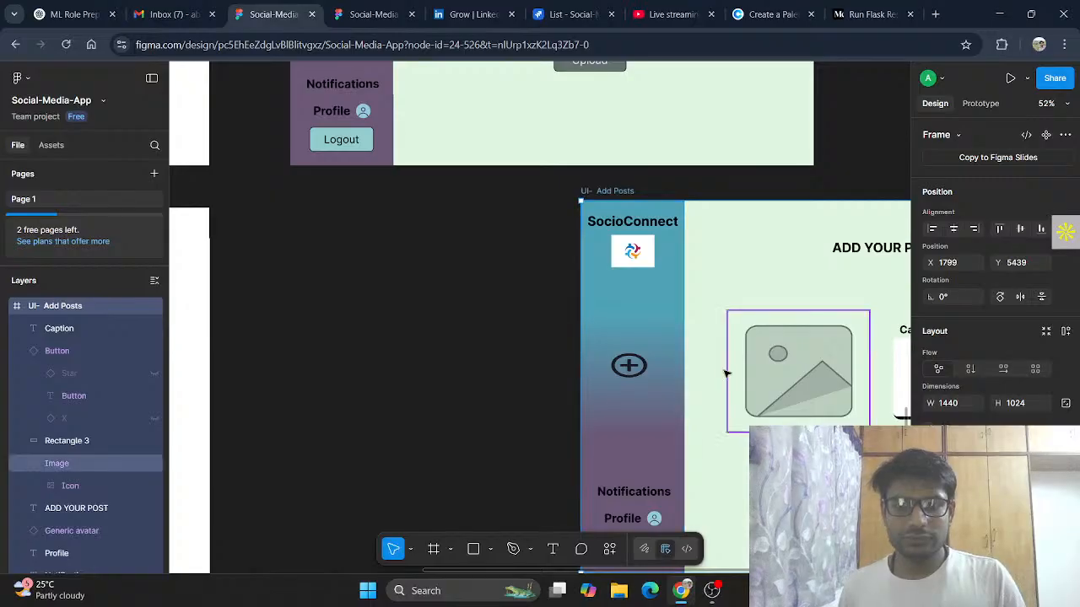
left_click_drag(713, 250, 420, 257)
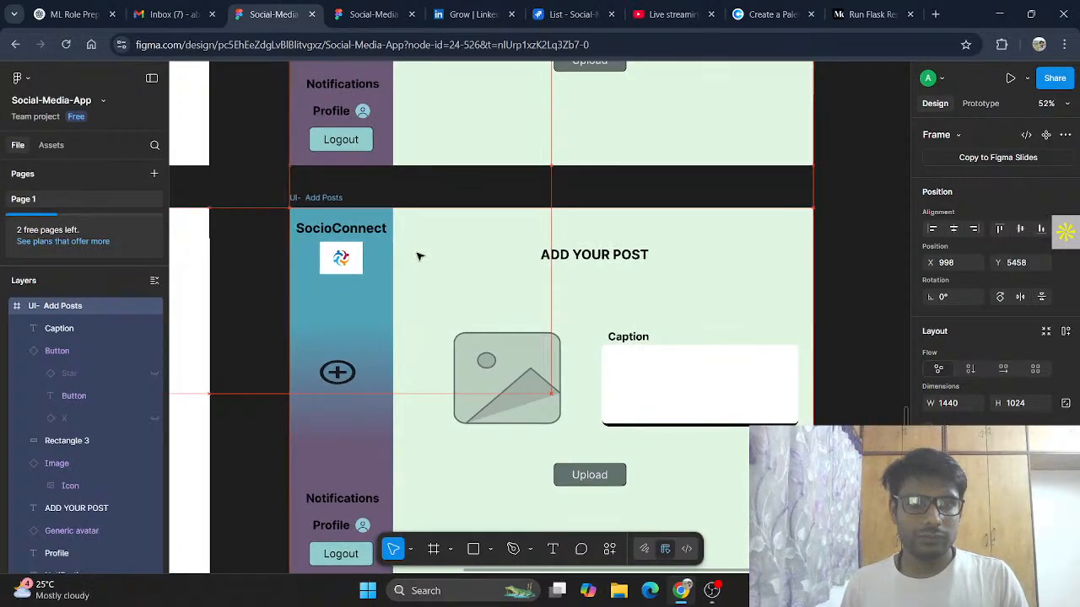
left_click_drag(607, 285, 609, 285)
scroll(655, 284, "down", 1)
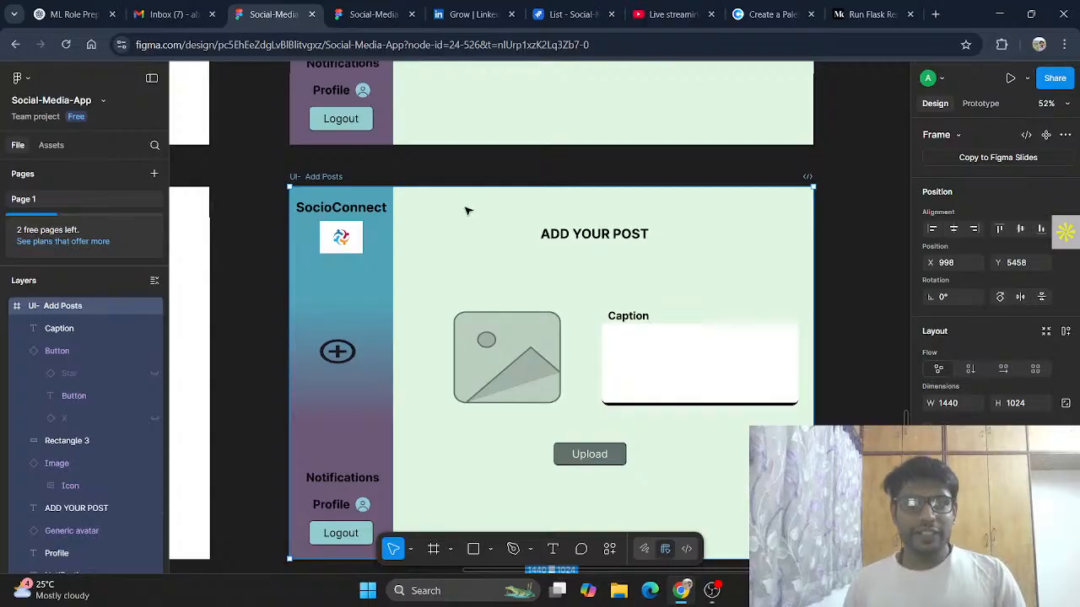
Step: Delete the heading, image placeholder, caption box and Upload button from the copied frame
left_click_drag(466, 206, 744, 479)
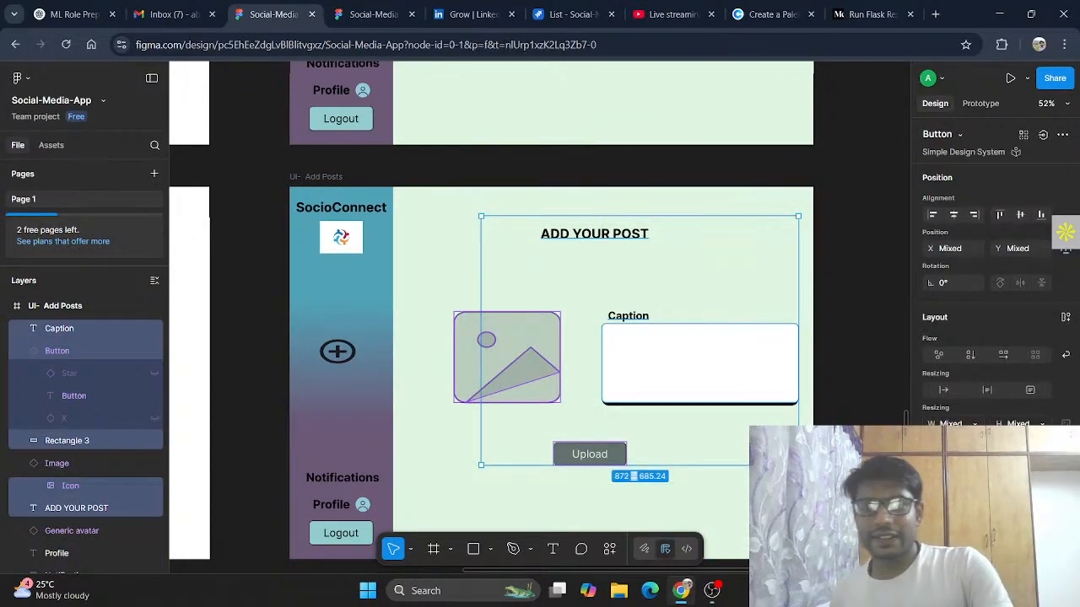
key("Delete")
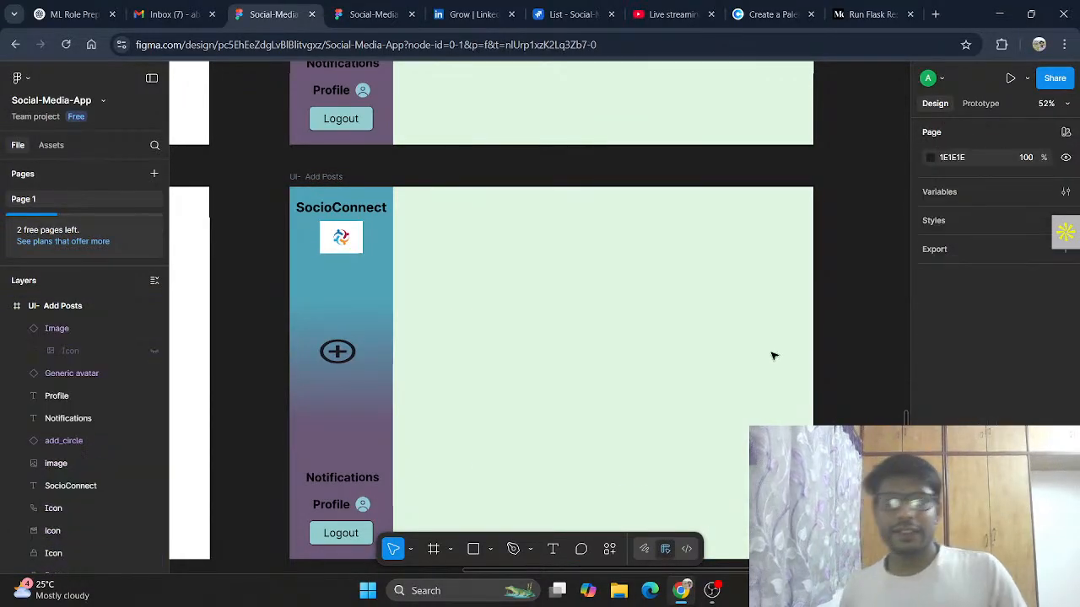
Step: Duplicate the Notifications label and move the copy to the top of the frame's content area
left_click(323, 480)
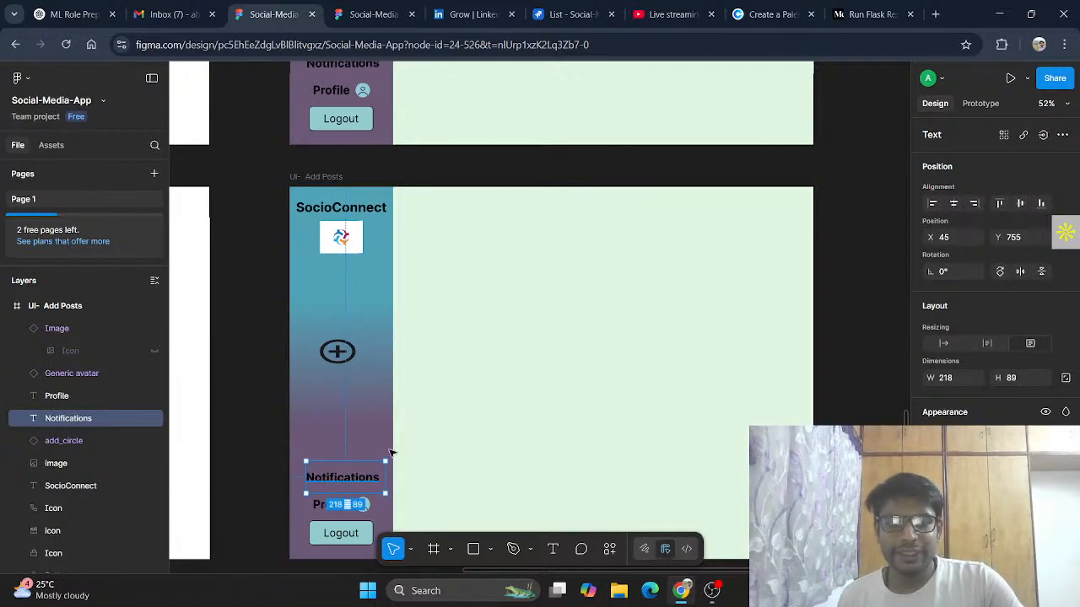
left_click(496, 216)
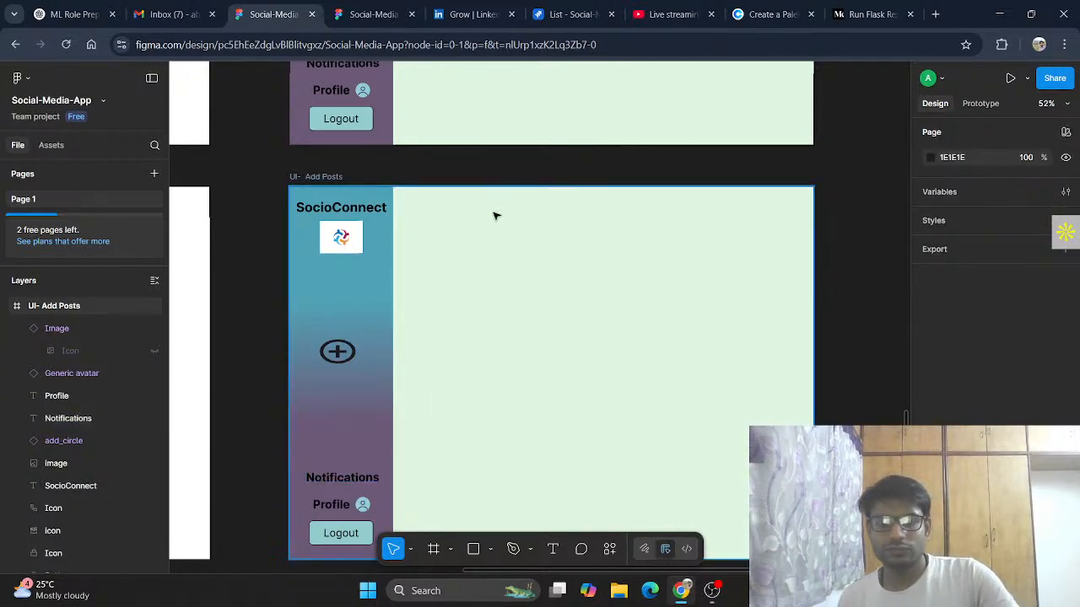
key("ctrl+v")
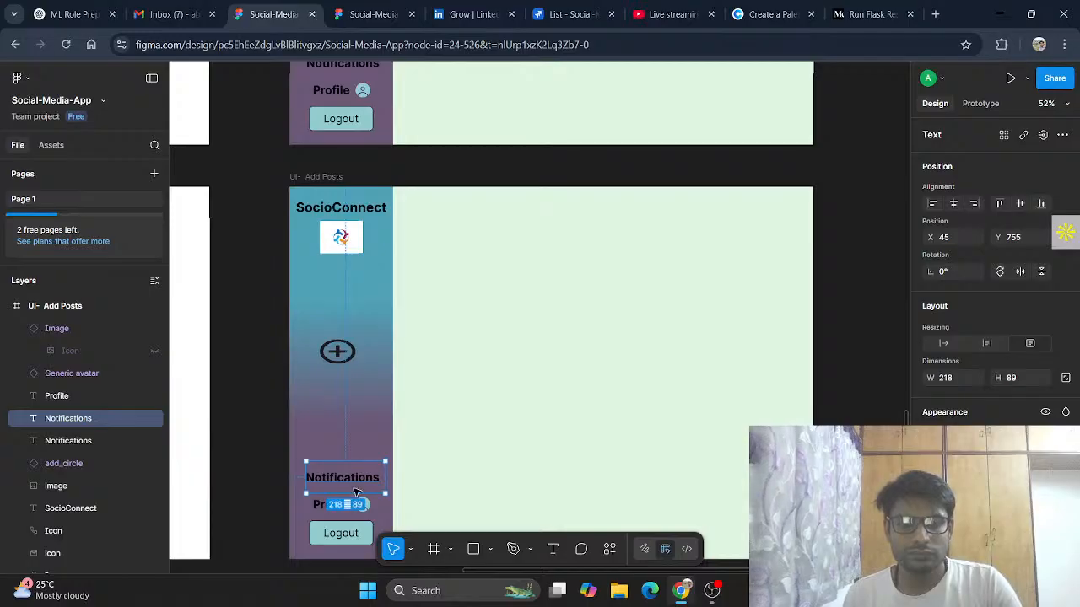
left_click_drag(352, 479, 469, 224)
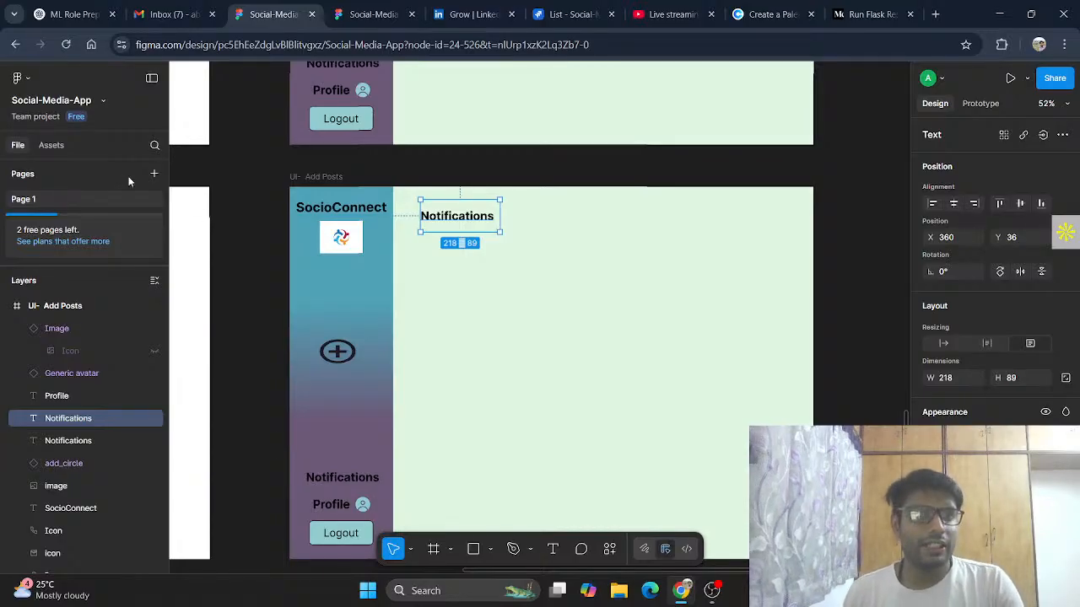
Step: Search the assets for notification and place the bell notifications icon beside the new Notifications heading
left_click(52, 145)
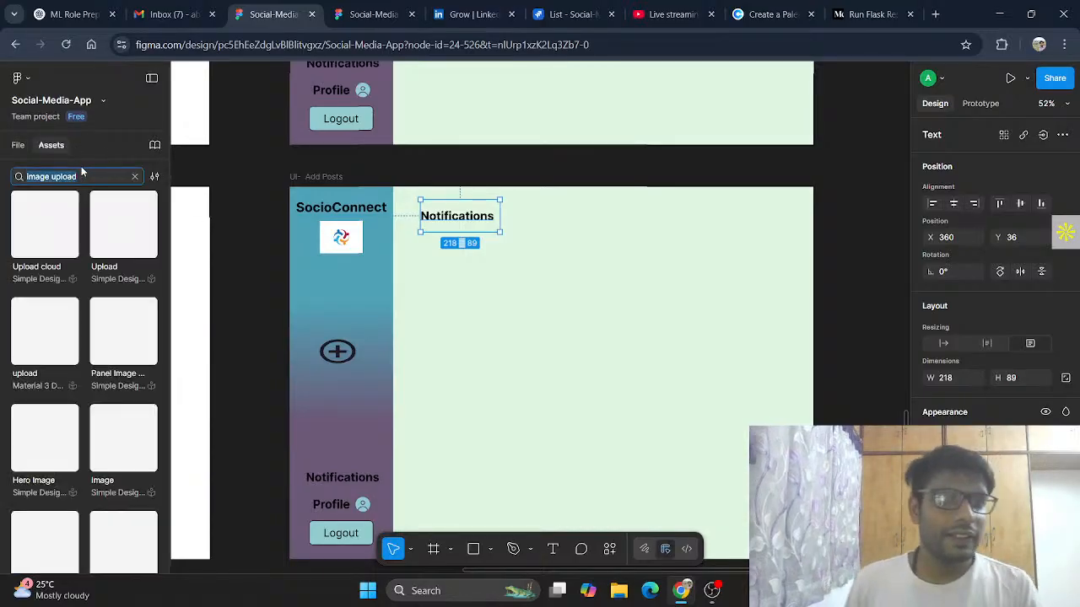
left_click_drag(83, 176, 32, 175)
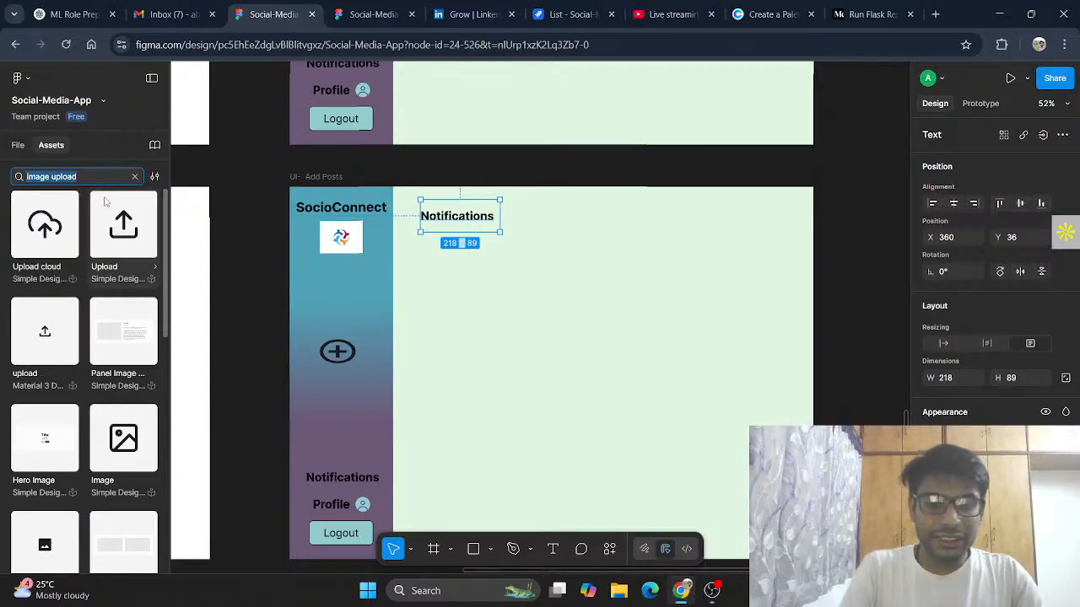
type("notification")
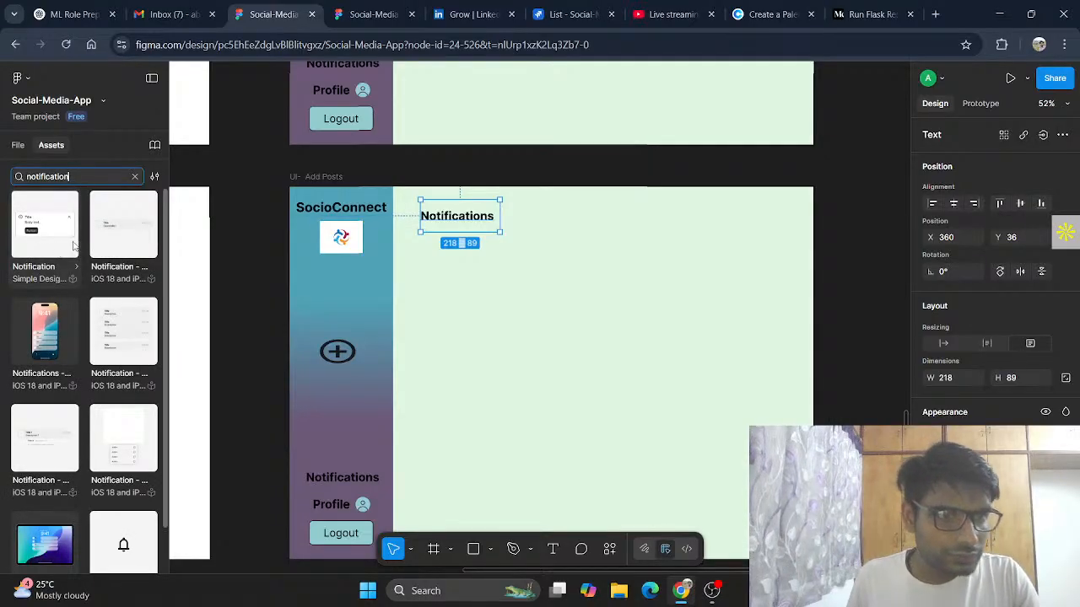
scroll(127, 405, "down", 1)
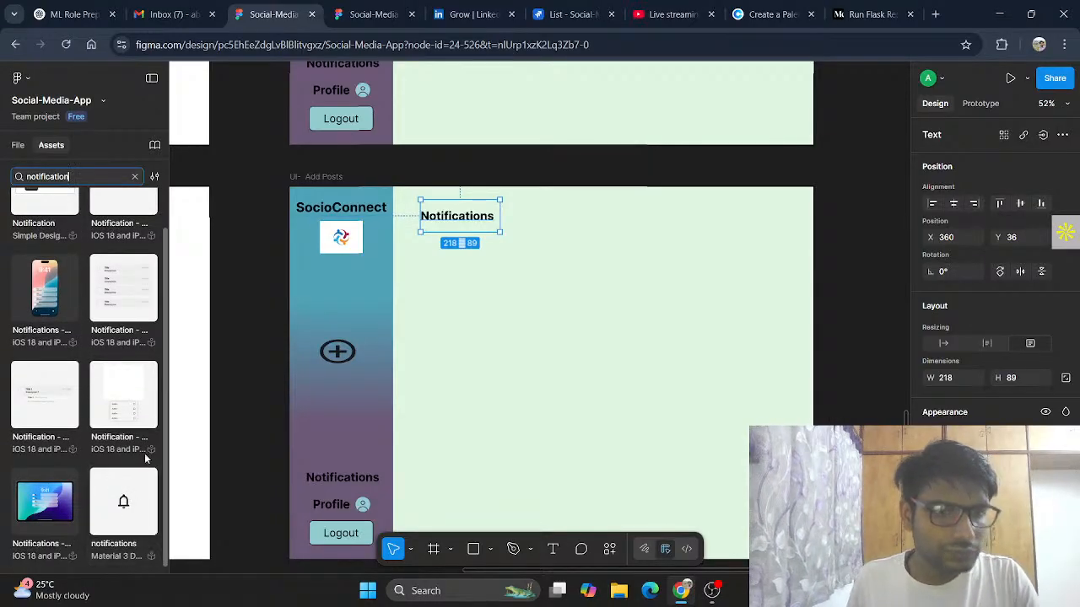
left_click_drag(123, 509, 513, 219)
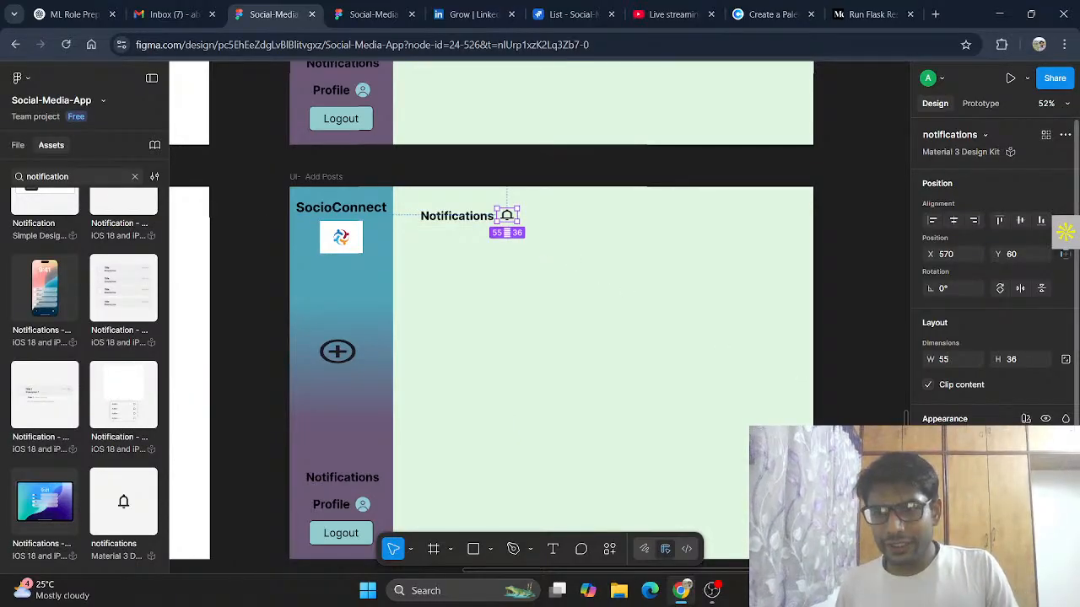
Step: Recolor the bell icon's fill to a light yellow-green using the custom color picker
left_click(930, 516)
key("Escape")
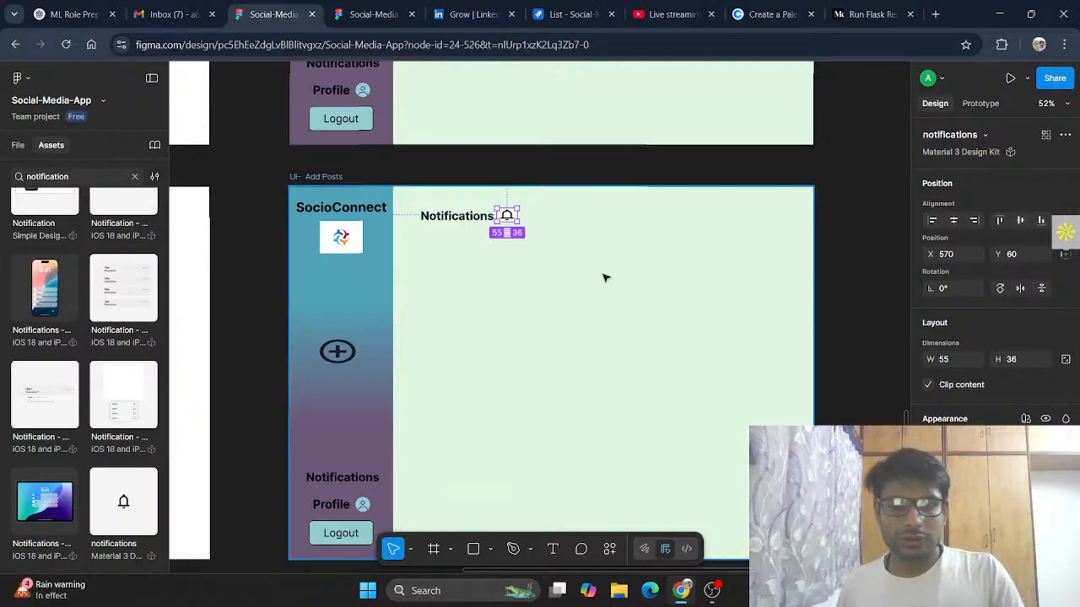
double_click(507, 216)
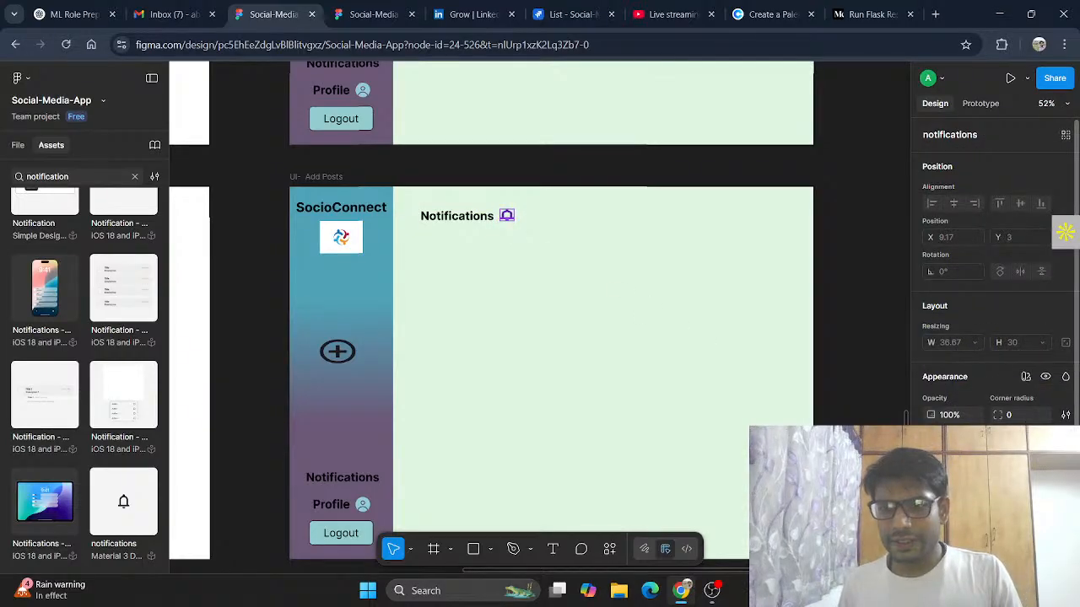
left_click(959, 474)
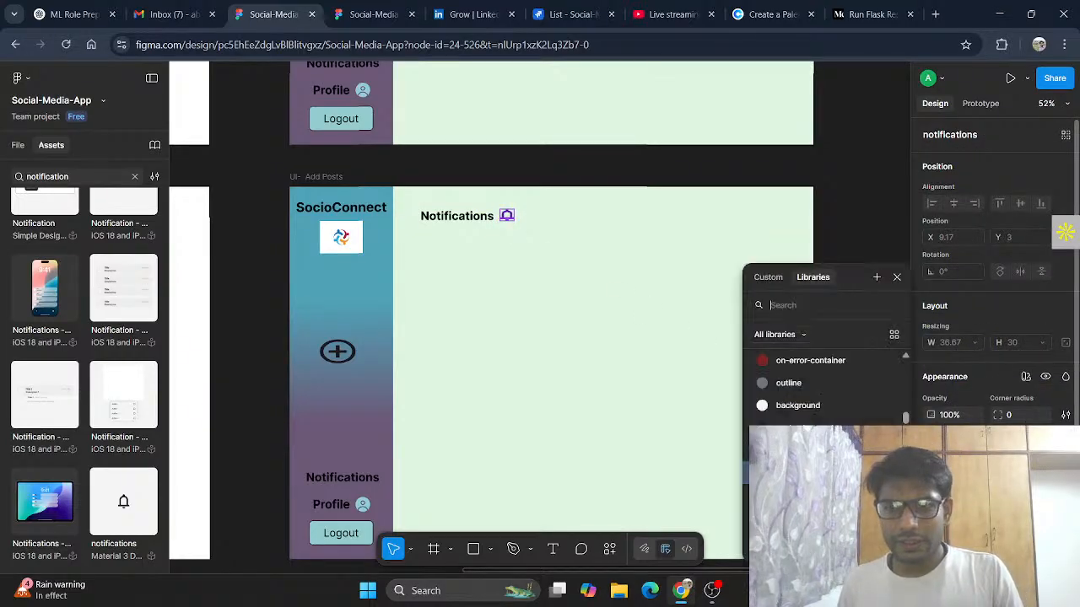
left_click(762, 277)
left_click(820, 411)
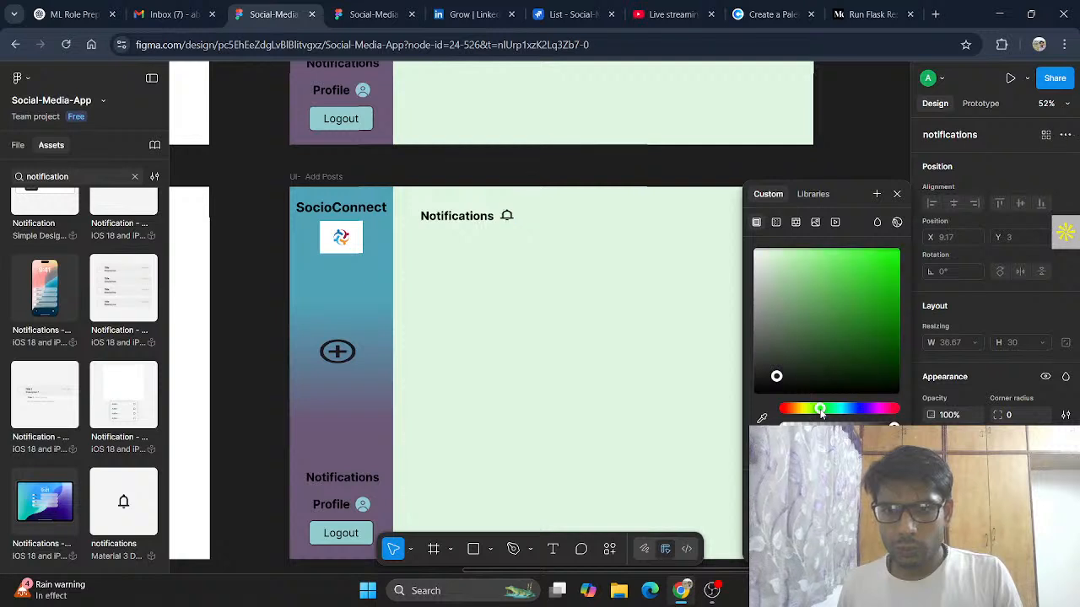
mouse_move(827, 315)
left_mouse_down()
mouse_move(835, 283)
mouse_move(830, 300)
left_mouse_up()
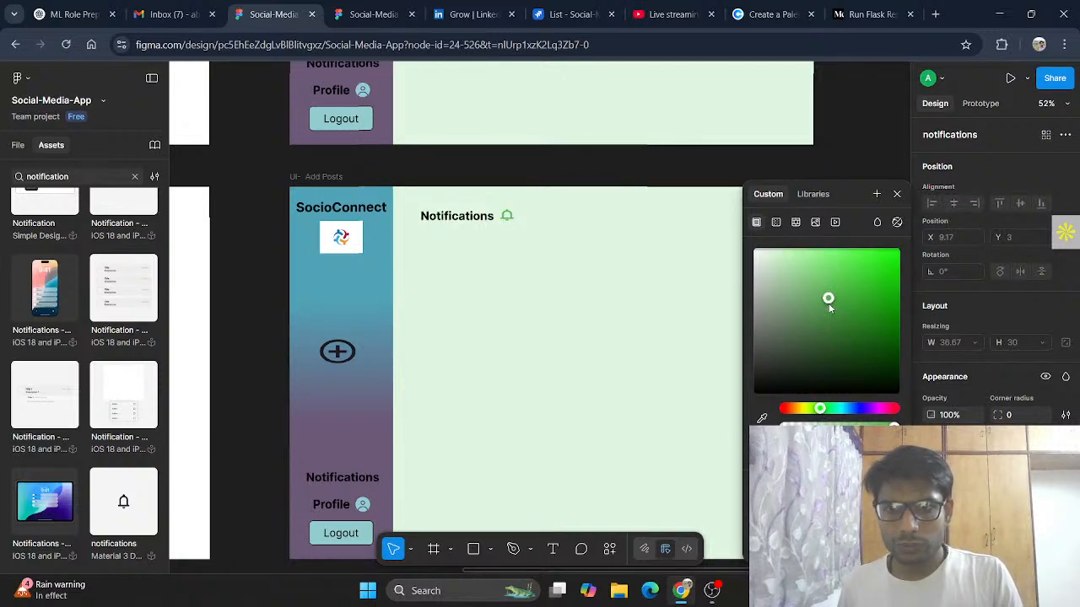
left_click(897, 195)
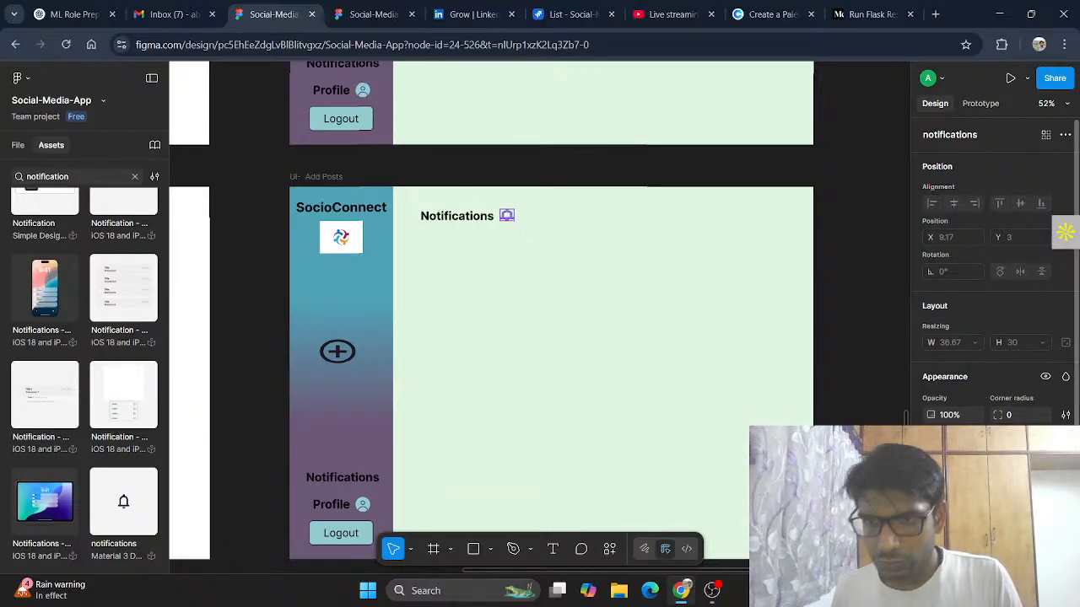
left_click(931, 473)
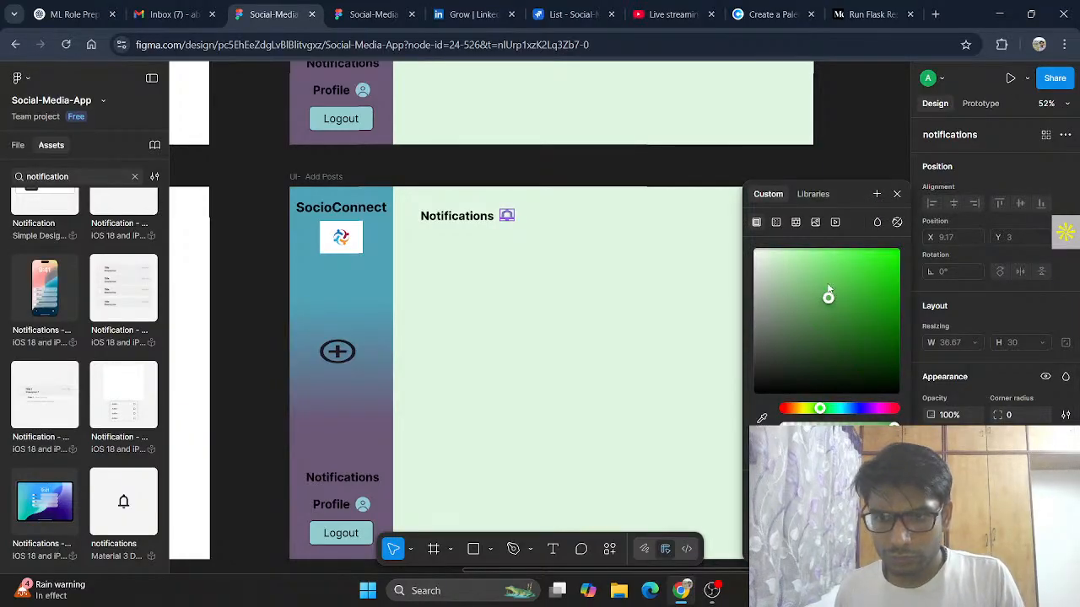
left_click_drag(828, 289, 858, 271)
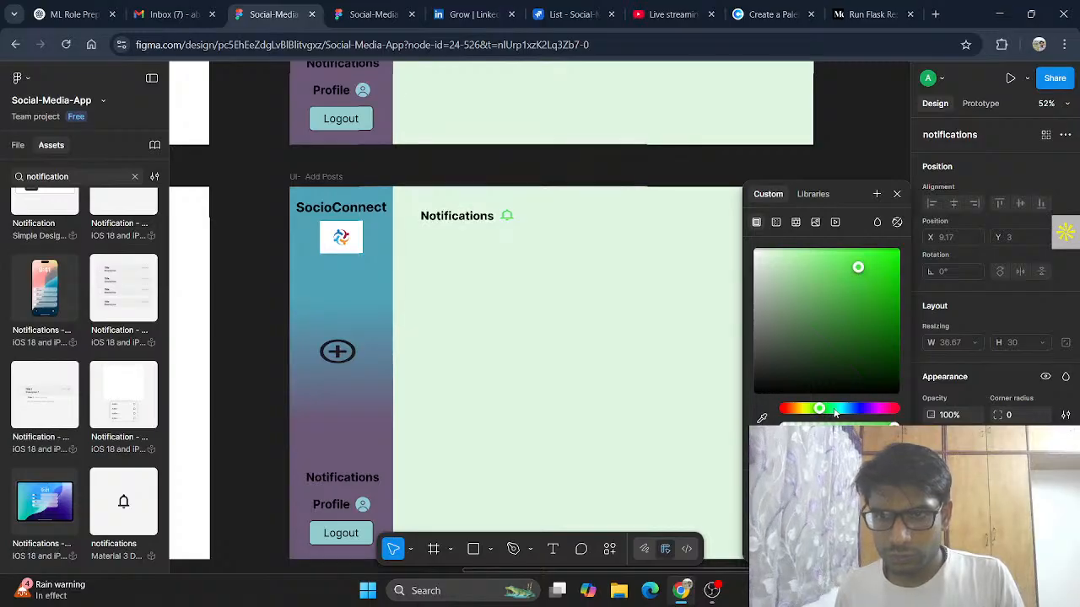
mouse_move(820, 409)
left_mouse_down()
mouse_move(836, 410)
mouse_move(808, 412)
left_mouse_up()
mouse_move(858, 268)
left_mouse_down()
mouse_move(876, 258)
mouse_move(864, 264)
left_mouse_up()
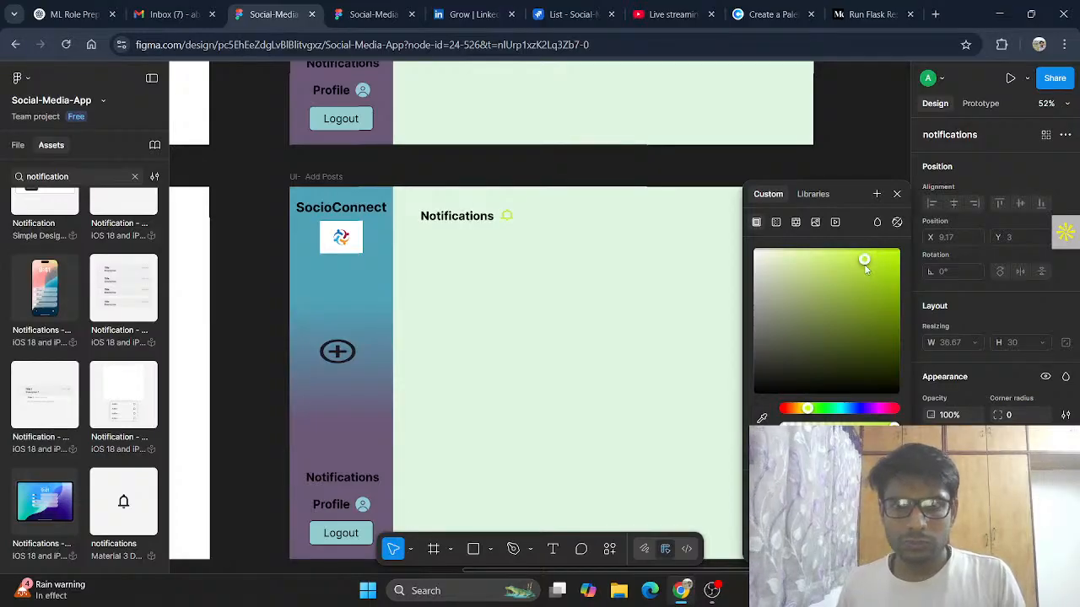
left_click(896, 194)
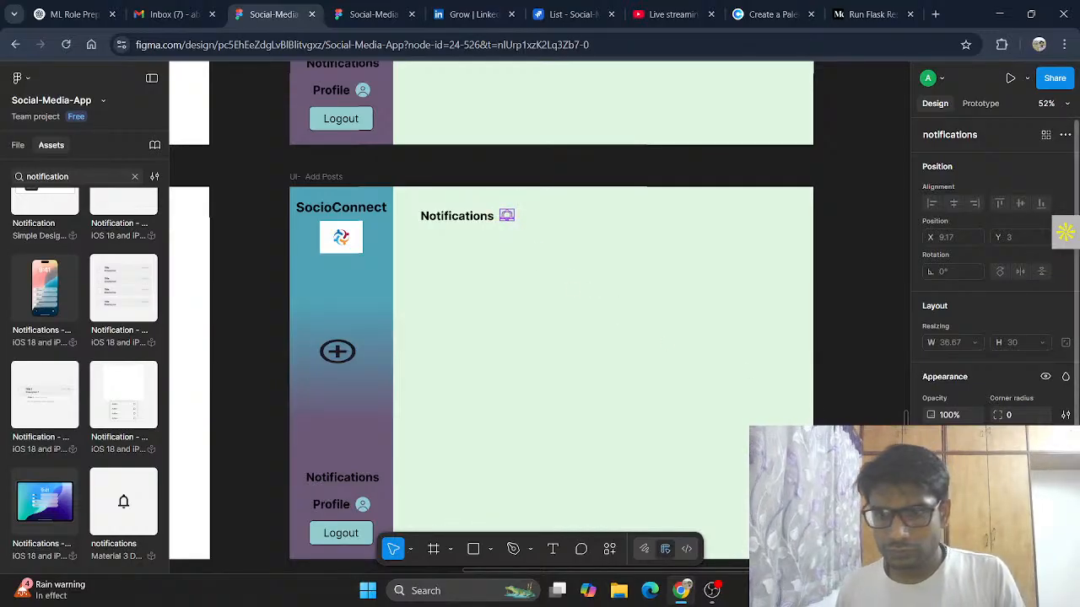
Step: Set another color of the bell icon to a light green
left_click(931, 553)
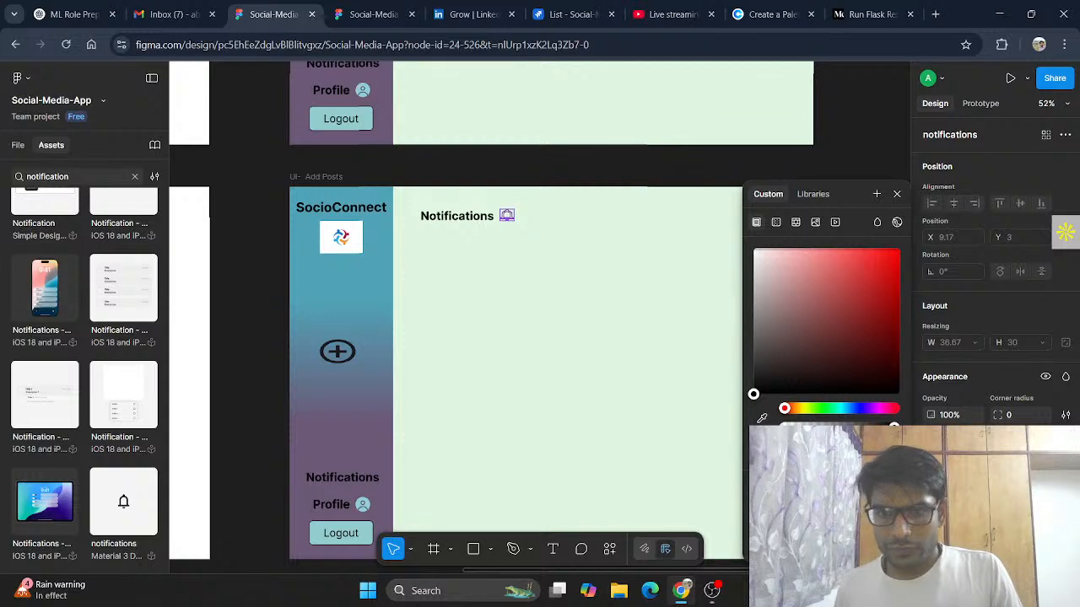
left_click_drag(786, 408, 885, 256)
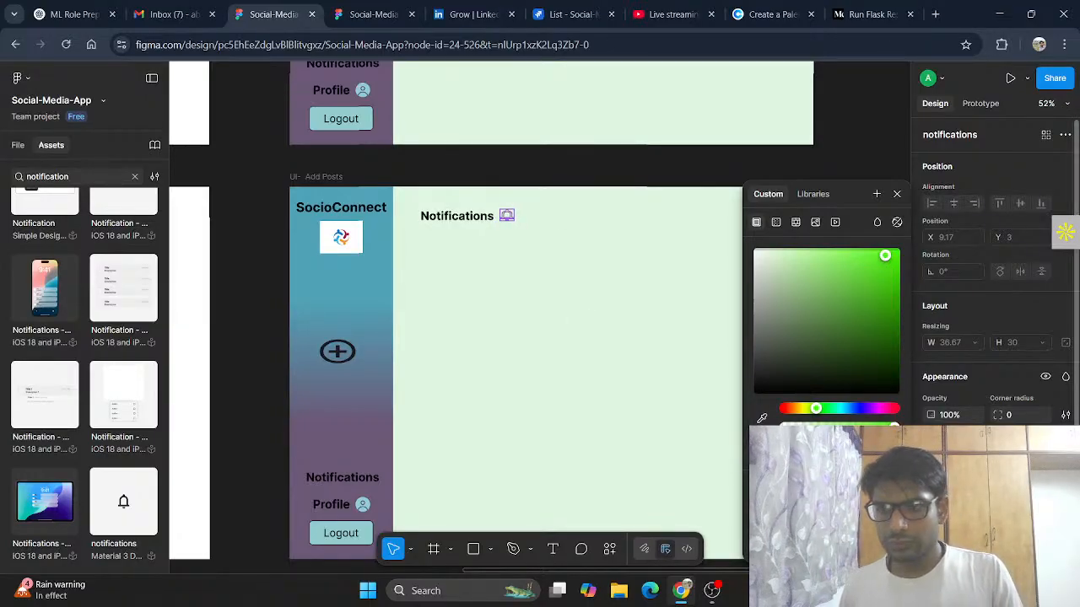
left_click(931, 508)
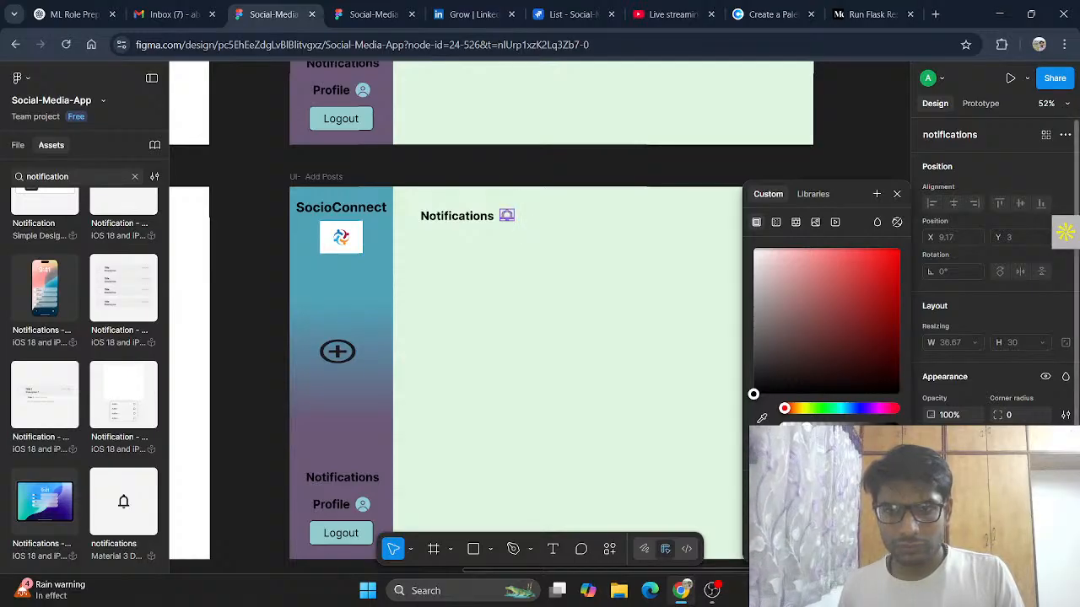
left_click(552, 277)
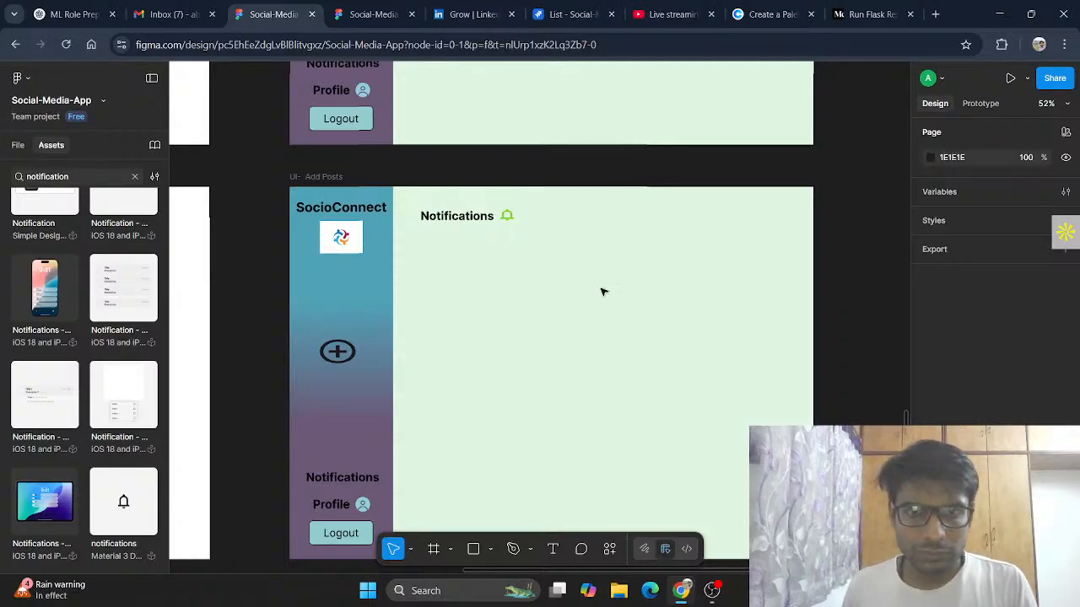
Step: Copy the bell notifications icon
left_click(506, 216)
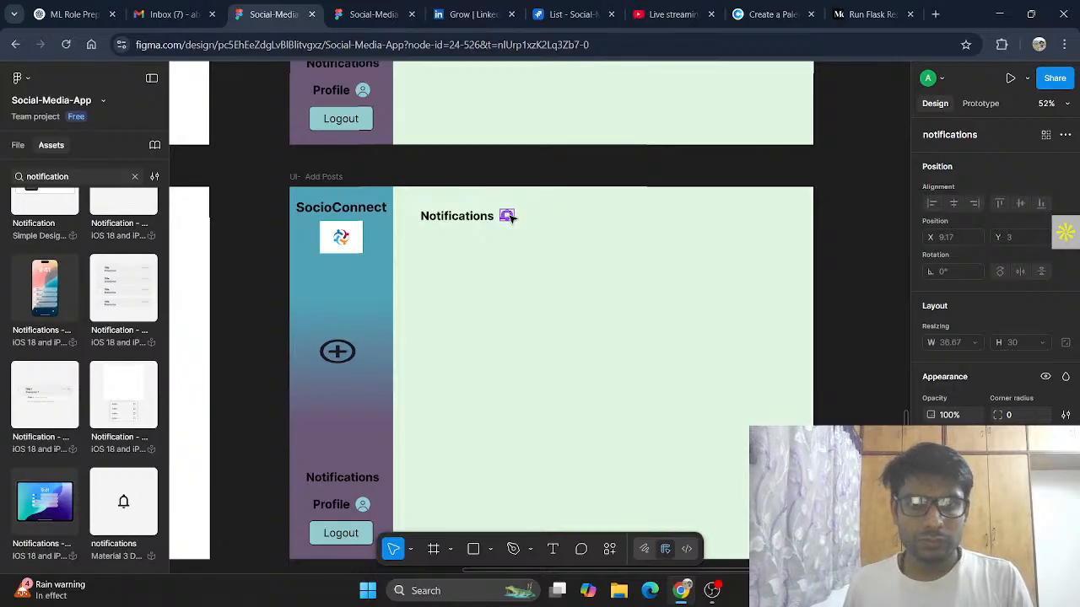
right_click(508, 218)
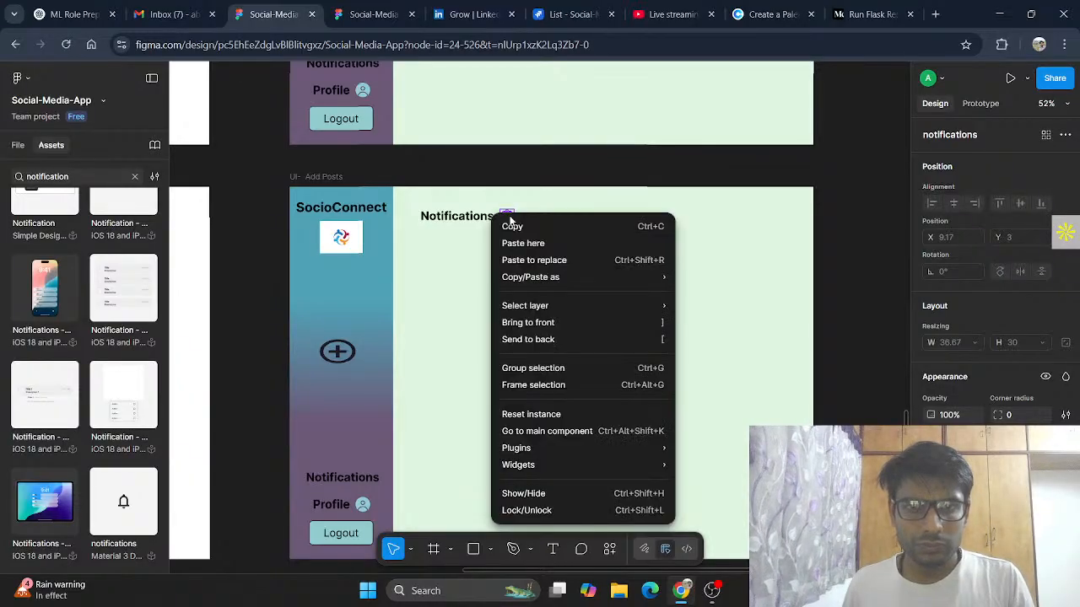
left_click(579, 202)
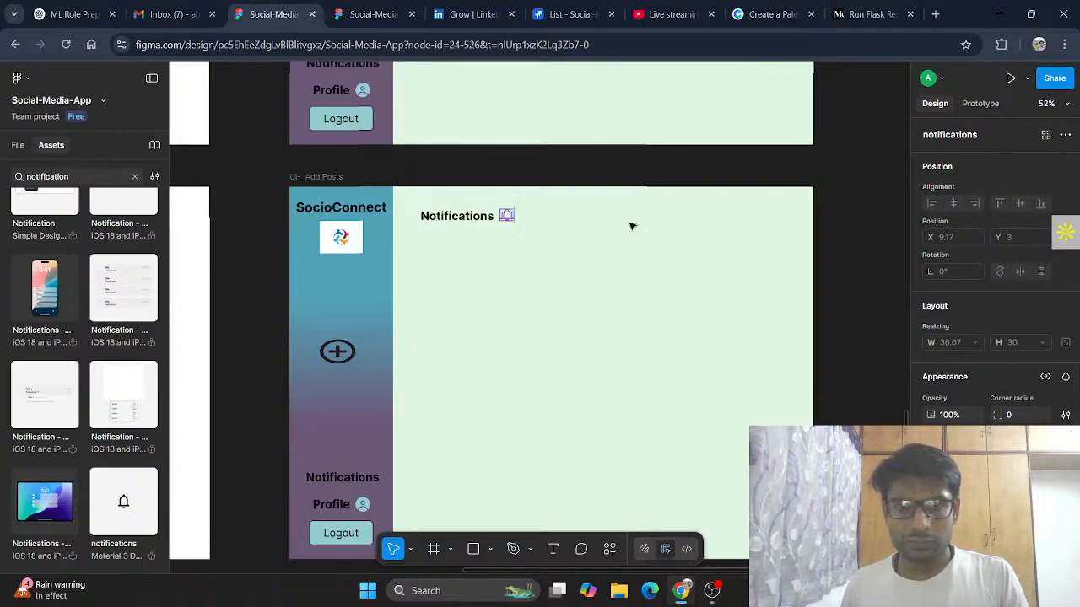
Step: Recolor the bell notifications icon's fill to a green shade with the custom color picker
left_click(497, 213)
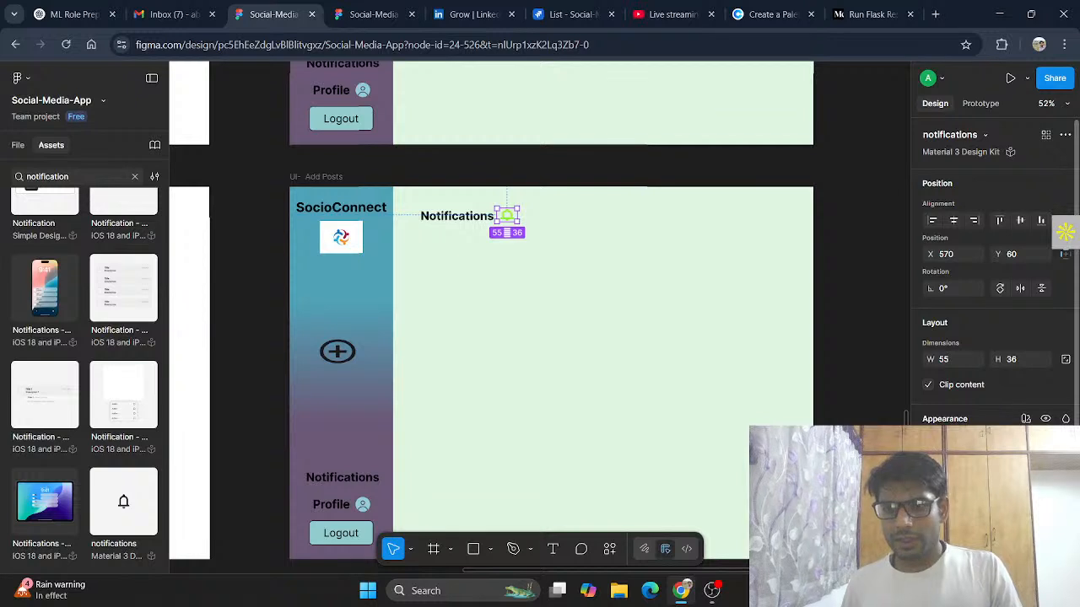
left_click(931, 515)
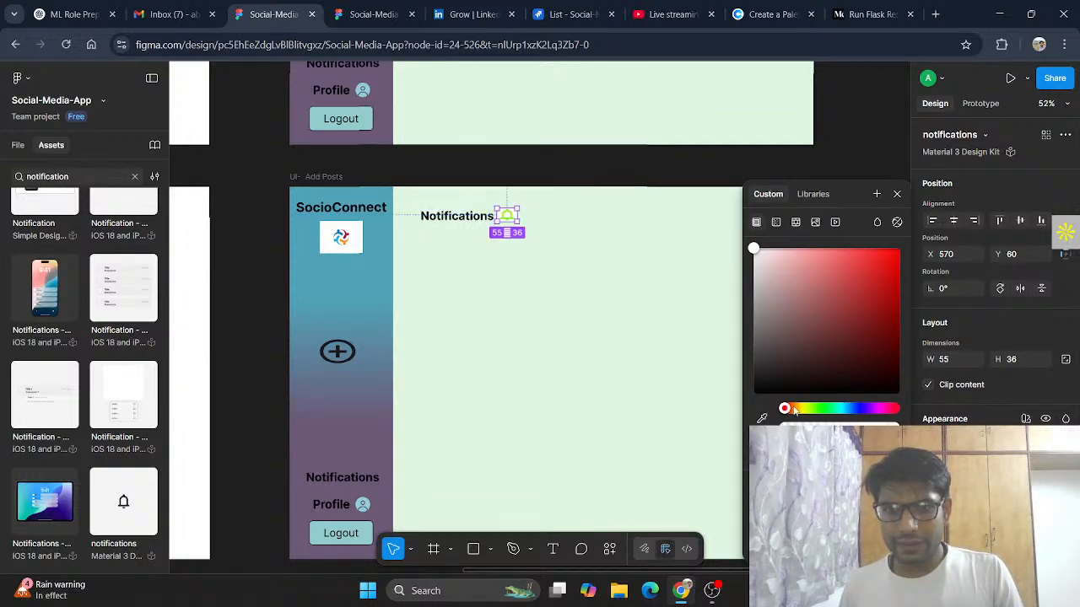
left_click_drag(793, 410, 814, 410)
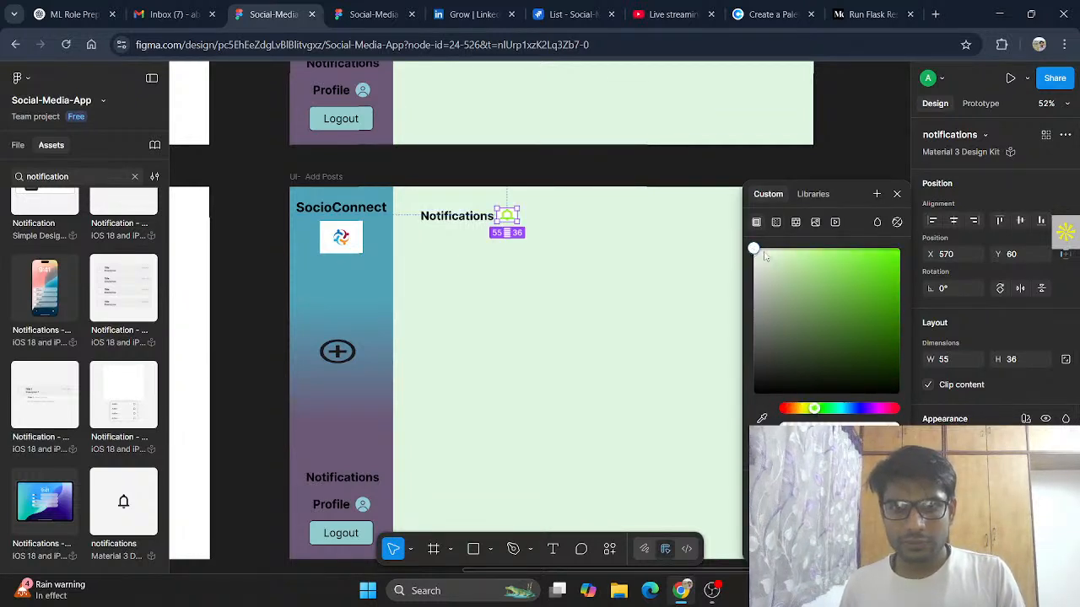
mouse_move(837, 278)
left_mouse_down()
mouse_move(850, 288)
mouse_move(819, 281)
mouse_move(836, 286)
left_mouse_up()
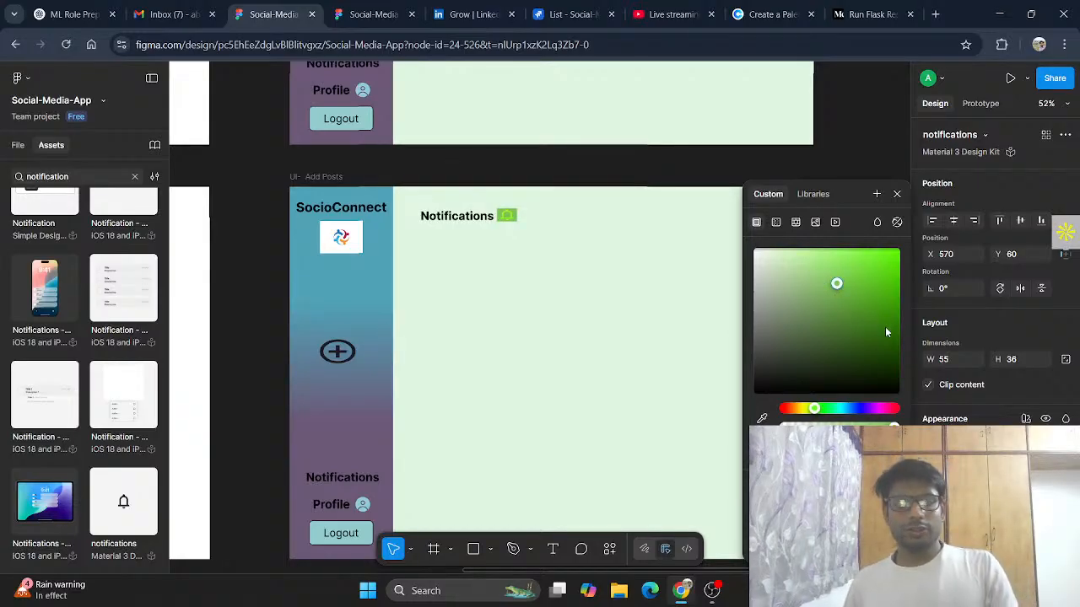
left_click(897, 195)
left_click(588, 286)
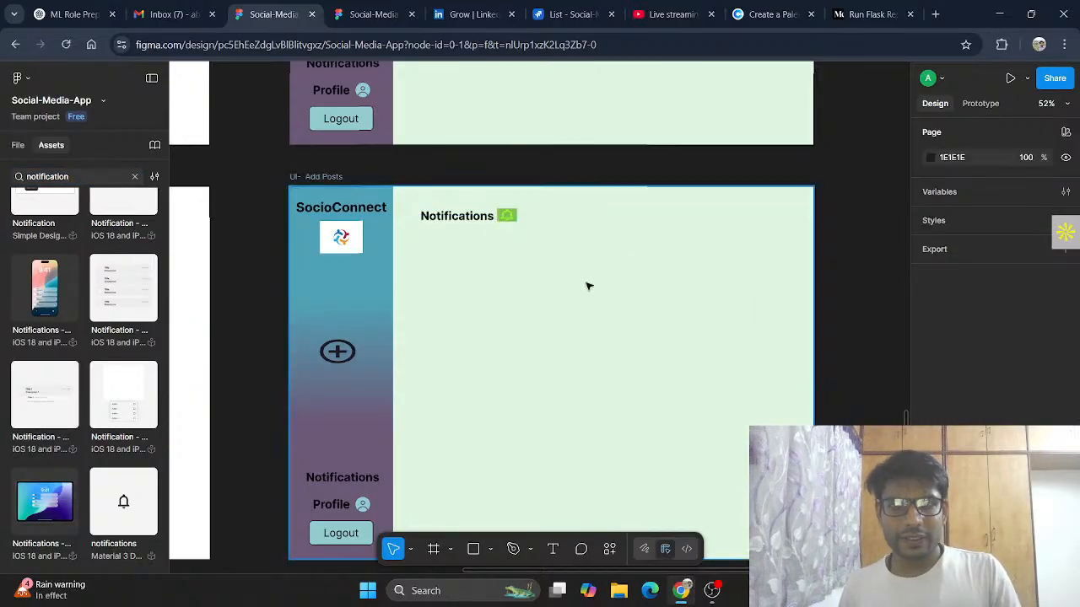
Step: Undo the bell icon's recent color changes, stepping back and forth through the history
key("ctrl+z")
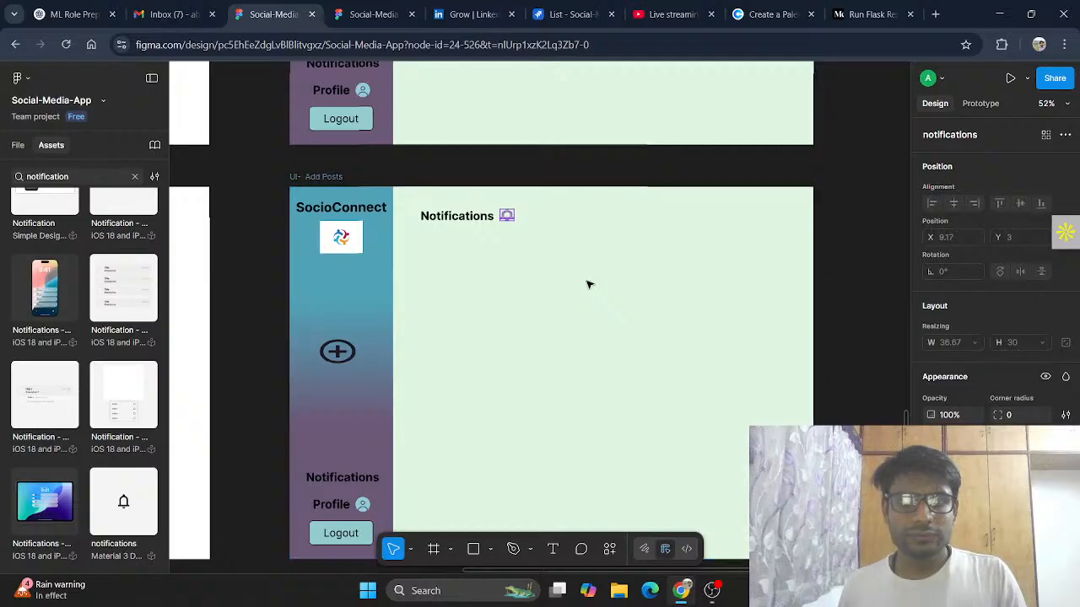
left_click(583, 277)
key("ctrl+z")
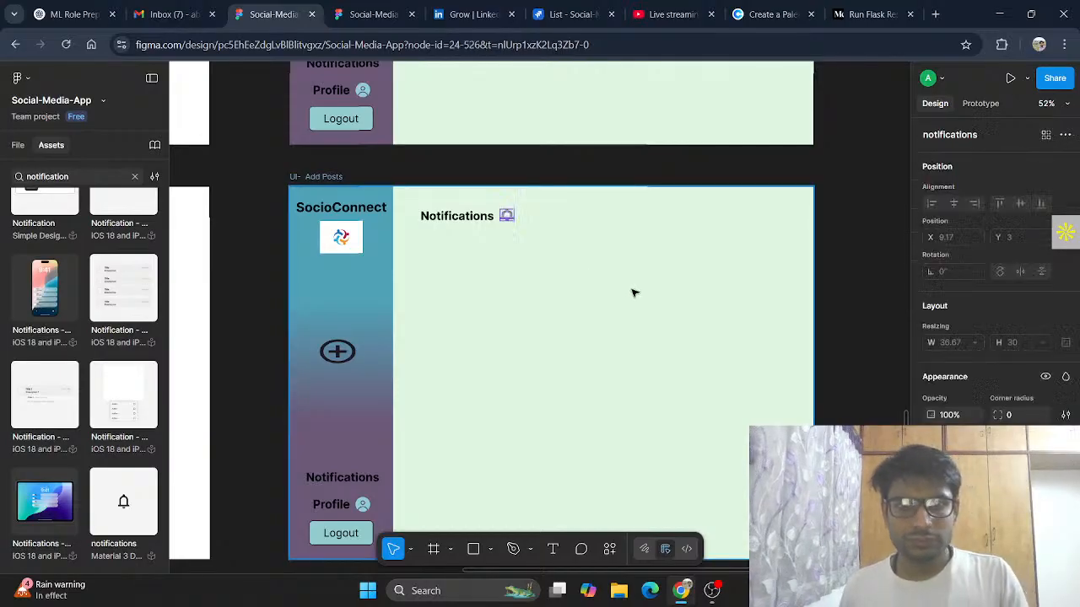
key("ctrl+z")
left_click(635, 293)
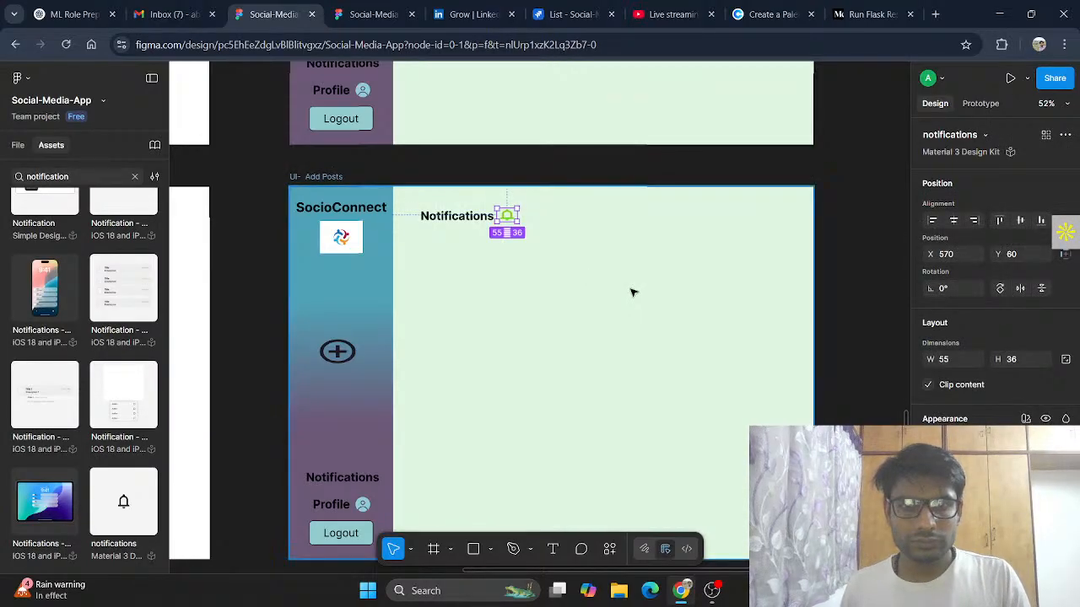
key("ctrl+z")
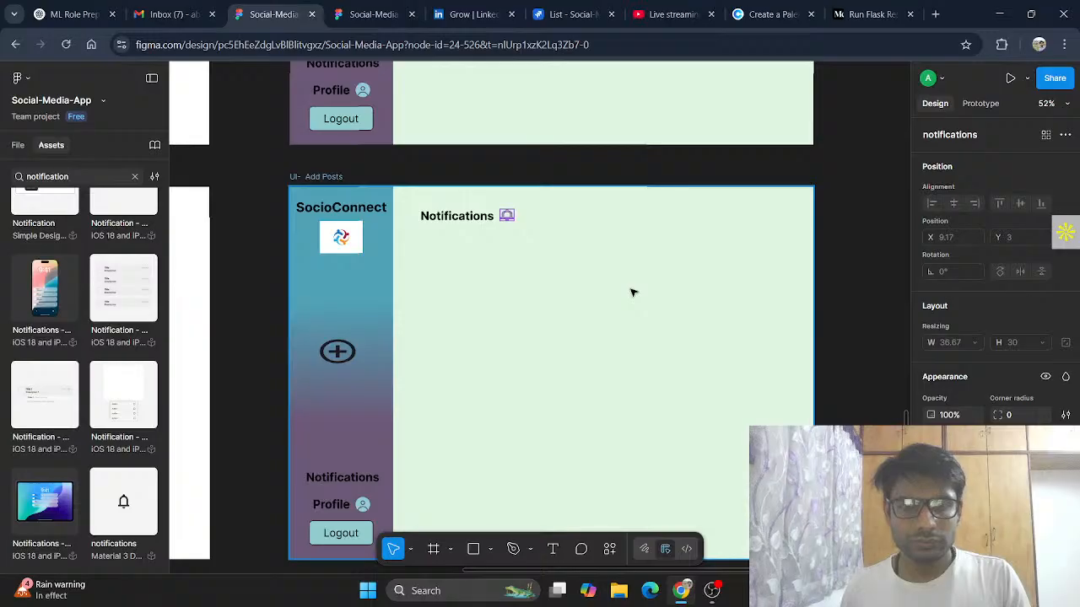
key("ctrl+z")
key("ctrl+shift+z")
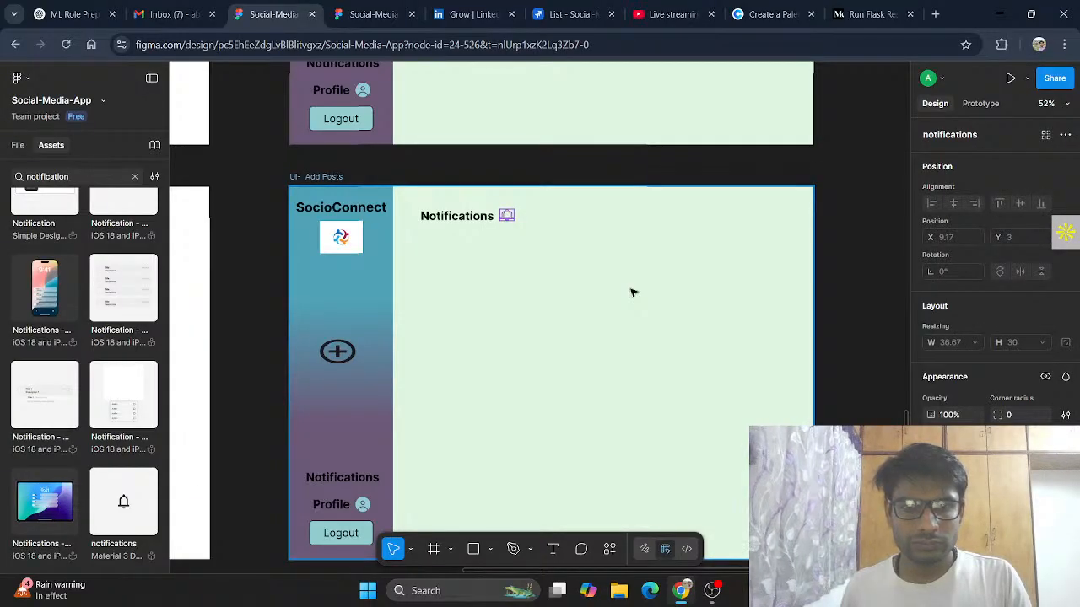
key("ctrl+z")
key("ctrl+shift+z")
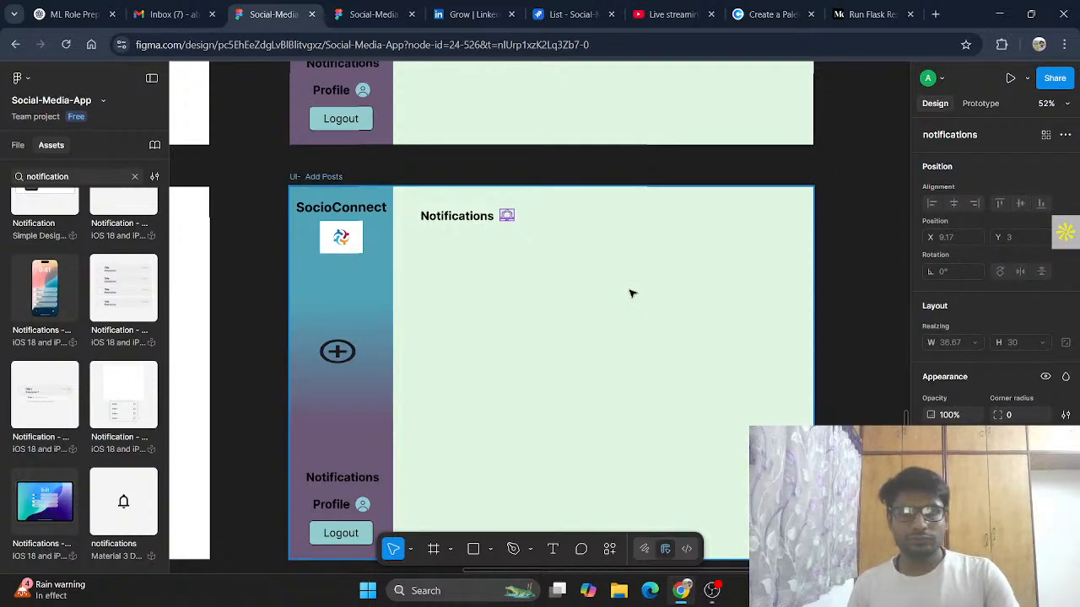
key("ctrl+z")
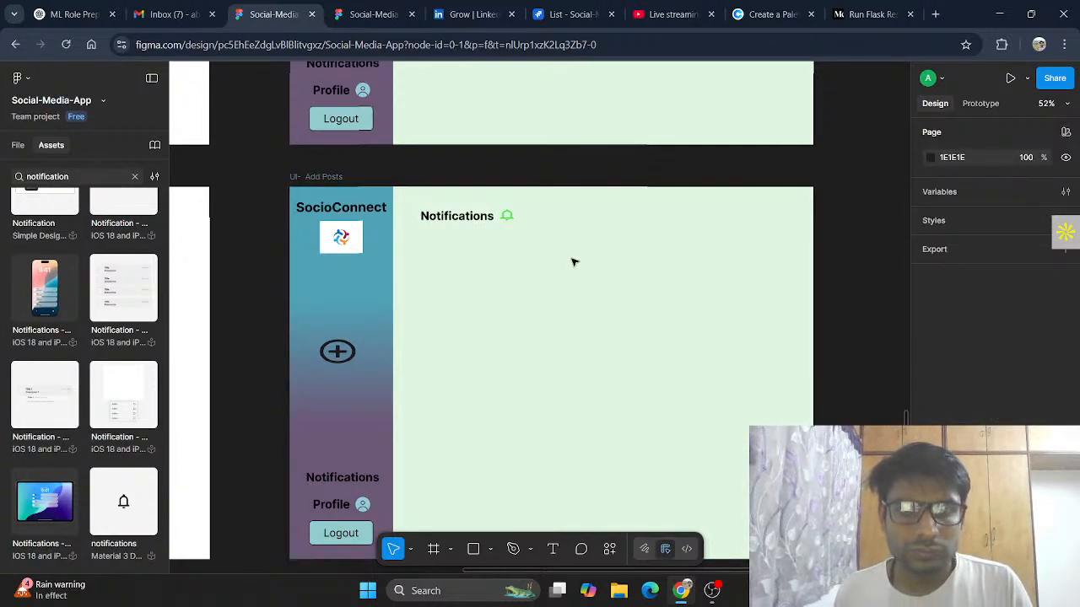
key("ctrl+shift+z")
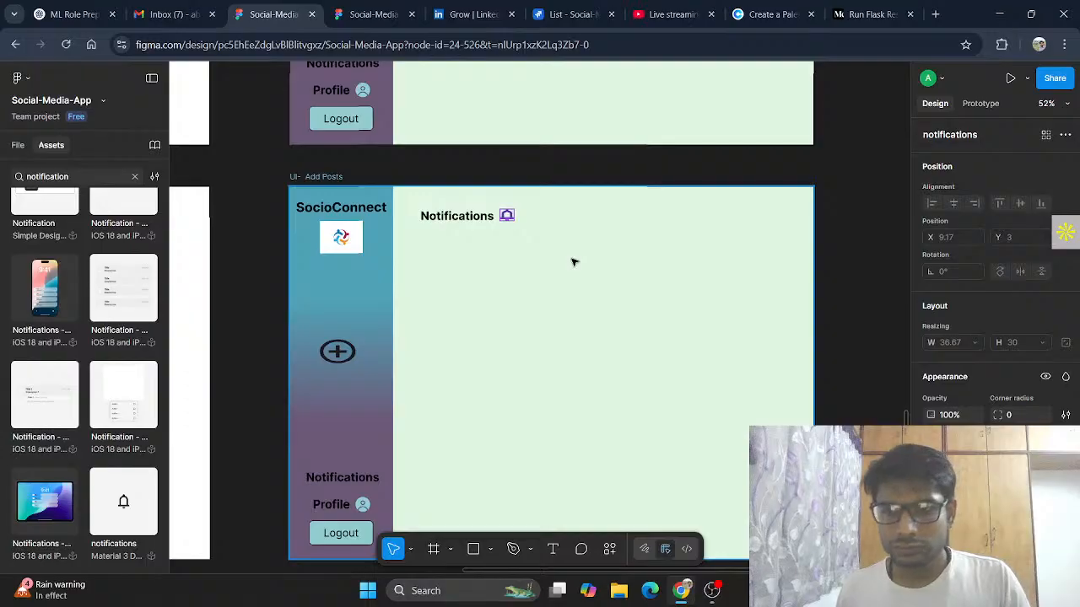
key("ctrl+z")
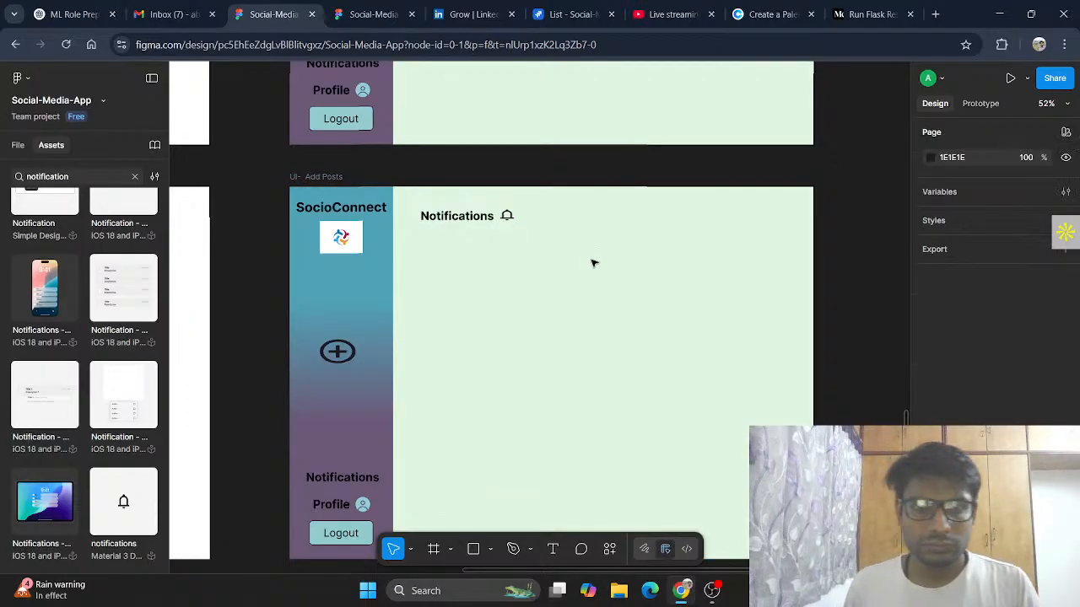
Step: Nudge the bell icon slightly upward to line up with the Notifications heading
left_click(507, 219)
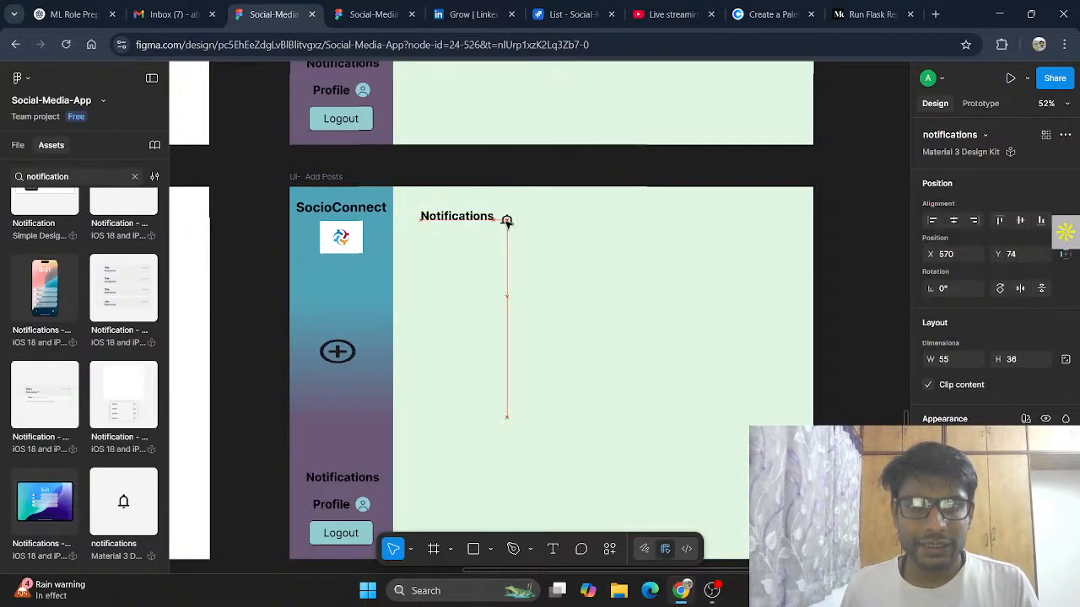
left_click_drag(507, 218, 507, 216)
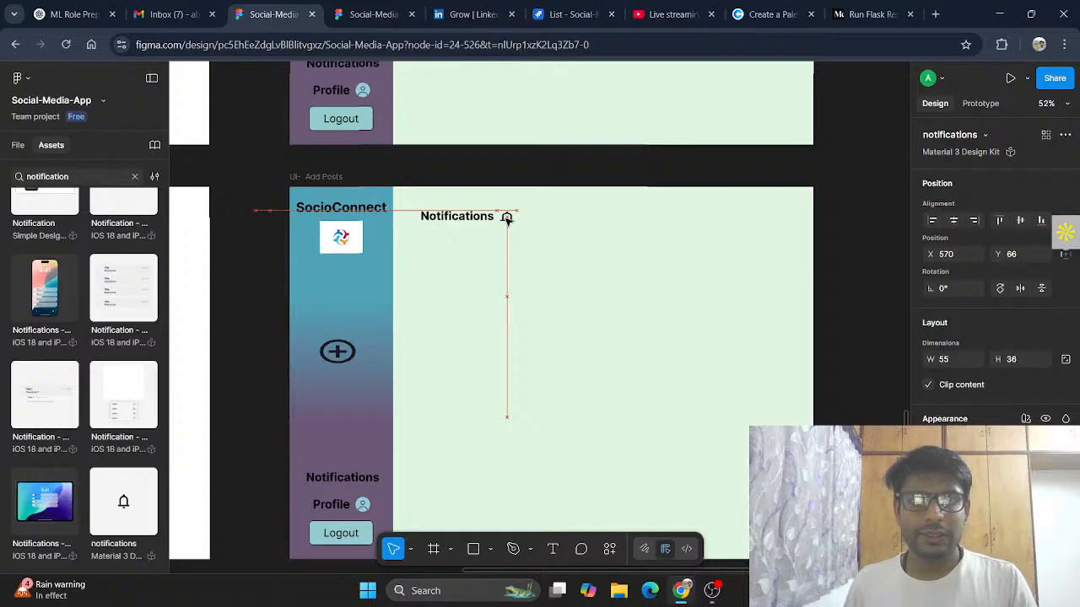
left_click(760, 364)
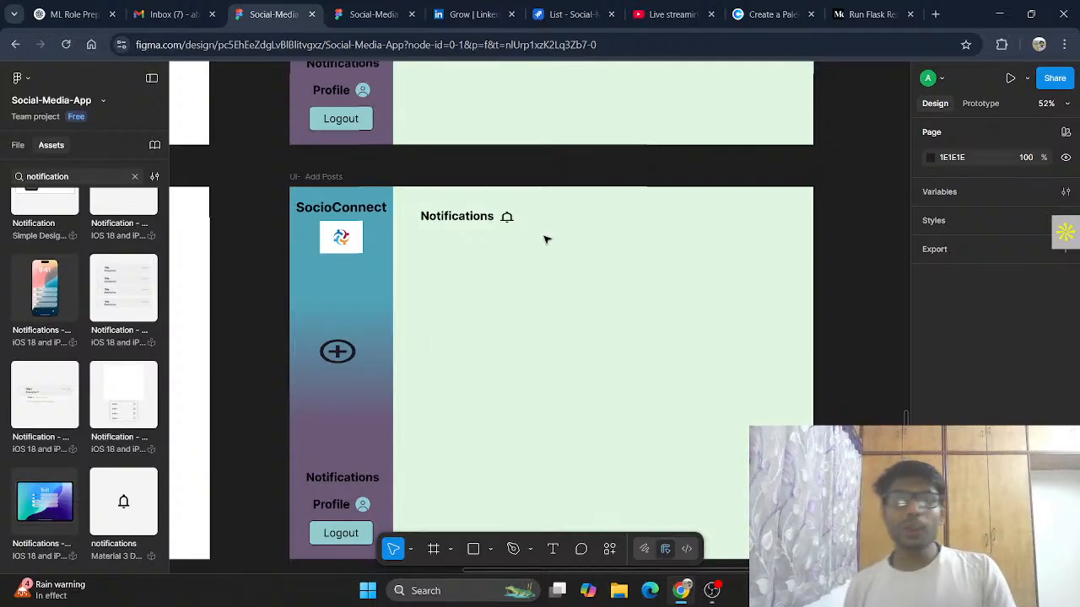
Step: Delete the empty image placeholder box below the Notifications heading
scroll(173, 397, "down", 1)
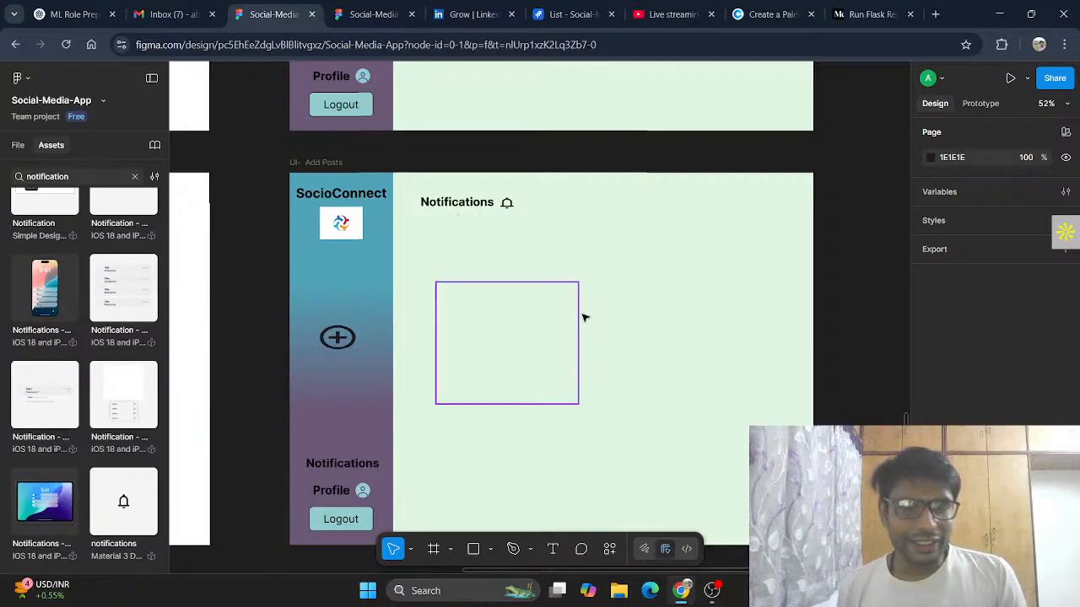
scroll(646, 312, "up", 5)
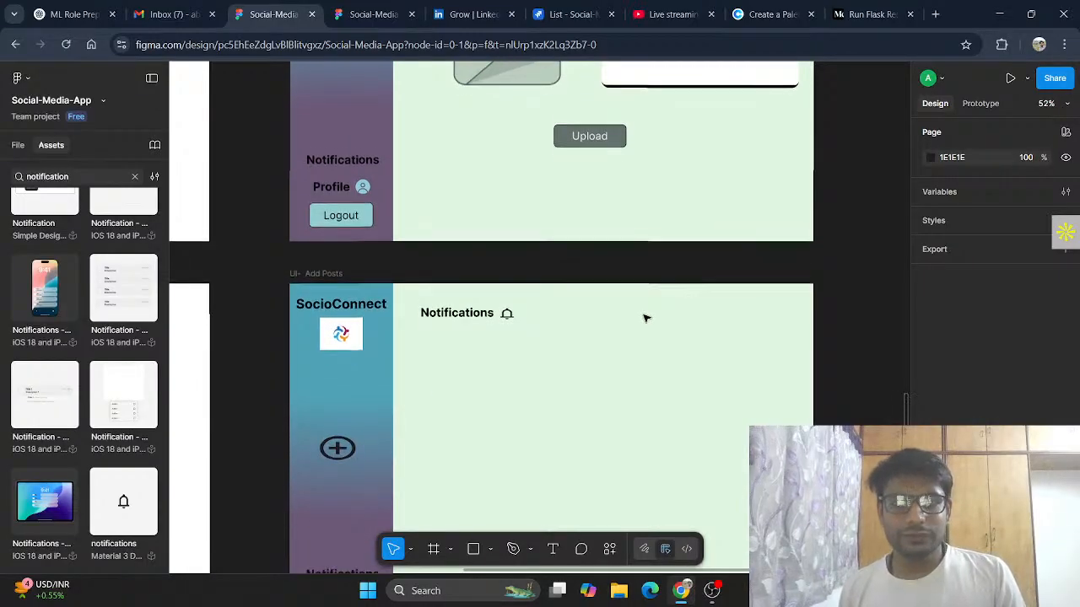
scroll(647, 314, "down", 2)
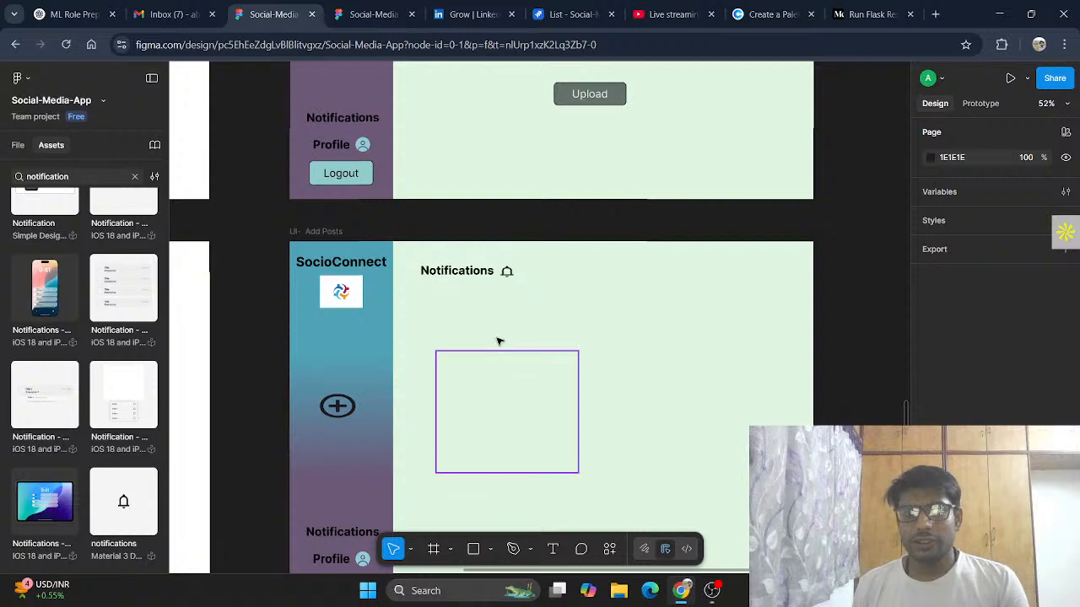
left_click(540, 430)
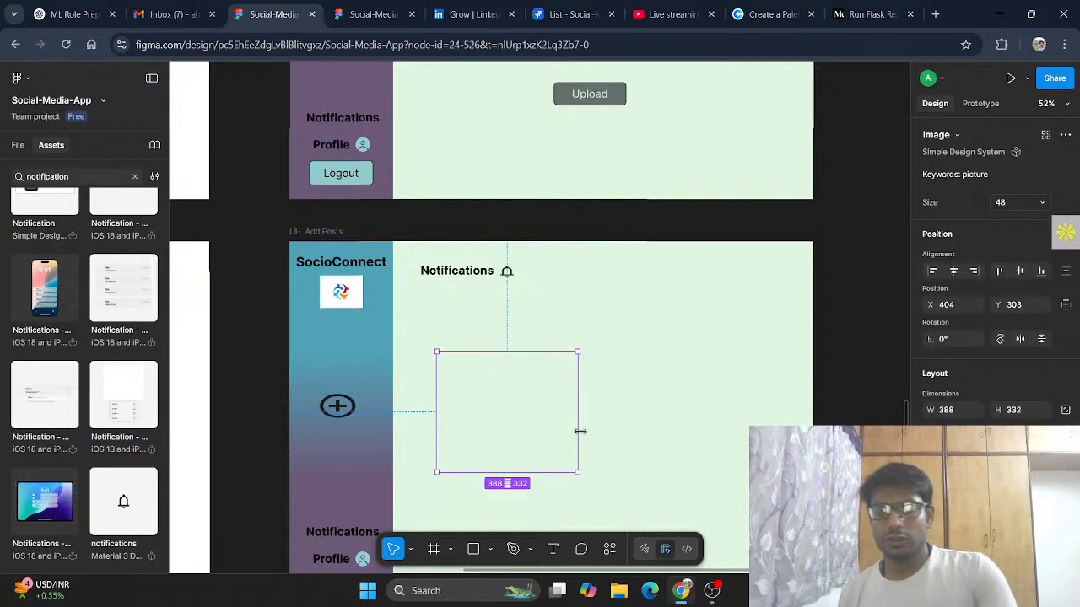
key("Delete")
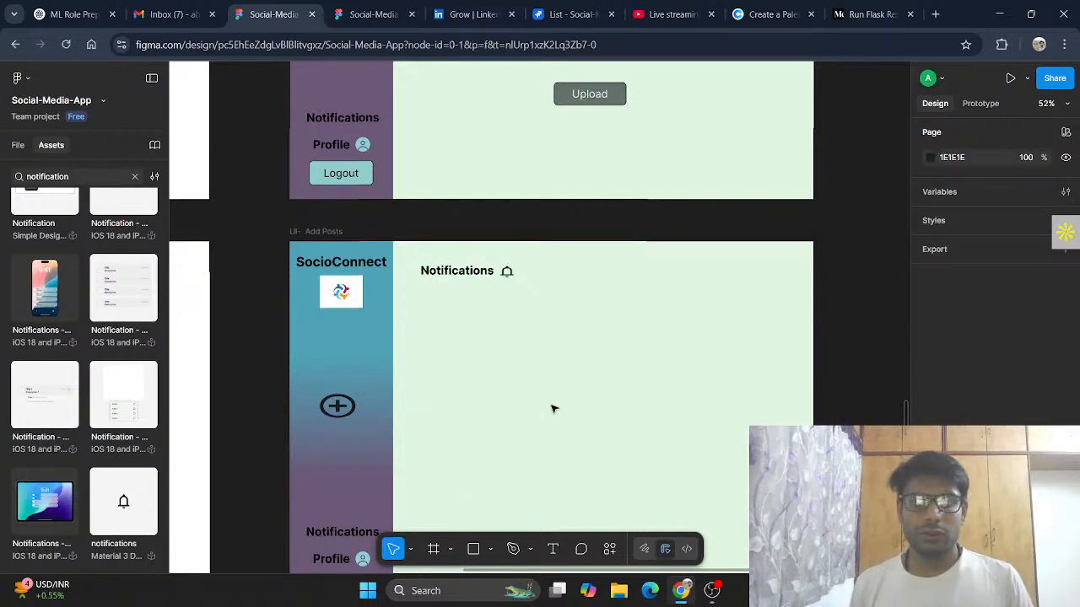
Step: Duplicate the profile avatar icon and place it below the Notifications heading as the first notification entry
scroll(610, 366, "down", 5)
scroll(528, 241, "up", 1)
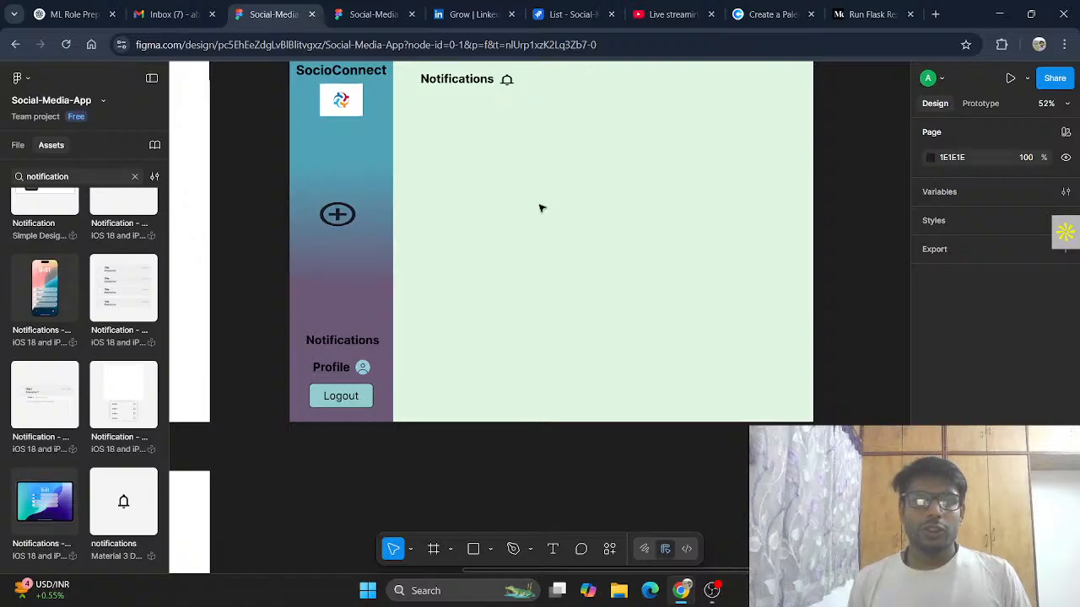
scroll(539, 208, "up", 2)
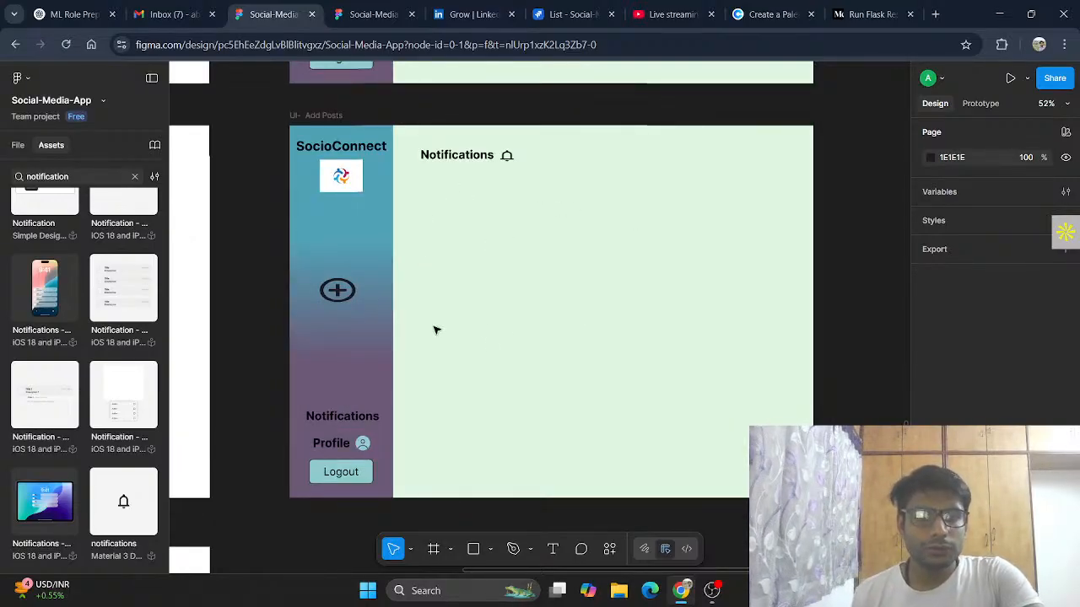
left_click(362, 445)
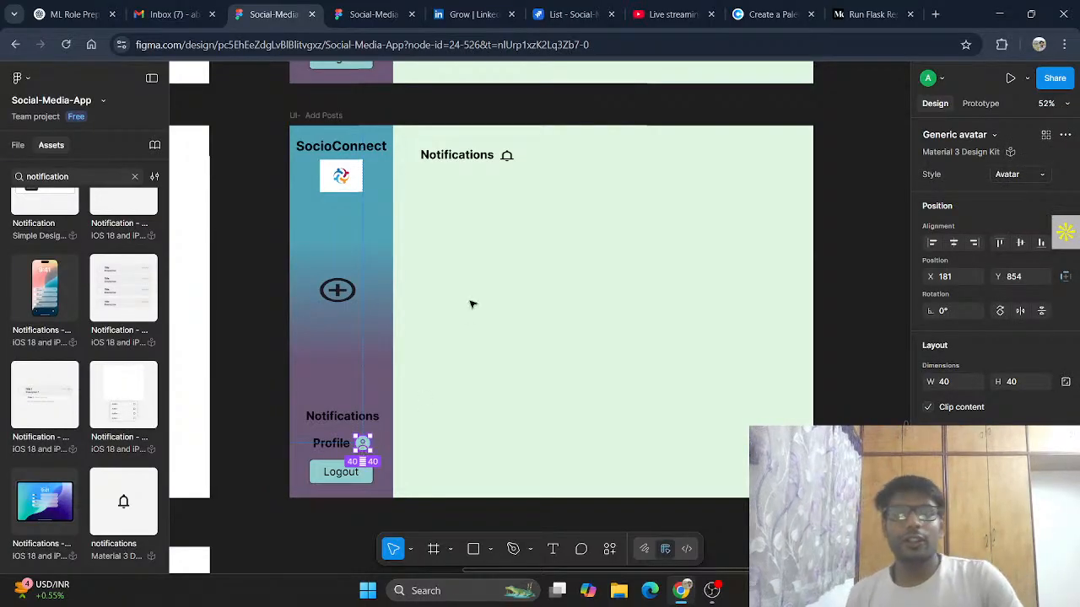
left_click(463, 207)
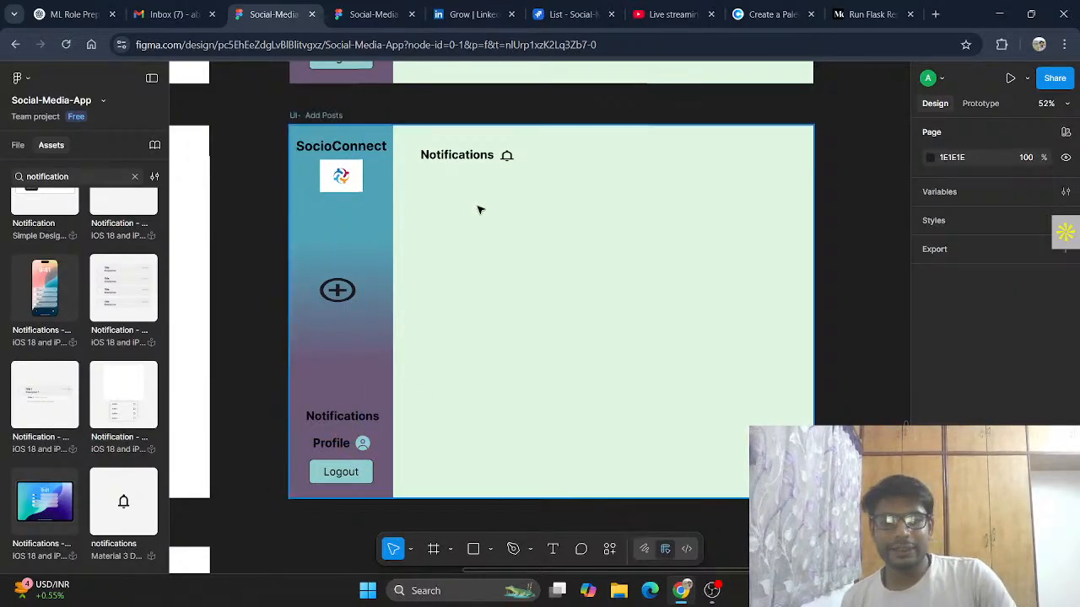
key("ctrl+z")
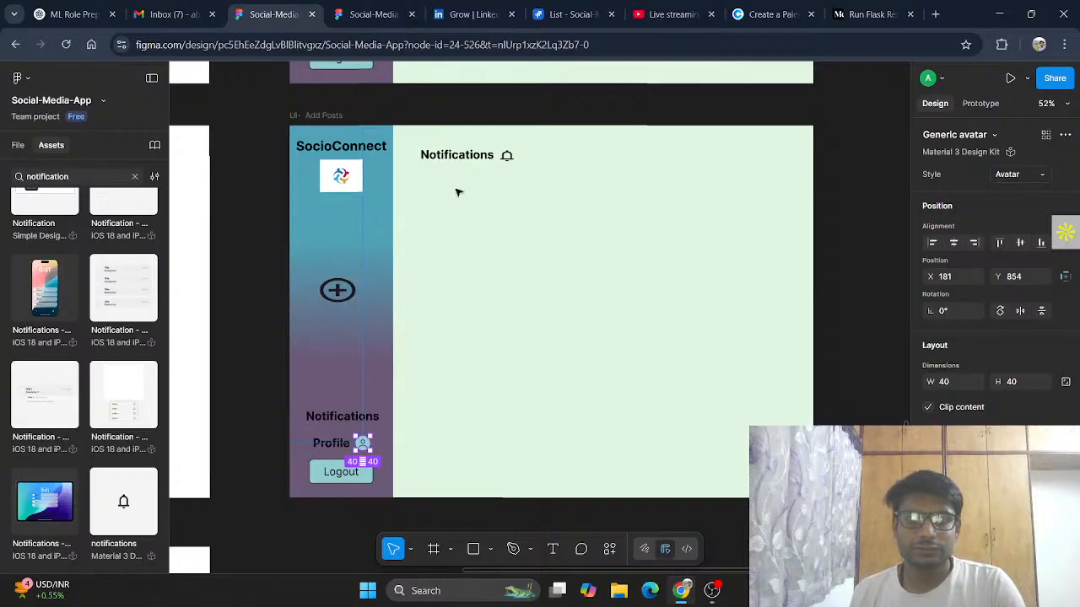
left_click_drag(363, 450, 447, 203)
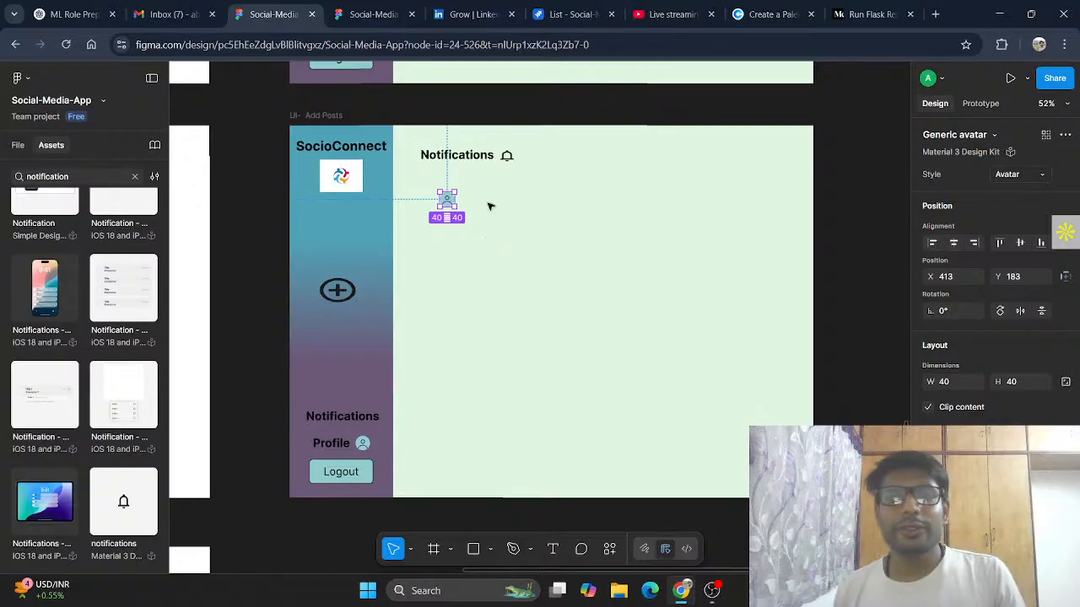
left_click(489, 205)
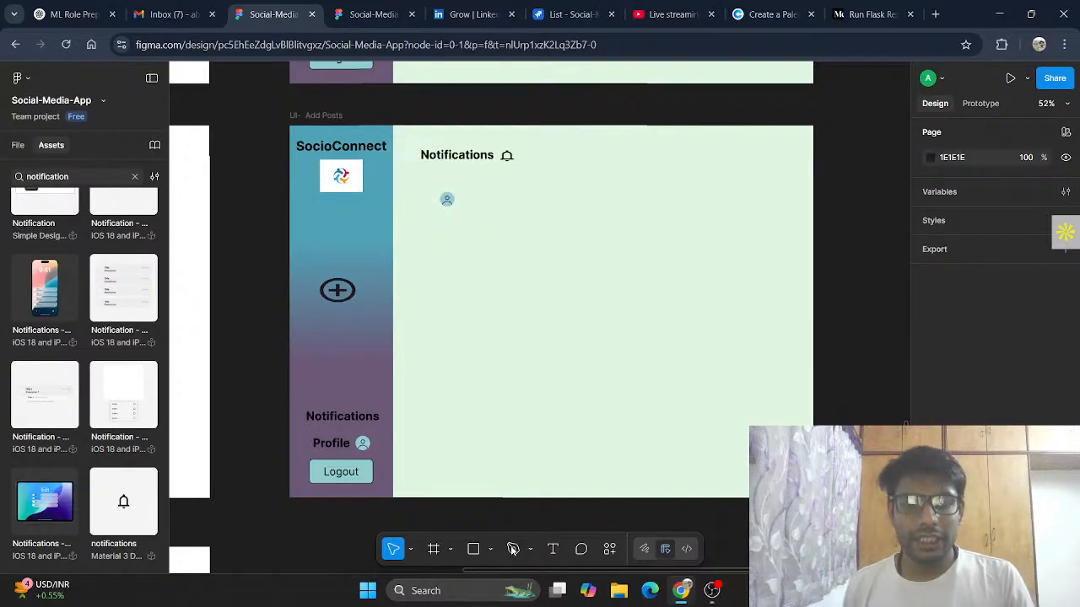
Step: Add a text box reading "liked your post" beside the avatar
left_click(553, 549)
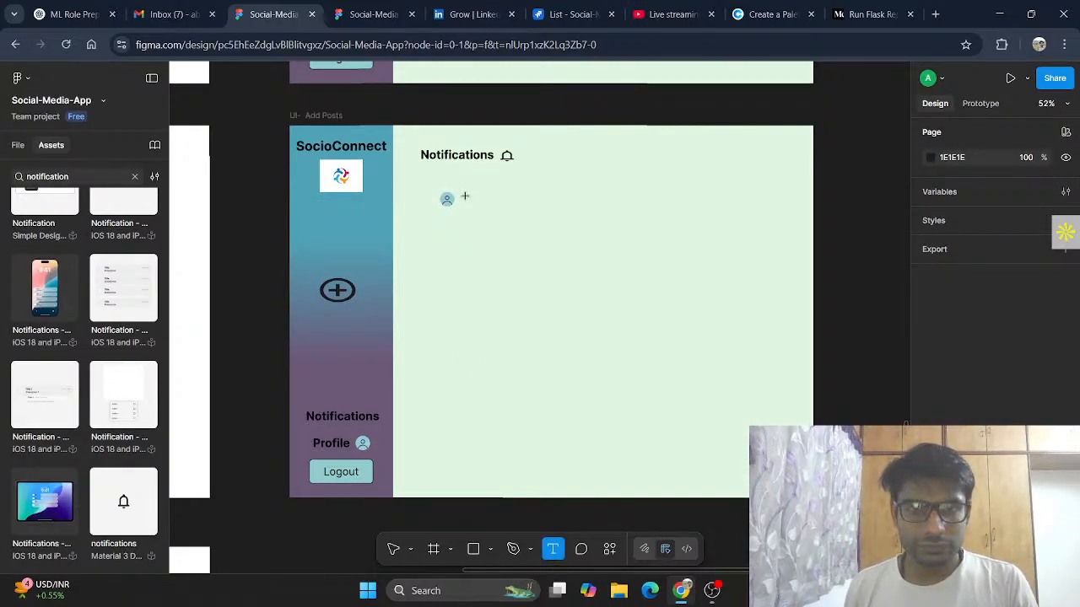
left_click_drag(464, 195, 568, 206)
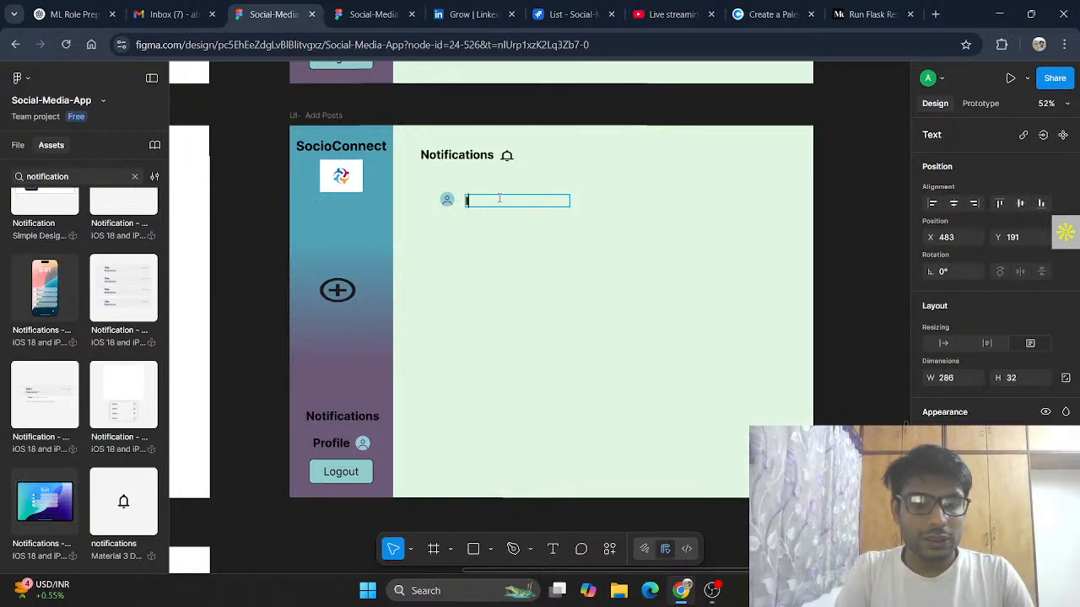
type("liked y")
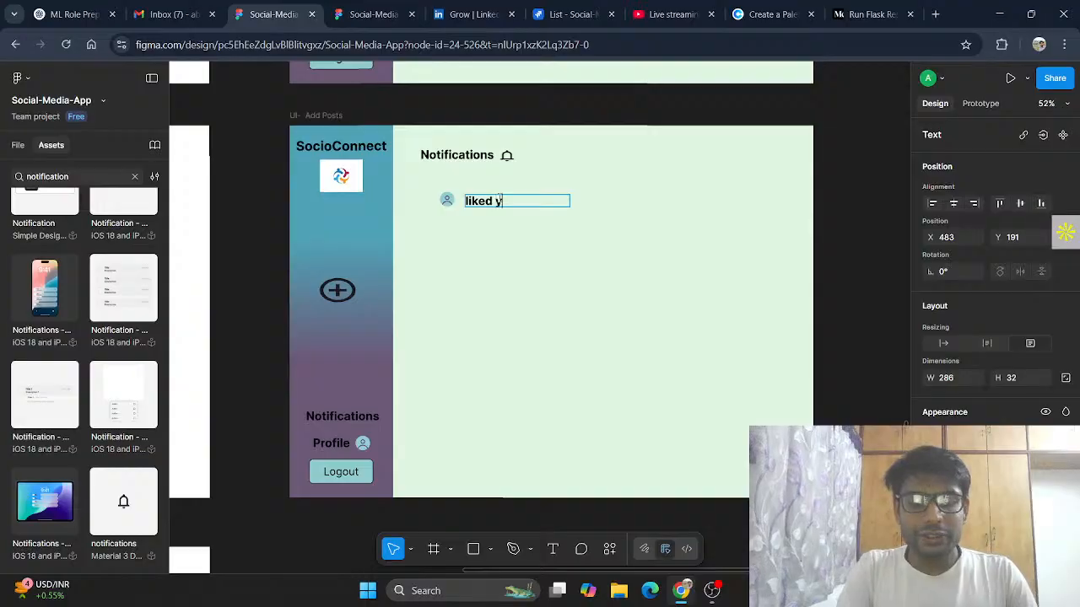
type("our post")
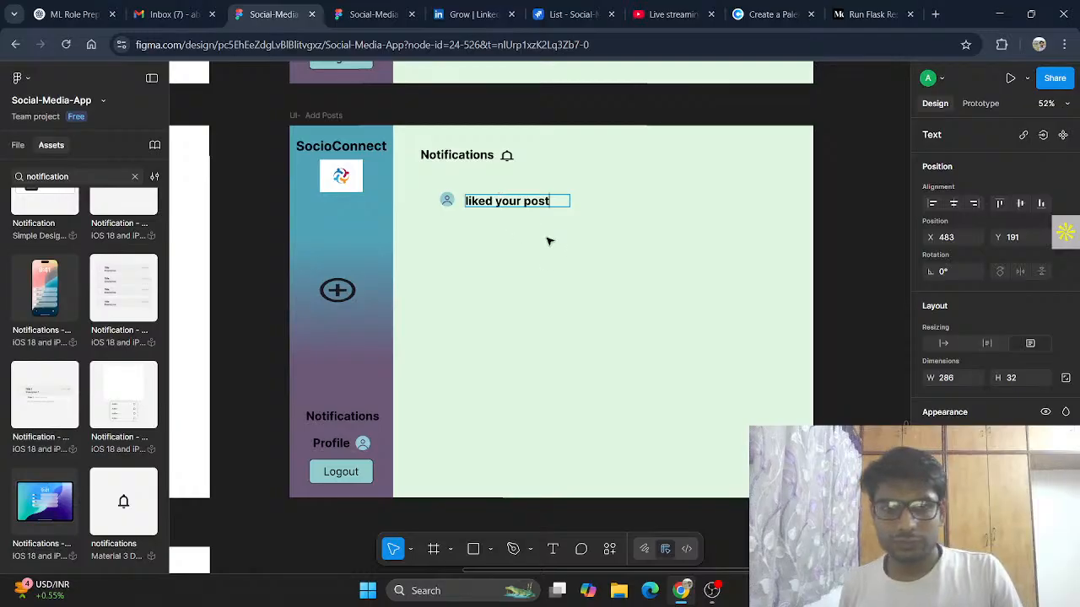
key("Escape")
Step: Align the "liked your post" text beside the avatar and set its font size to 20
left_click_drag(517, 205, 513, 203)
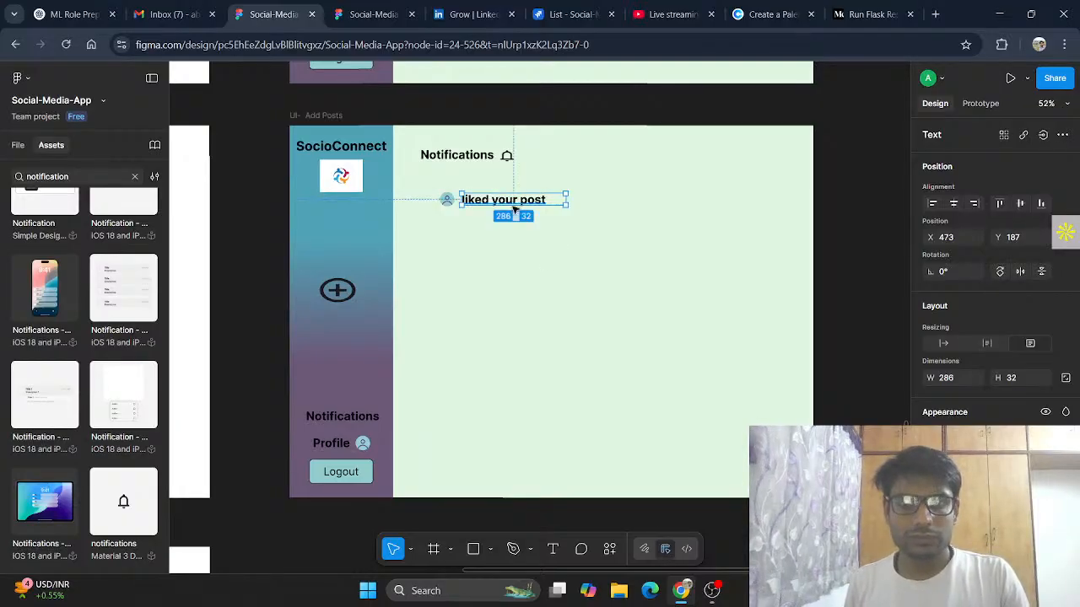
left_click(1044, 531)
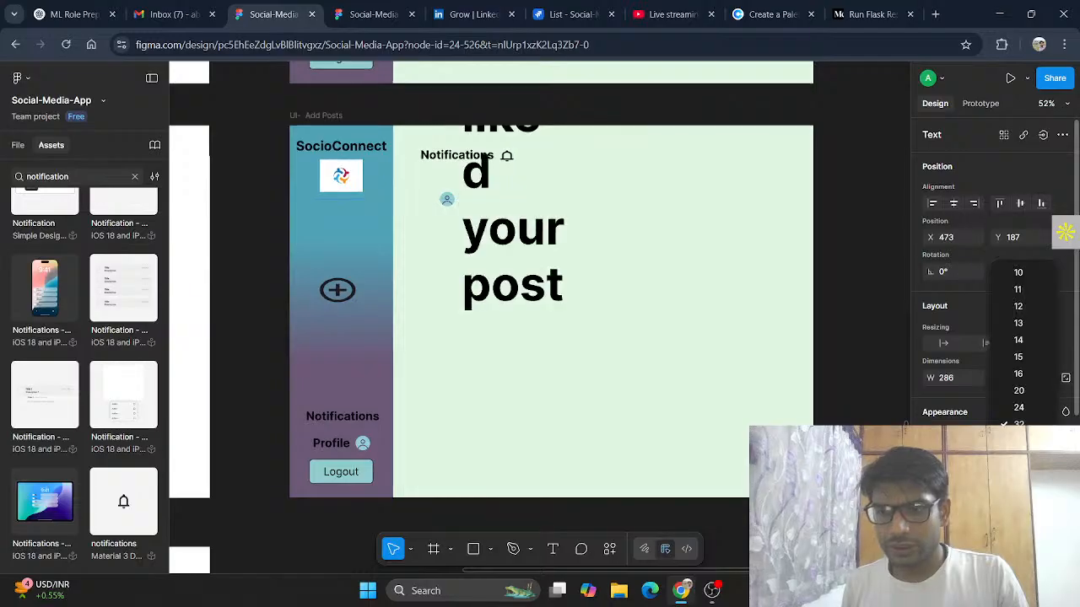
left_click(1022, 396)
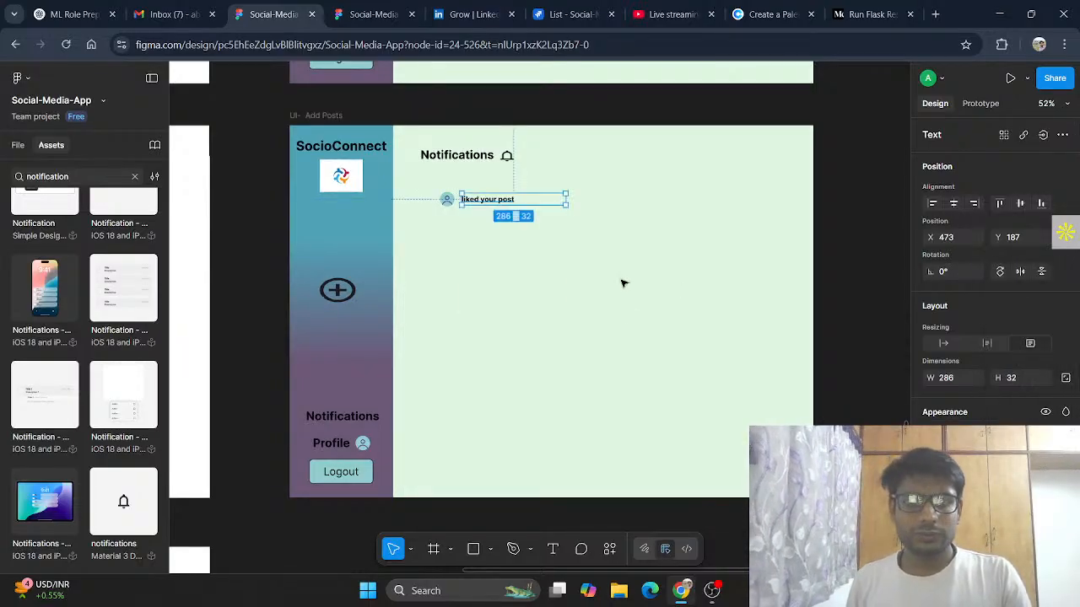
left_click(628, 316)
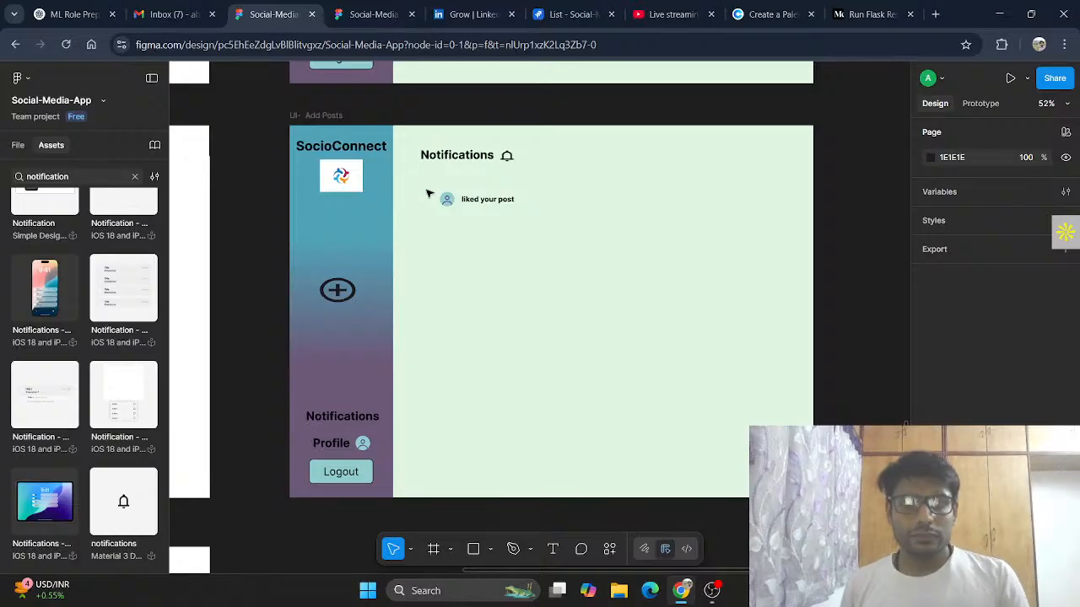
Step: Group the avatar and its text and name the group "Notification_1"
left_click_drag(438, 198, 525, 206)
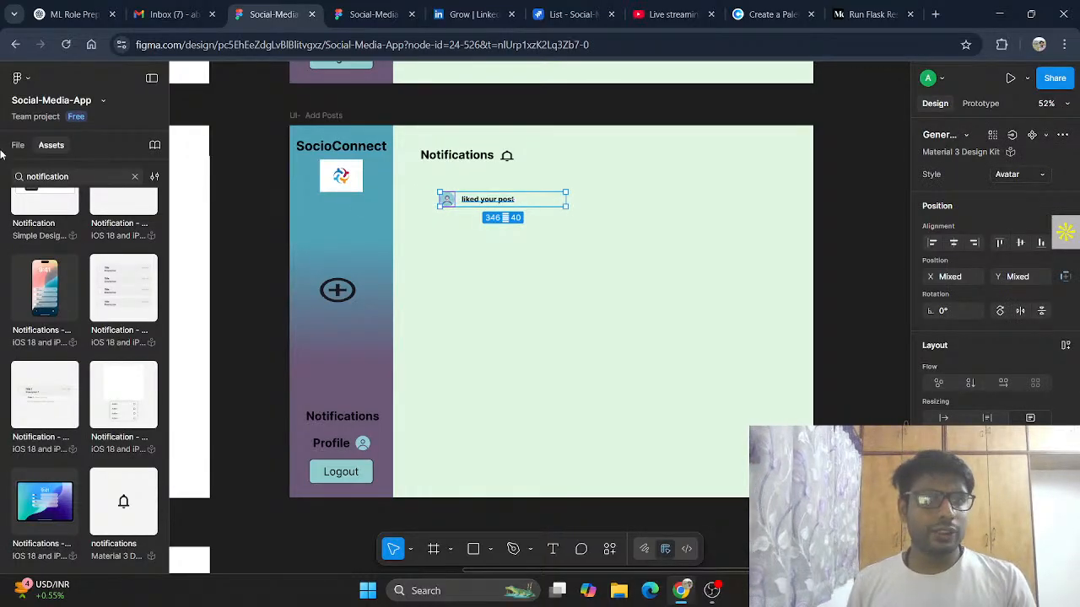
left_click(18, 146)
right_click(510, 202)
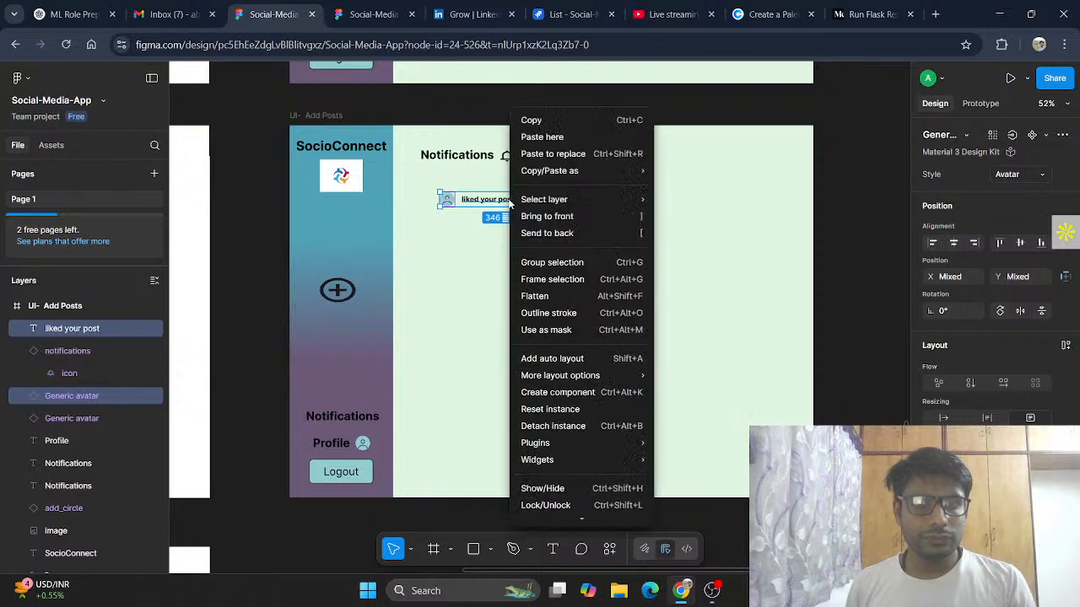
left_click(573, 262)
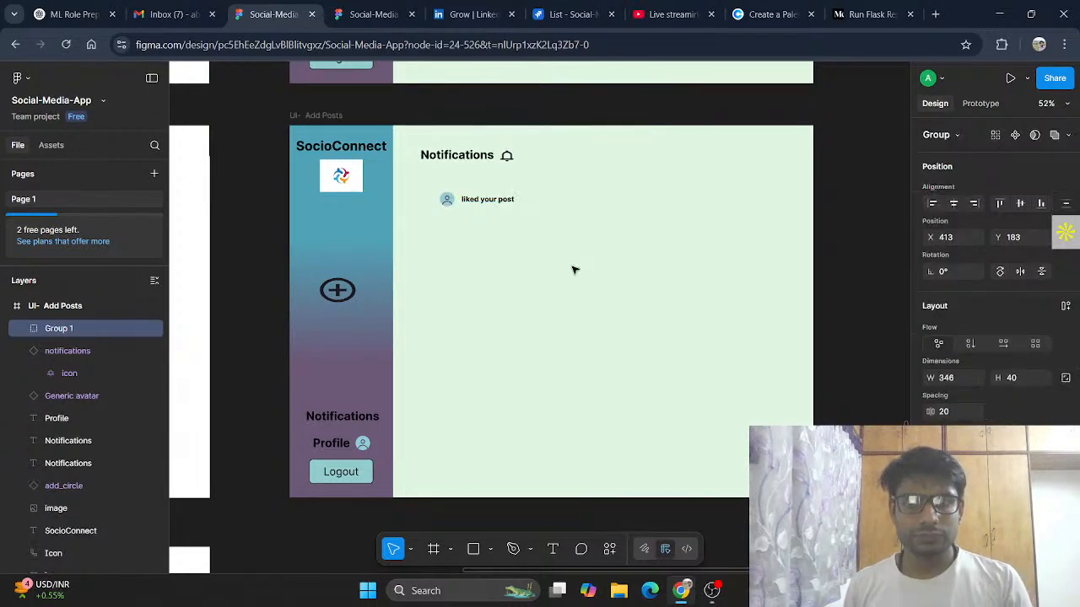
double_click(70, 330)
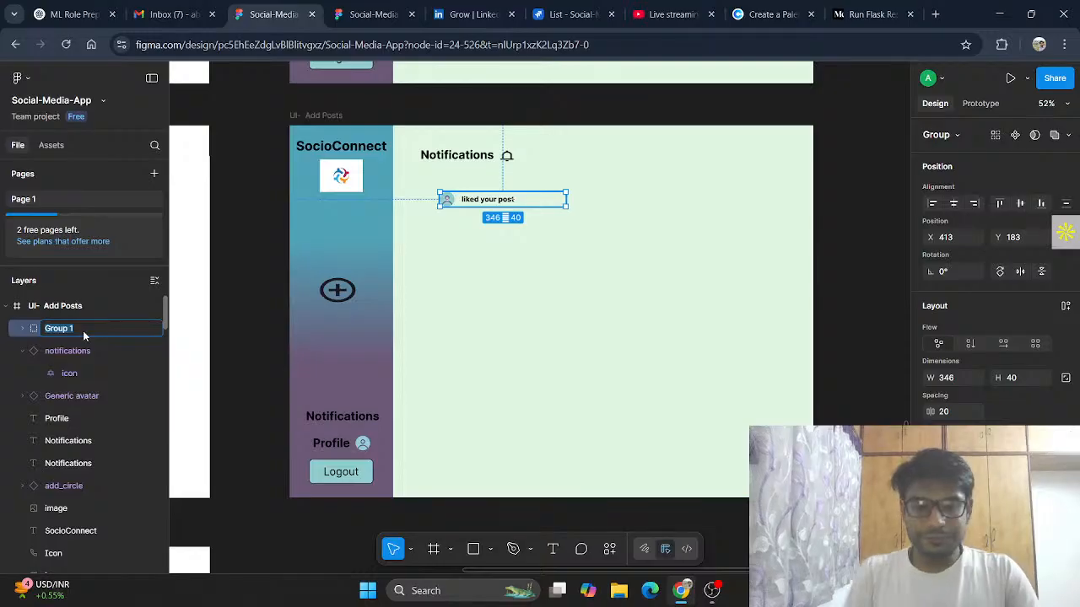
type("No")
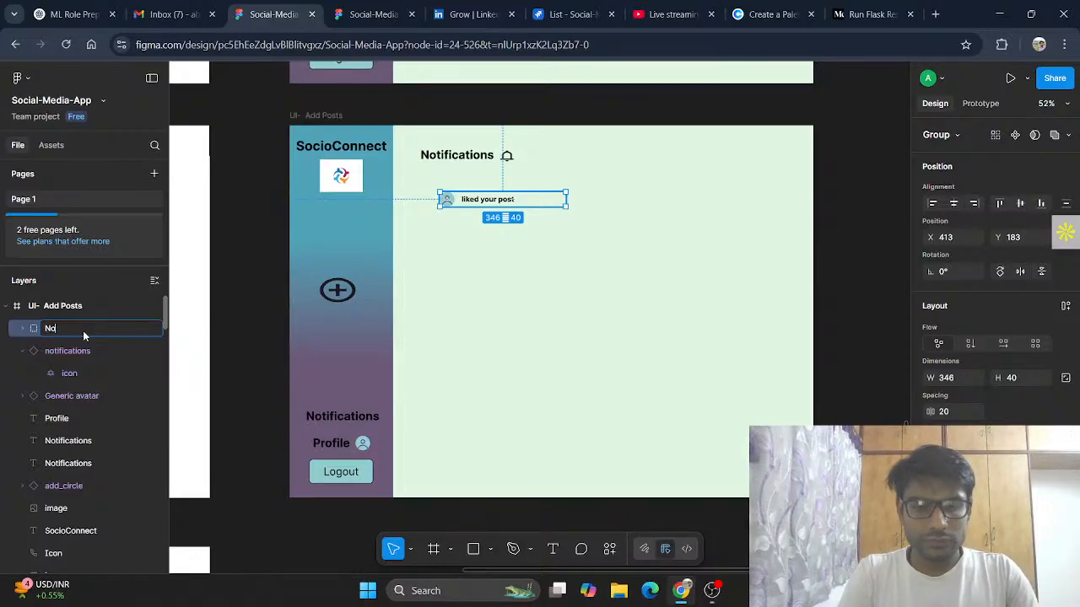
type("tifi")
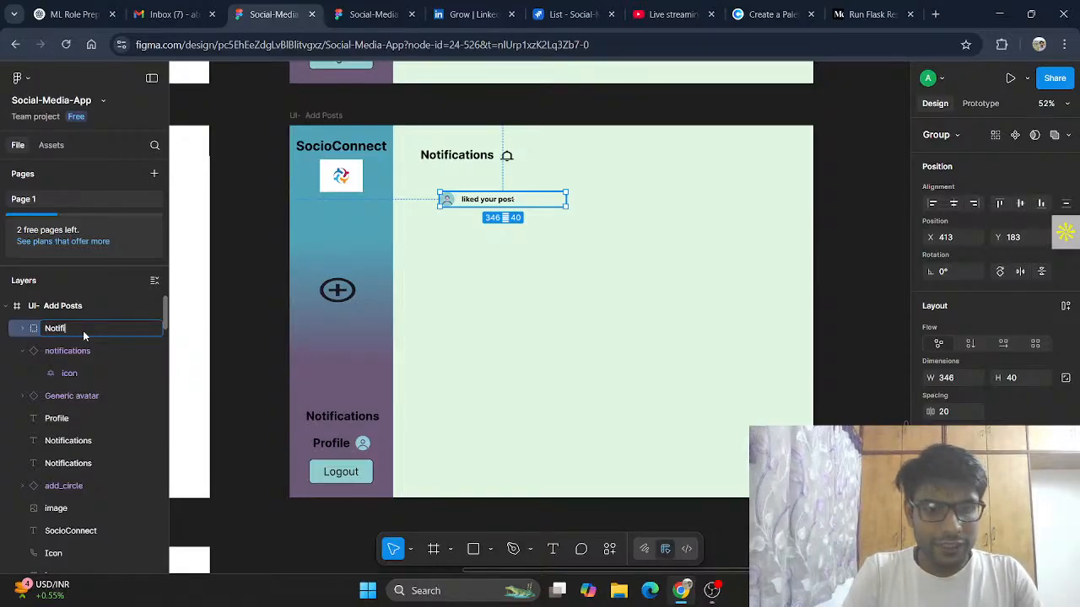
type("cation_1")
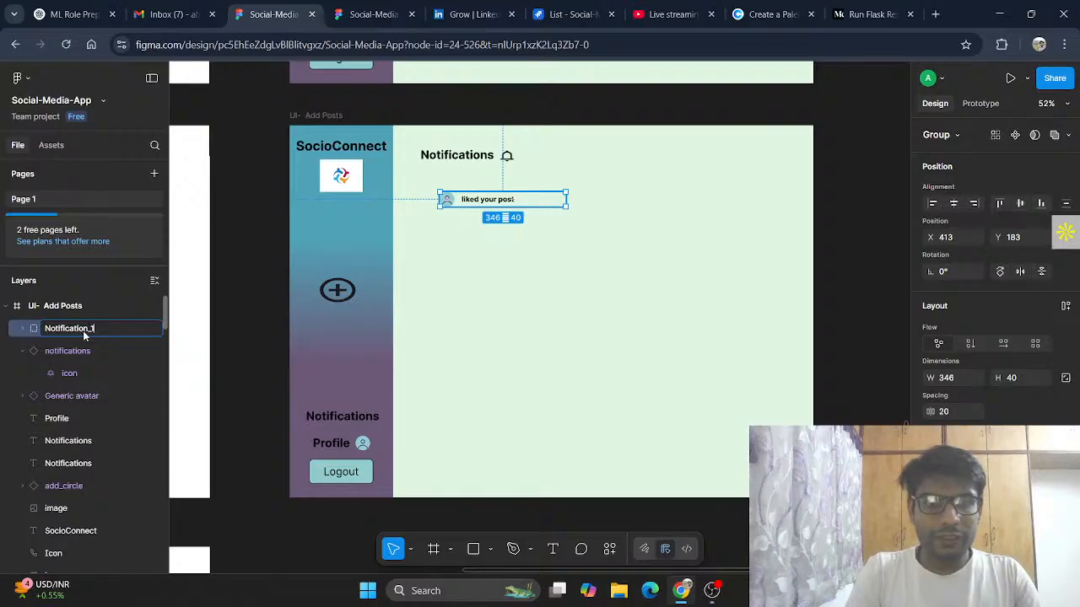
key("Return")
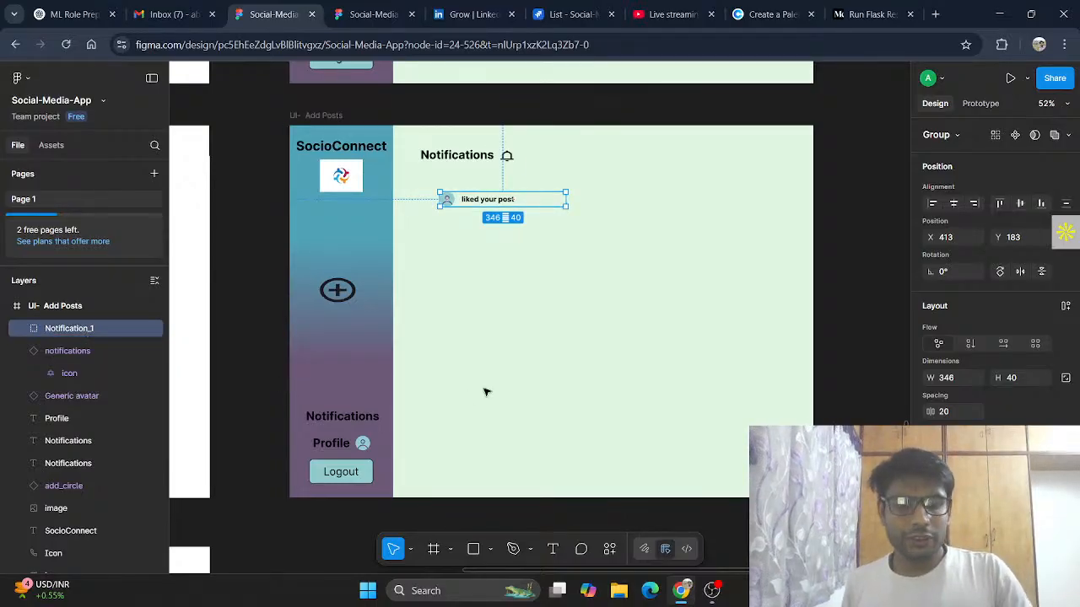
Step: Duplicate the notification group three times, stacking the copies in a column below the first
left_click(511, 392)
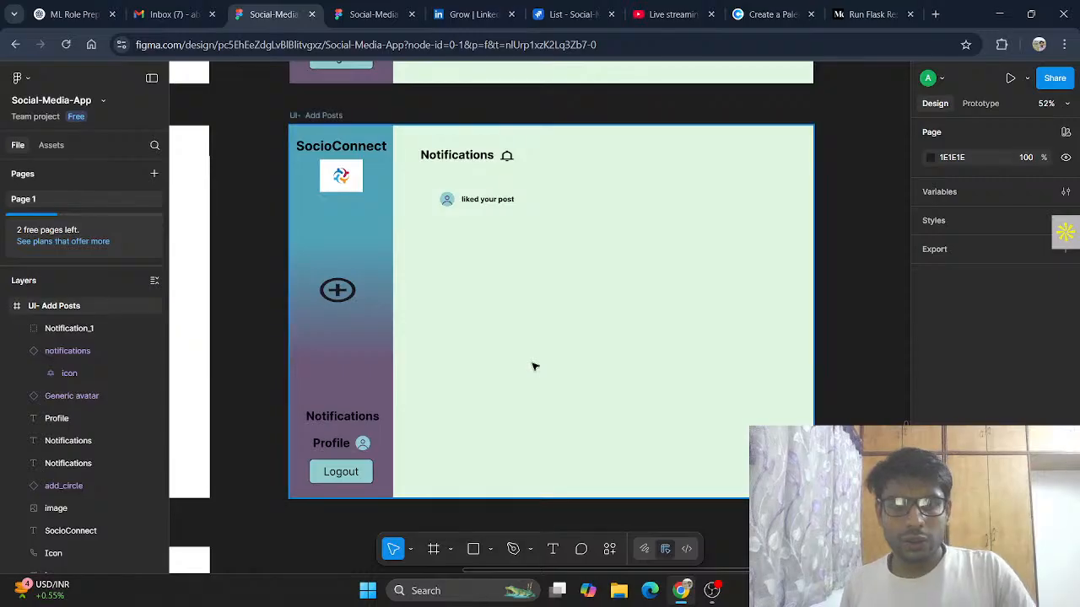
left_click(502, 203)
key("ctrl+d")
left_click_drag(500, 205, 498, 228)
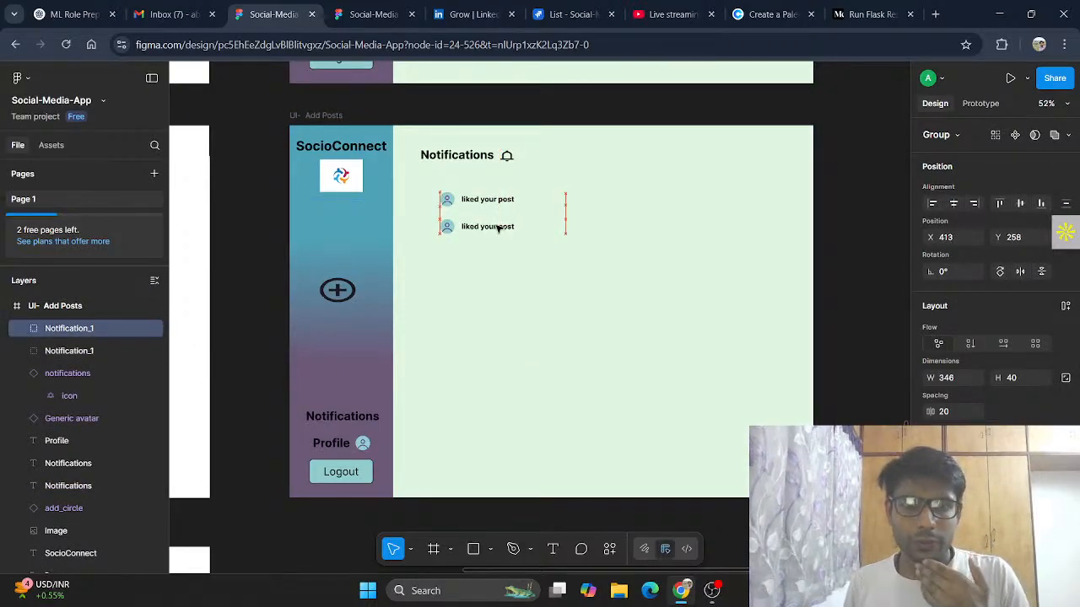
left_click(514, 287)
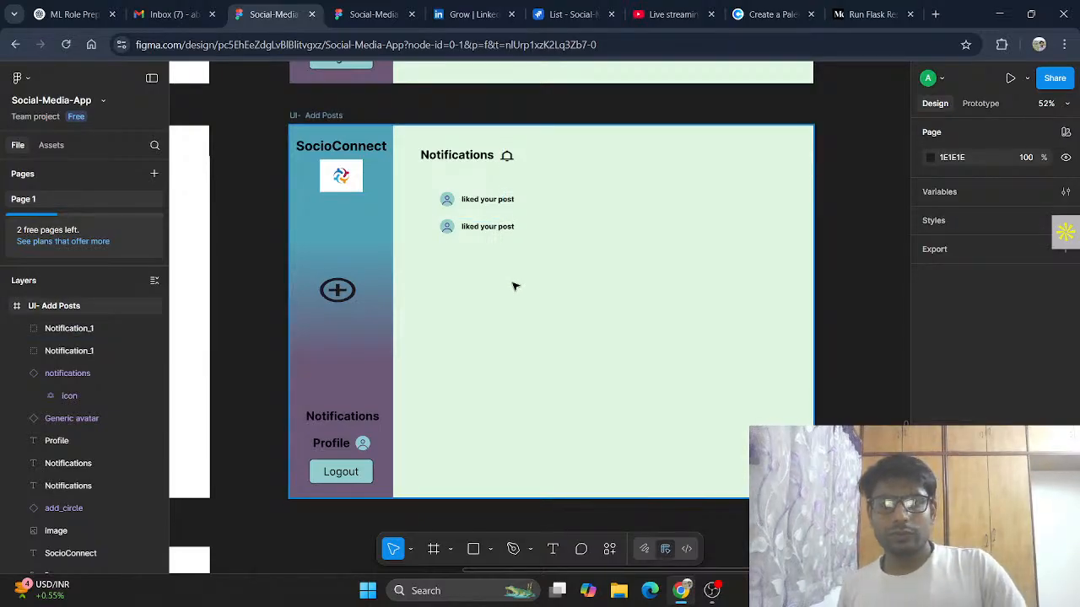
key("ctrl+v")
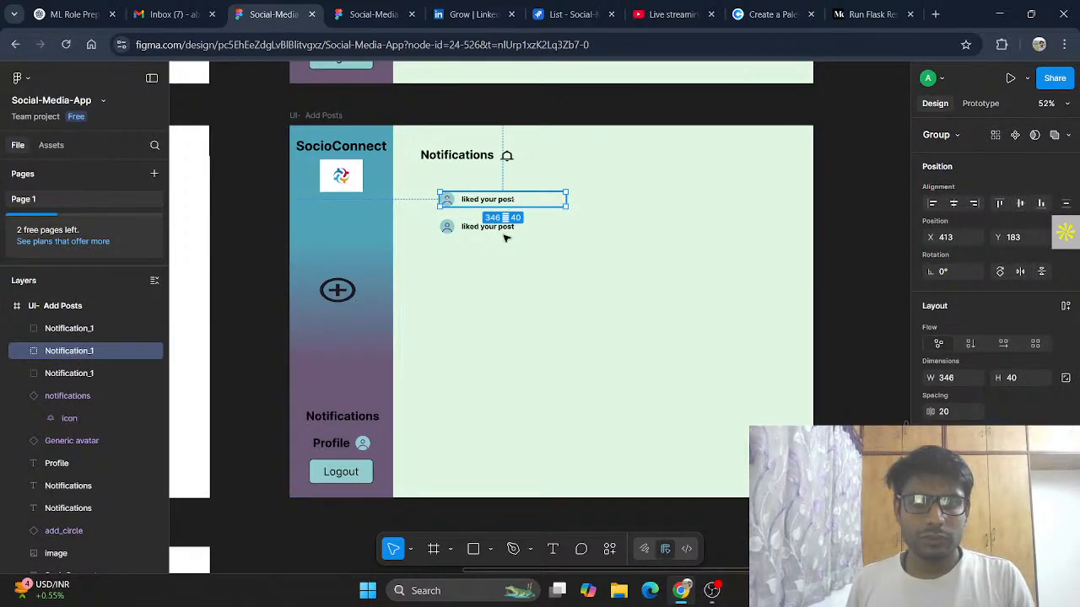
left_click_drag(504, 238, 506, 254)
left_click(512, 308)
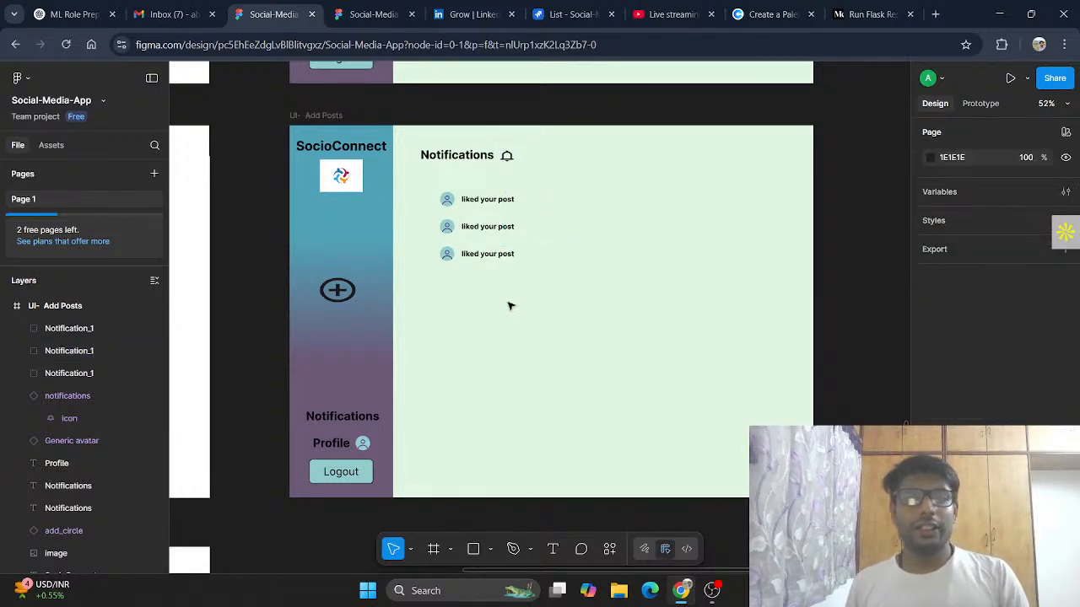
key("ctrl+v")
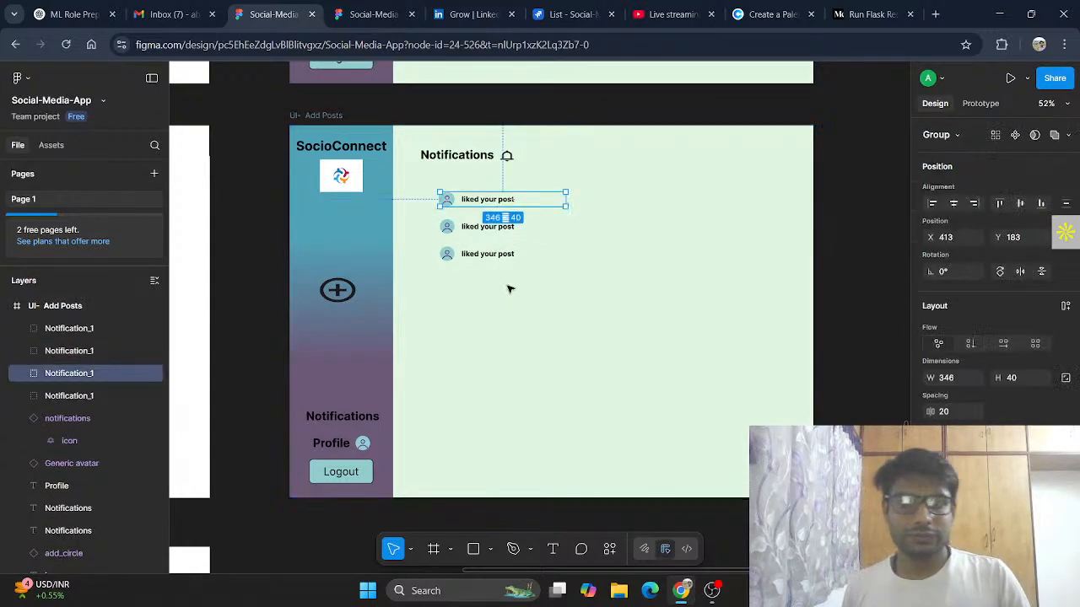
left_click_drag(507, 199, 510, 287)
Step: Change the second notification's text to "commented your post"
left_click(493, 226)
left_click(487, 228)
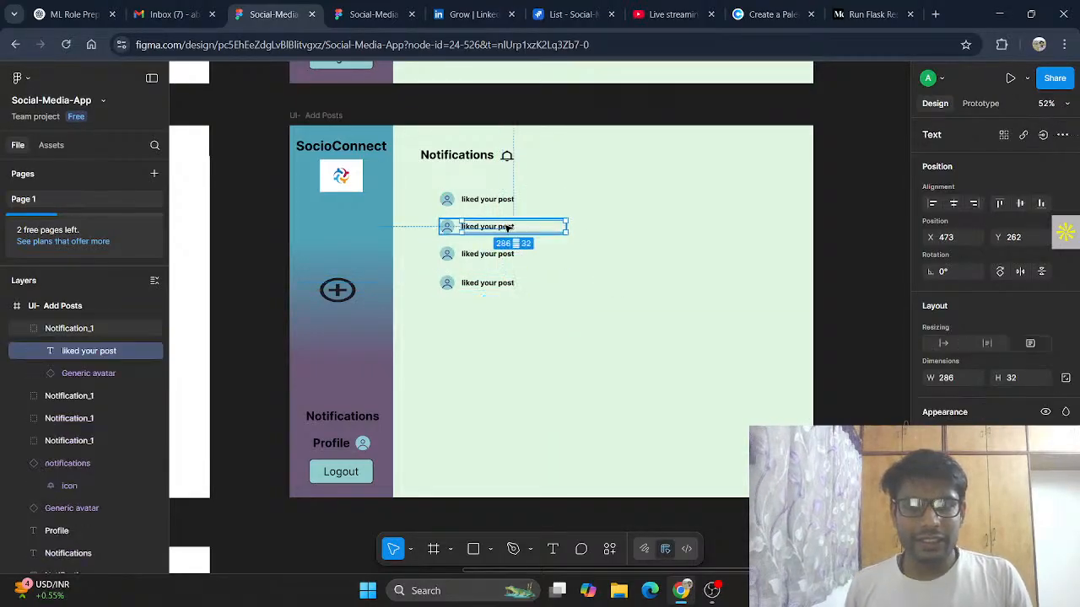
double_click(487, 228)
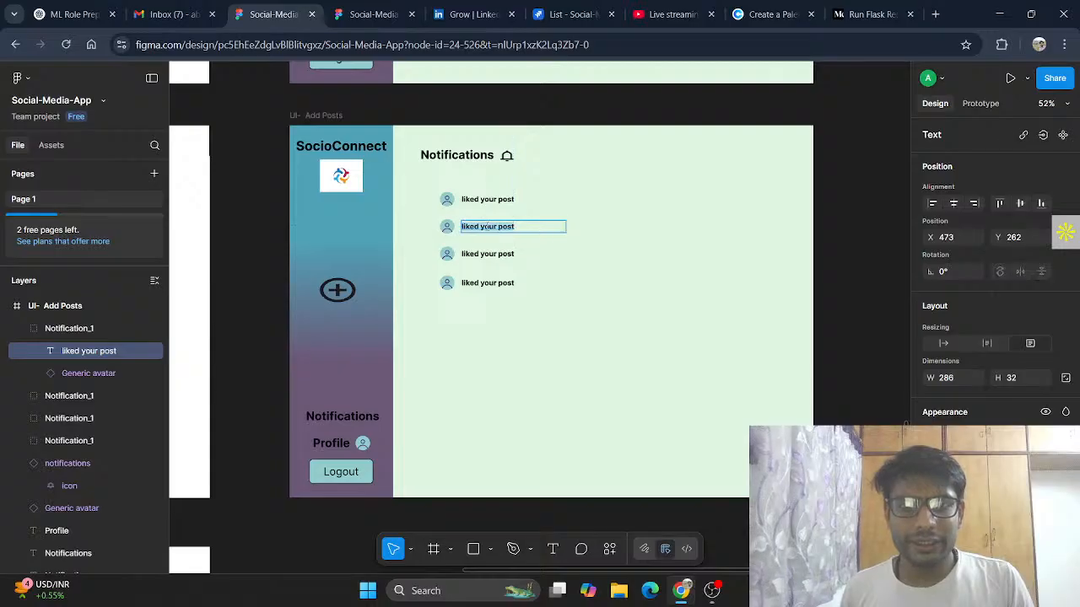
left_click(497, 226)
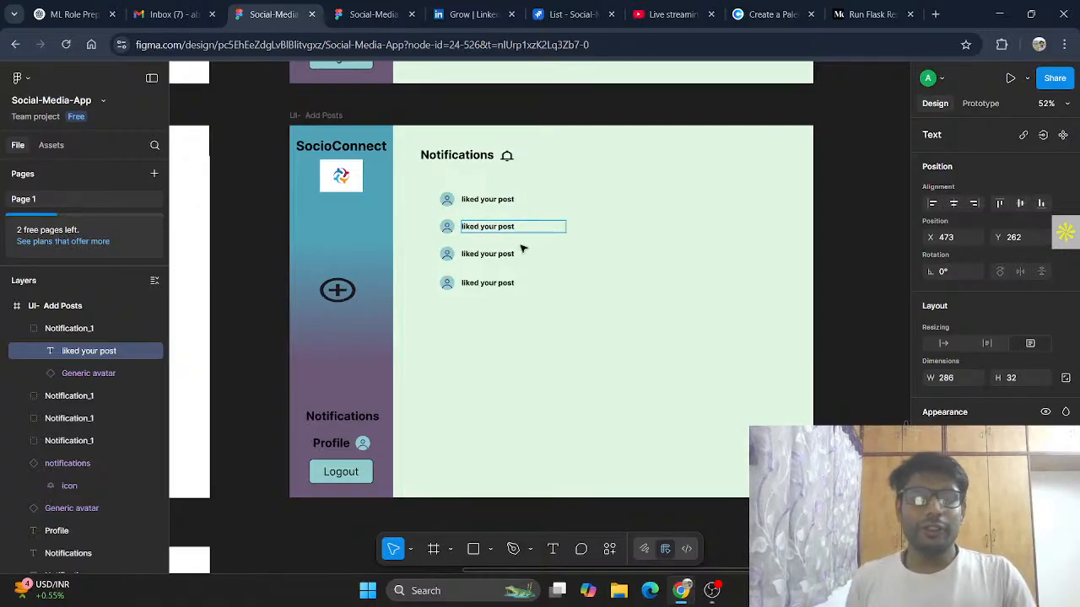
key("BackSpace")
key("BackSpace")
key("BackSpace")
key("BackSpace")
key("BackSpace")
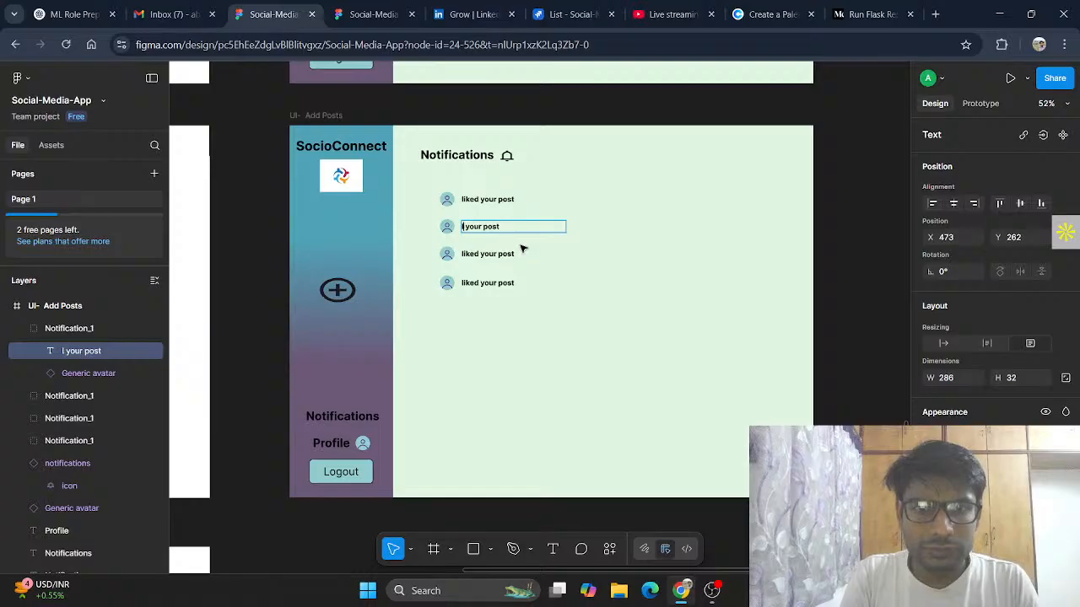
type("commented")
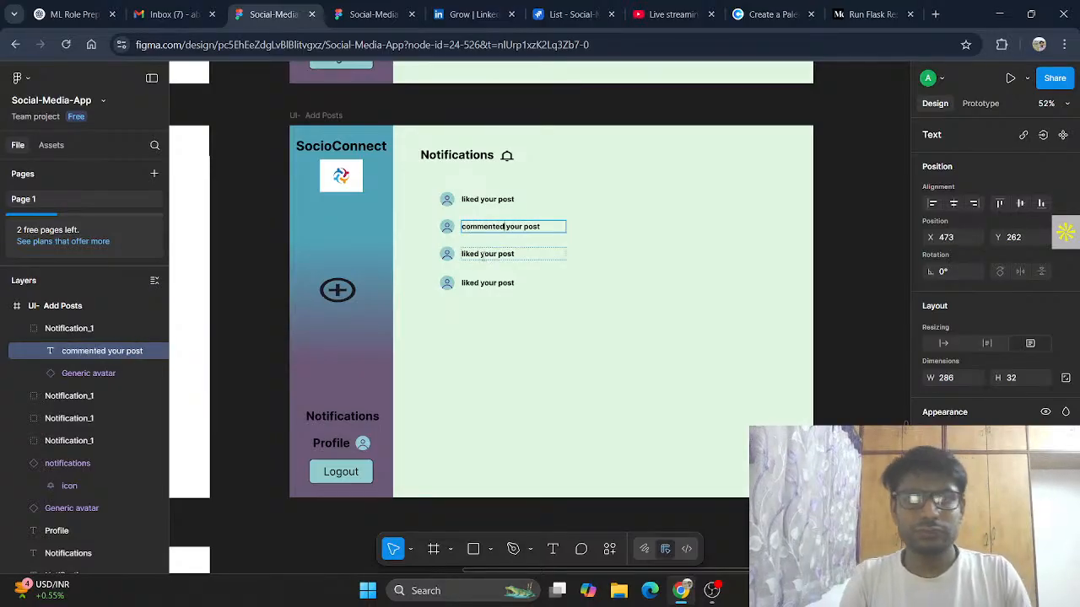
Step: Change the fourth notification's text to "started following you"
left_click(482, 255)
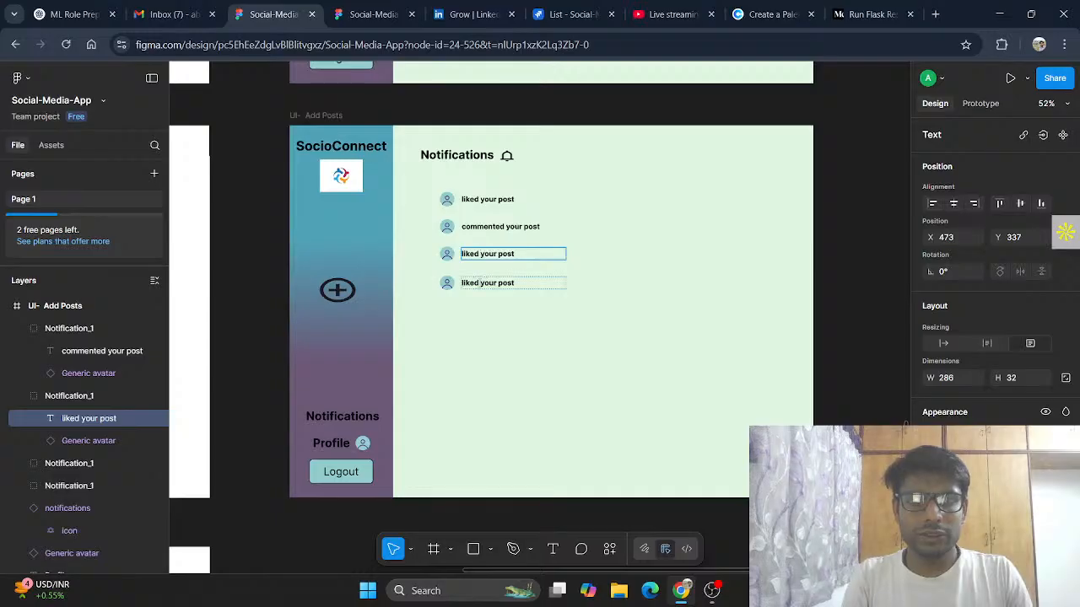
left_click(479, 284)
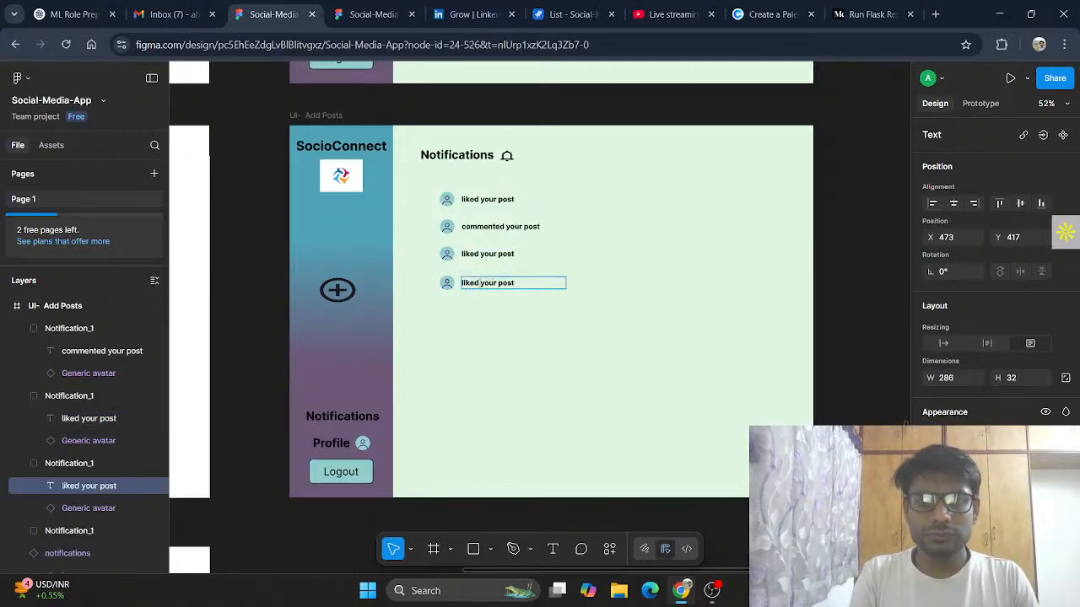
key("BackSpace")
key("BackSpace")
key("BackSpace")
key("BackSpace")
key("BackSpace")
key("BackSpace")
key("BackSpace")
key("BackSpace")
key("BackSpace")
key("BackSpace")
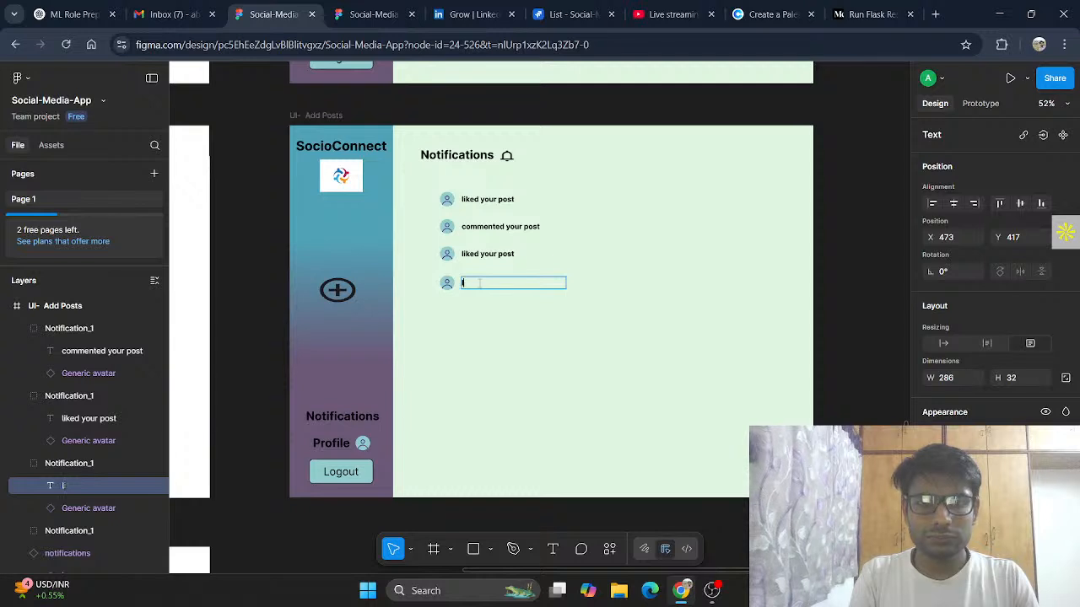
key("BackSpace")
type("st")
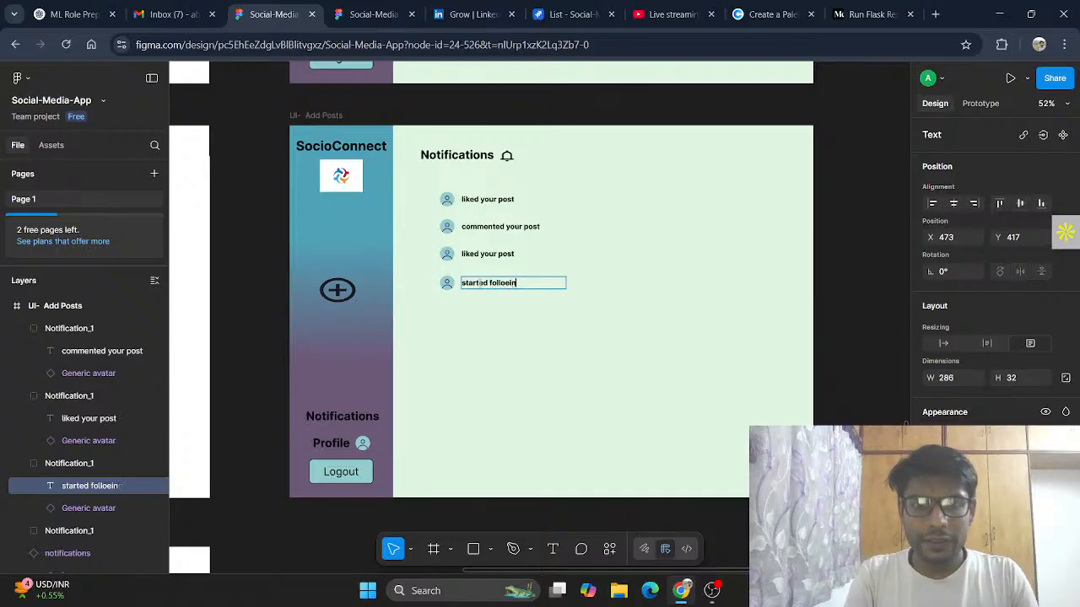
type("arted follow")
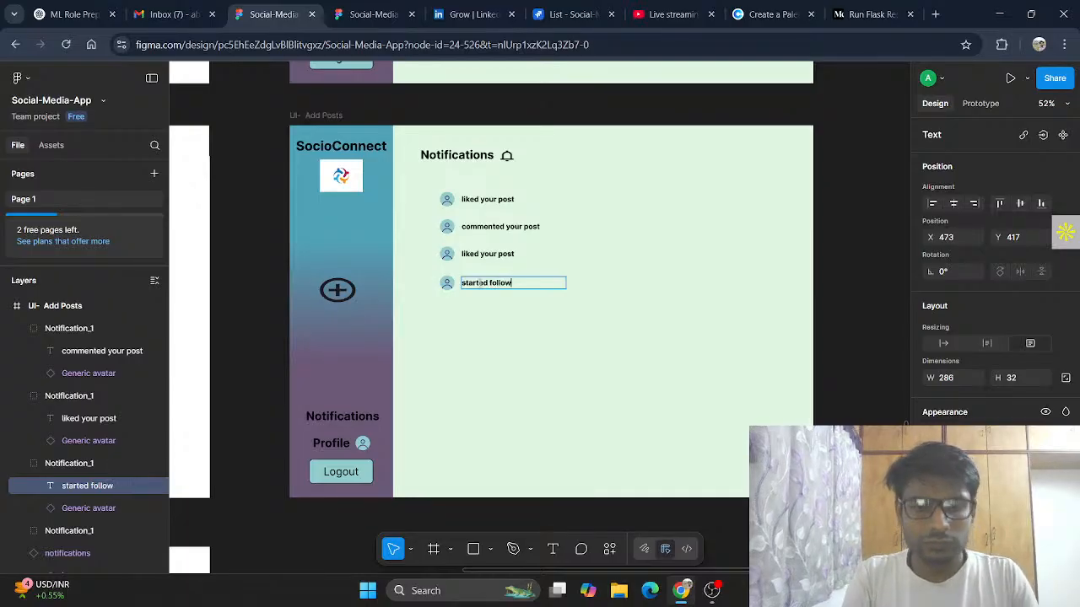
type("ing you")
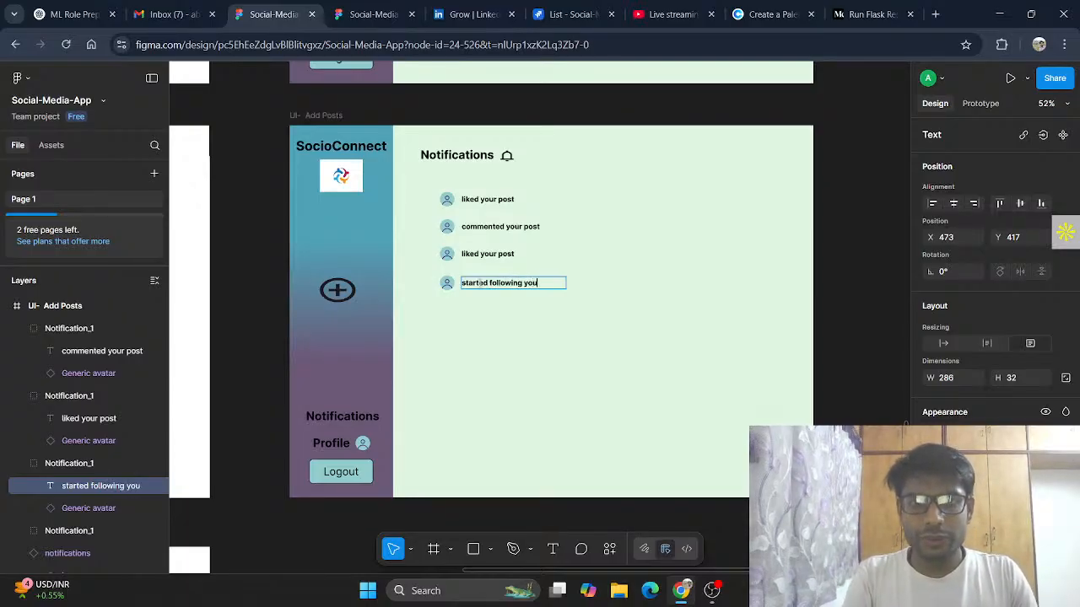
key("Escape")
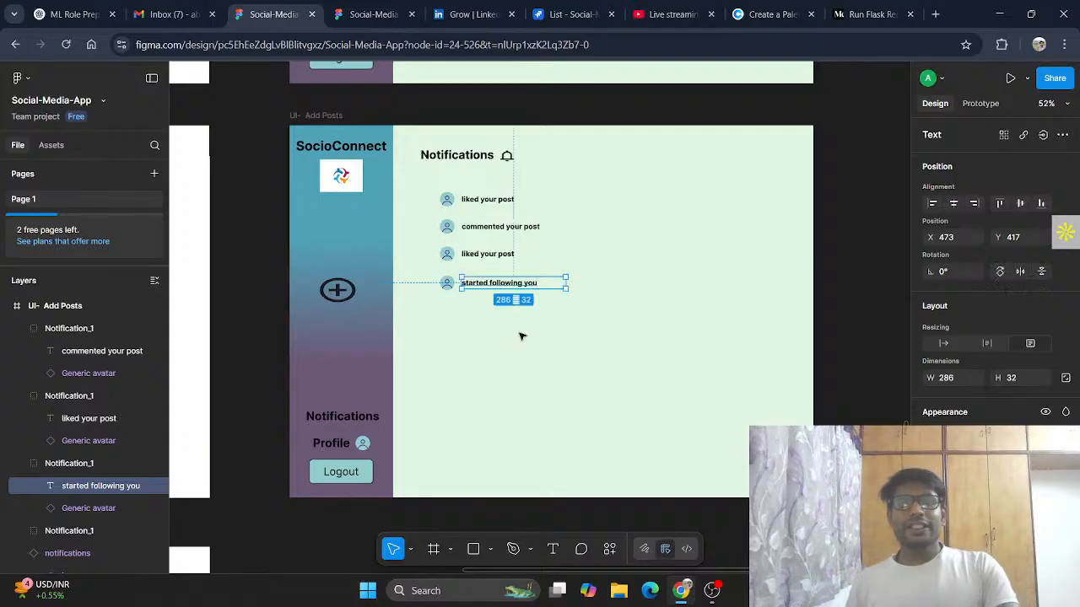
left_click(537, 374)
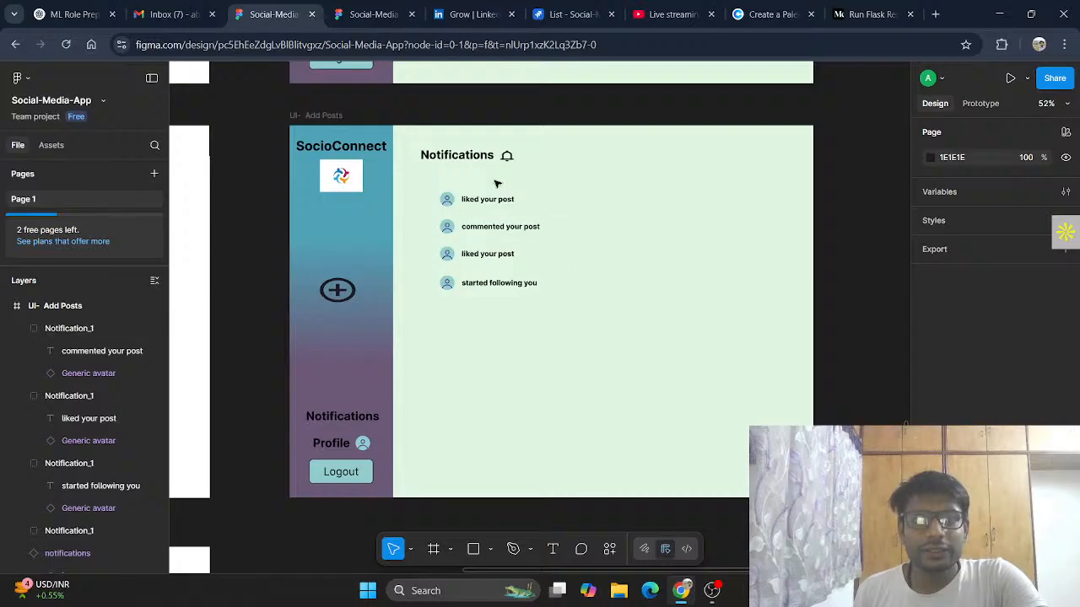
Step: Change the third notification's text to "New Login found"
left_click(483, 258)
left_click(483, 258)
double_click(498, 256)
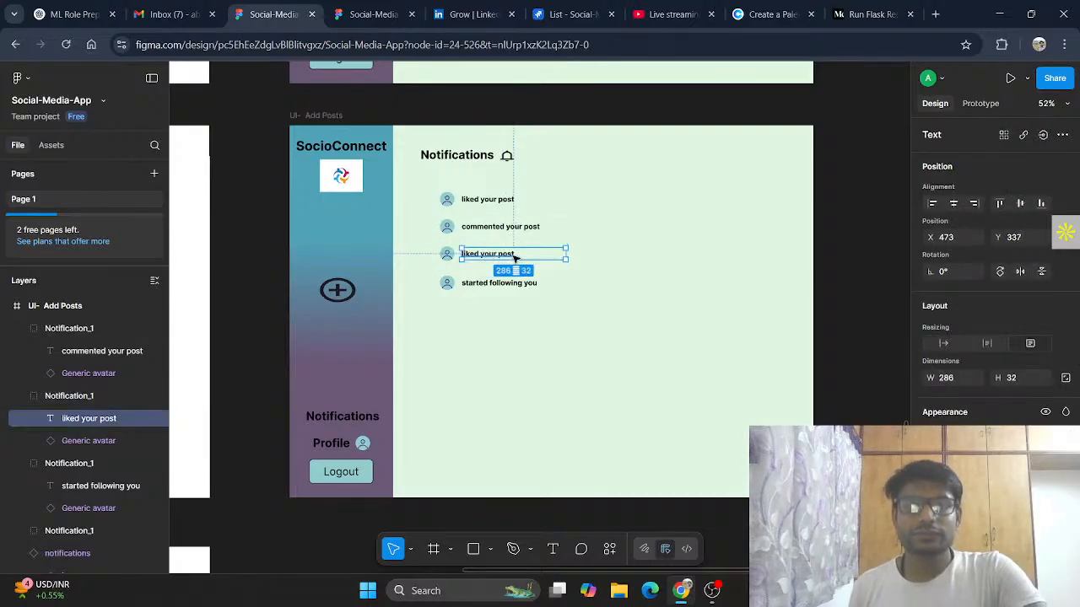
double_click(515, 254)
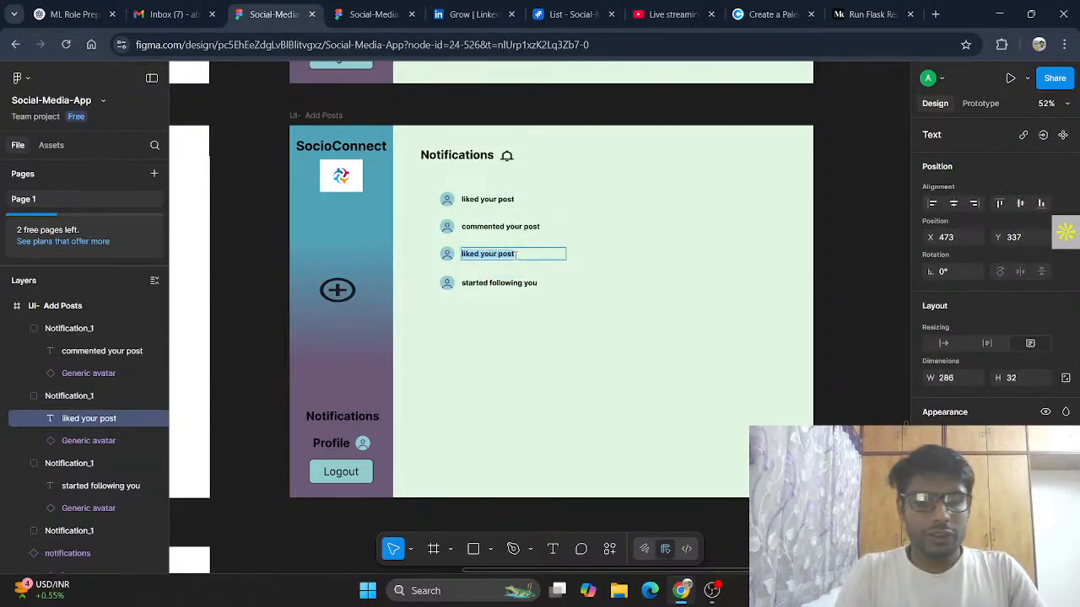
type("New Lo")
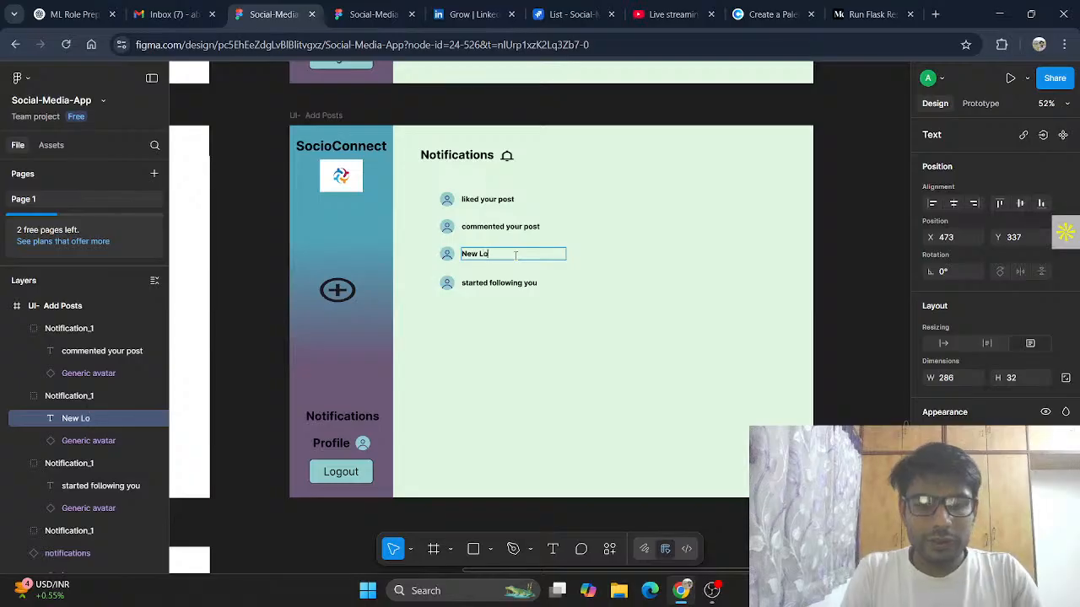
type("gin found")
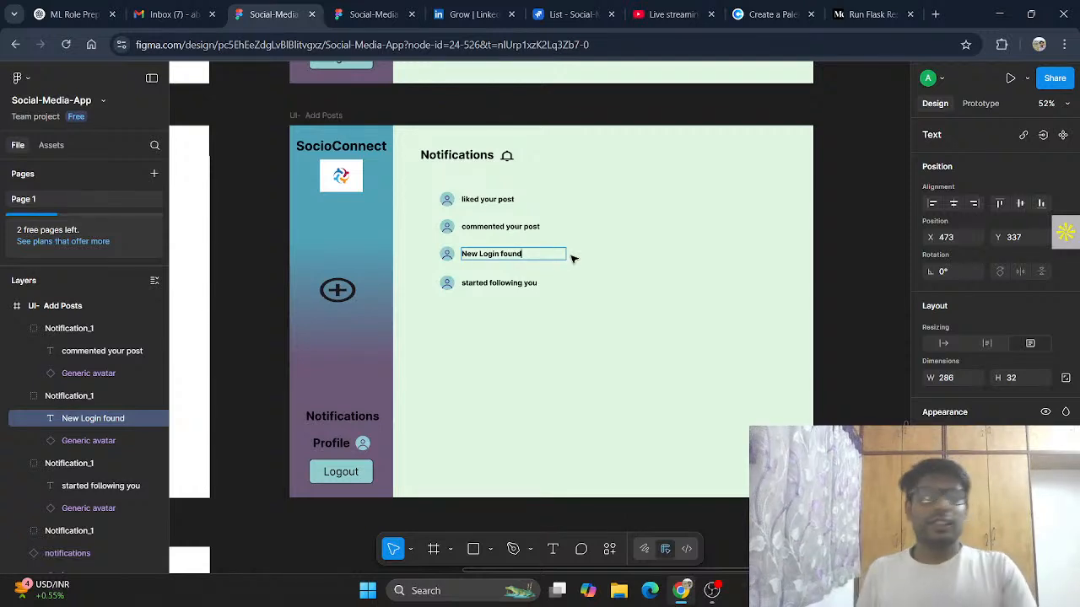
Step: Align the fourth notification, "started following you", with the three notifications above it
key("Escape")
left_click(548, 365)
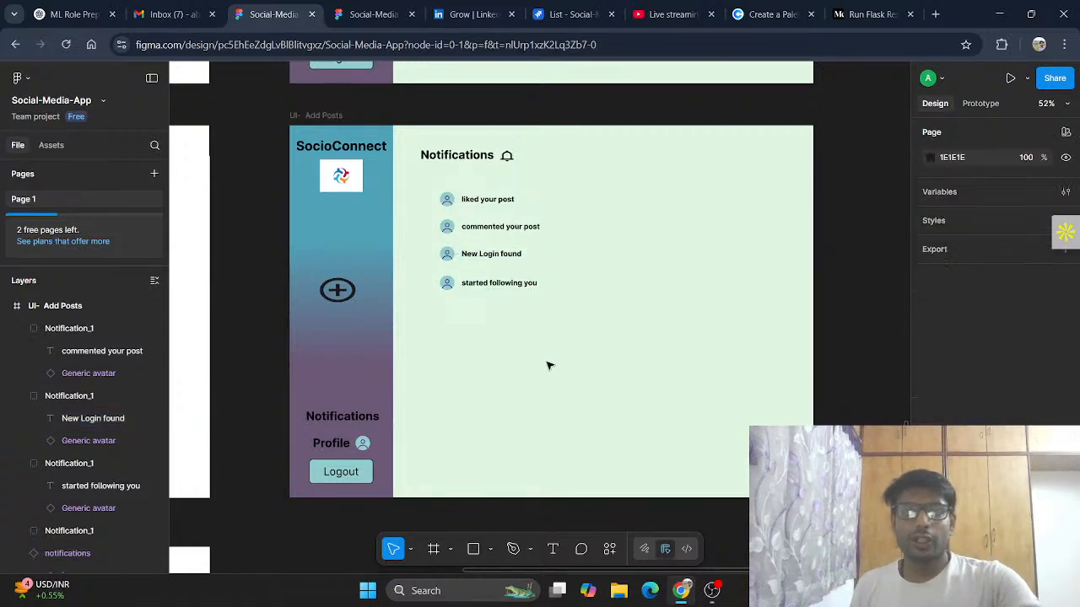
left_click(469, 288)
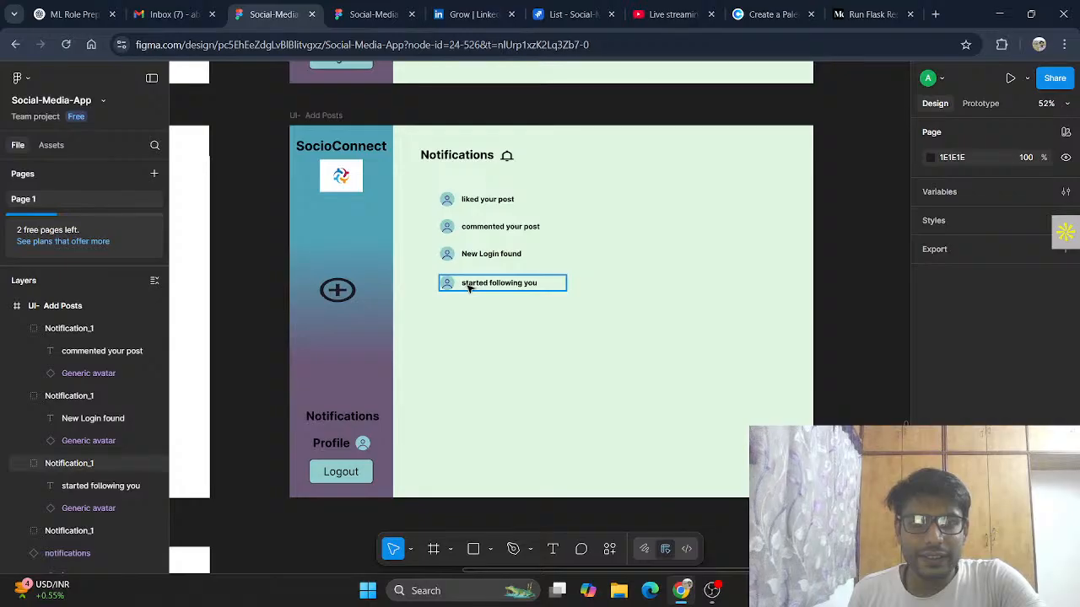
left_click_drag(469, 288, 467, 287)
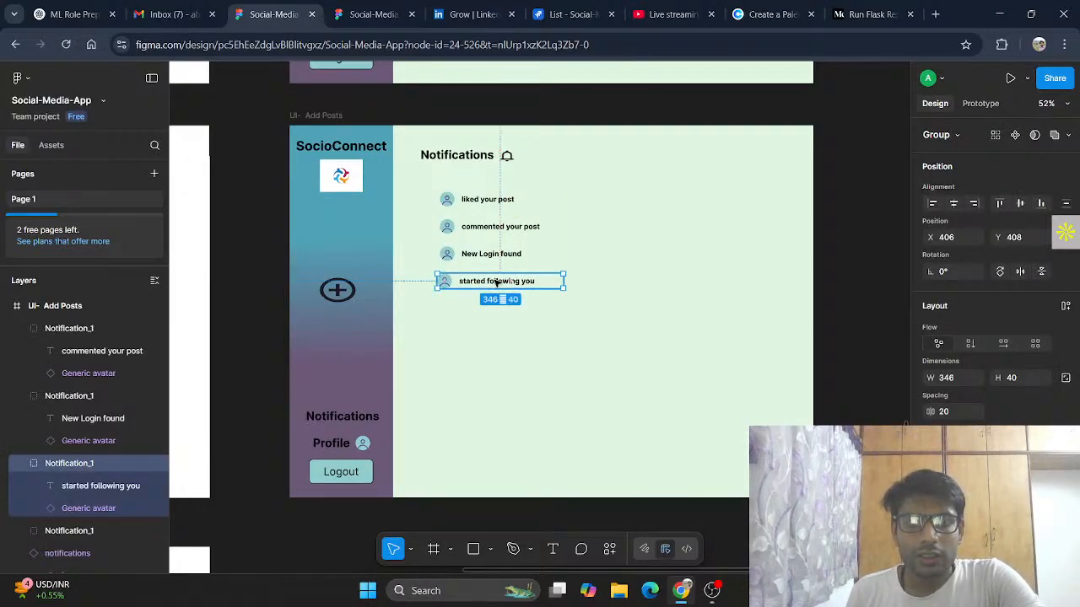
left_click_drag(497, 282, 498, 285)
left_click(506, 394)
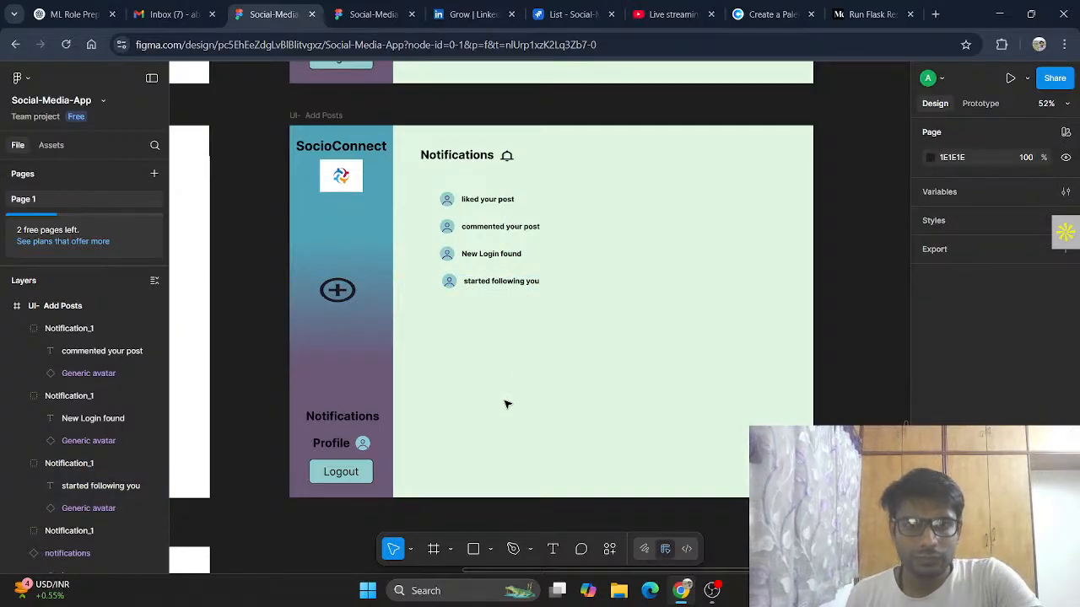
scroll(498, 337, "up", 5)
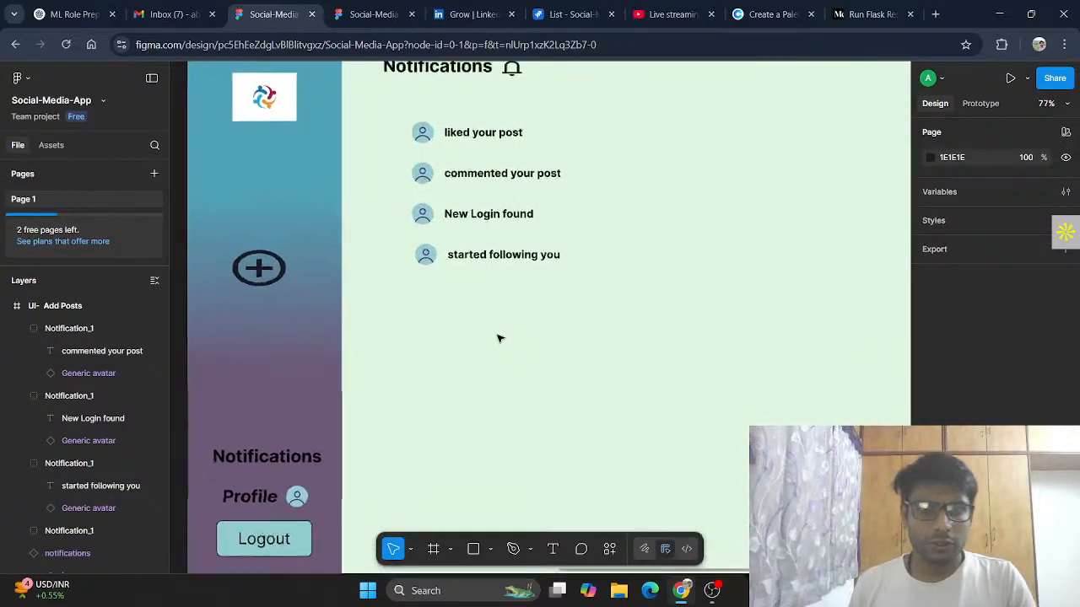
scroll(498, 337, "up", 4)
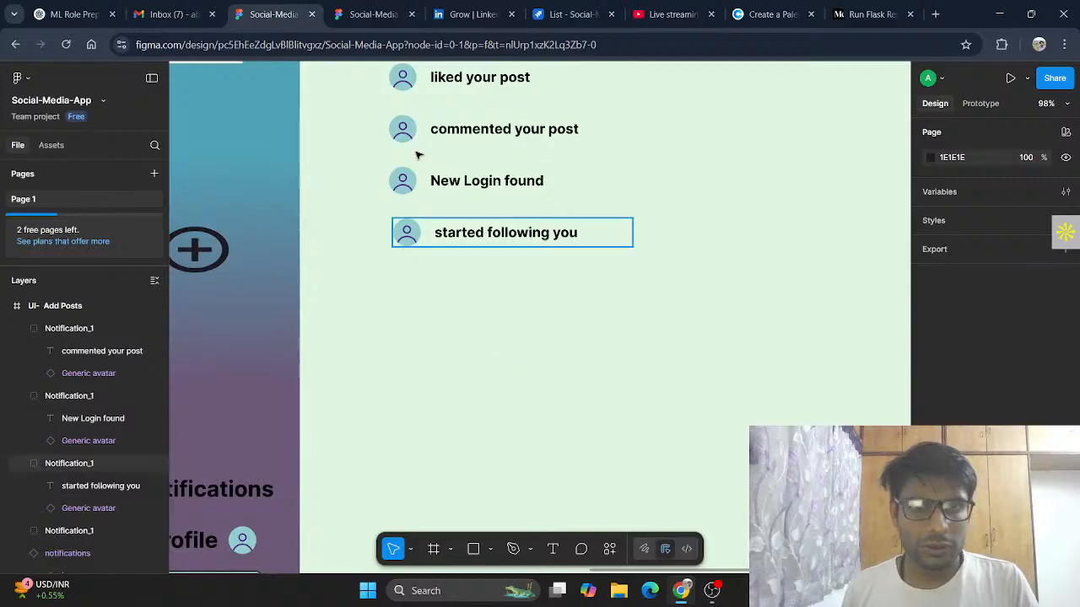
left_click(464, 234)
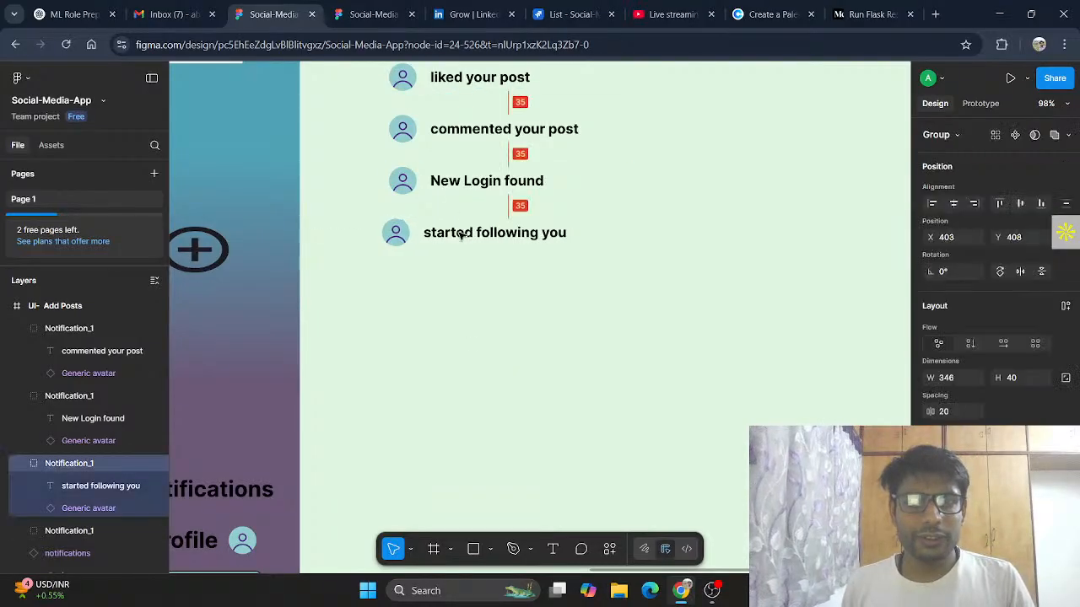
left_click_drag(461, 236, 469, 232)
left_click(491, 327)
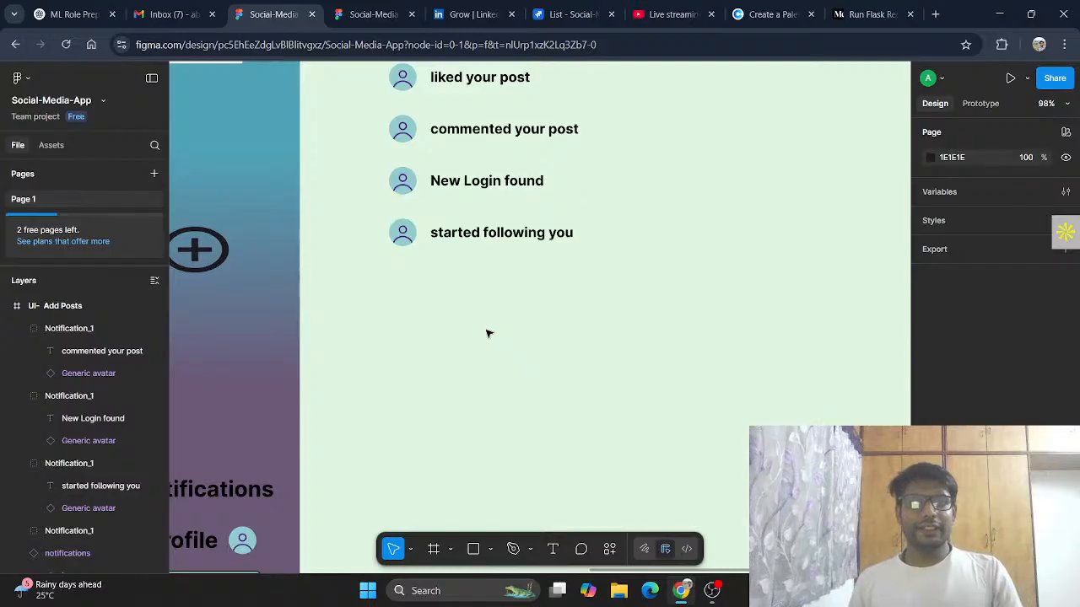
Step: Rename the notifications page frame as "UI- Notification"
scroll(488, 334, "up", 1)
scroll(491, 335, "down", 3)
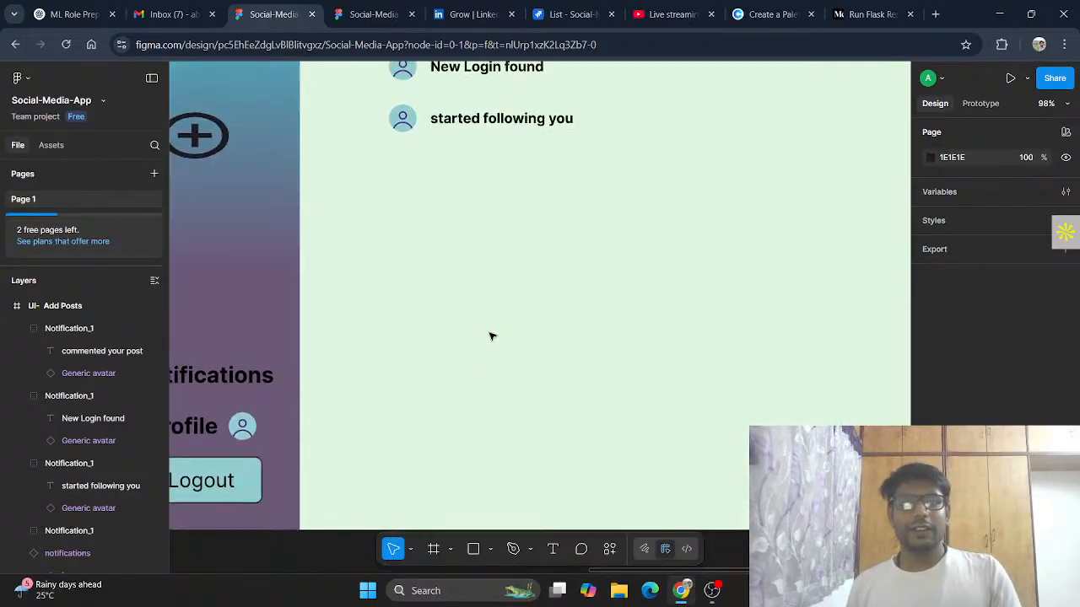
scroll(494, 334, "down", 5)
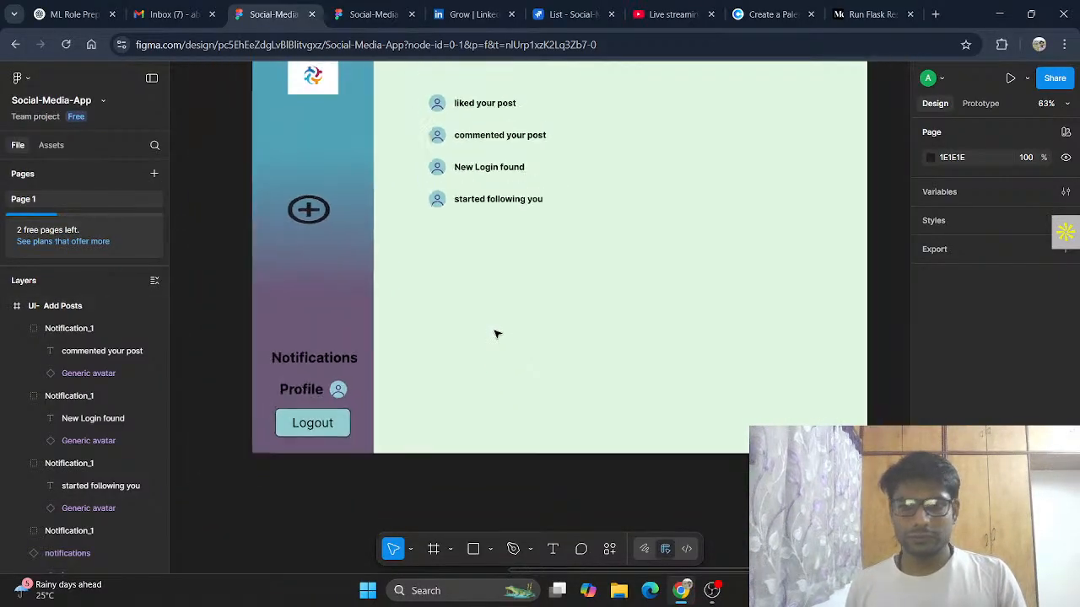
scroll(496, 334, "down", 2)
scroll(498, 331, "up", 2)
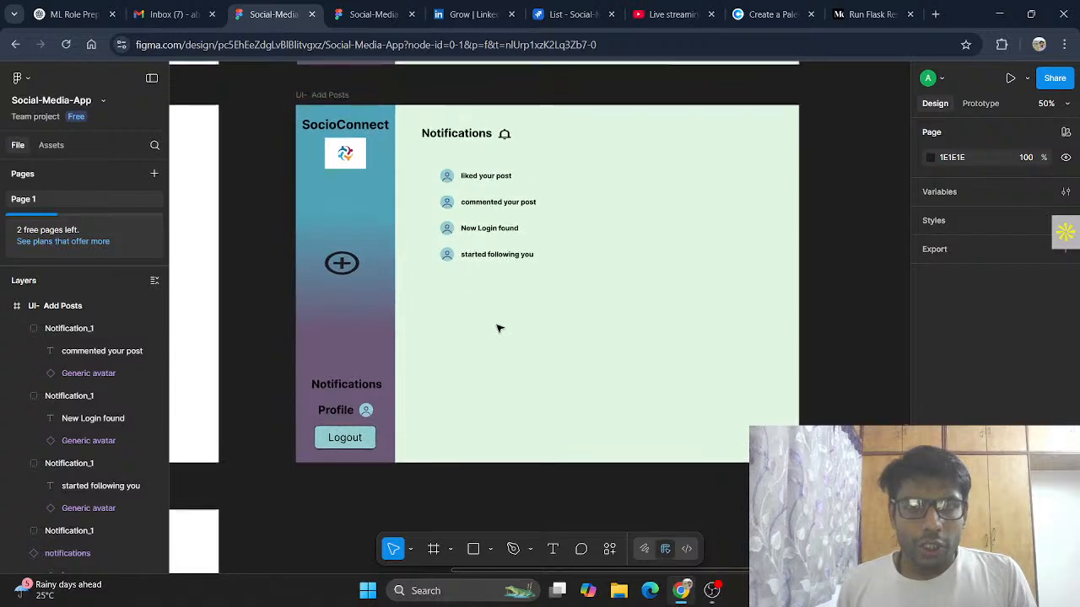
scroll(498, 329, "up", 2)
left_click(336, 223)
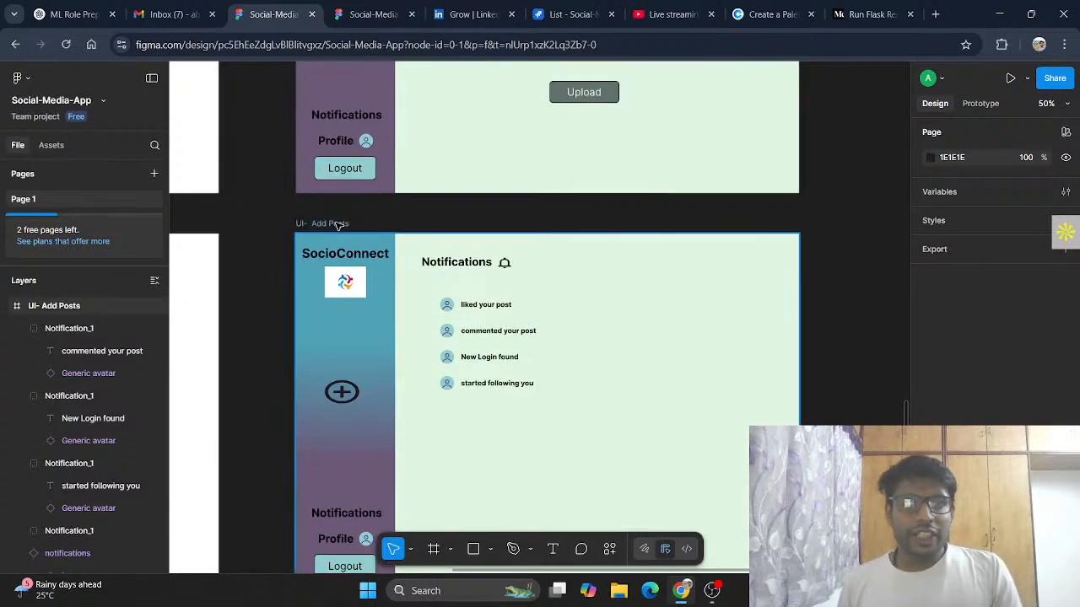
double_click(336, 224)
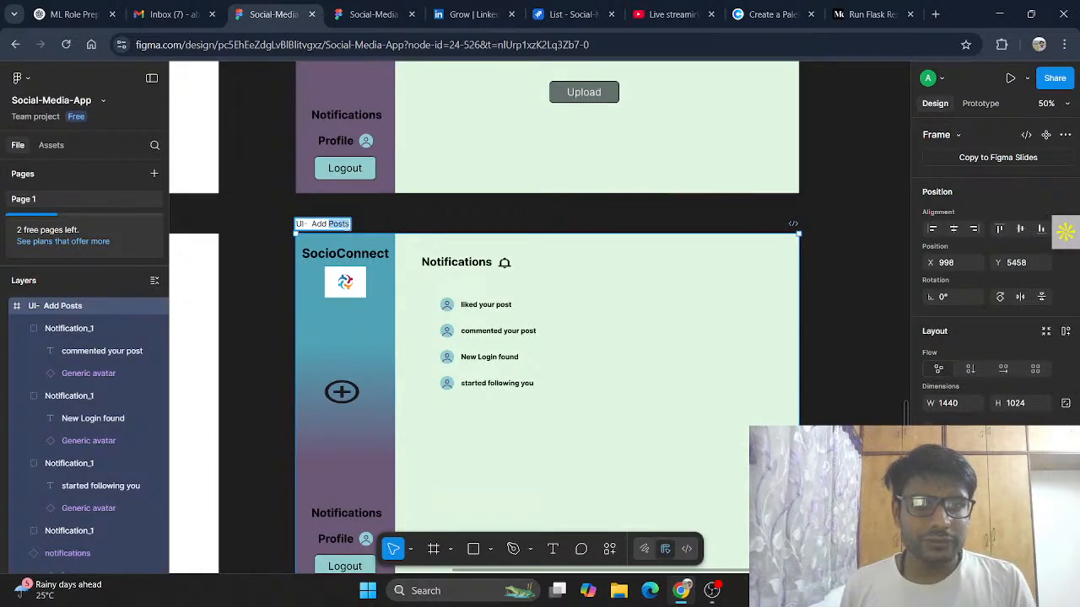
left_click(351, 225)
left_click_drag(350, 225, 311, 224)
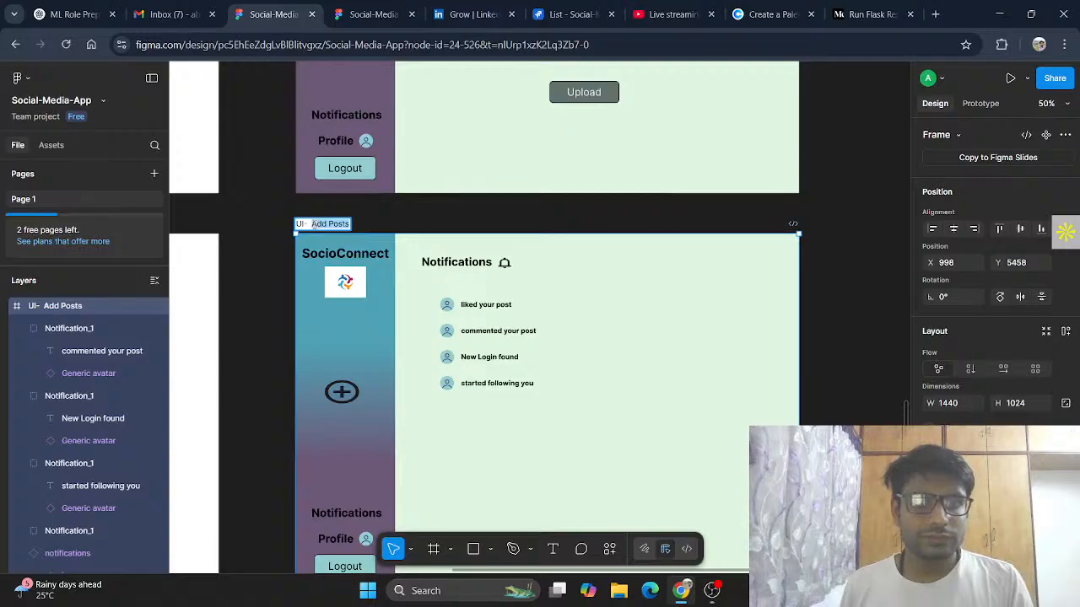
type("Noti")
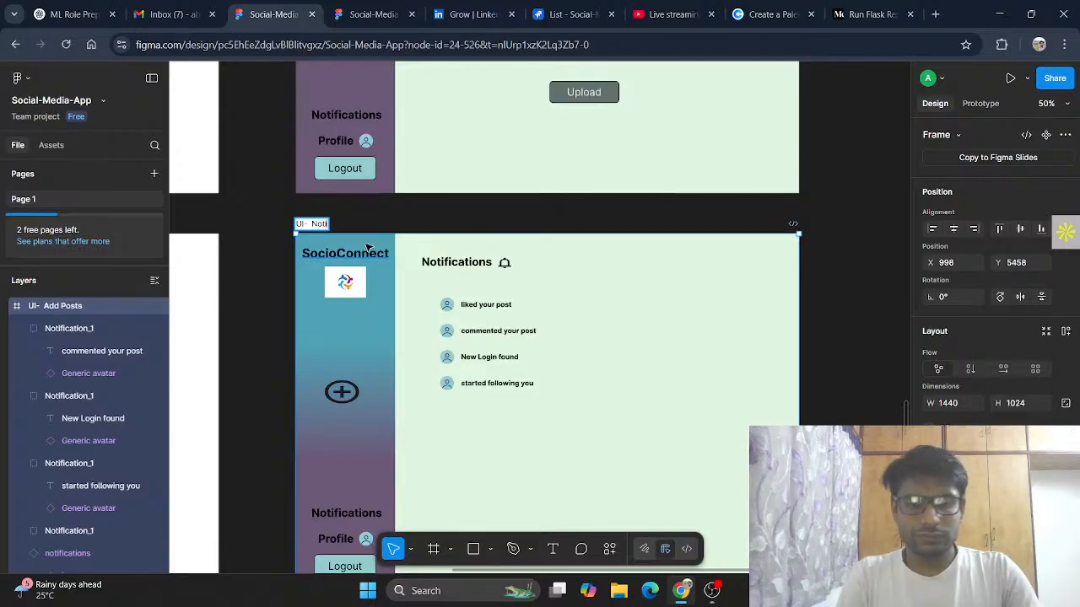
type("fication")
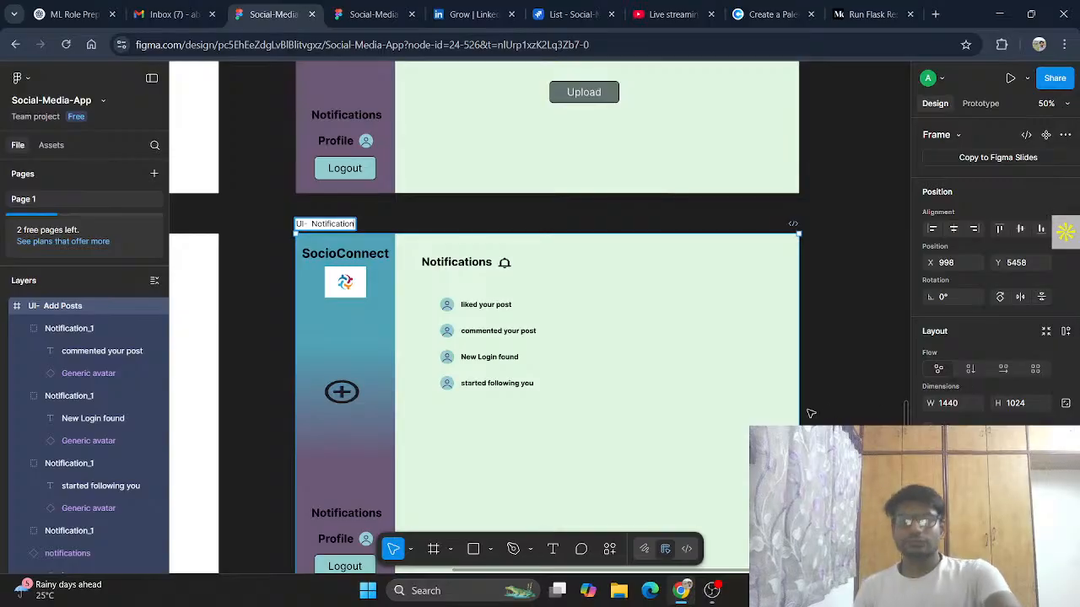
left_click(837, 409)
Step: Pan across the canvas to review the neighbouring frames, including the Comment Page wireframe
scroll(727, 254, "down", 5)
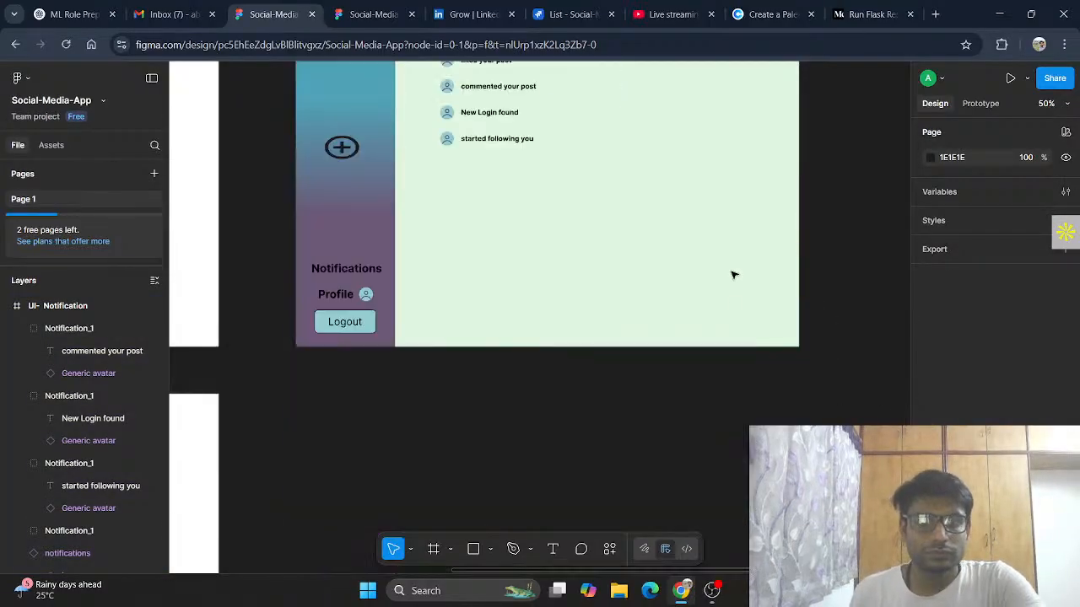
scroll(703, 360, "down", 1)
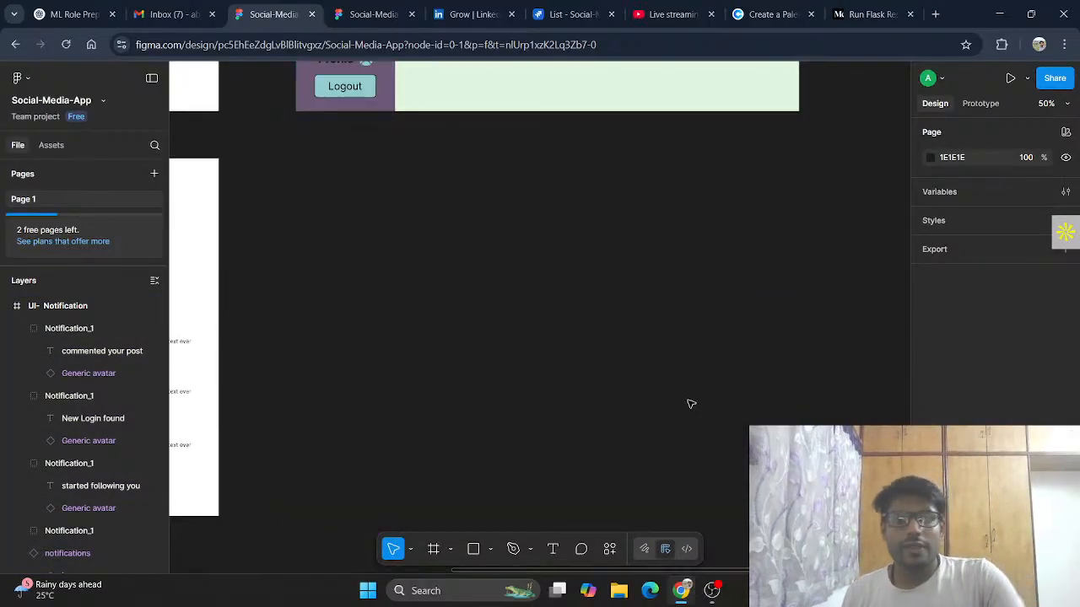
scroll(689, 399, "left", 9)
scroll(689, 400, "left", 1)
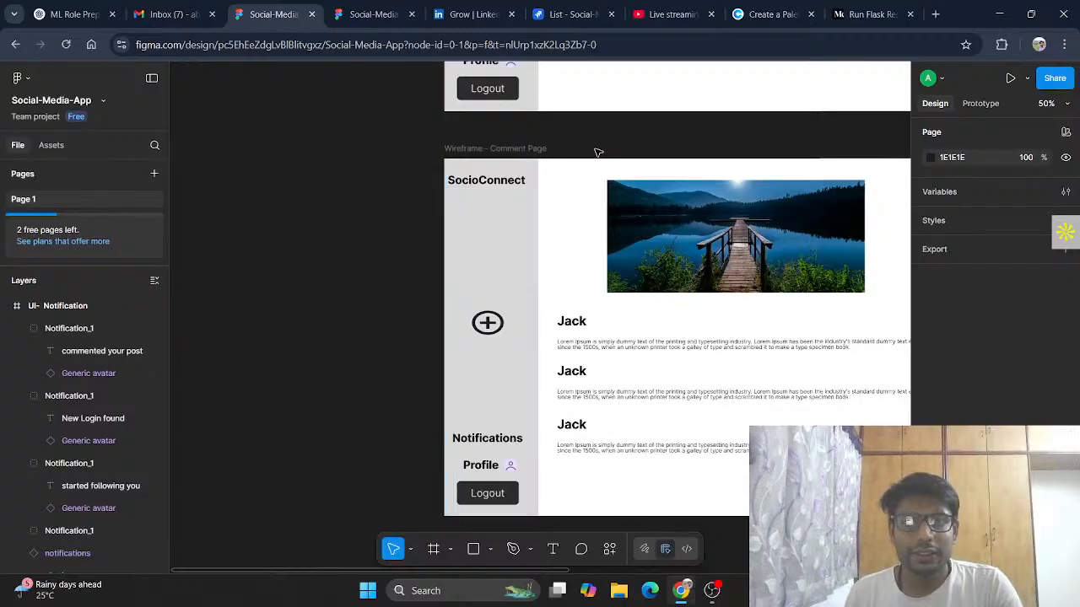
scroll(650, 429, "right", 3)
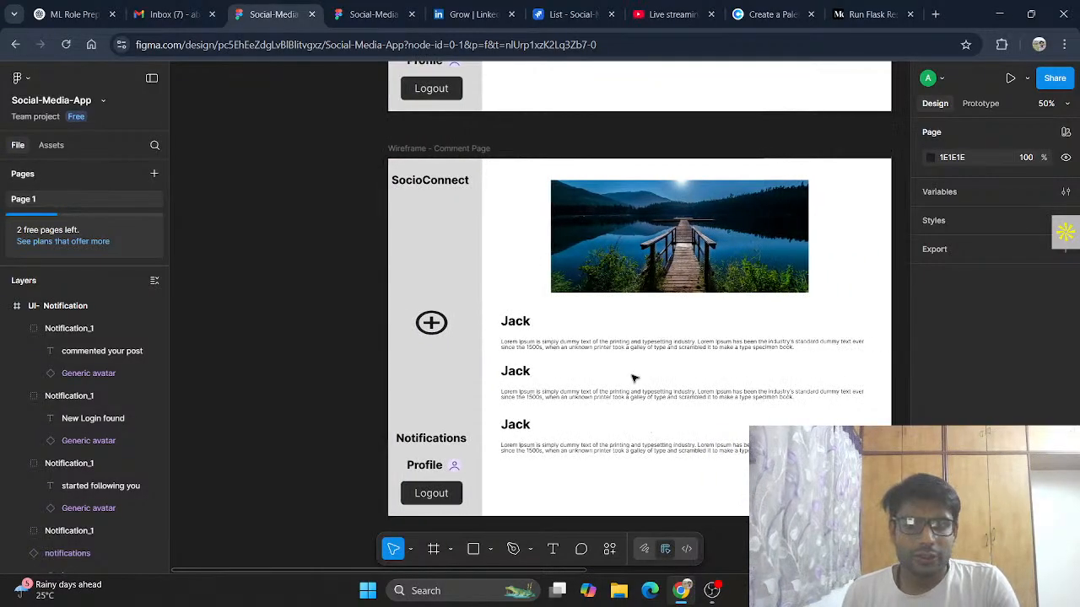
scroll(798, 200, "right", 10)
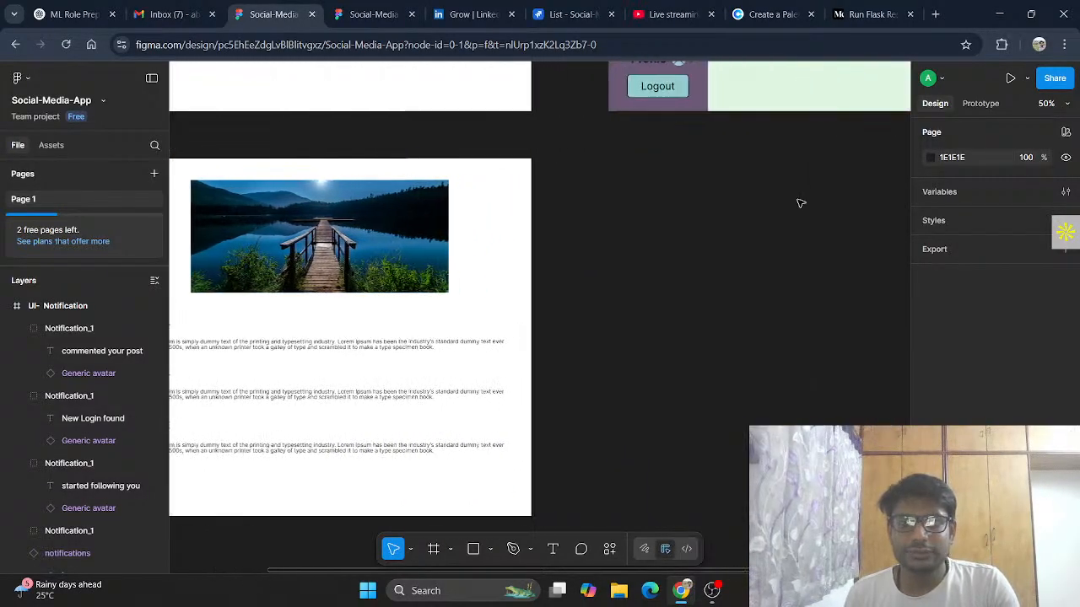
scroll(722, 196, "up", 5)
scroll(723, 197, "up", 5)
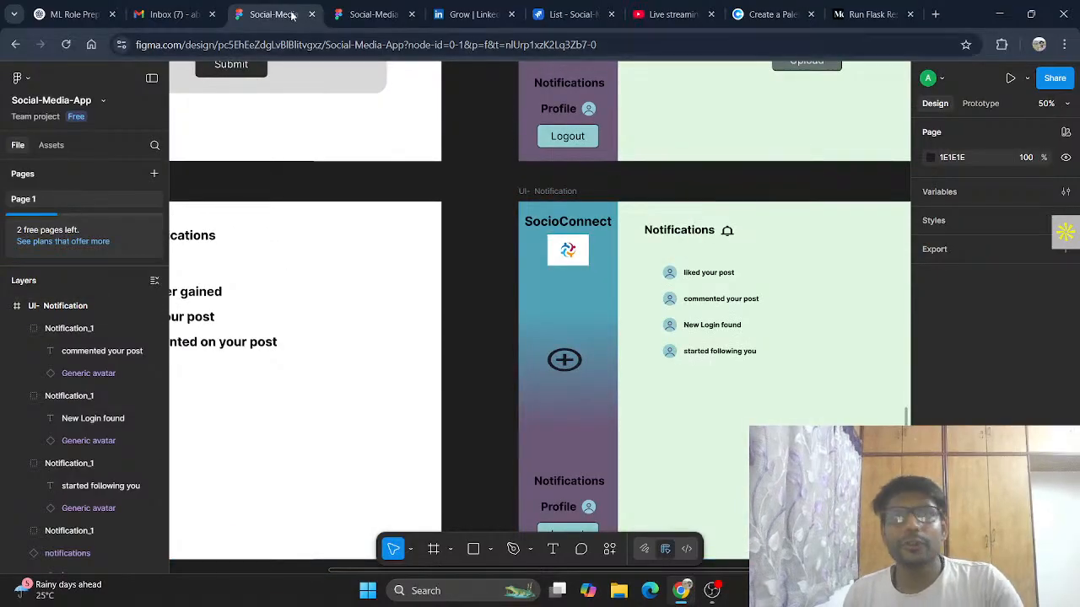
Step: In Jira, mark the Notification task as Done and set the Comment Page task to In Progress
left_click(561, 15)
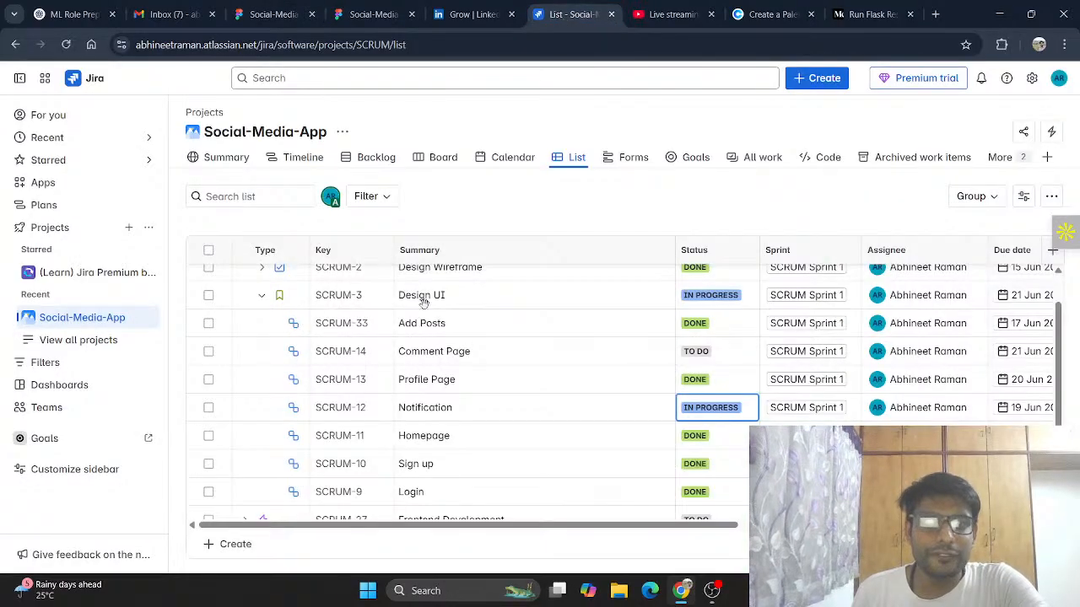
left_click(706, 412)
left_click(705, 488)
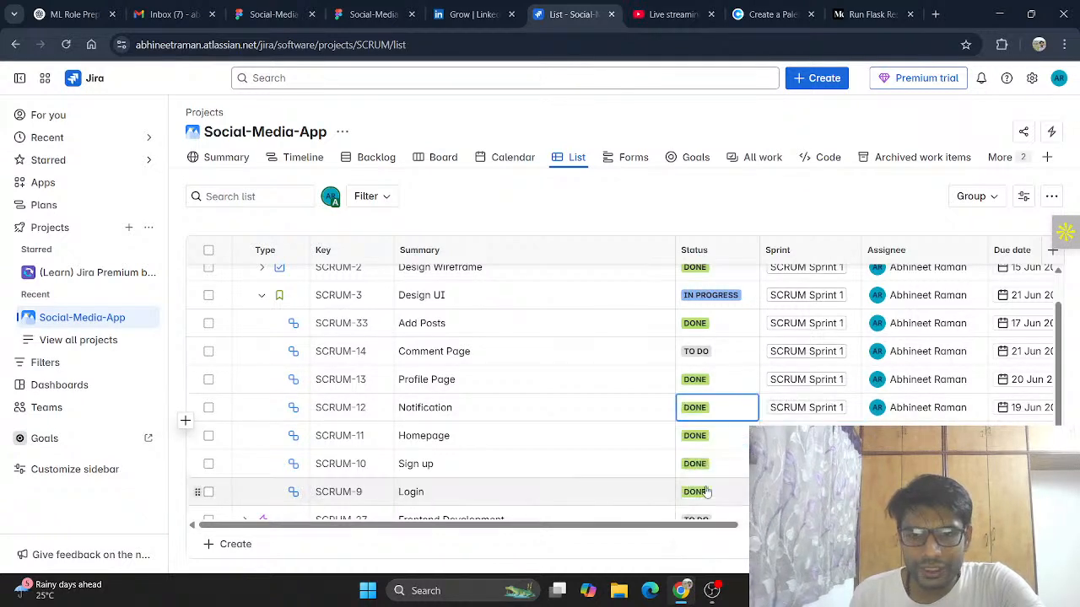
left_click(696, 351)
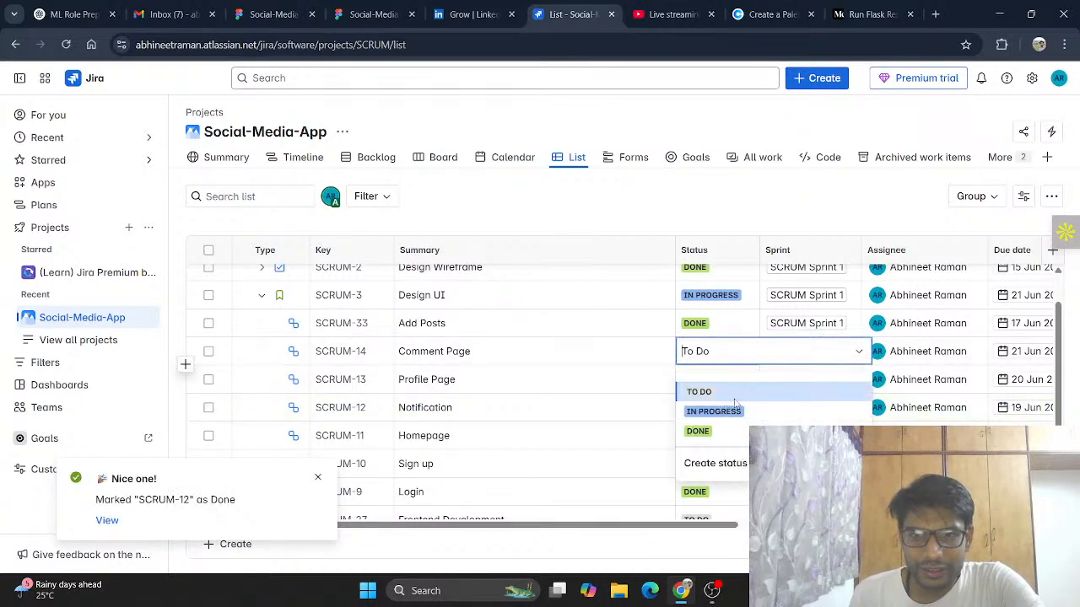
left_click(713, 411)
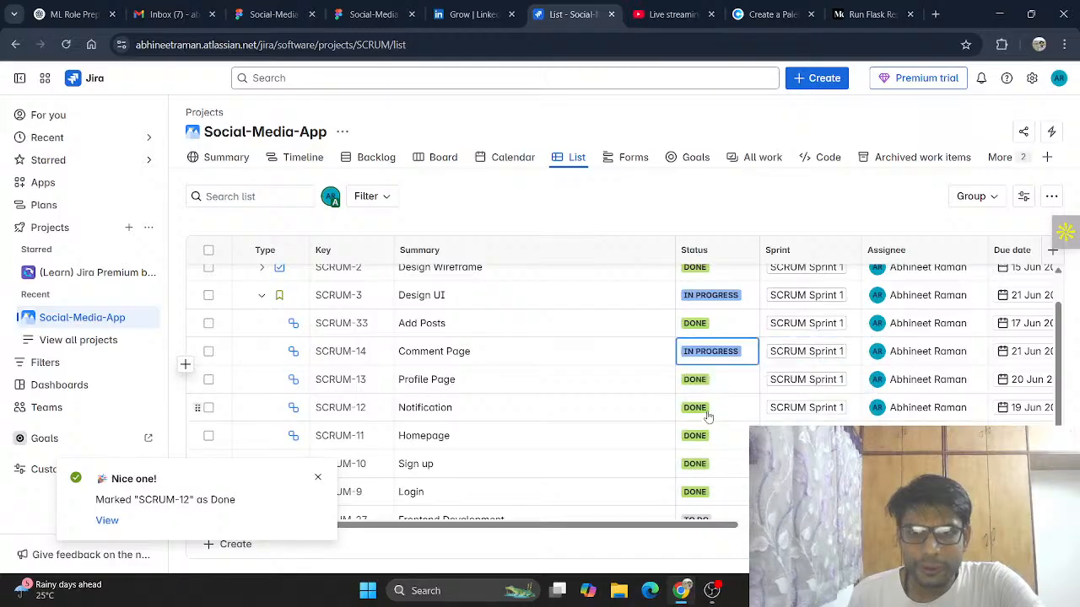
Step: Back in Figma, duplicate the UI- Notification frame and place the copy below the original
left_click(258, 17)
scroll(656, 352, "down", 3)
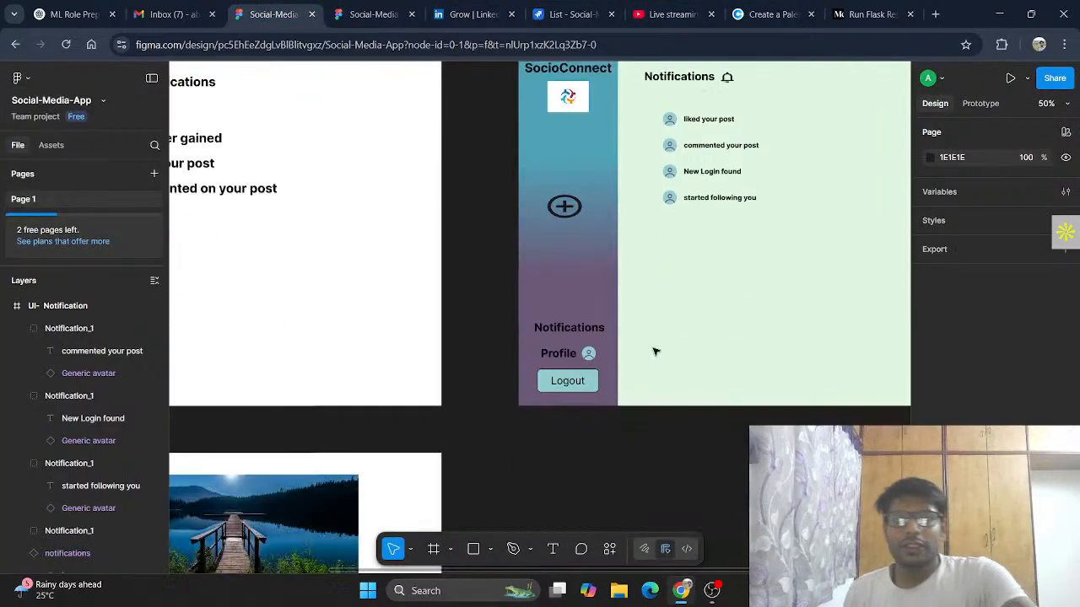
scroll(655, 352, "up", 2)
left_click(553, 107)
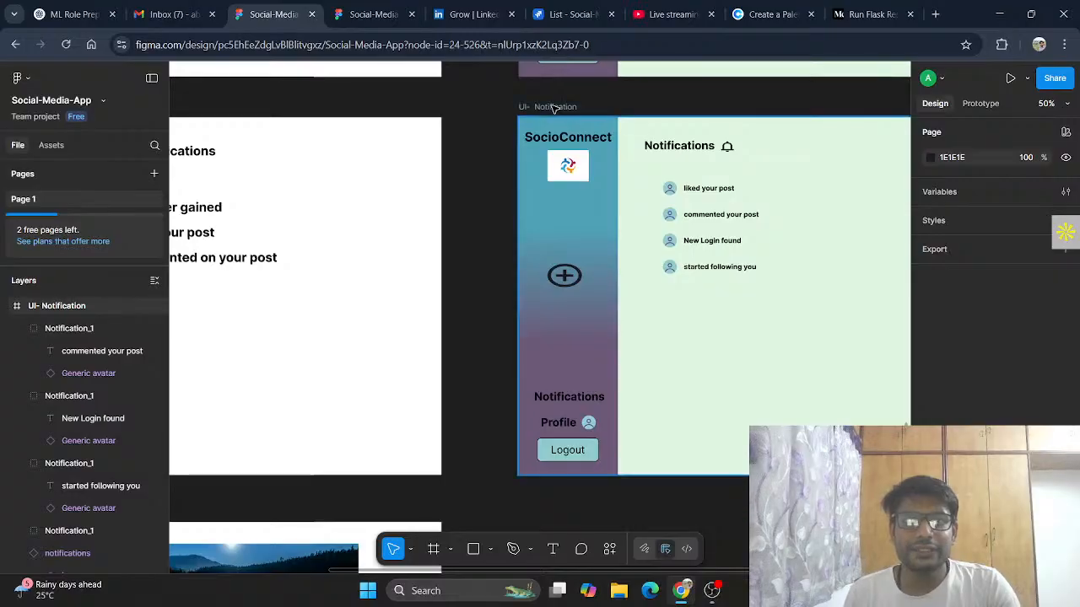
scroll(594, 351, "down", 4)
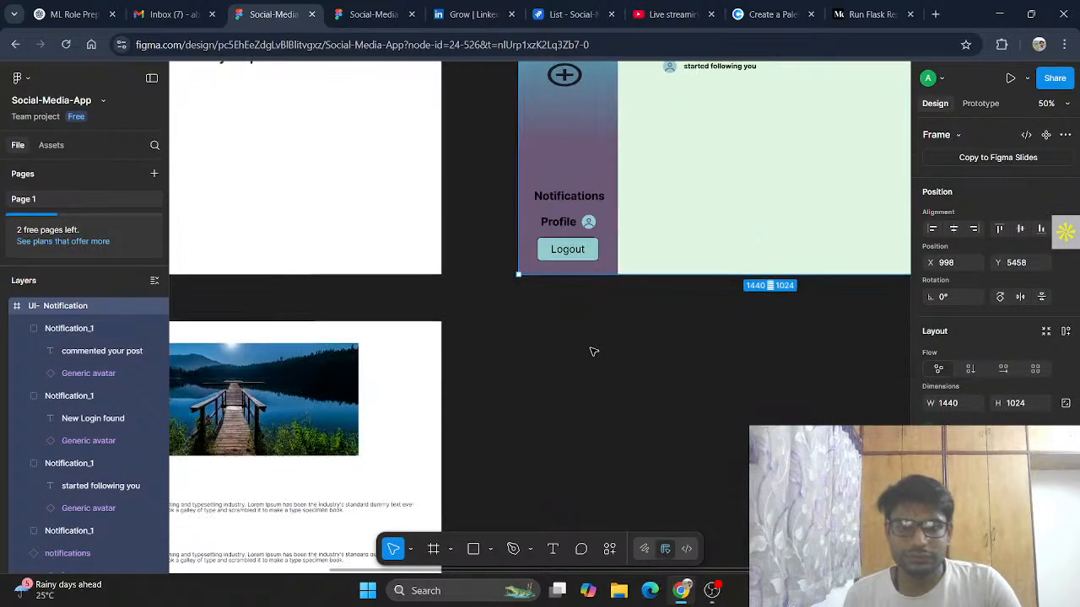
scroll(594, 351, "down", 3)
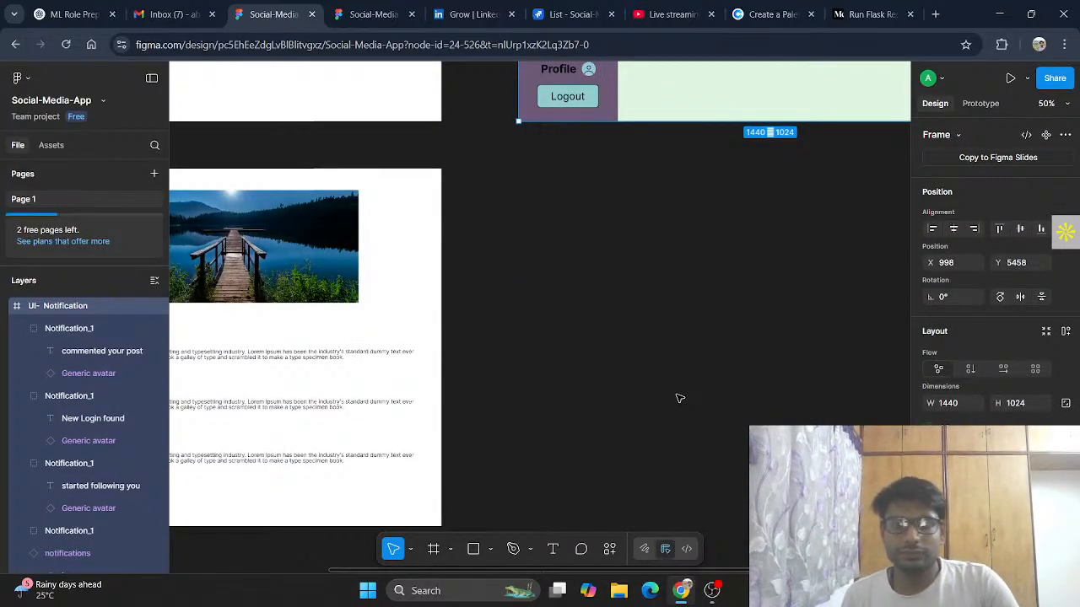
key("ctrl+d")
left_click_drag(666, 83, 420, 506)
Step: Delete the notifications heading and notification list from the duplicated frame
scroll(653, 384, "left", 3)
left_click_drag(654, 384, 574, 358)
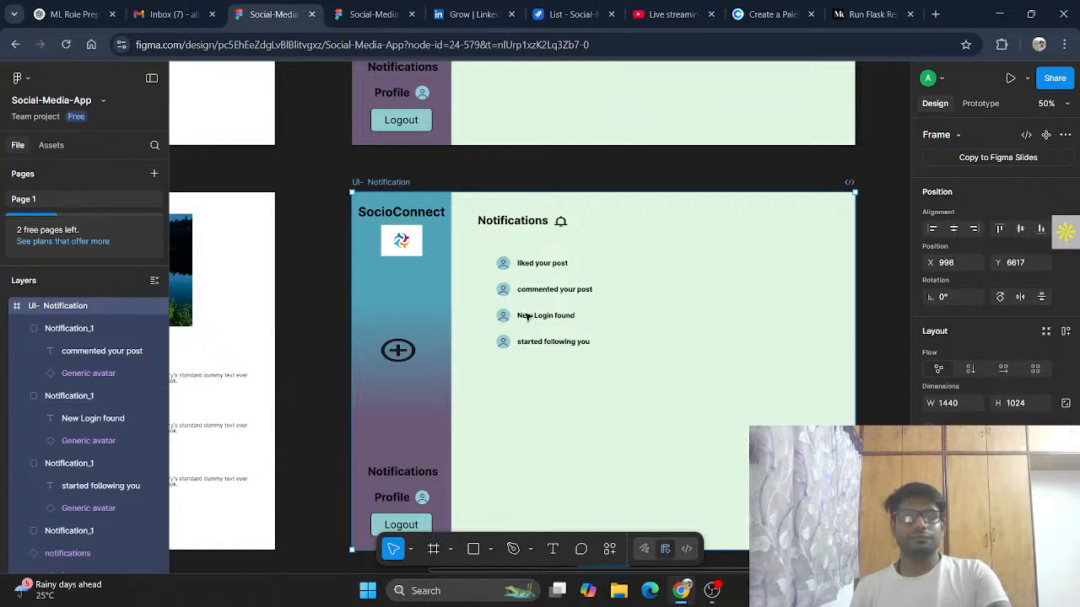
left_click_drag(470, 211, 636, 366)
key("Delete")
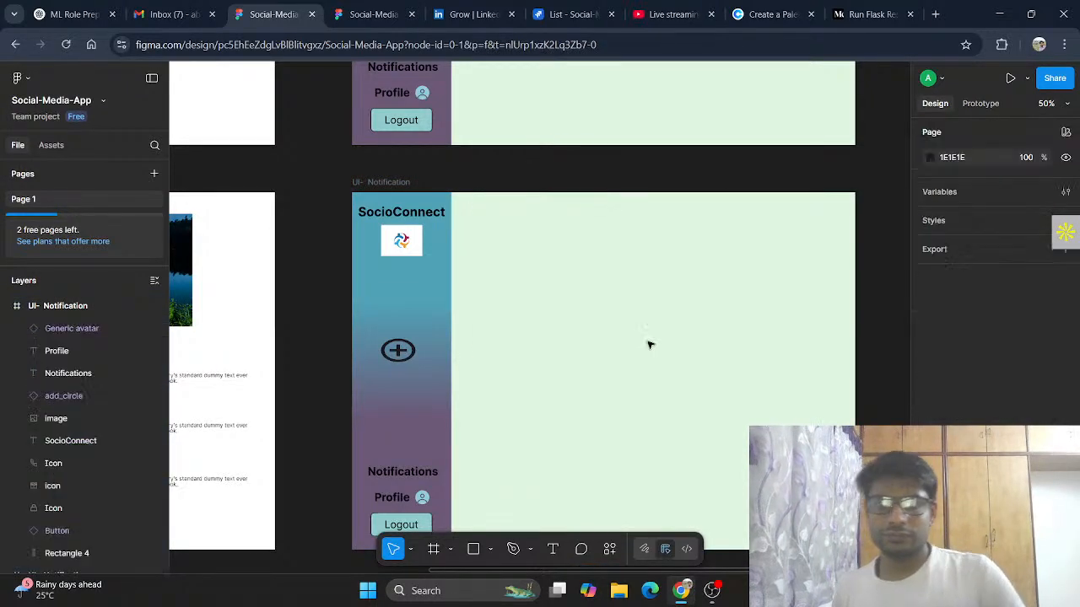
Step: Copy the image and three comment blocks from the Comment Page wireframe and paste them into the duplicated frame's content area
scroll(338, 309, "left", 8)
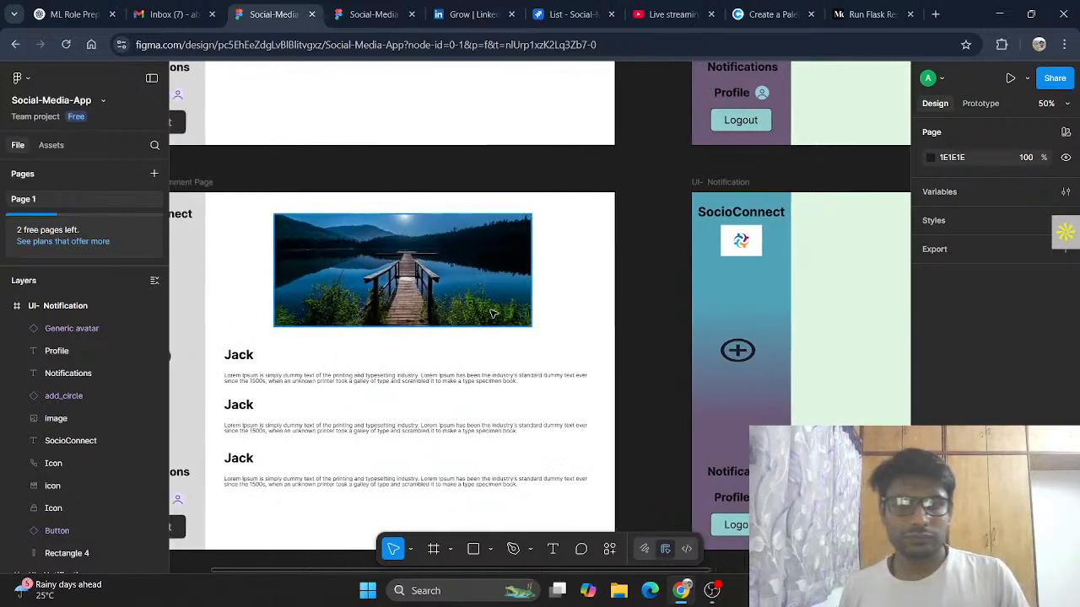
left_click(245, 212)
left_click_drag(242, 206, 614, 492)
scroll(636, 458, "right", 5)
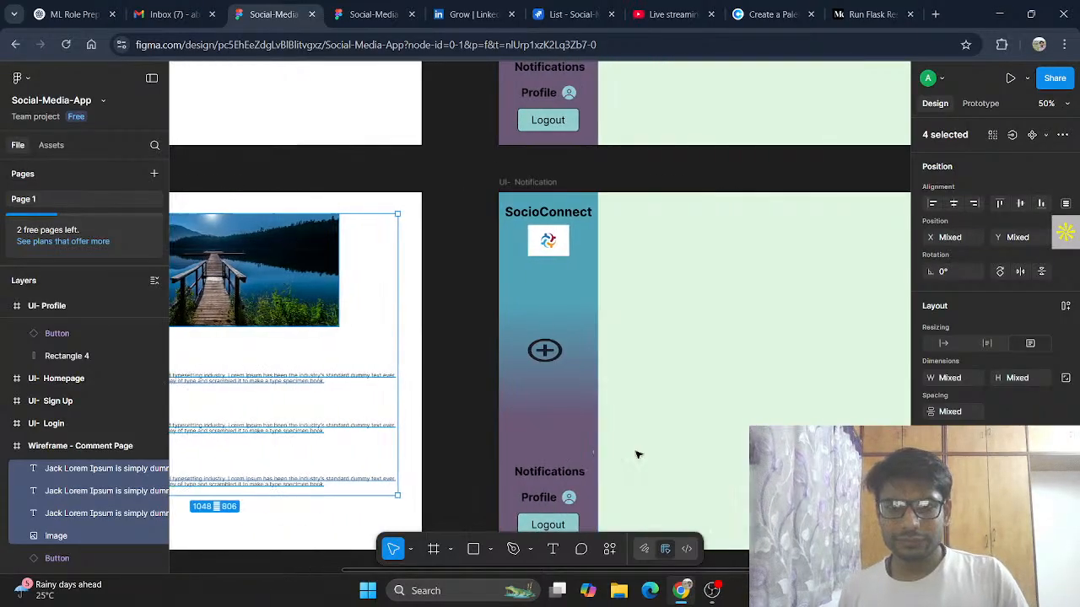
left_click(648, 254)
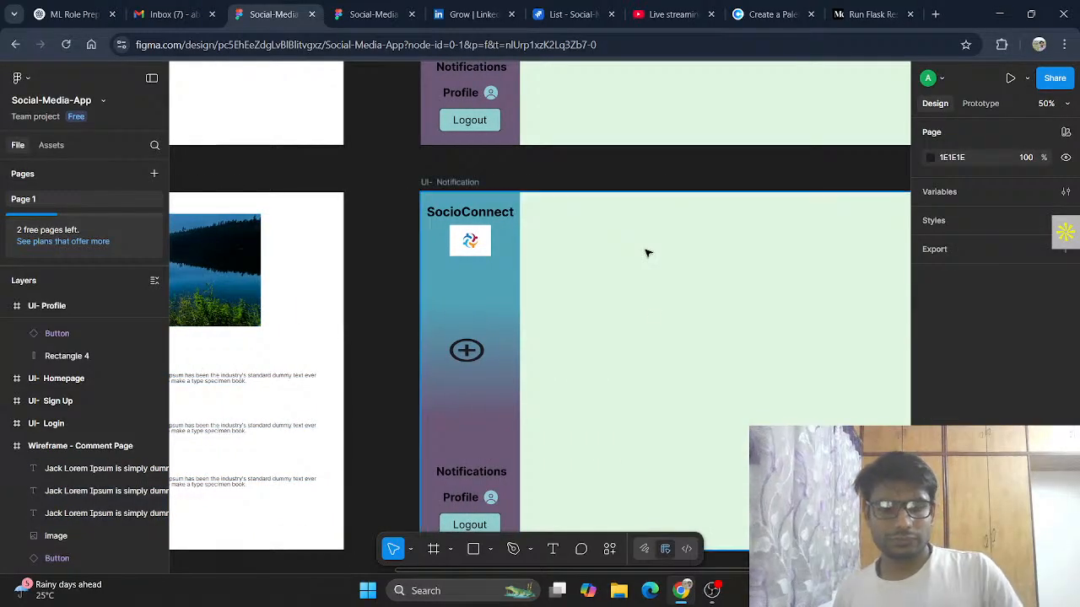
key("ctrl+v")
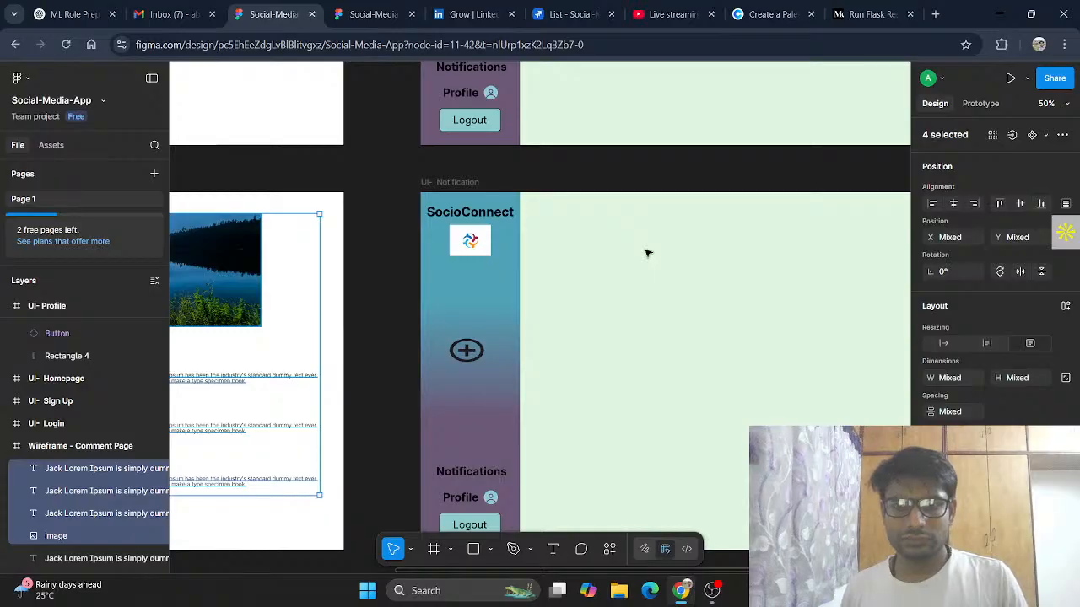
key("ctrl+z")
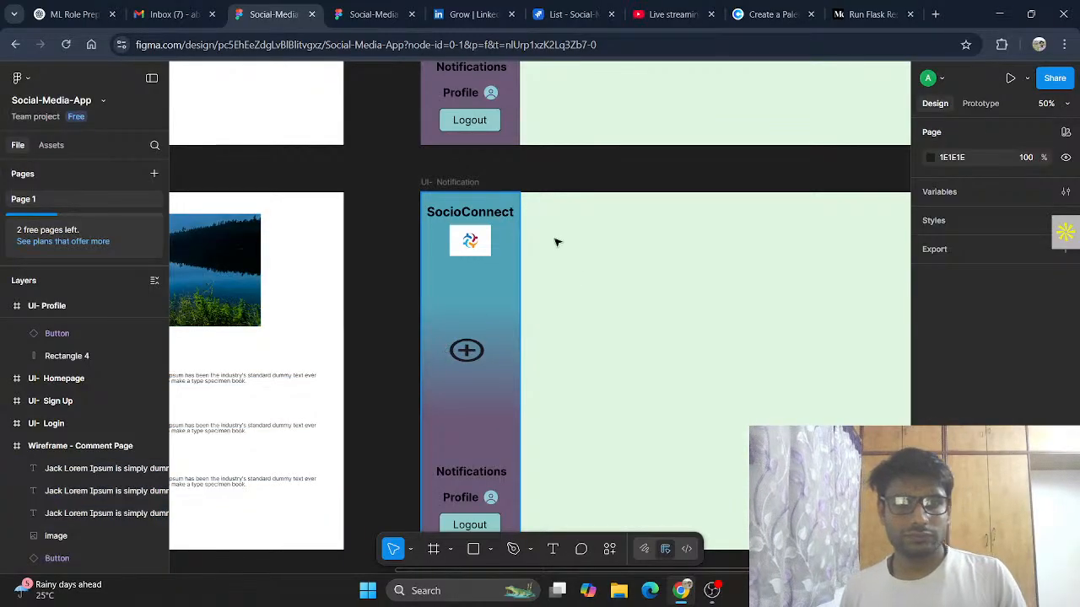
left_click(610, 225)
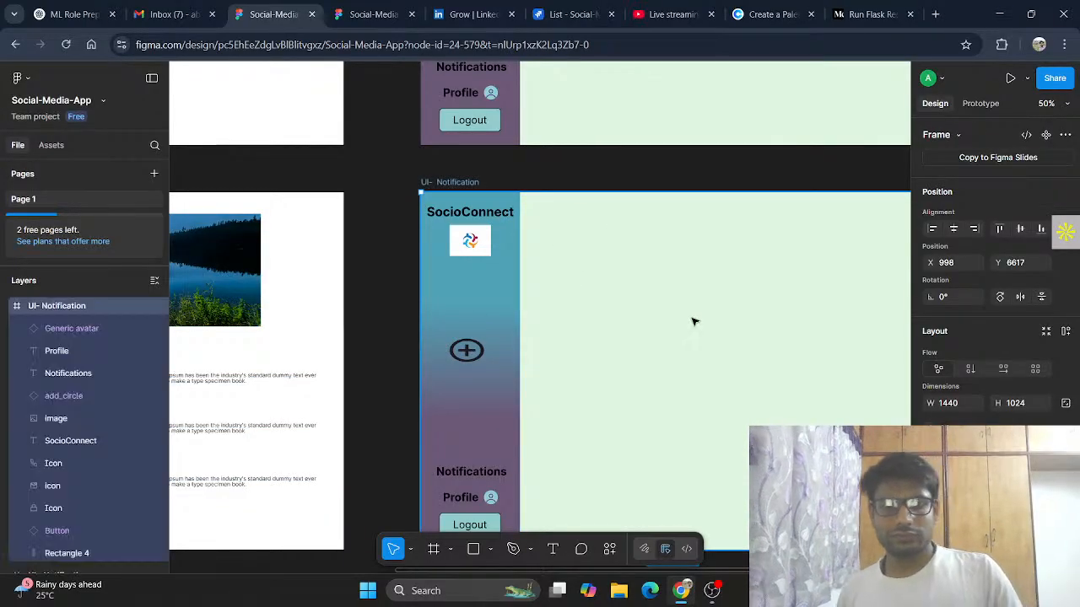
key("ctrl+v")
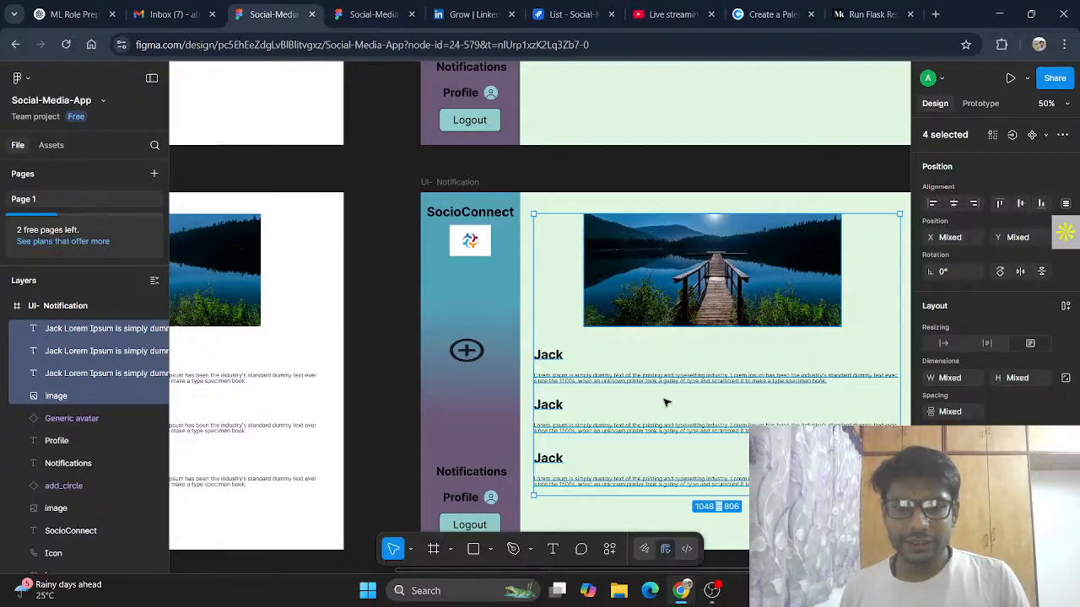
scroll(771, 359, "down", 2)
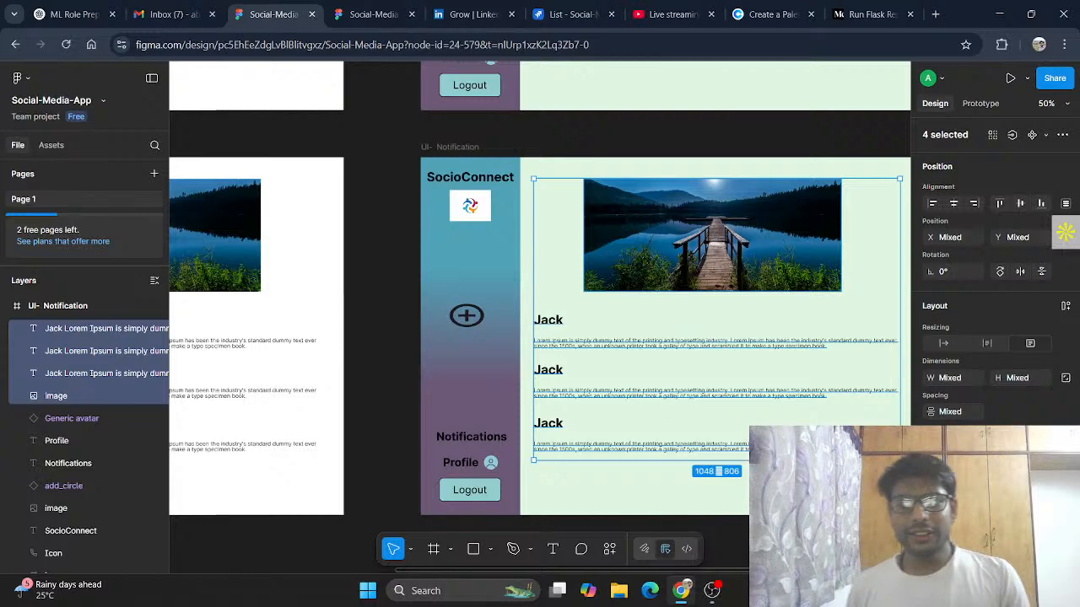
scroll(710, 353, "down", 2)
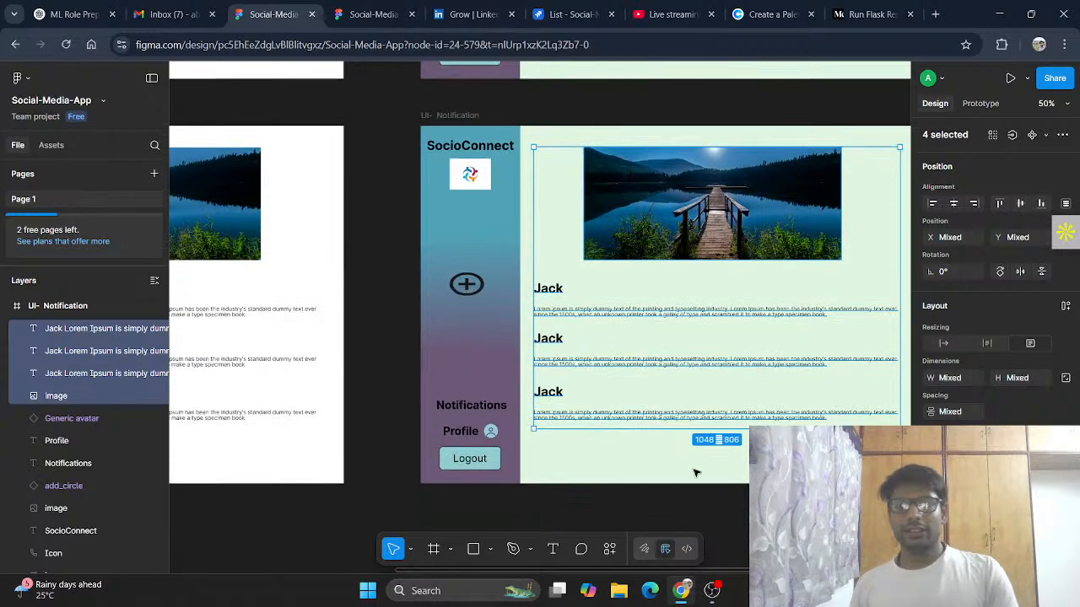
key("Escape")
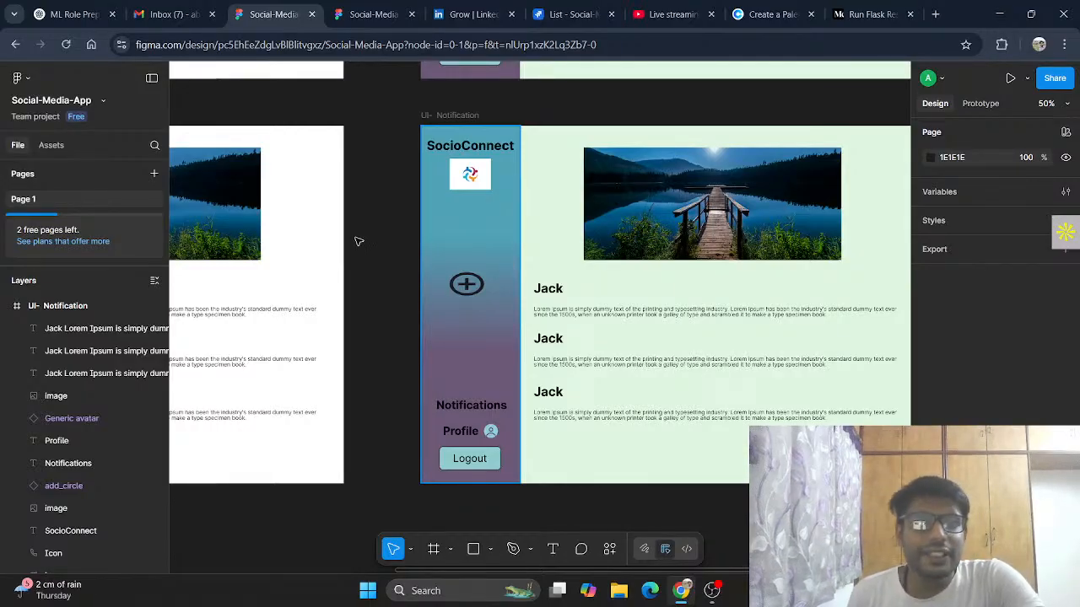
Step: Rename the duplicated frame to UI- Comment
left_click(459, 116)
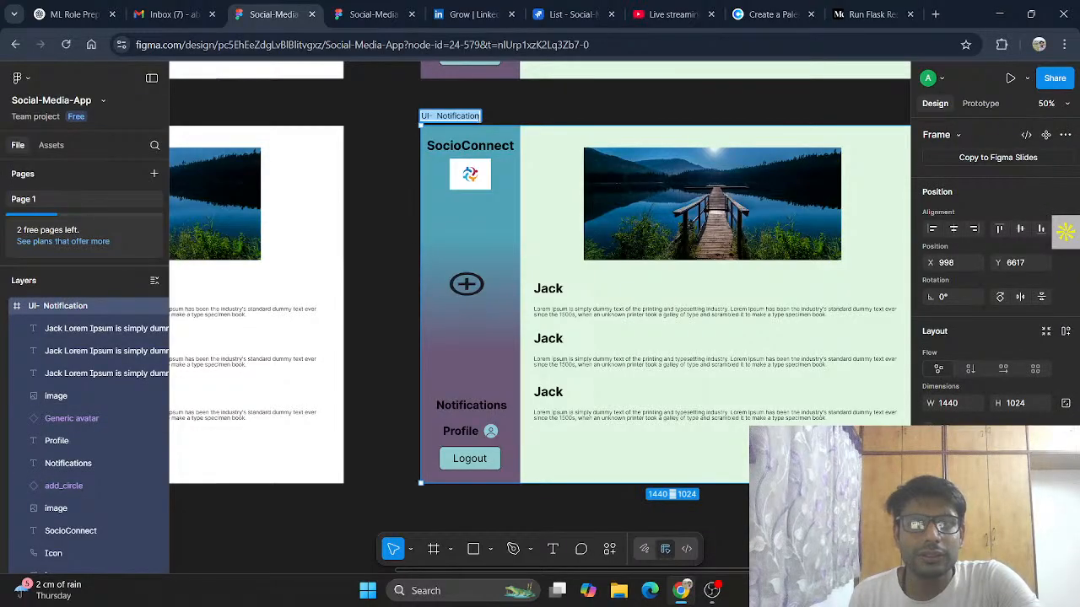
double_click(460, 117)
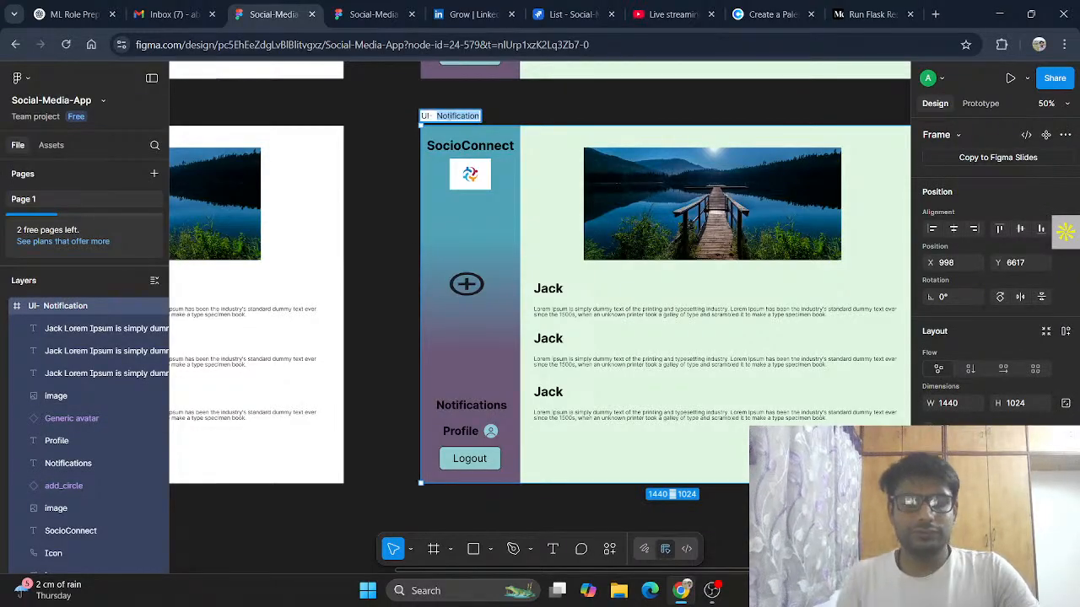
type("Comment")
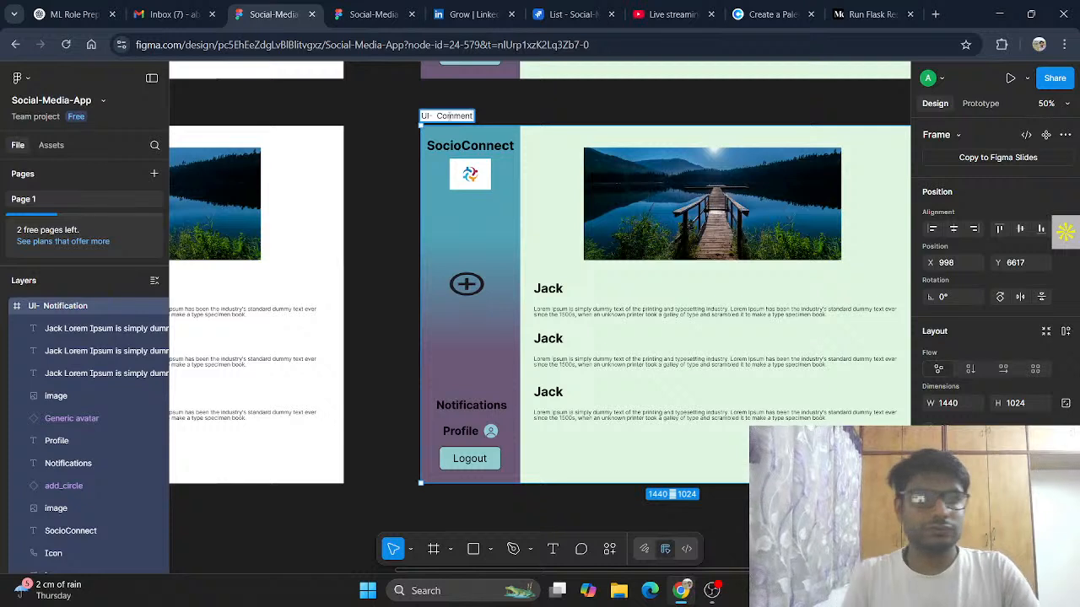
left_click(536, 108)
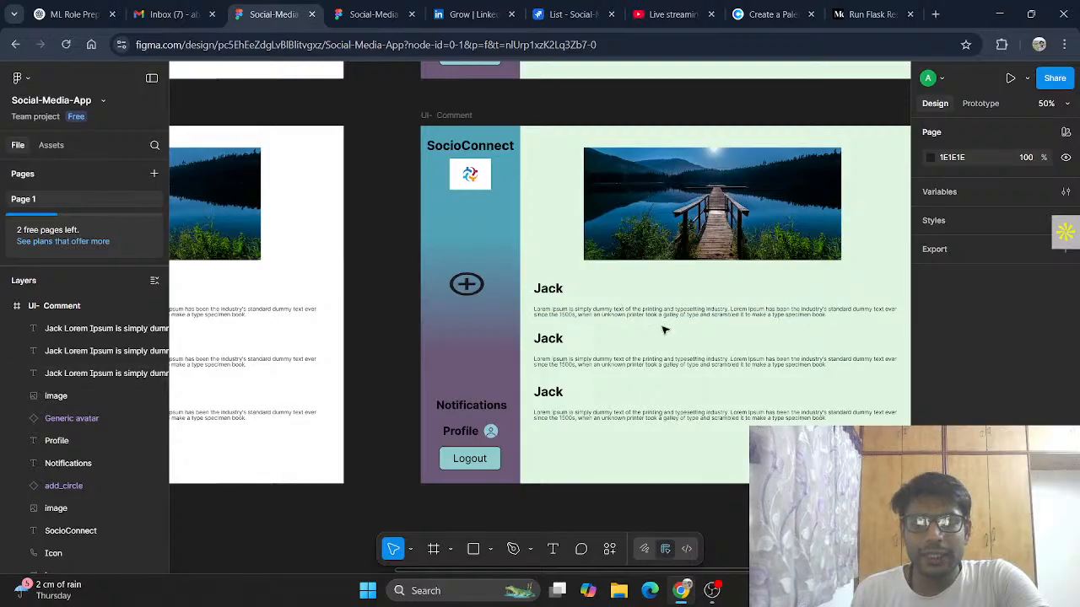
Step: Try moving the second comment text block within the UI- Comment frame and undo the move
scroll(745, 449, "down", 1)
scroll(731, 468, "right", 5)
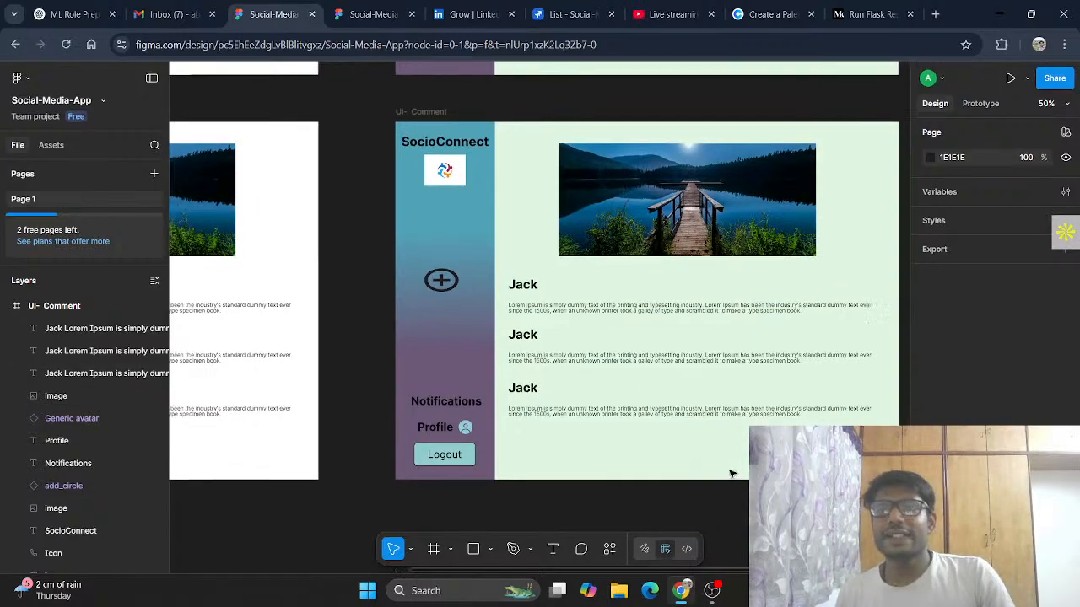
scroll(655, 289, "down", 1)
scroll(654, 290, "left", 1)
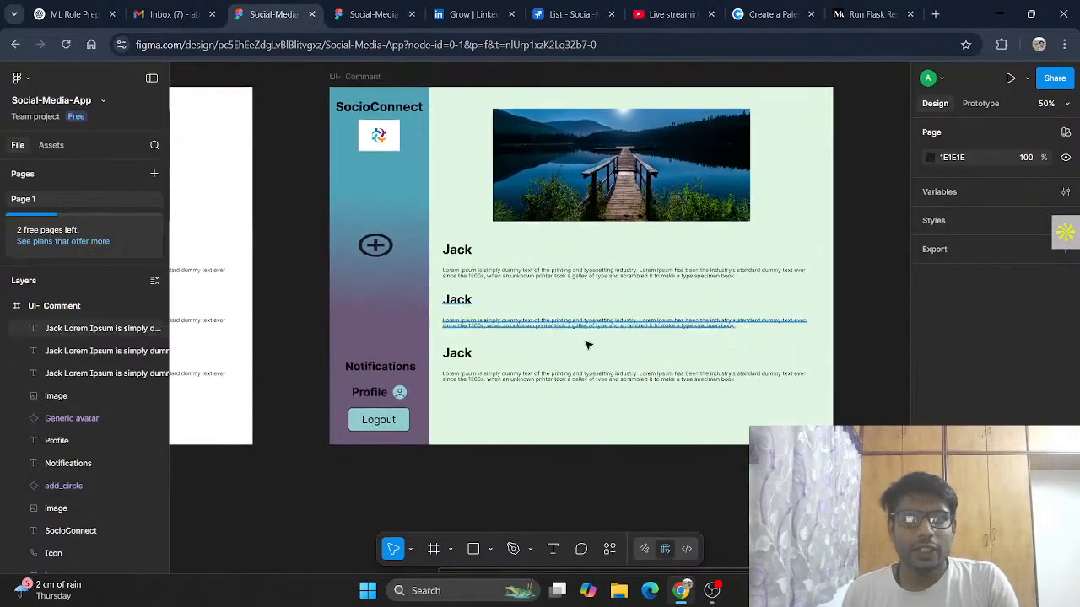
left_click_drag(602, 354, 483, 379)
key("ctrl+z")
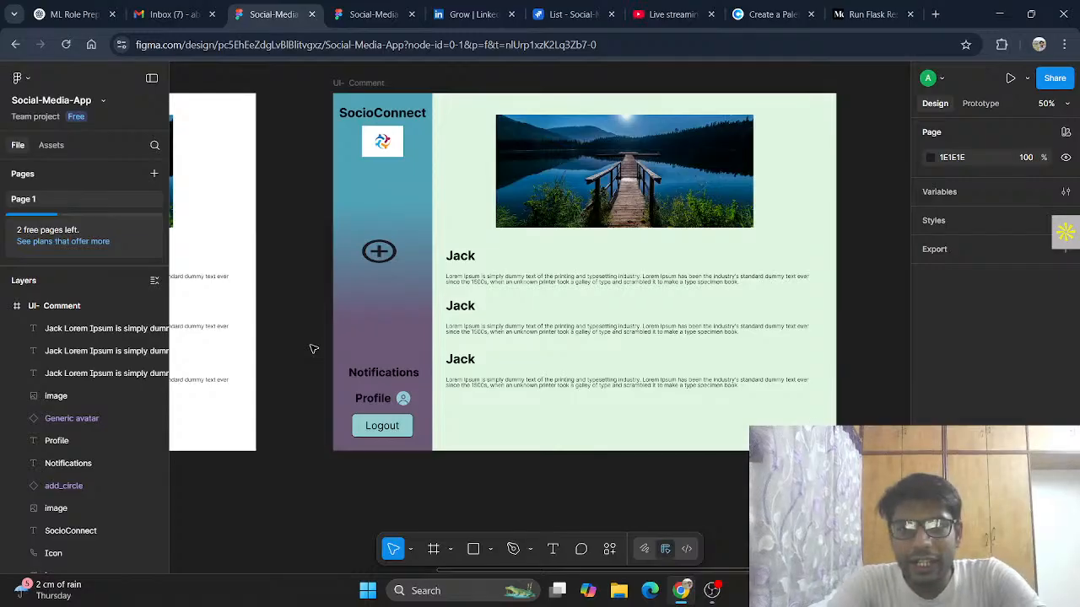
Step: In Jira, mark both the Comment Page task and the parent Design UI task as Done
left_click(573, 7)
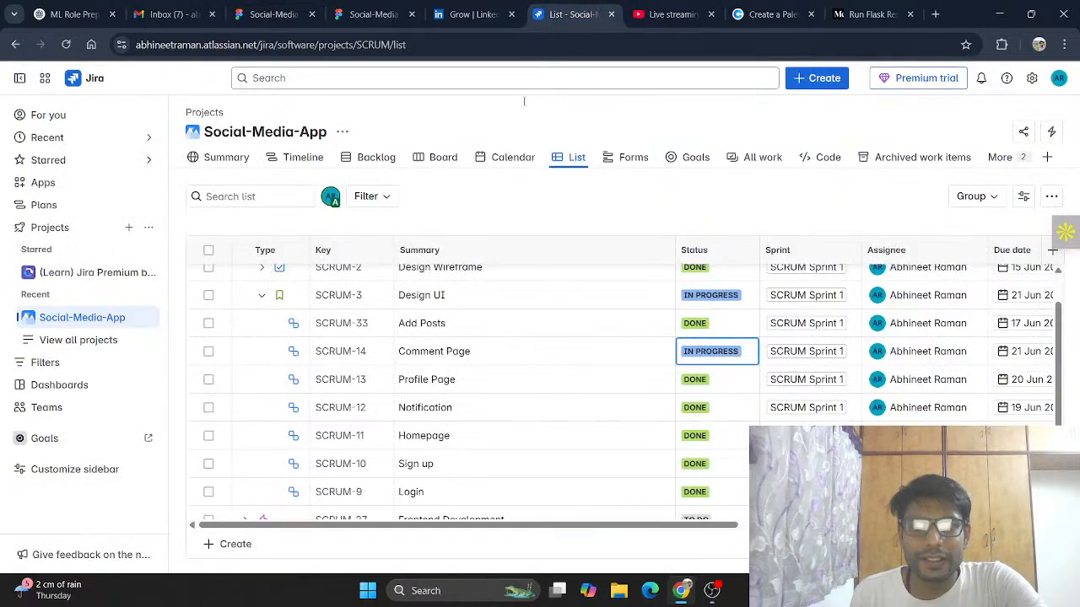
left_click(731, 354)
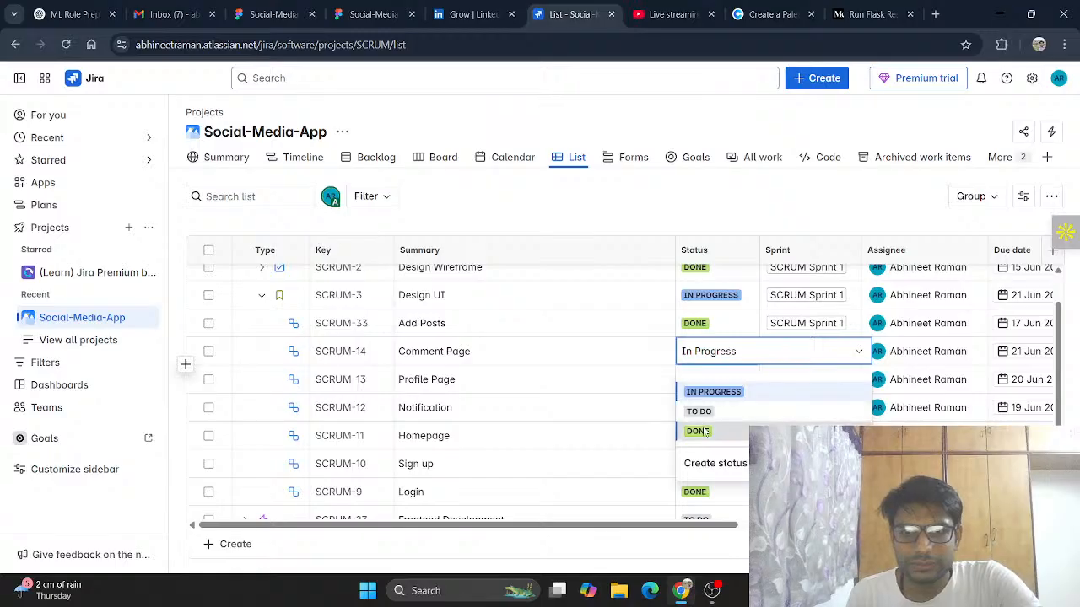
left_click(698, 431)
left_click(706, 297)
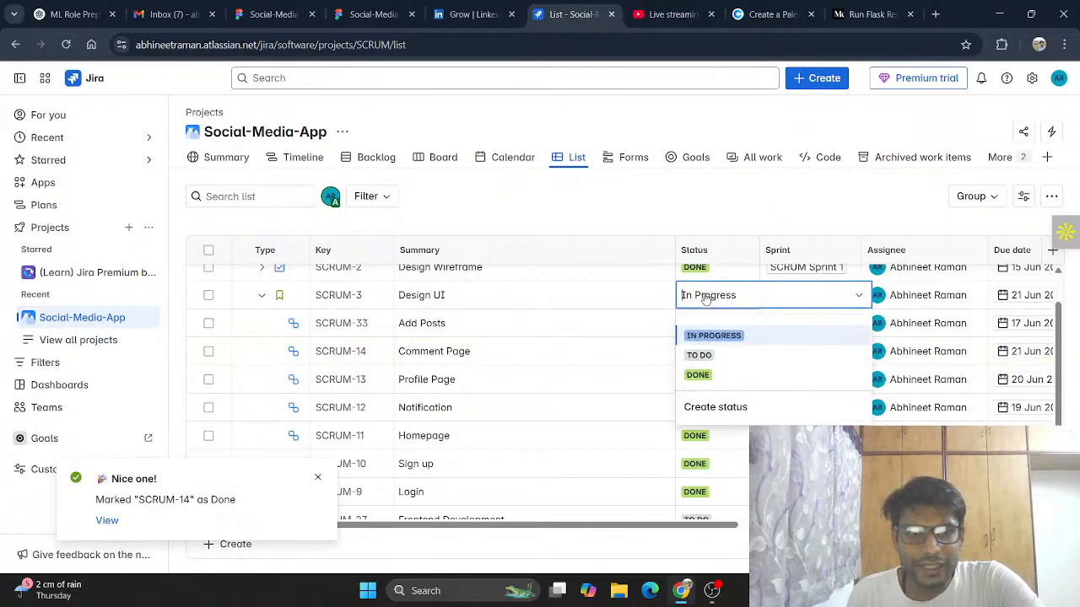
left_click(698, 375)
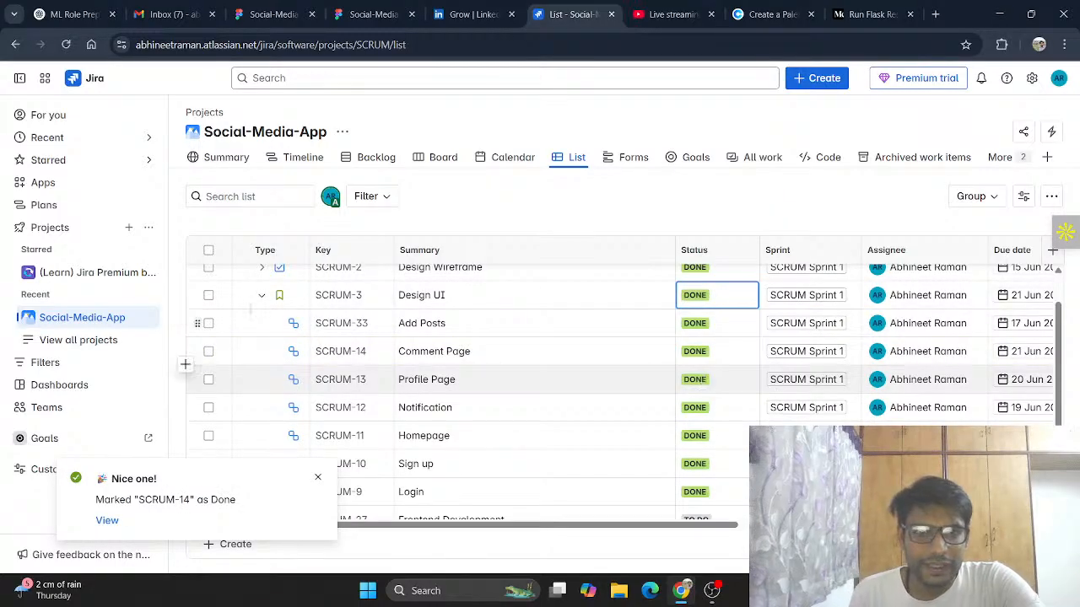
Step: Collapse the Design UI task and mark the UI/Design epic as Done
left_click(260, 297)
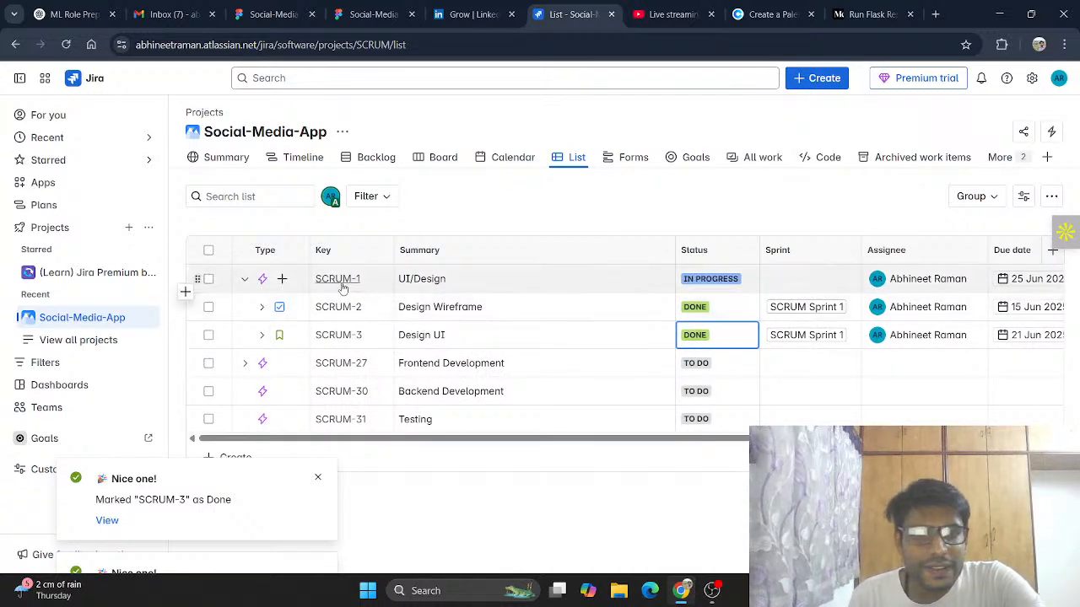
left_click(702, 284)
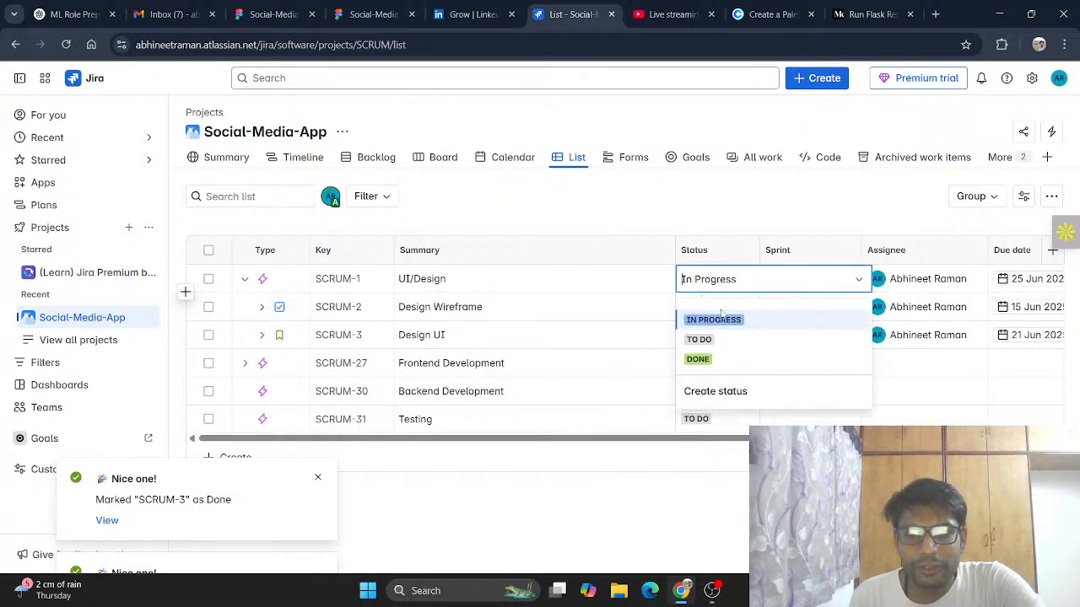
left_click(699, 356)
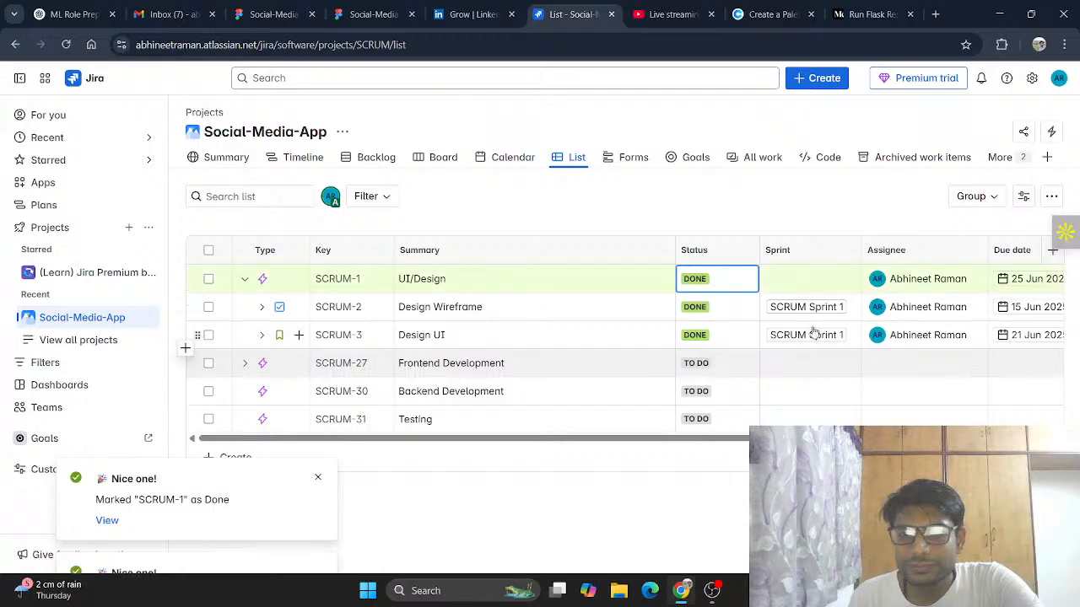
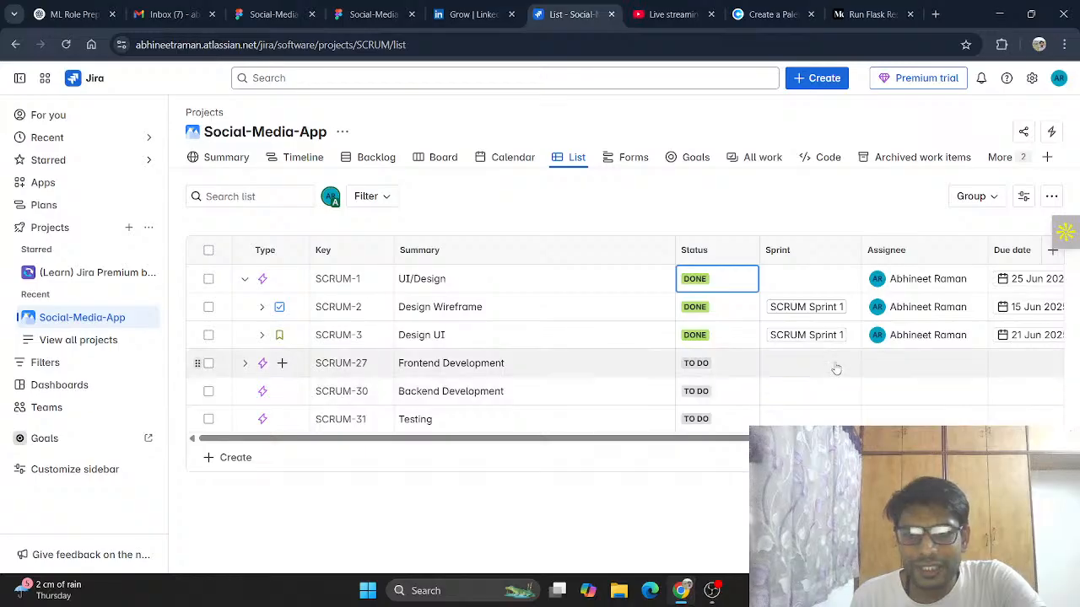
Step: Open the timeline and shorten the UI/Design epic's bar so it ends on 17 Jun 2025
left_click(303, 161)
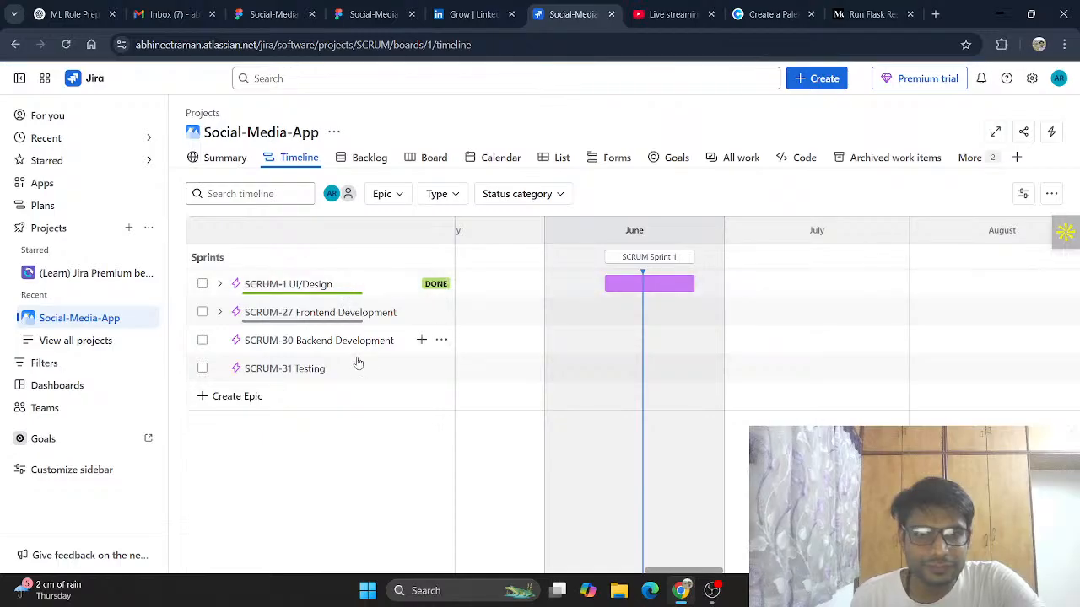
mouse_move(657, 287)
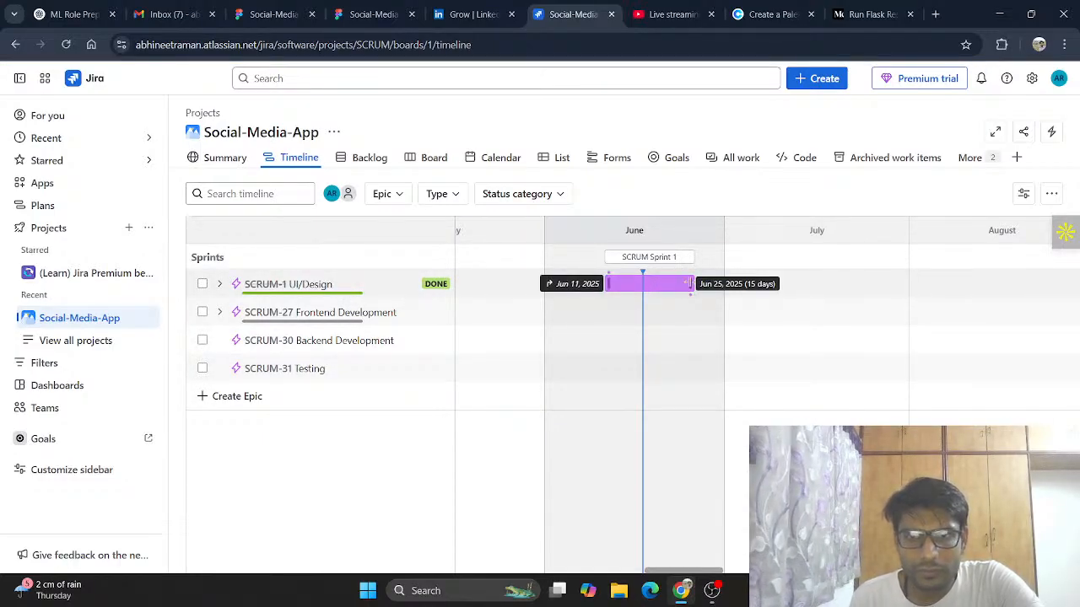
left_click_drag(690, 284, 643, 283)
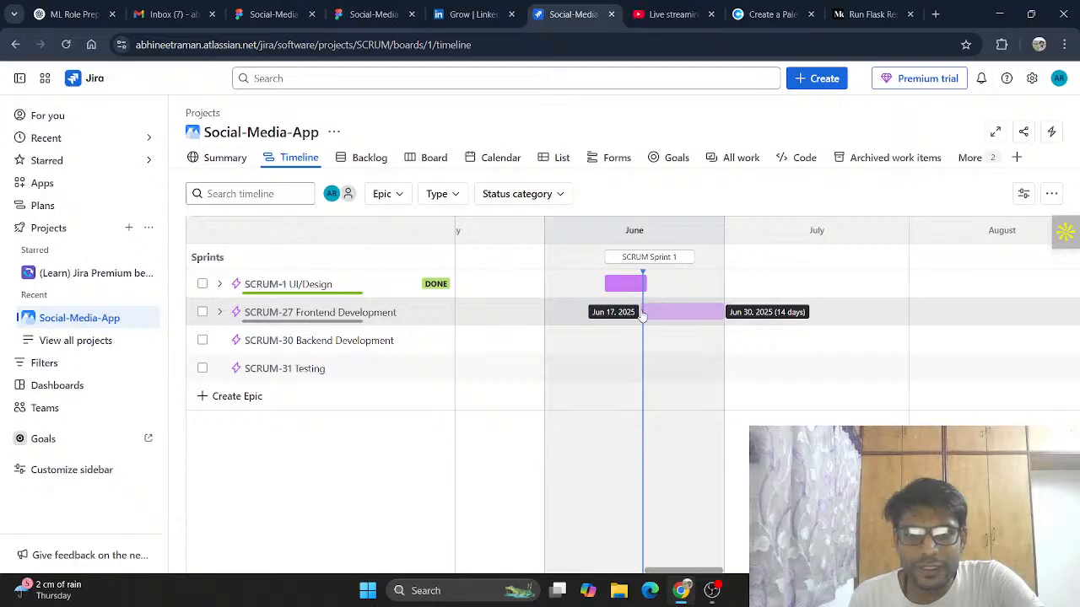
Step: Schedule the Frontend Development epic on the timeline from Jun 17 to Jul 06, 2025
left_click(643, 314)
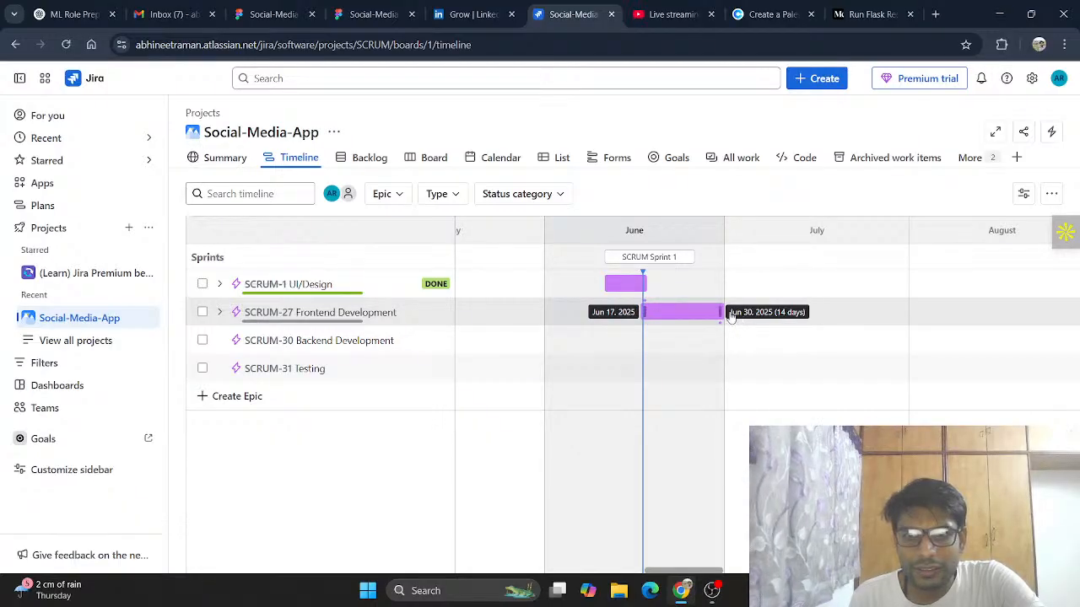
left_click_drag(718, 312, 753, 312)
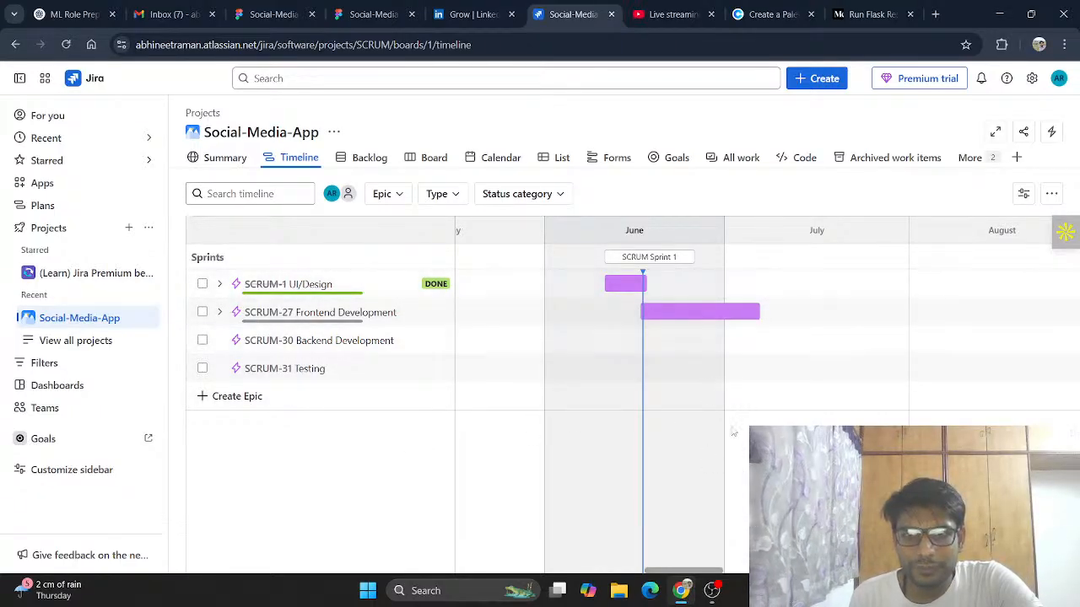
Step: Open the Frontend Development epic's details and assign it to yourself
left_click(721, 315)
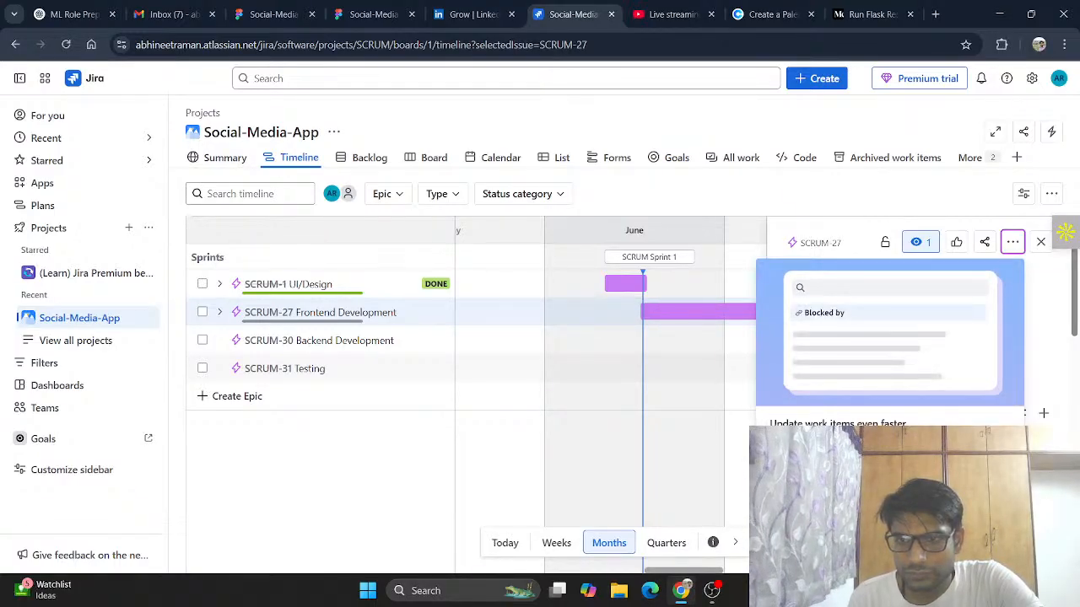
left_click(994, 513)
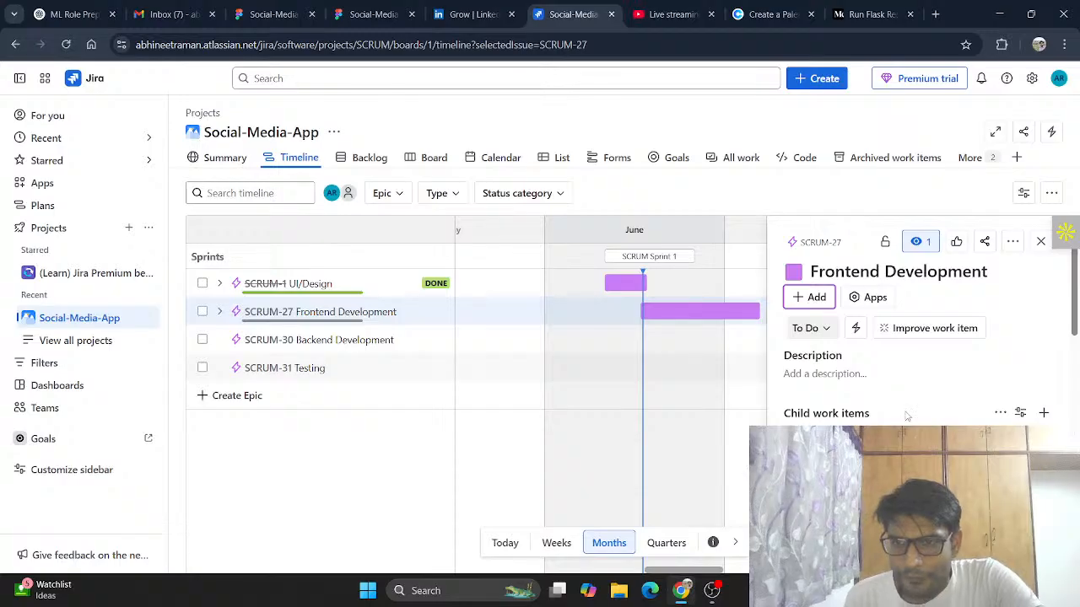
scroll(937, 406, "down", 2)
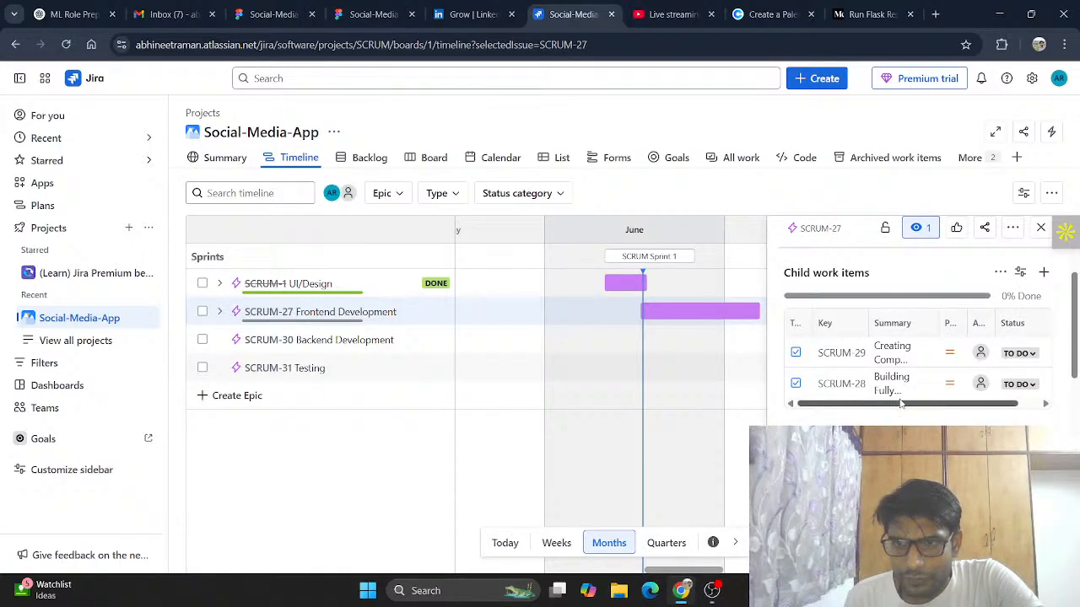
scroll(885, 379, "up", 3)
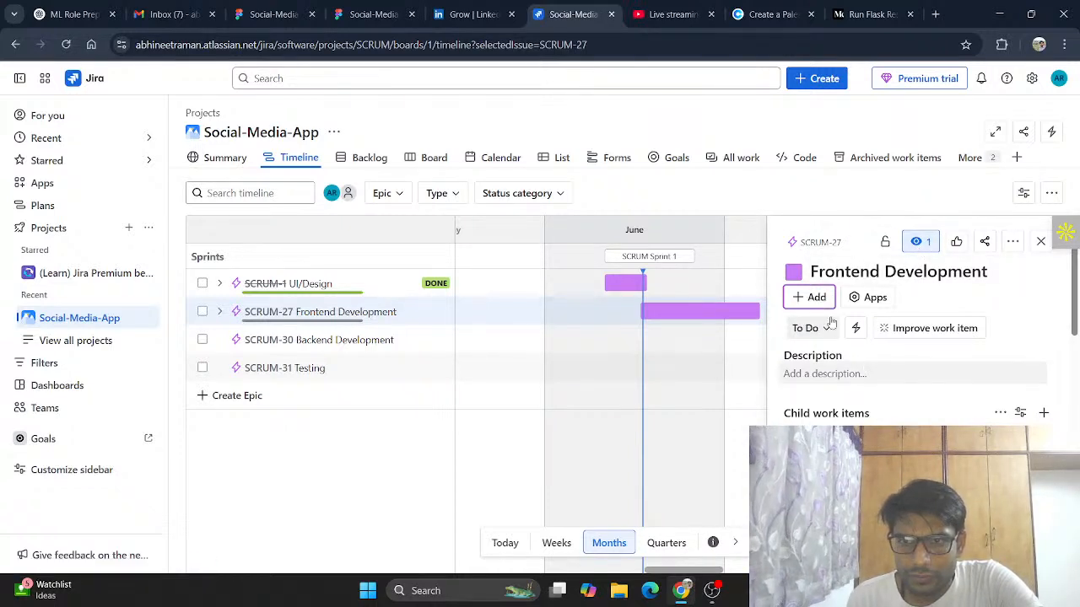
scroll(1000, 422, "down", 1)
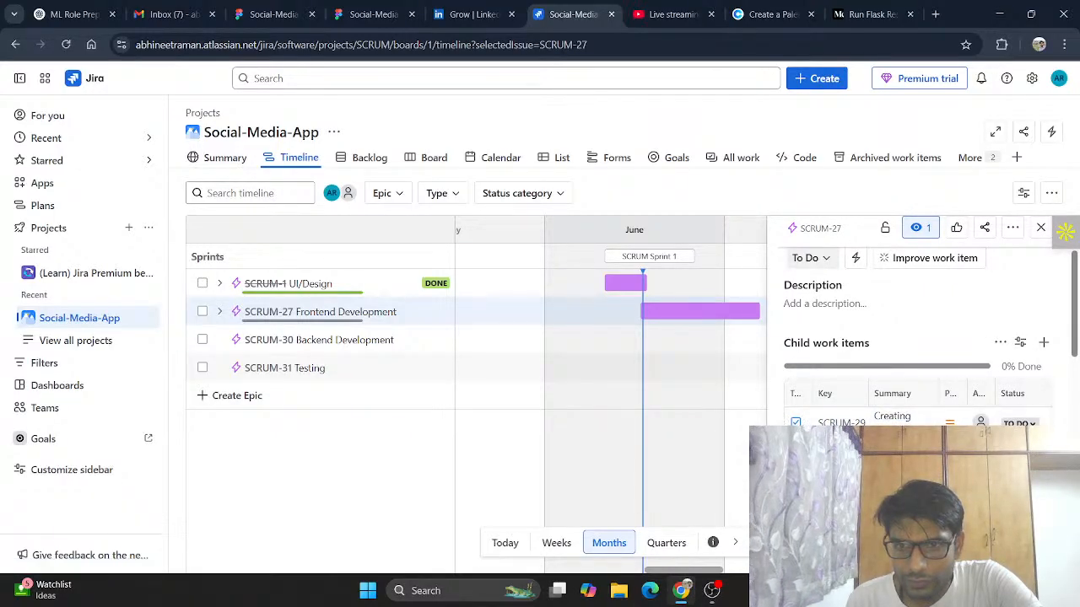
scroll(892, 417, "down", 1)
scroll(918, 337, "down", 1)
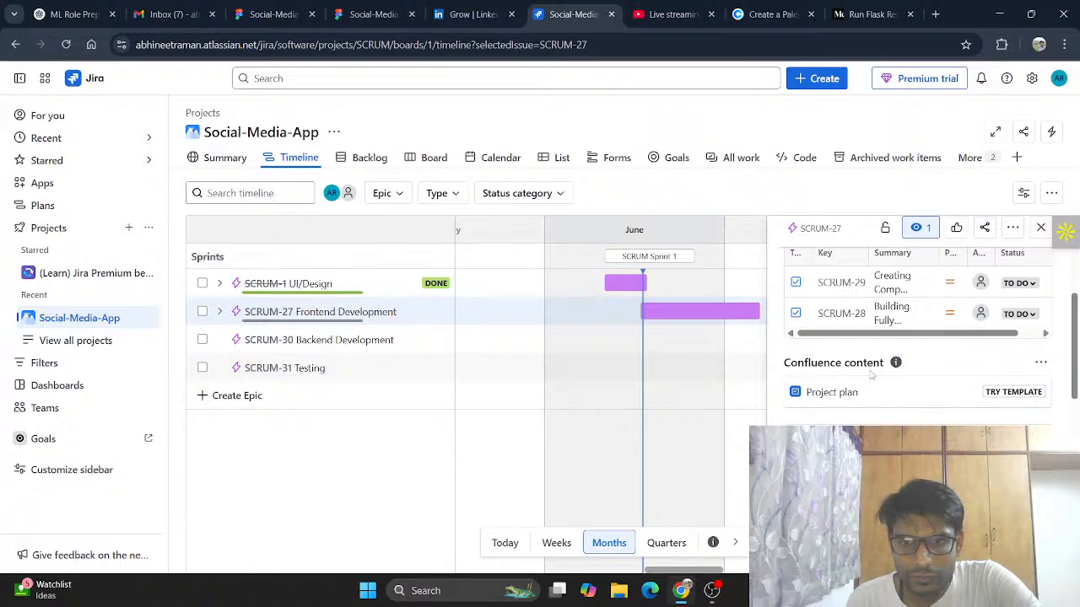
scroll(877, 388, "down", 2)
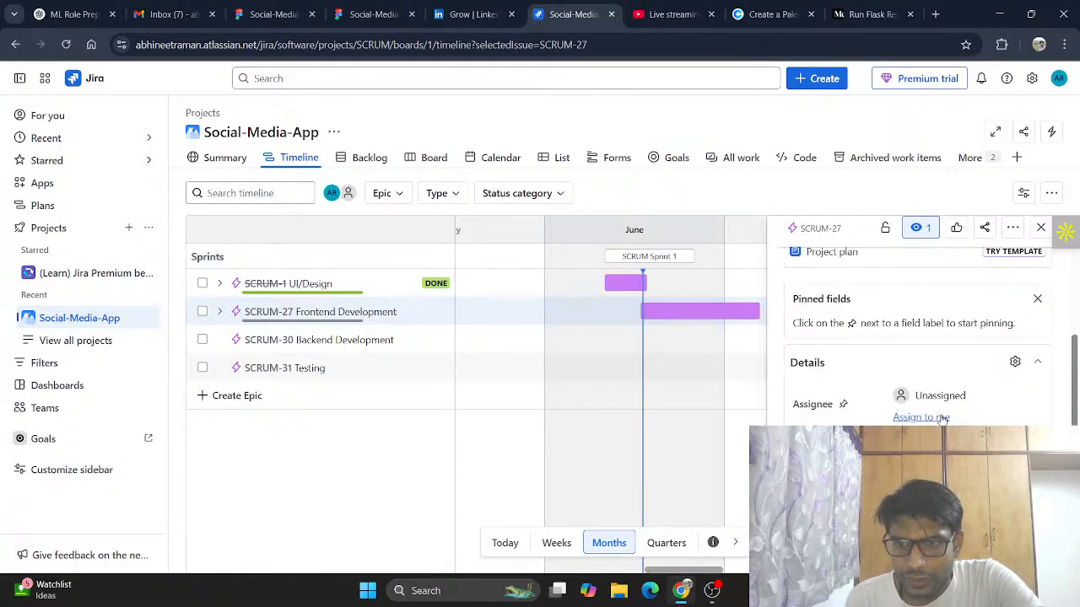
left_click(943, 418)
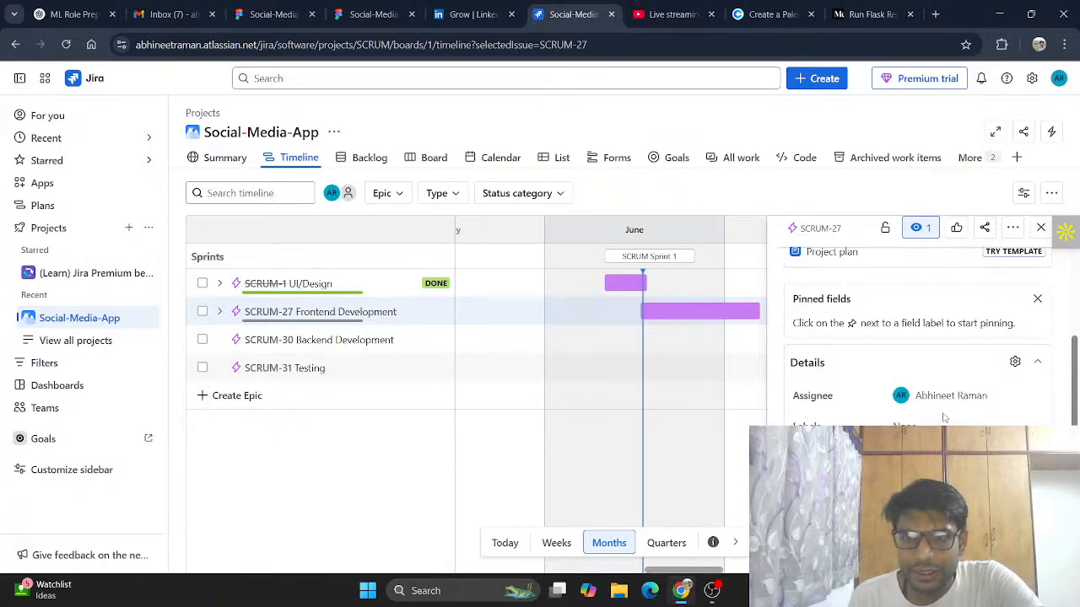
Step: Review the Frontend Development epic's start and due dates, then close its details panel
scroll(920, 337, "down", 1)
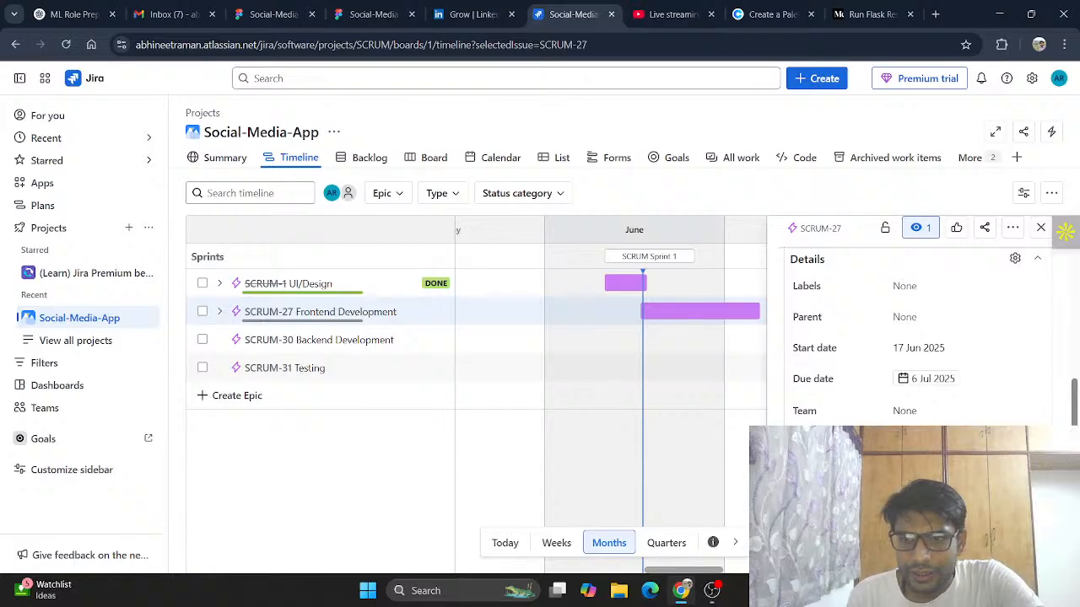
scroll(919, 337, "down", 2)
scroll(919, 338, "down", 1)
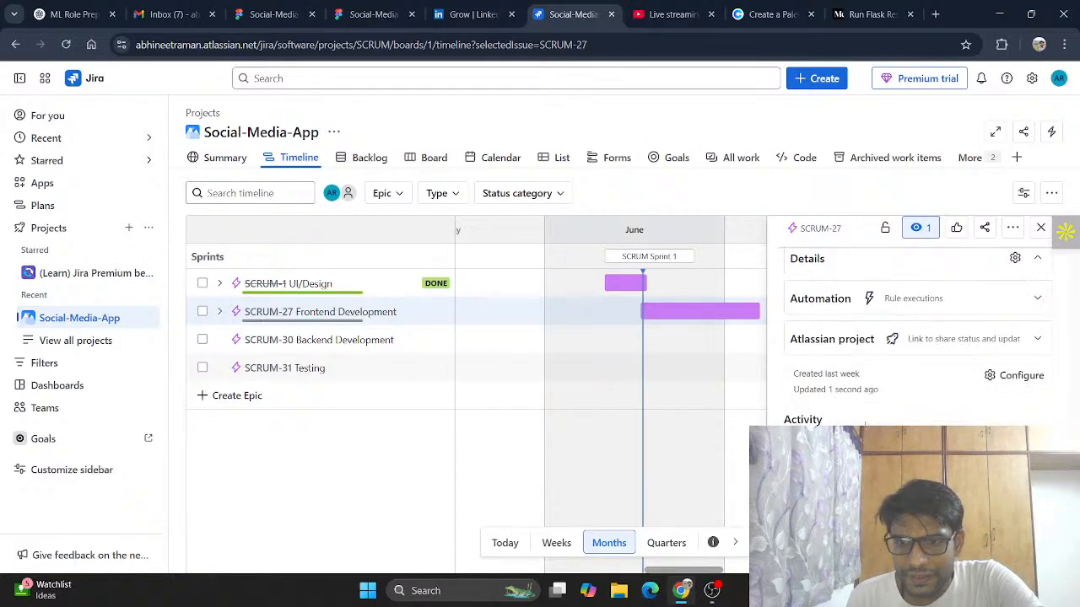
scroll(915, 405, "up", 3)
scroll(907, 393, "down", 2)
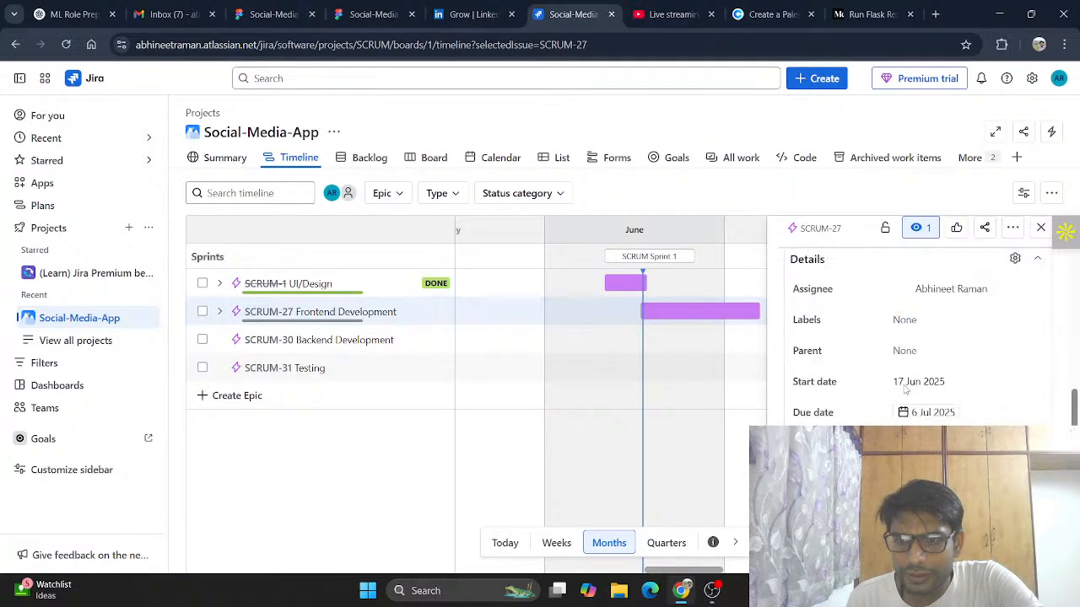
scroll(904, 390, "up", 5)
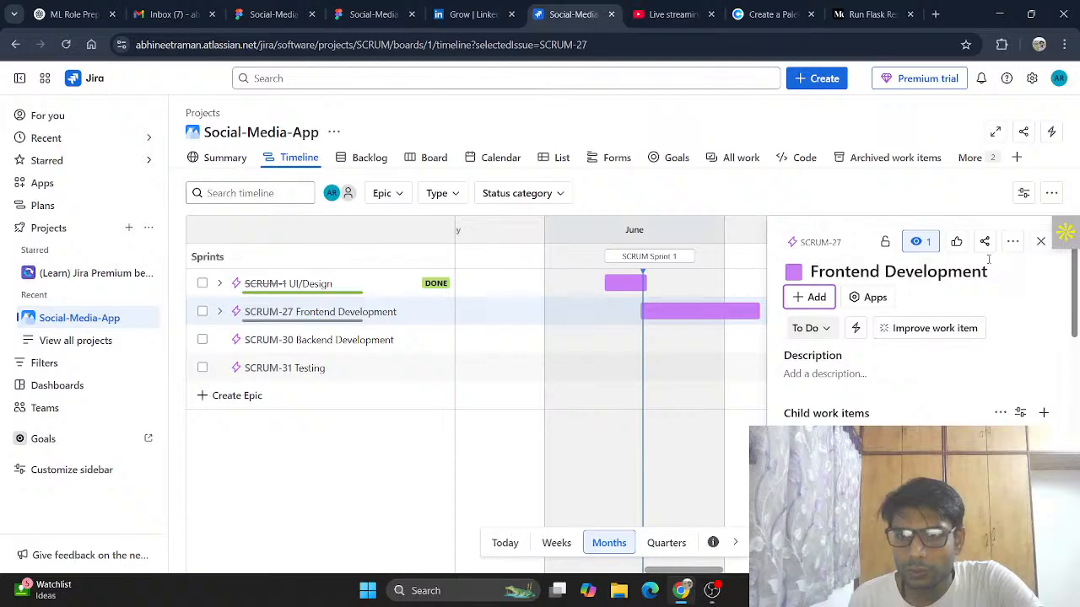
left_click(1041, 243)
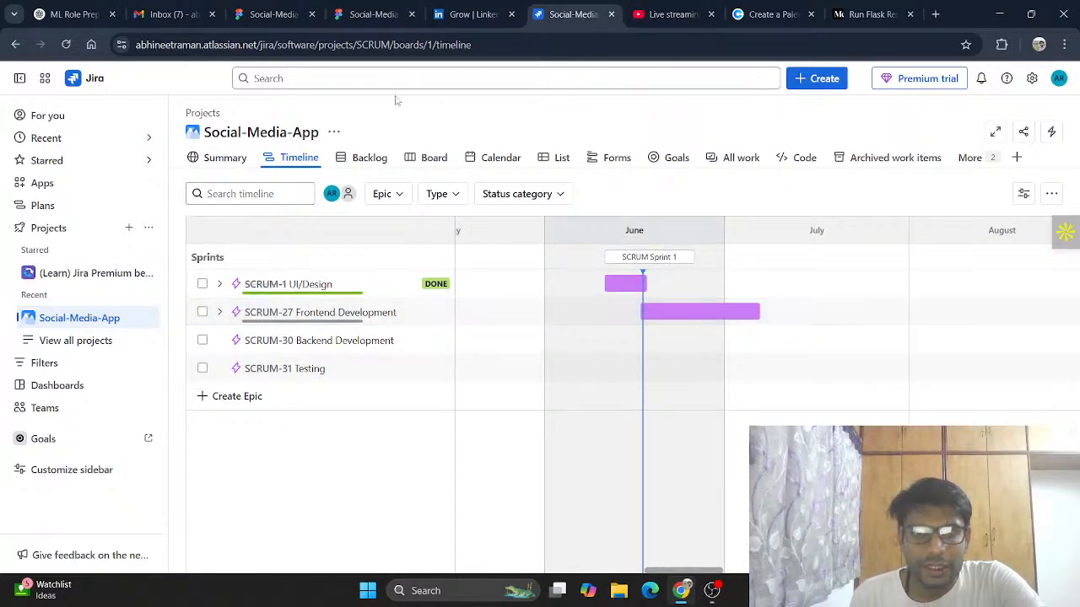
Step: Switch to the list and try to add Frontend Development to SCRUM Sprint 1
left_click(559, 159)
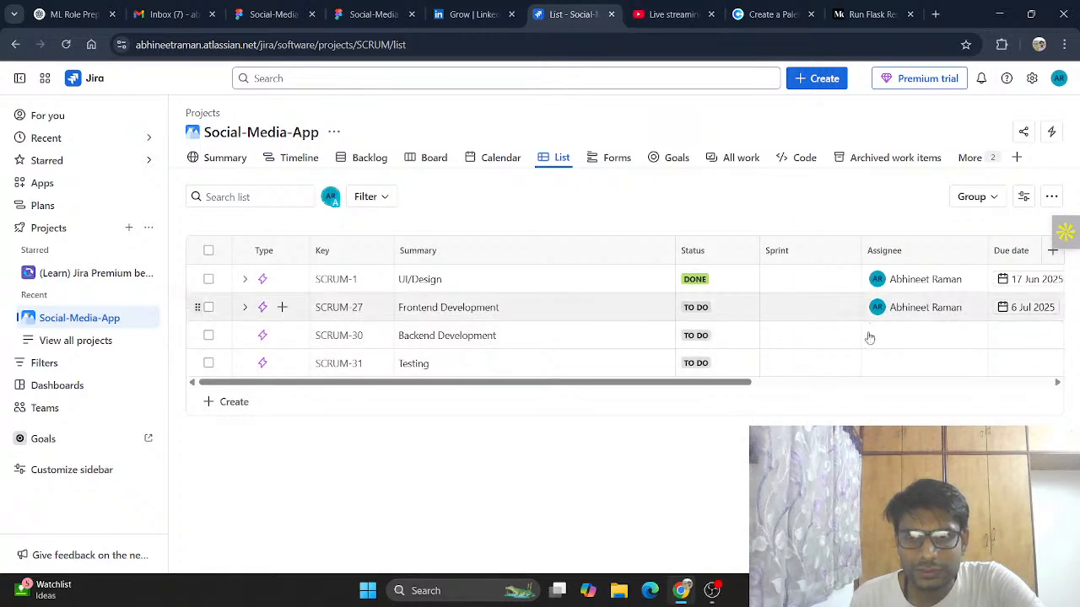
left_click(806, 307)
left_click(810, 361)
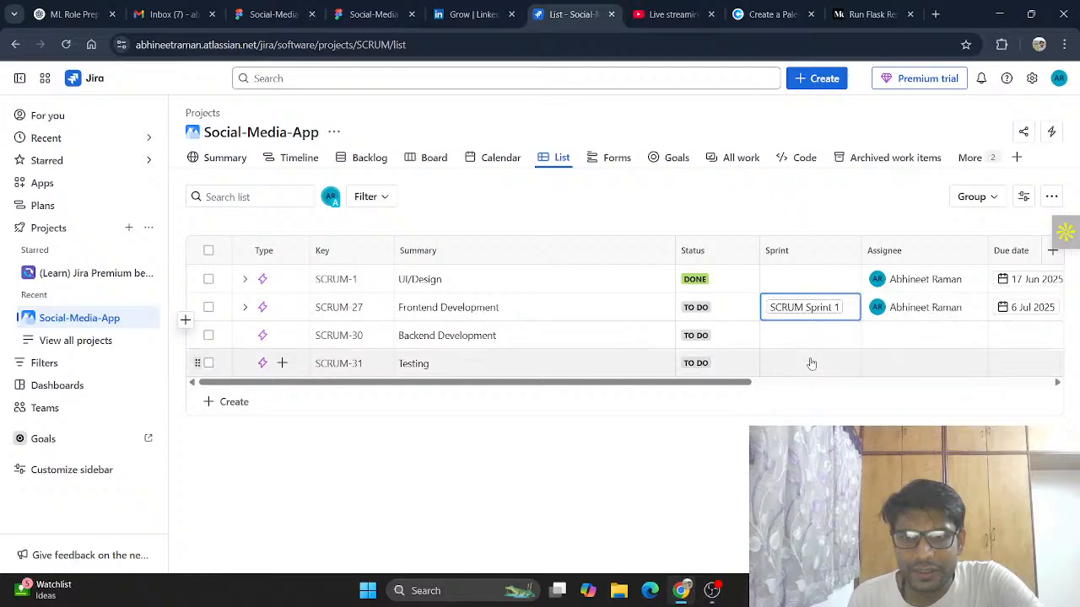
Step: Add the UI/Design epic to SCRUM Sprint 1, updating the field association so epics can use Sprint
left_click(798, 279)
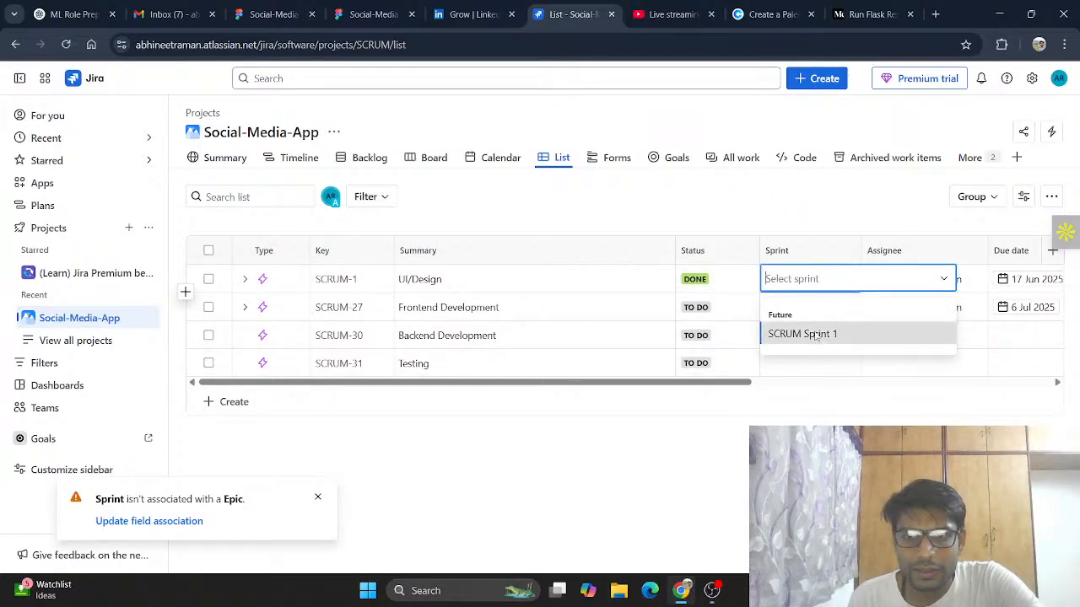
left_click(810, 334)
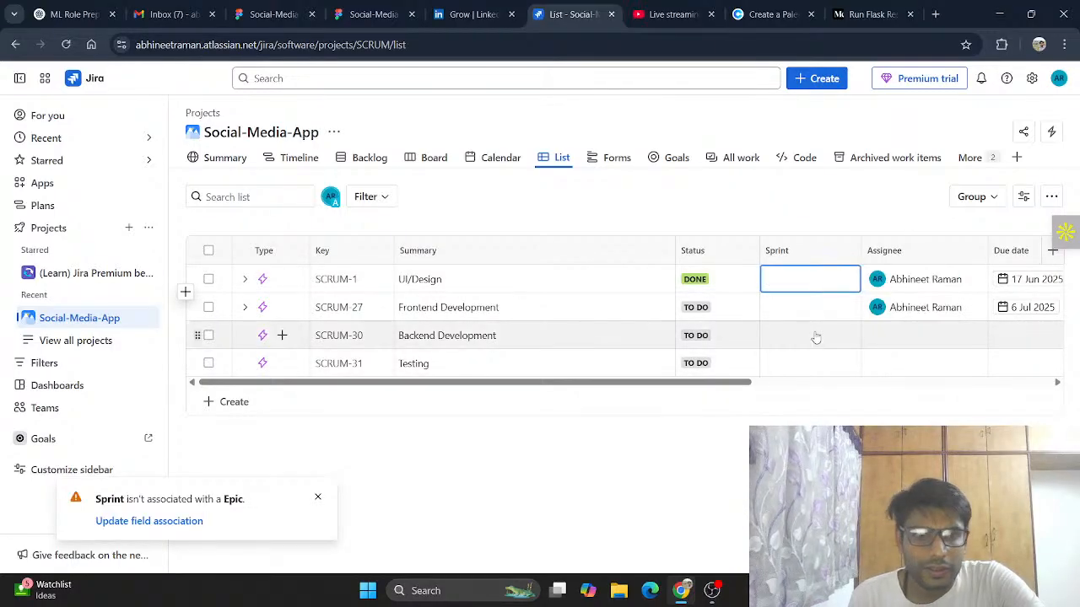
left_click(164, 520)
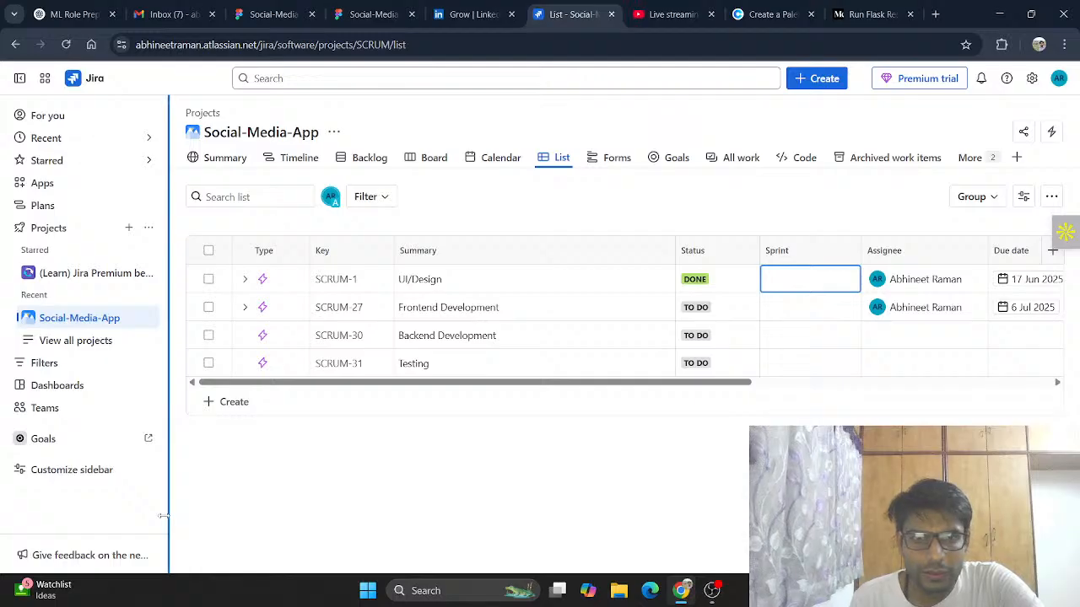
left_click(813, 285)
left_click(824, 336)
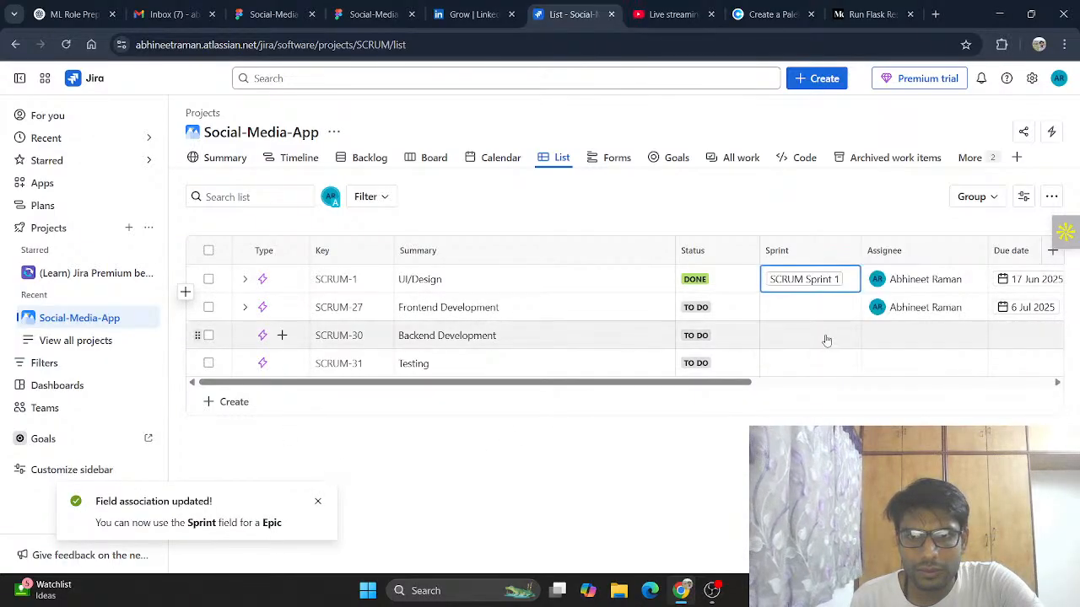
Step: Add Frontend Development to SCRUM Sprint 1 and expand it to show its child tasks
left_click(814, 314)
left_click(827, 363)
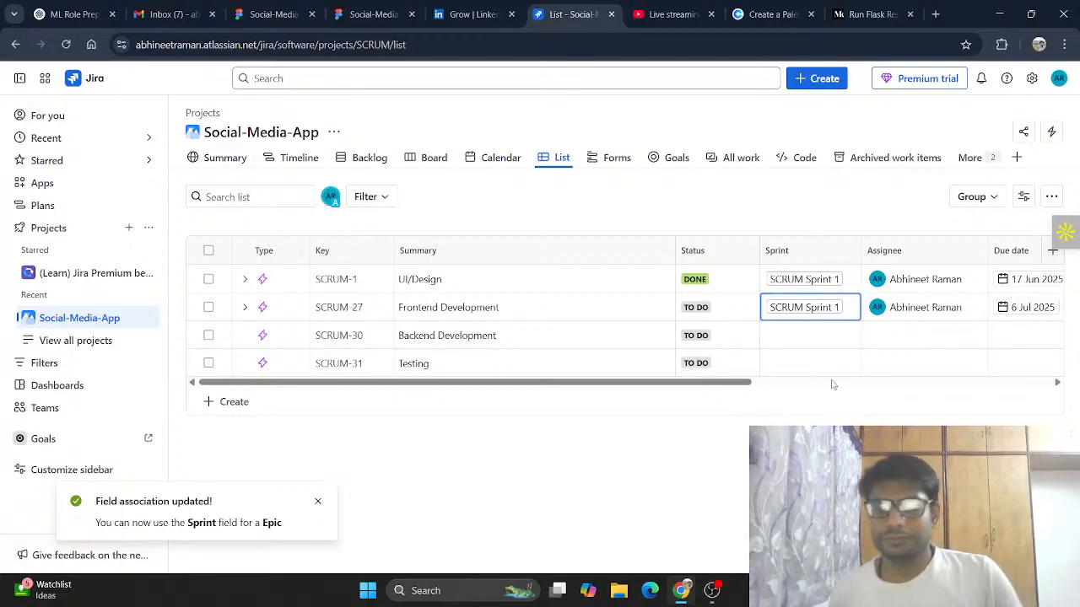
scroll(773, 306, "right", 3)
scroll(773, 306, "right", 3)
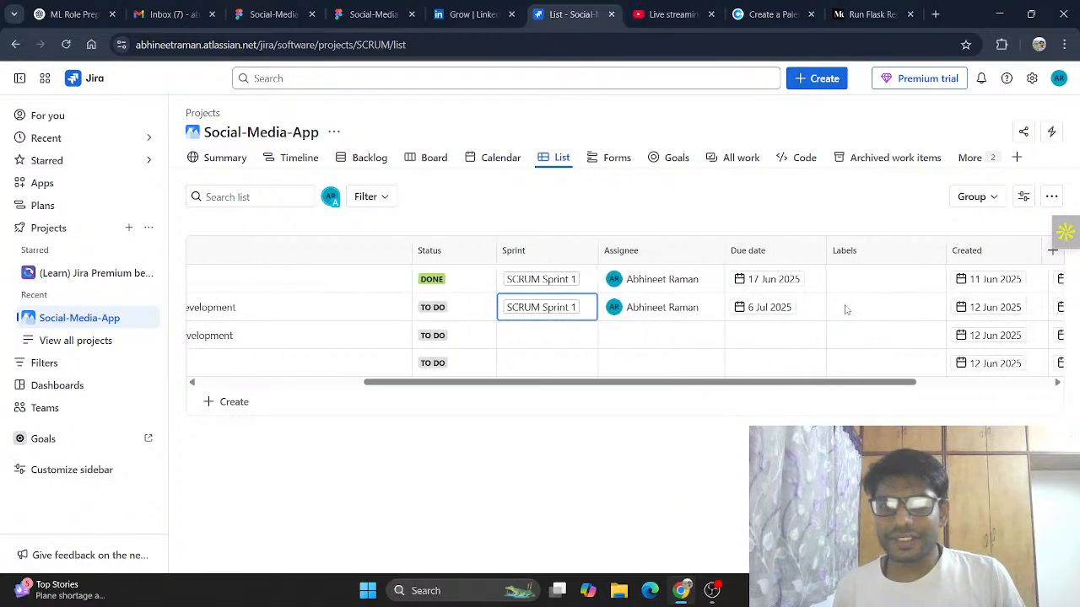
scroll(748, 308, "right", 2)
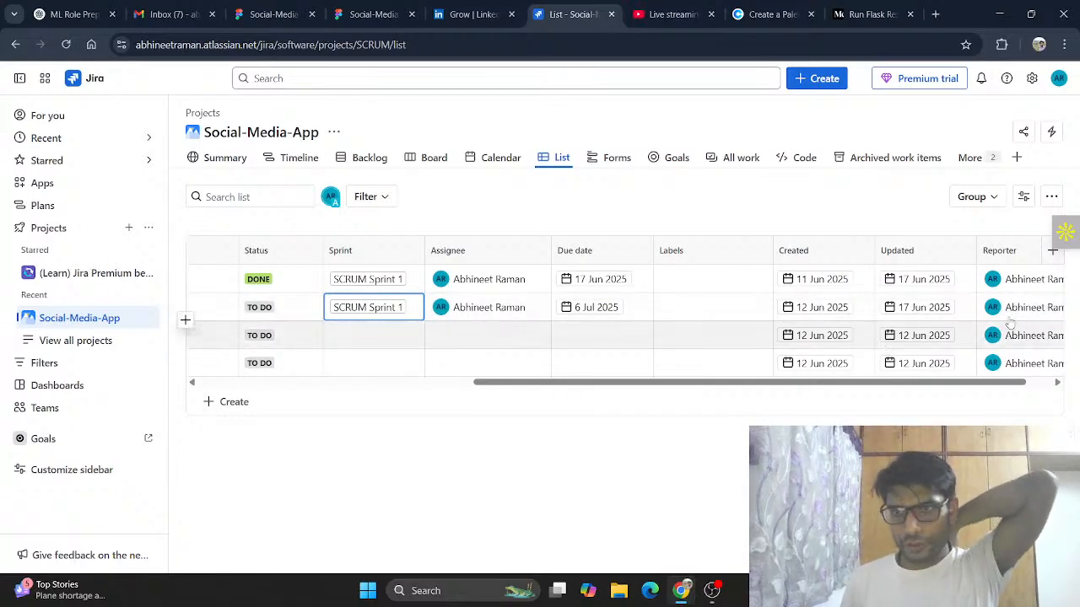
scroll(584, 321, "left", 10)
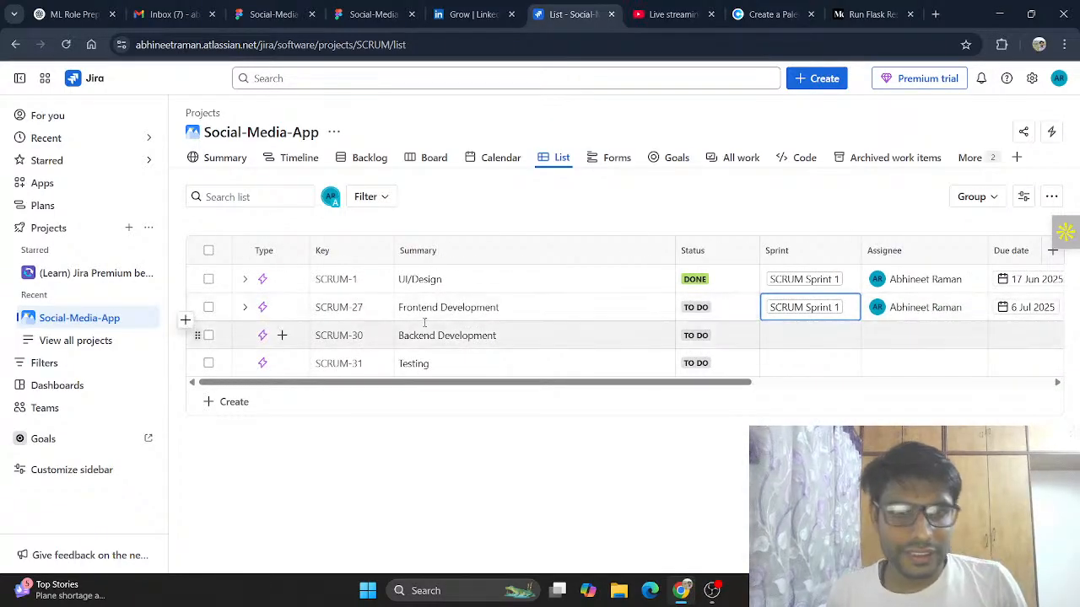
left_click(244, 307)
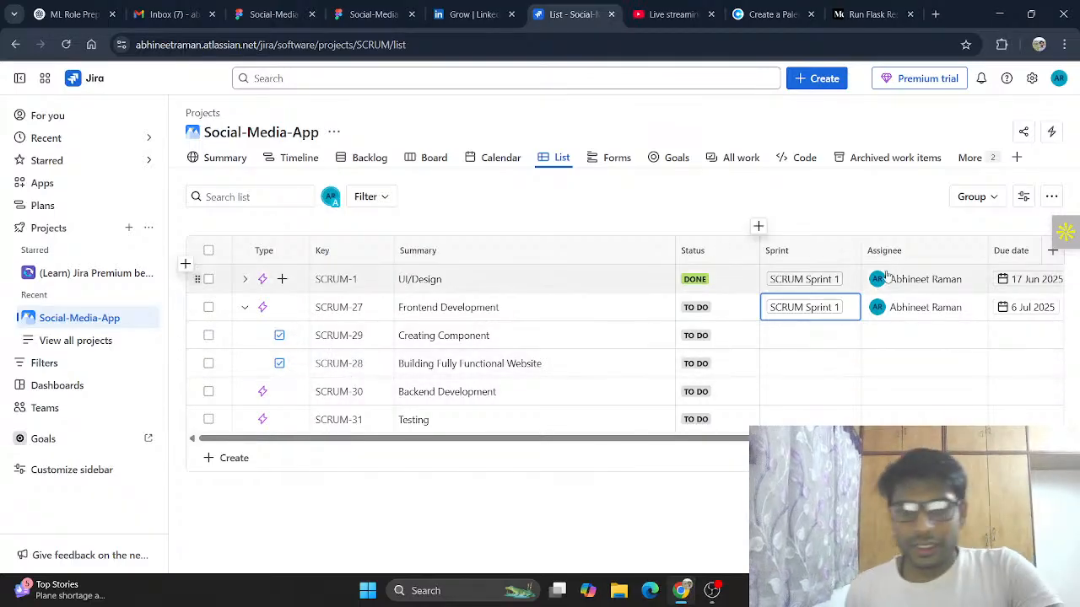
Step: Open Frontend Development's details from the timeline and follow its SCRUM Sprint 1 link to the backlog
left_click(305, 163)
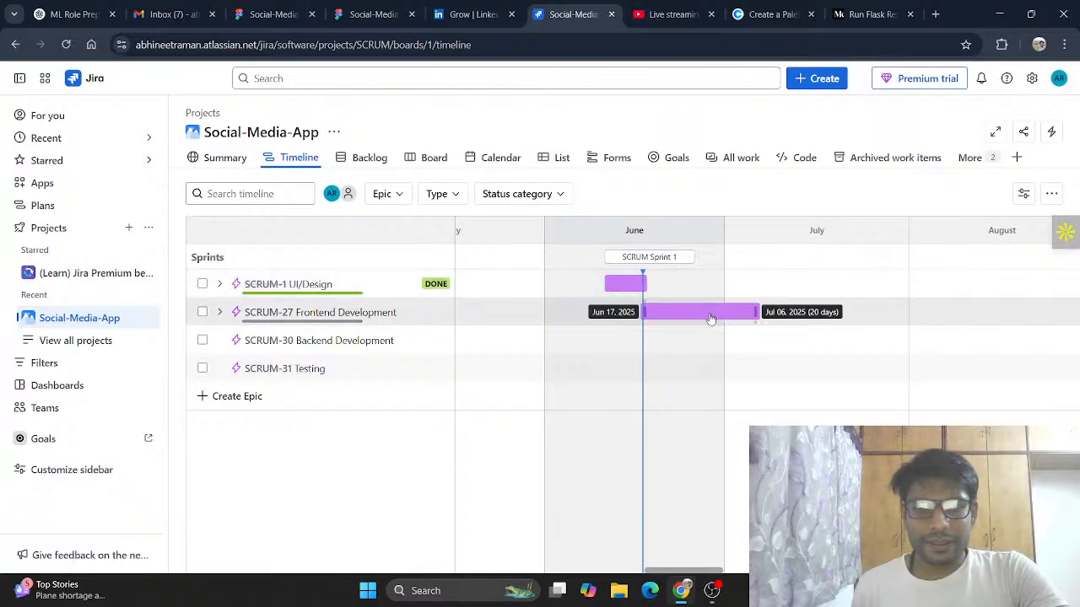
right_click(707, 314)
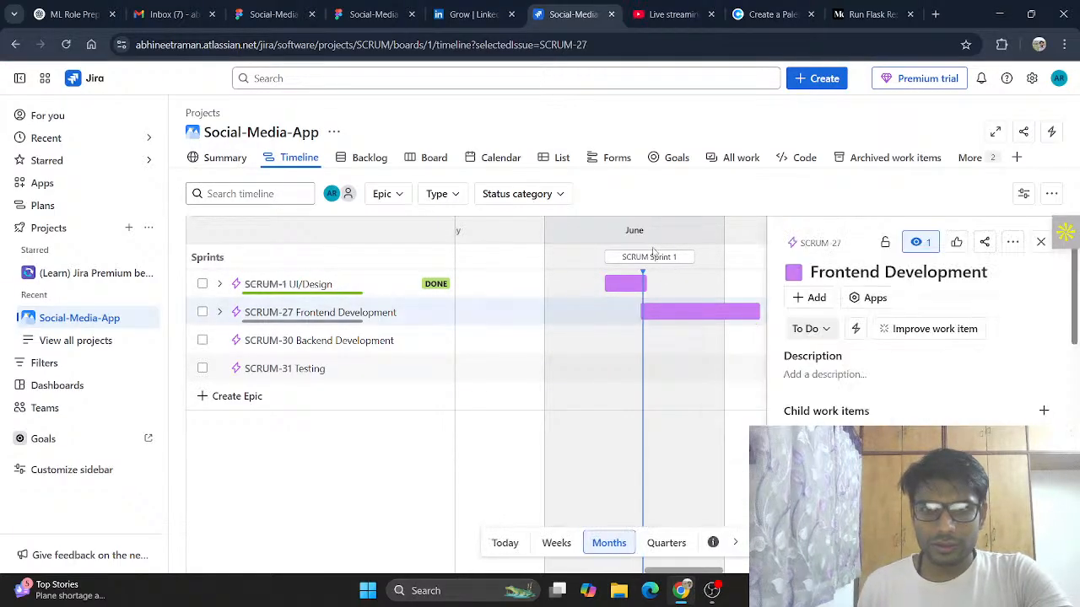
mouse_move(659, 264)
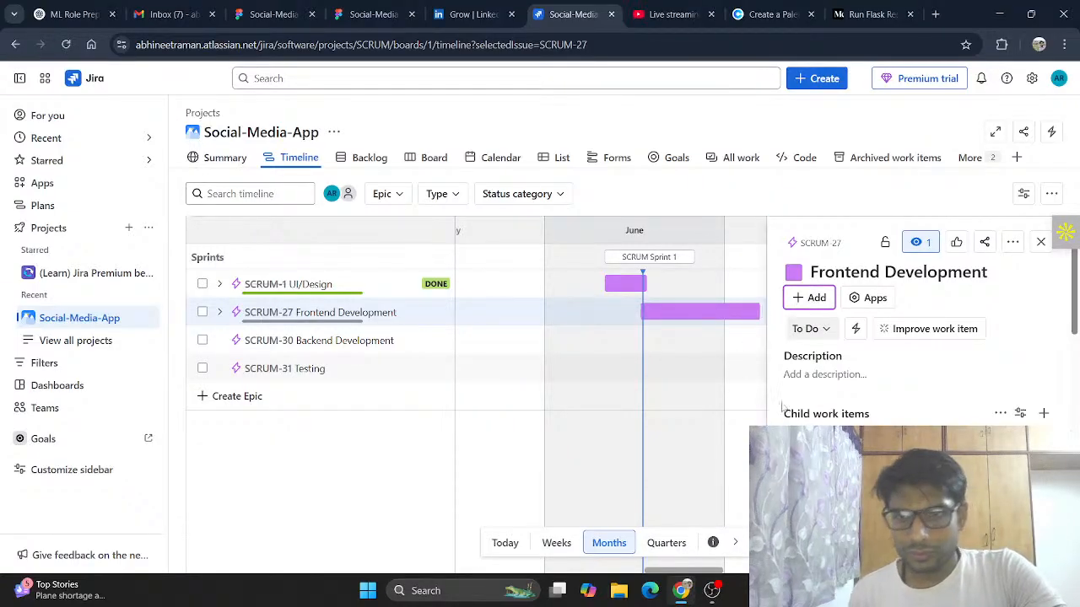
scroll(880, 420, "down", 5)
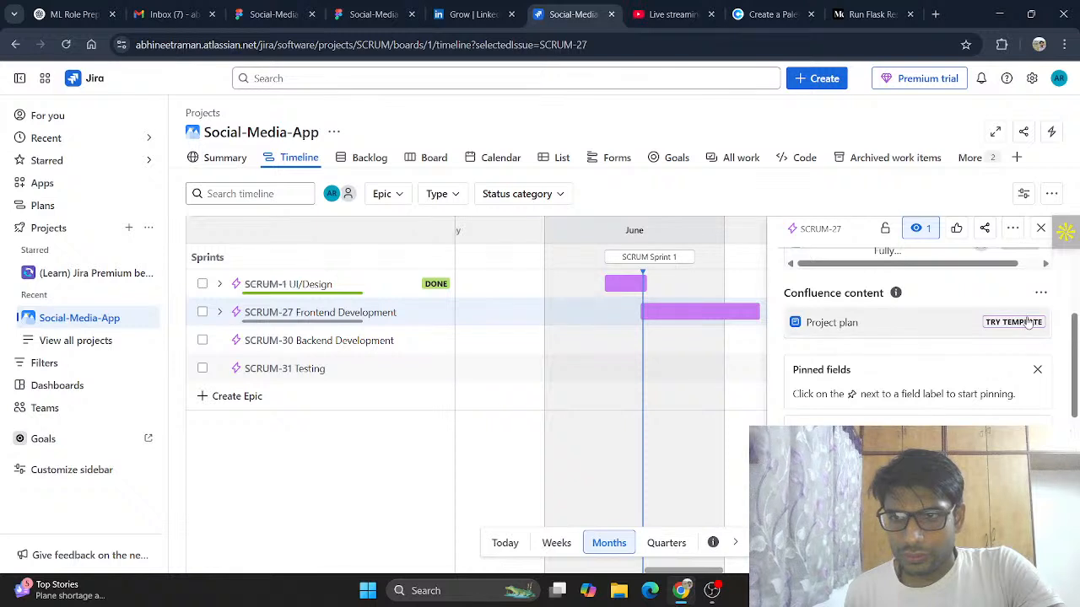
scroll(927, 371, "down", 3)
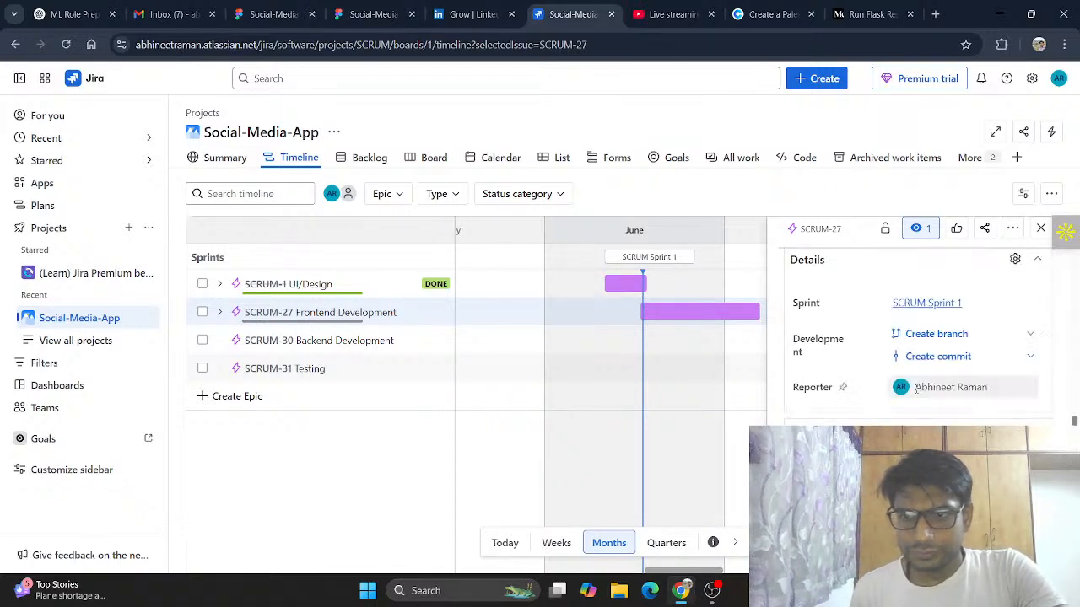
left_click(936, 305)
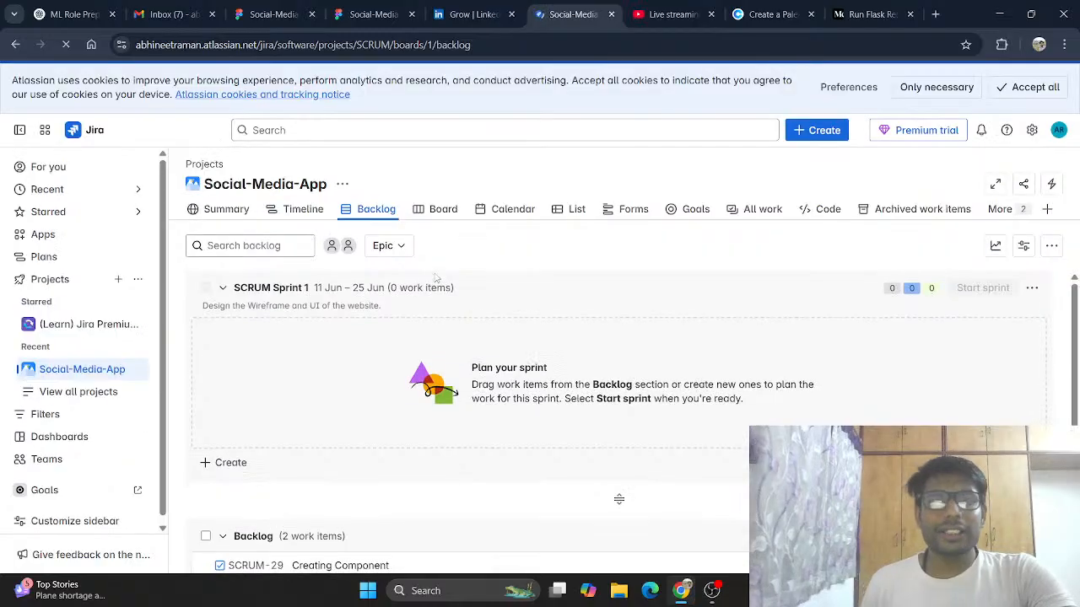
Step: Move the two backlog tasks, Creating Component and Building Fully Functional Website, into SCRUM Sprint 2 and start that sprint
scroll(467, 389, "down", 3)
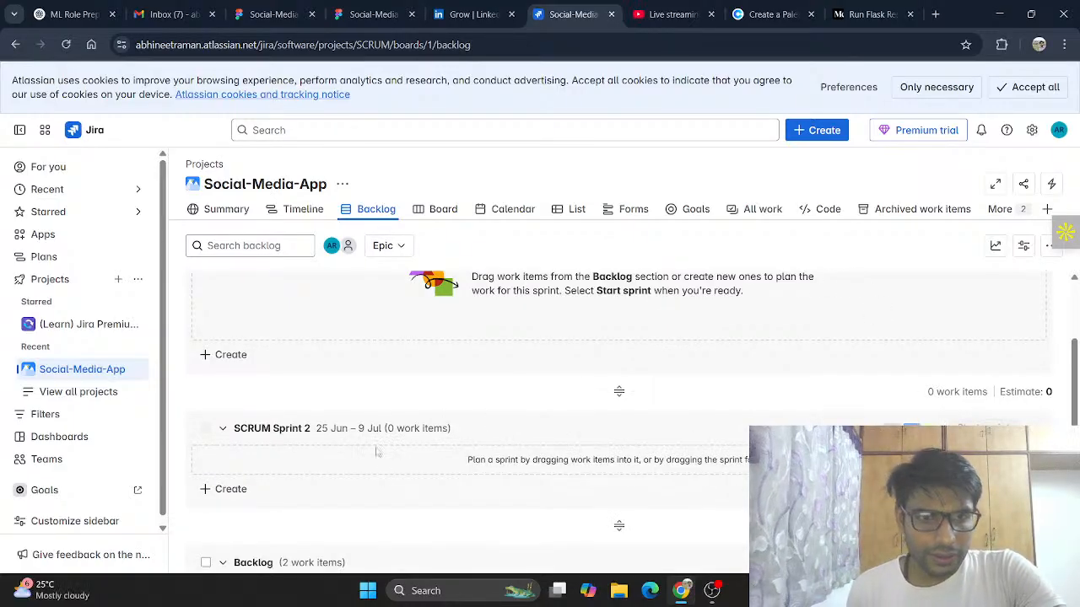
scroll(464, 342, "up", 1)
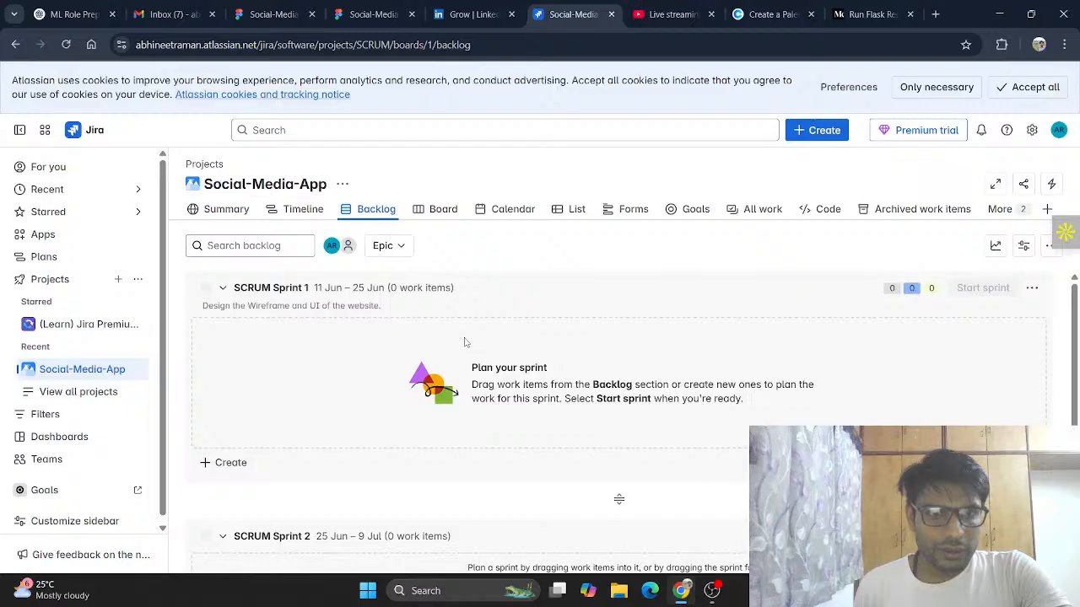
scroll(464, 342, "down", 2)
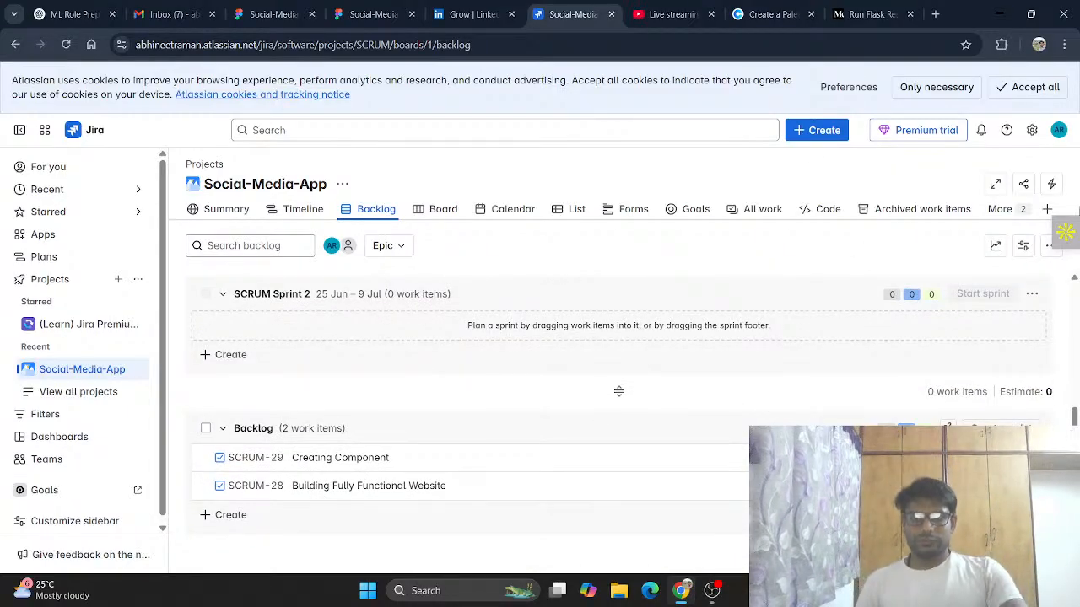
left_click_drag(711, 460, 704, 386)
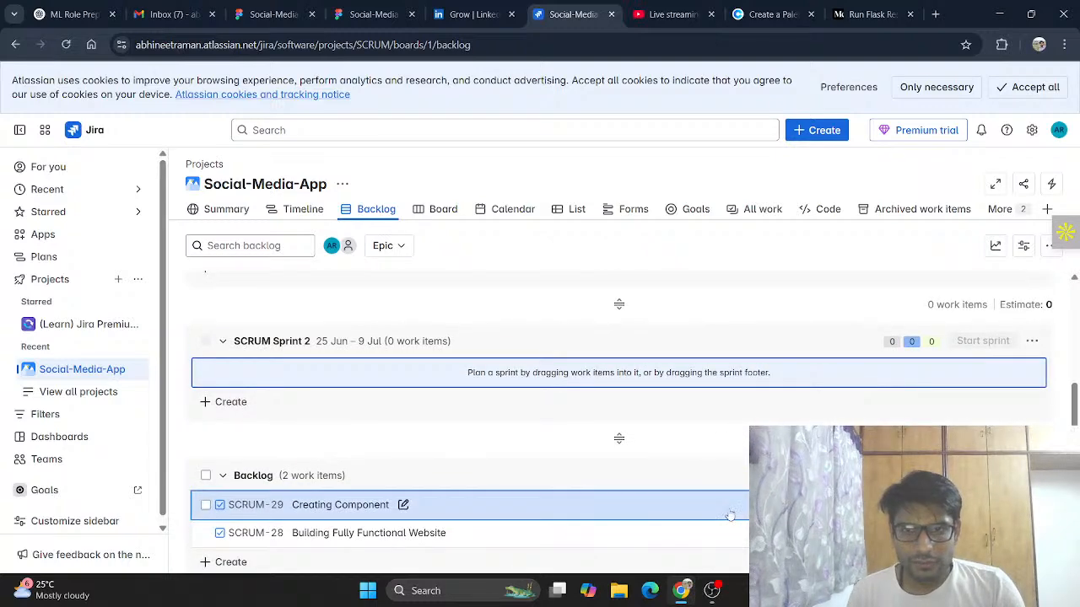
left_click(207, 505)
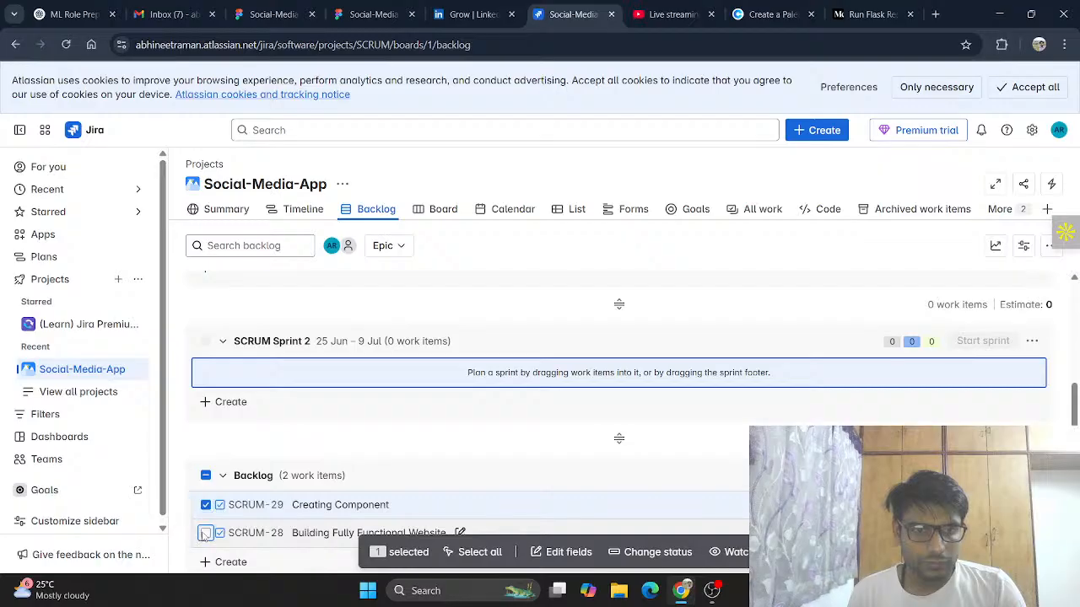
left_click(206, 533)
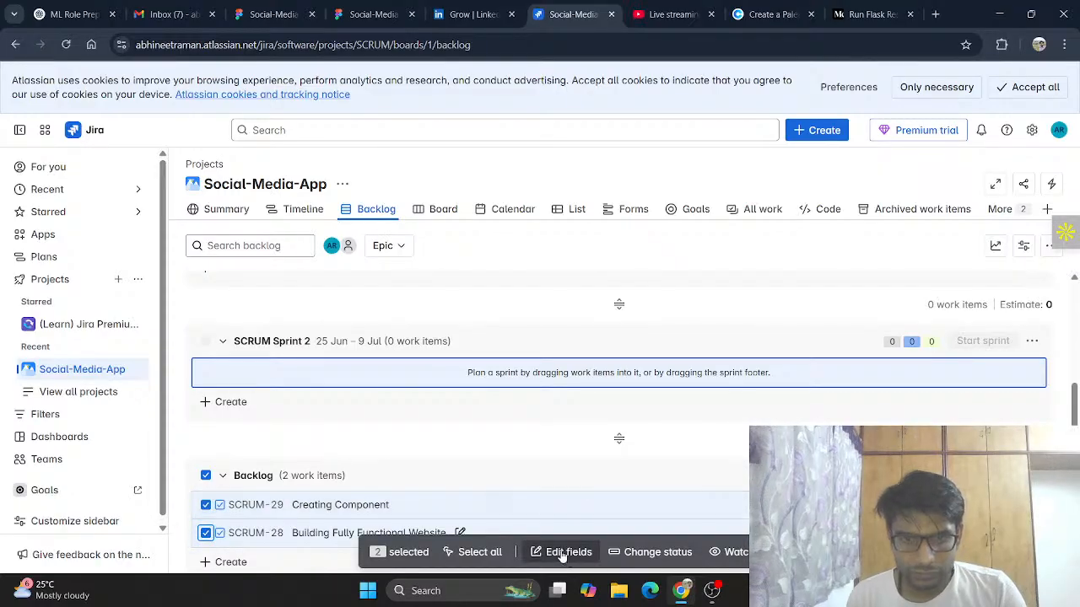
left_click(655, 550)
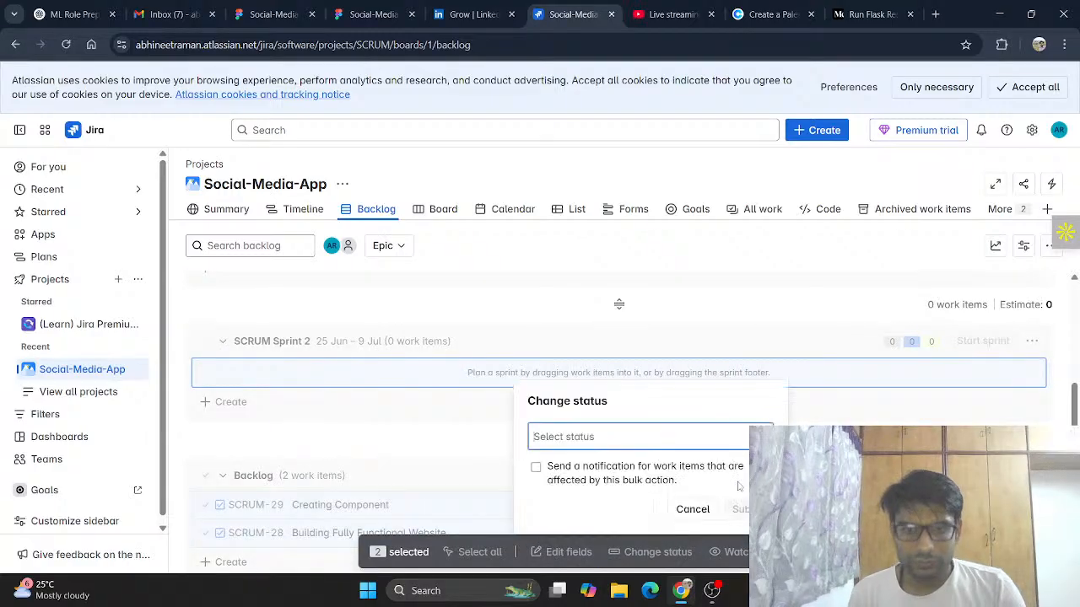
left_click(693, 509)
left_click_drag(540, 518, 572, 373)
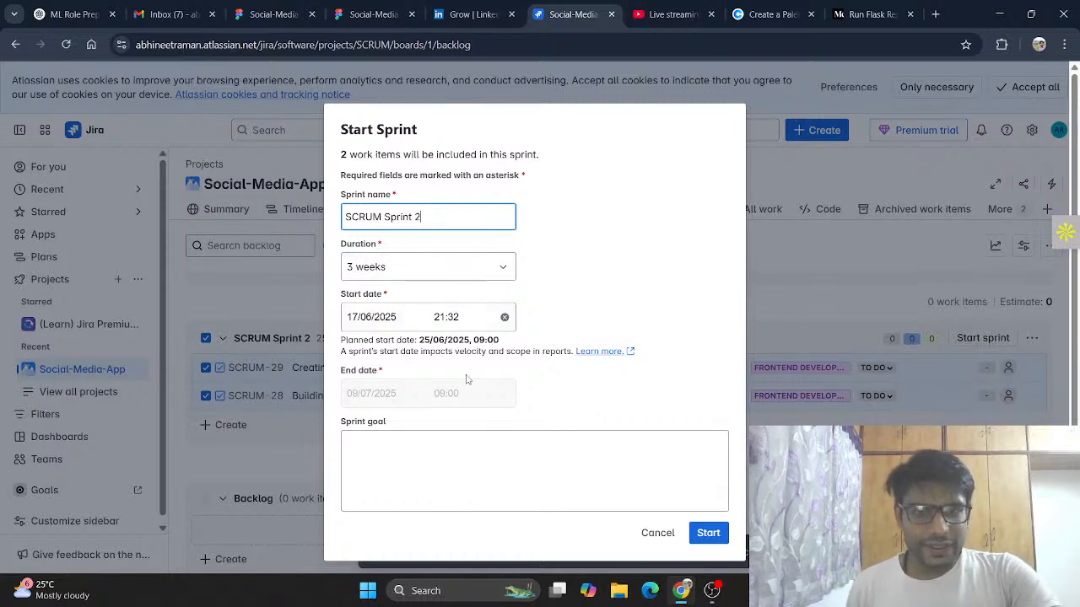
left_click(711, 534)
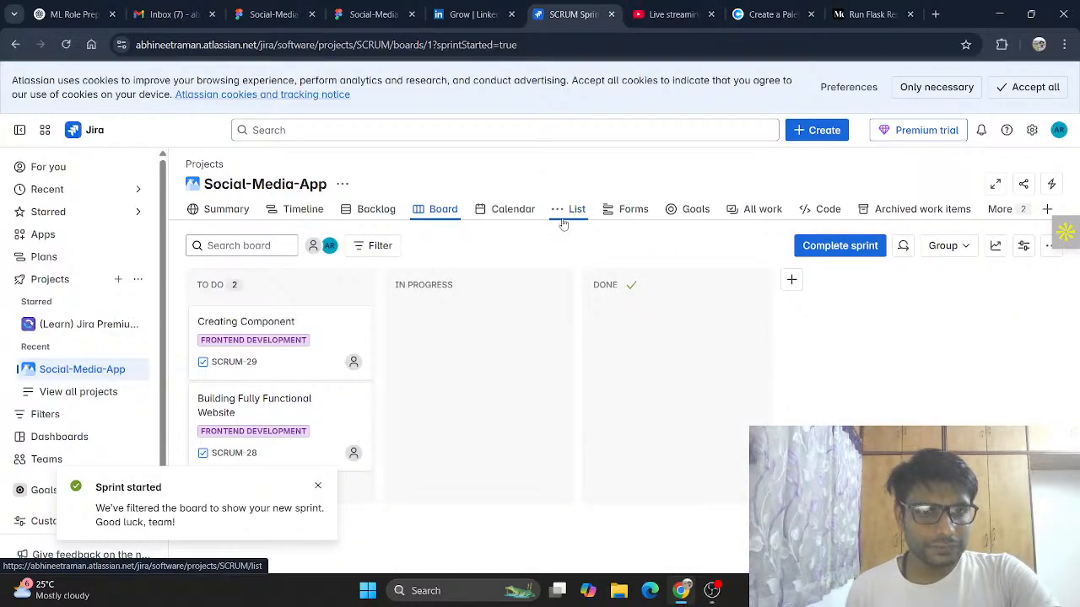
Step: In the list, set Frontend Development's sprint to SCRUM Sprint 2
left_click(577, 212)
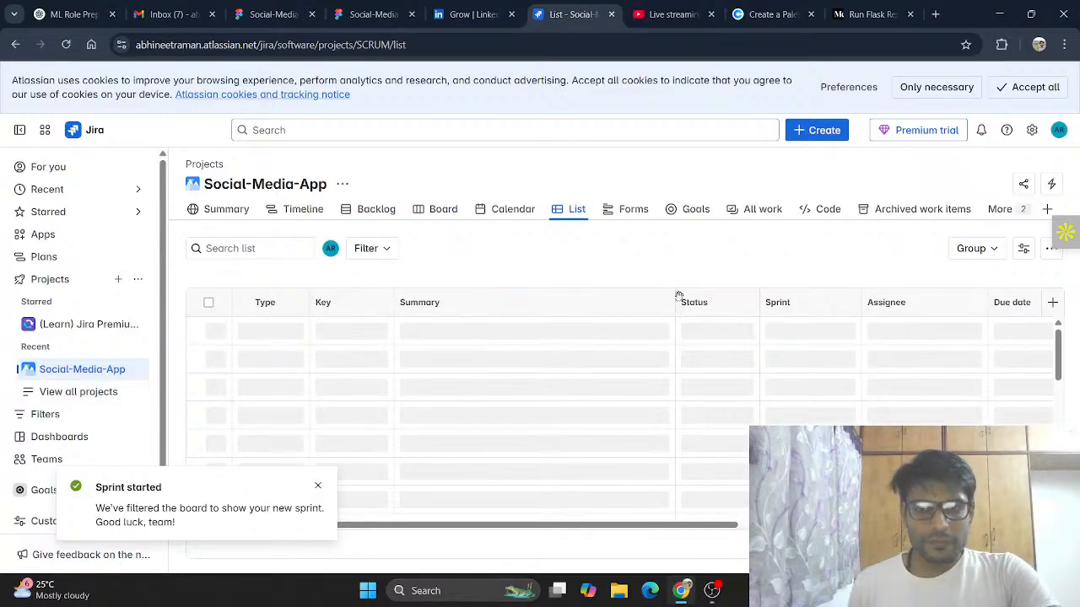
left_click(800, 360)
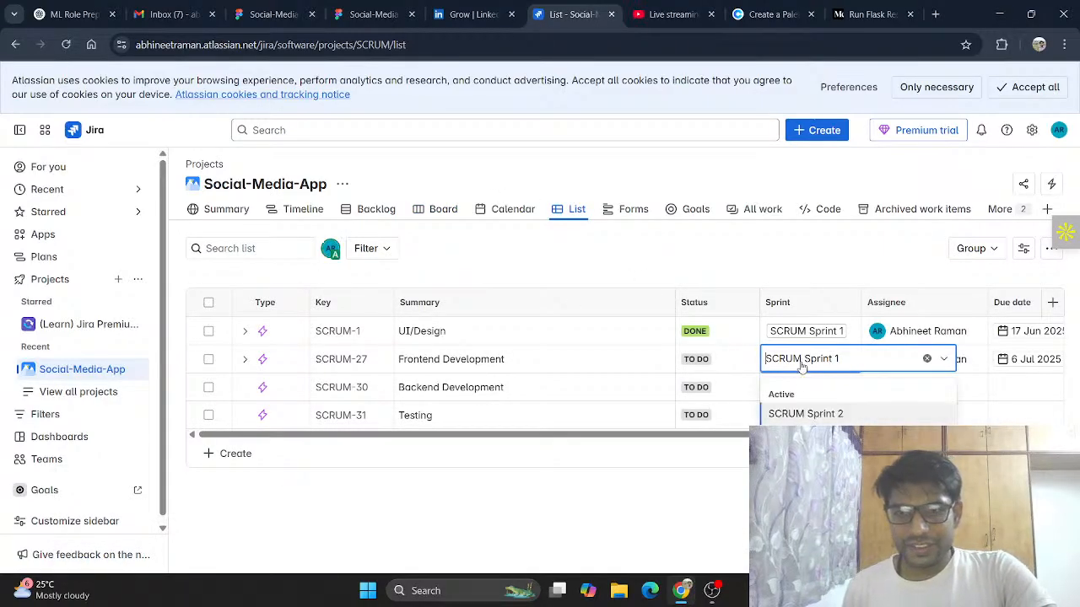
left_click(809, 413)
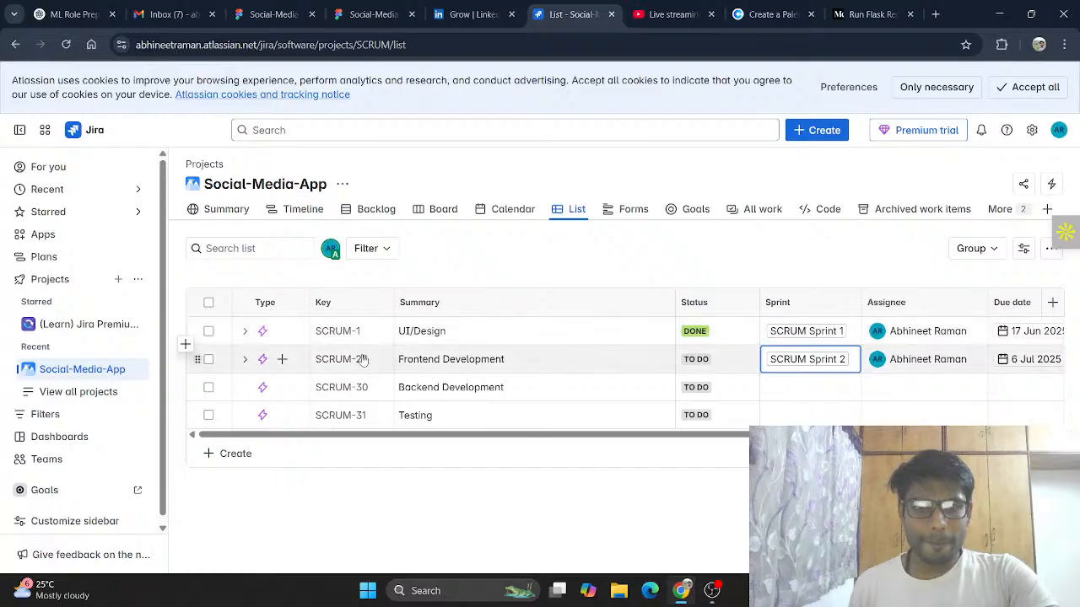
Step: Expand Frontend Development and add a Sidebar subtask under Creating Component
left_click(245, 359)
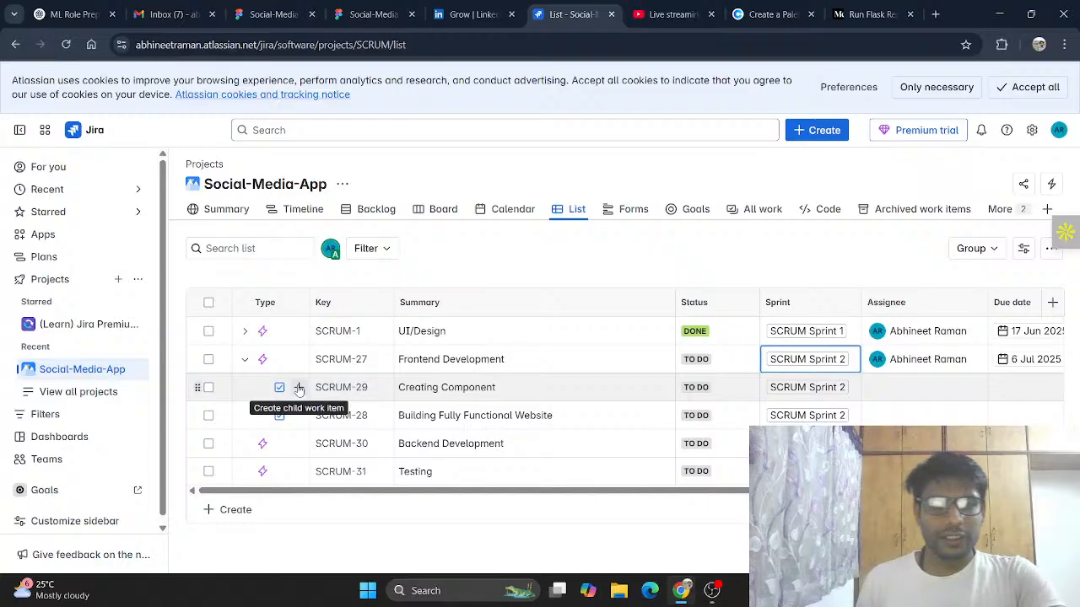
left_click(299, 388)
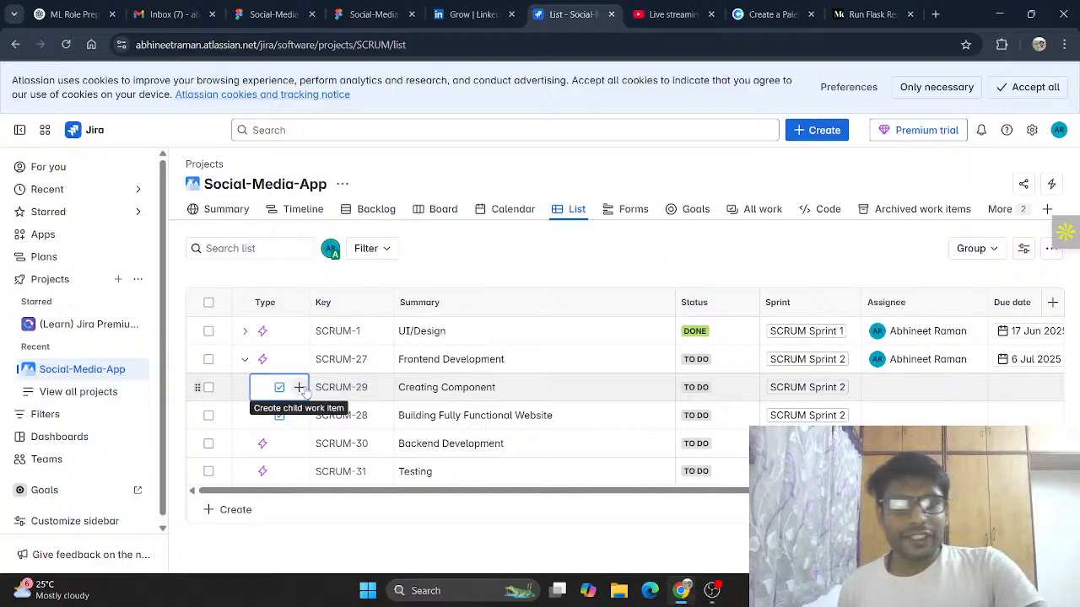
left_click(298, 387)
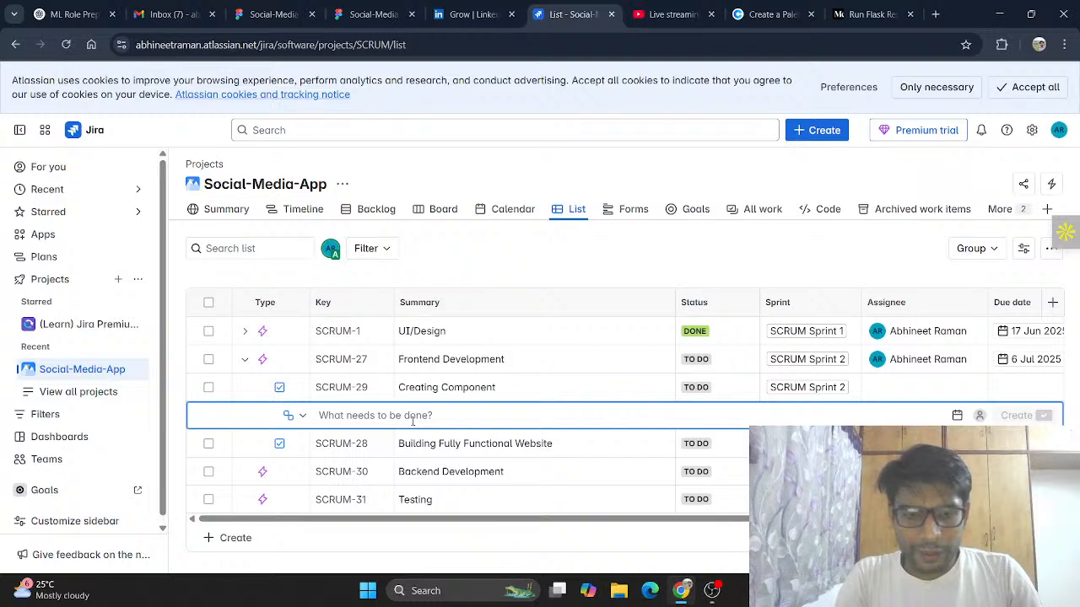
type("No")
type("v")
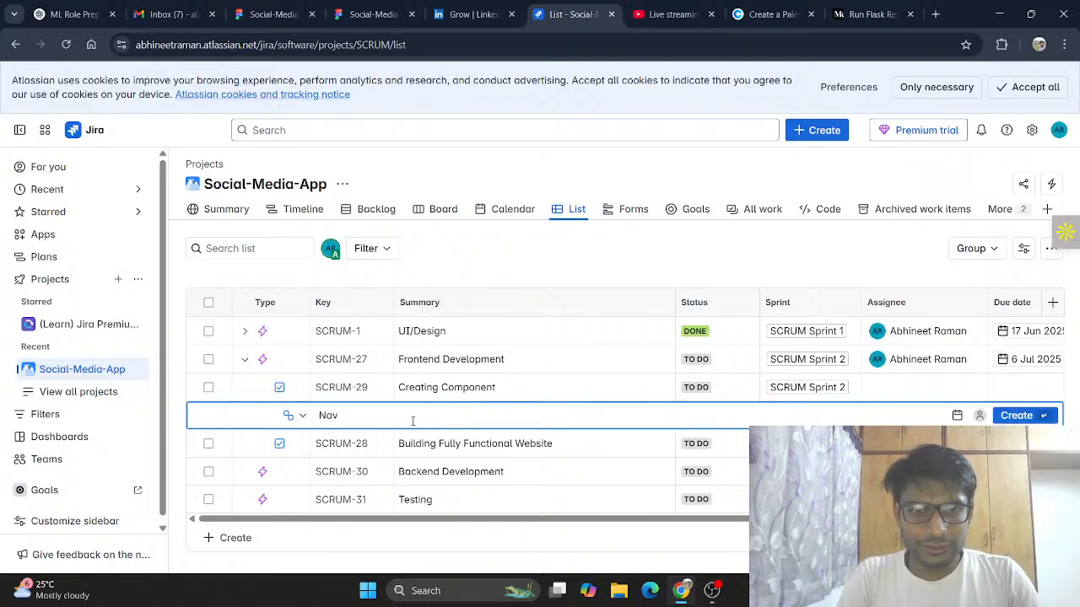
key("BackSpace")
key("BackSpace")
key("BackSpace")
type("Sidebar")
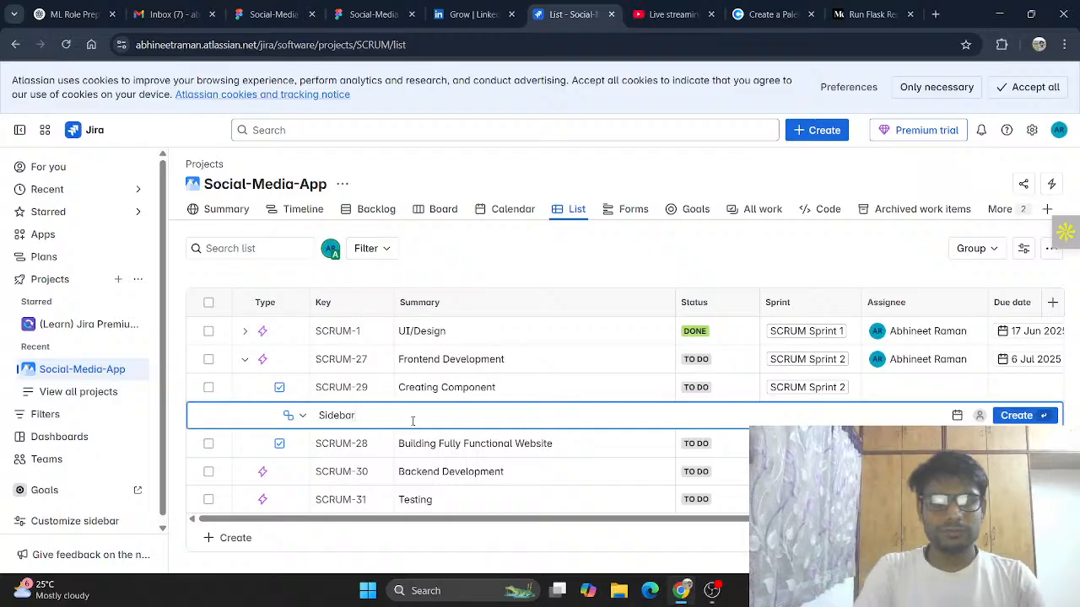
key("Return")
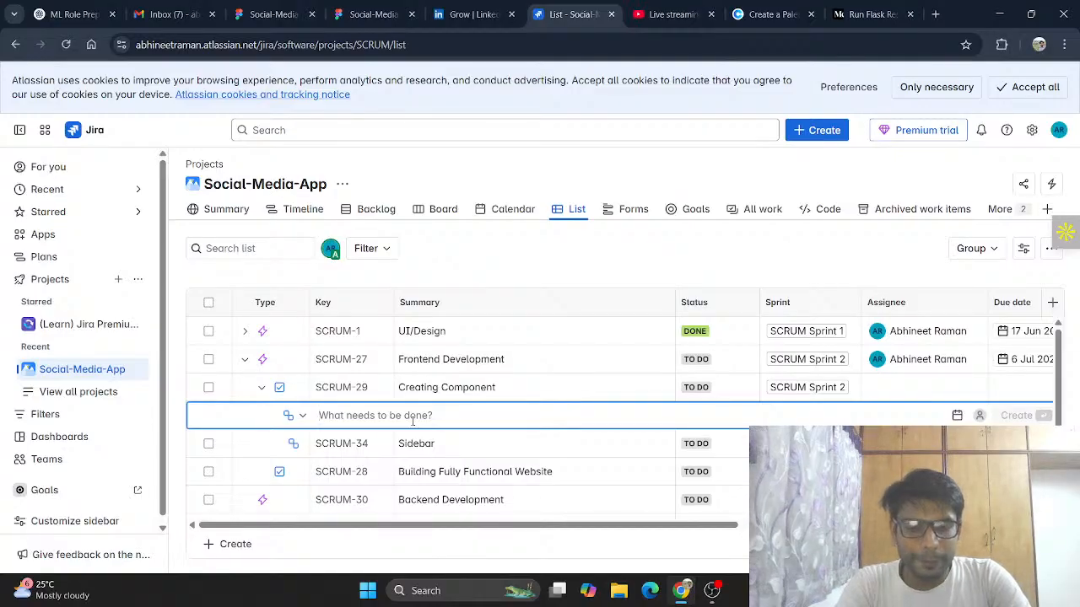
Step: Add a "login/signup boardpage" subtask under Creating Component
type("login ")
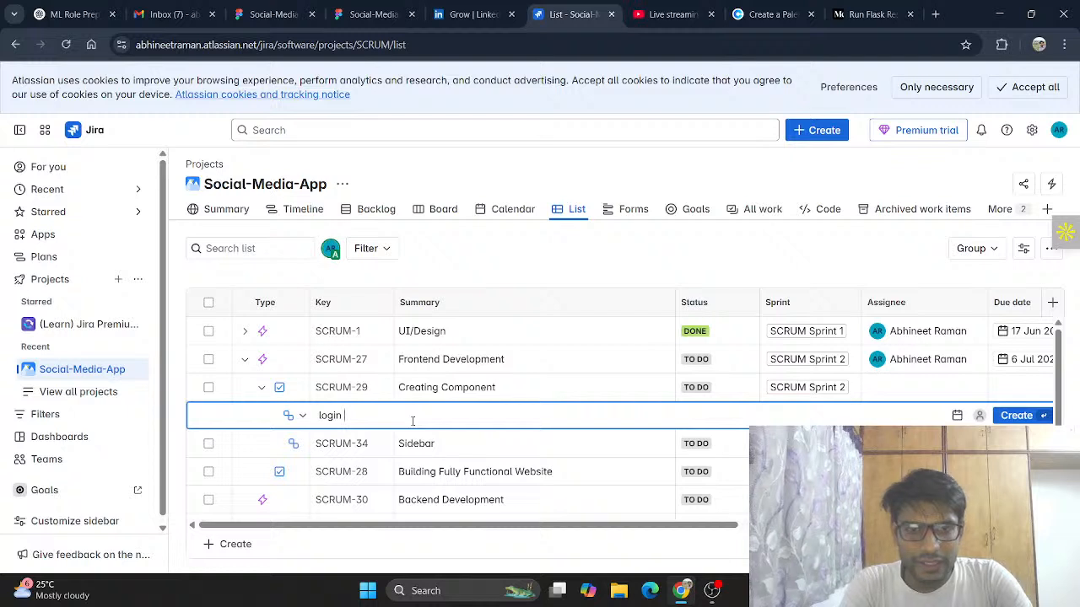
type("/sig")
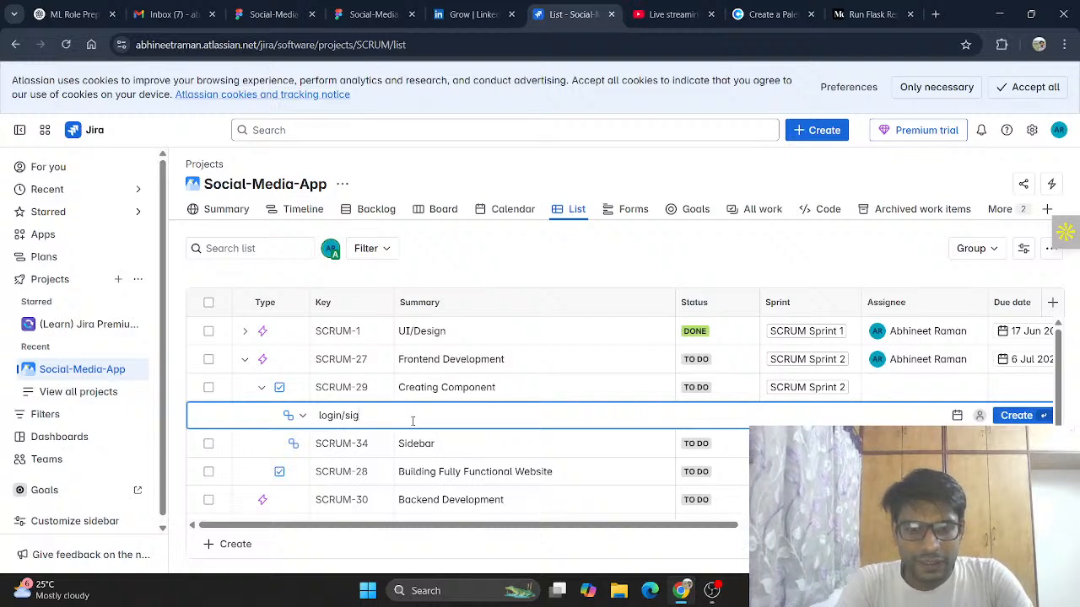
type("nup b")
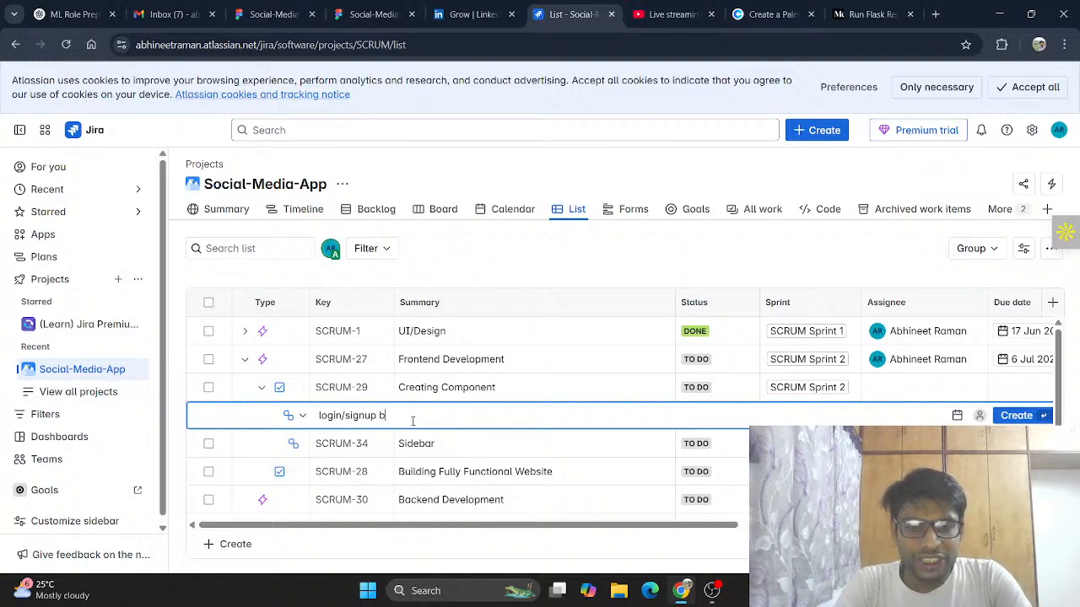
type("oordpage")
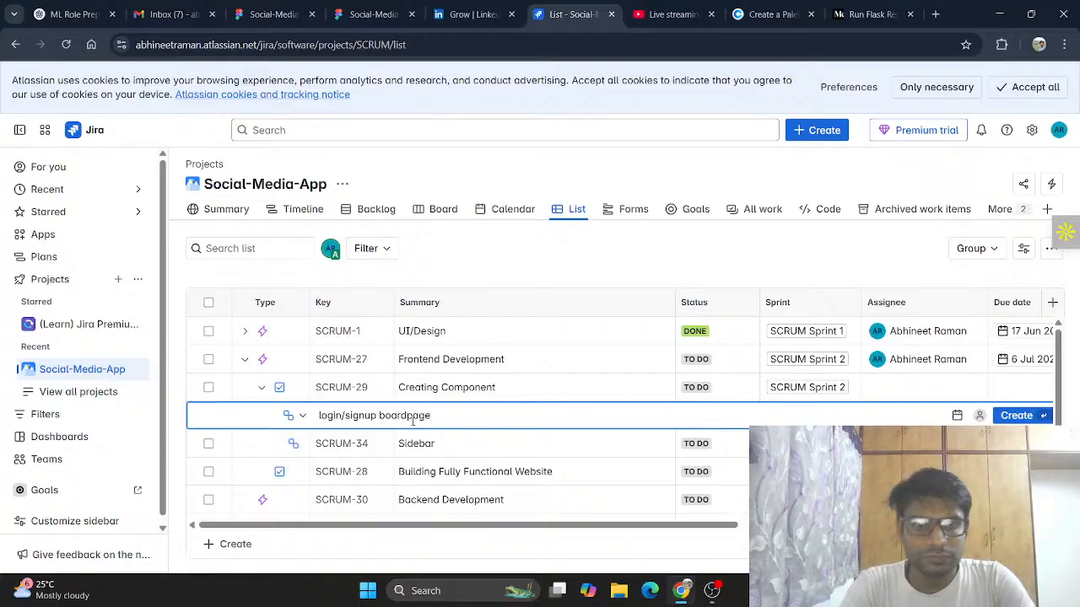
key("Return")
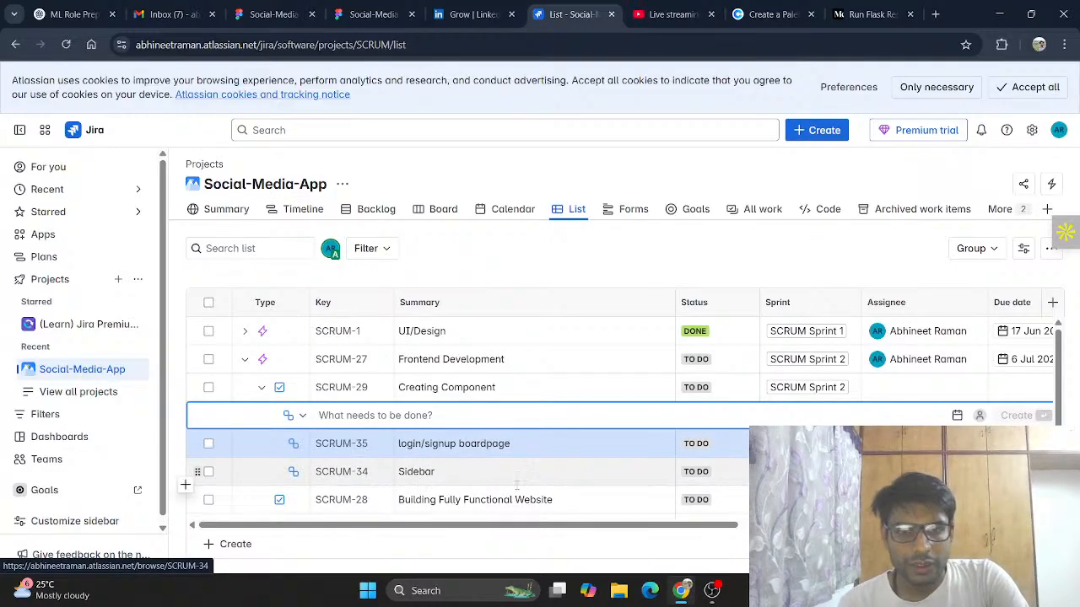
Step: Add a "login" subtask under Building Fully Functional Website
scroll(397, 489, "down", 1)
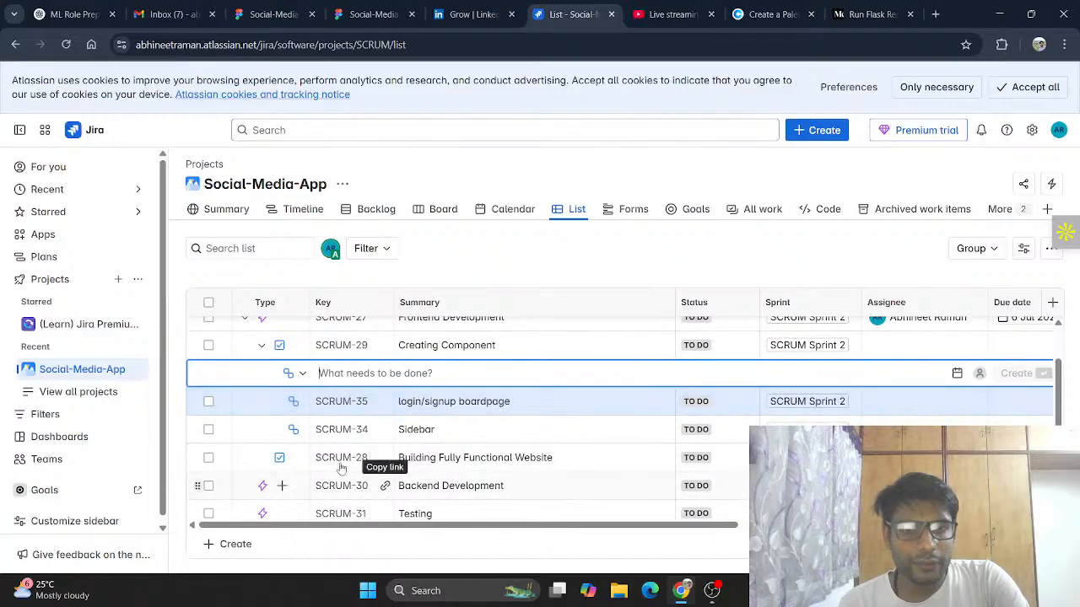
left_click(301, 457)
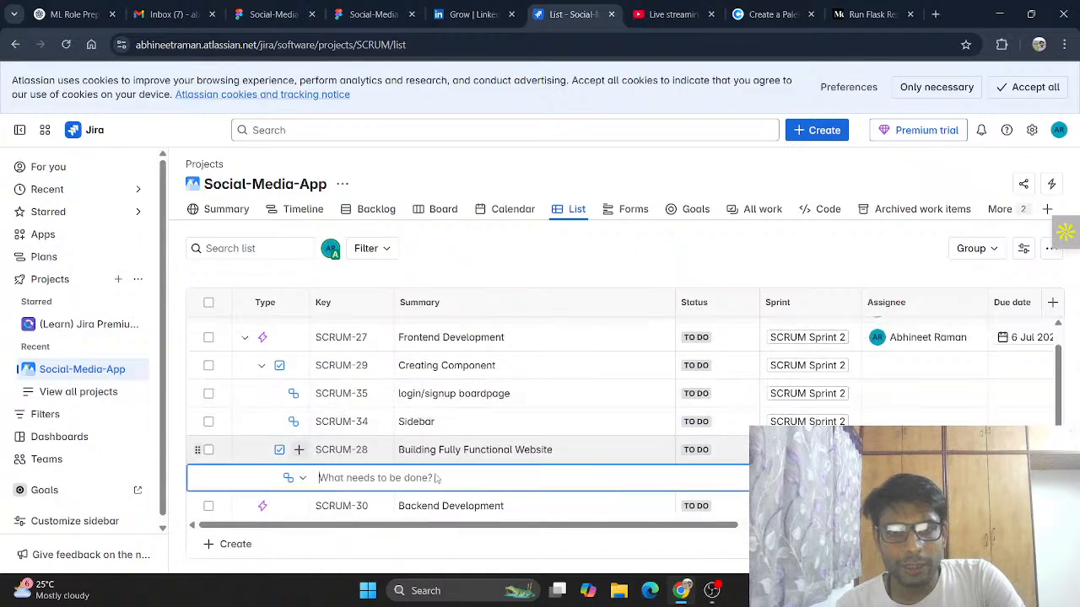
scroll(489, 463, "down", 1)
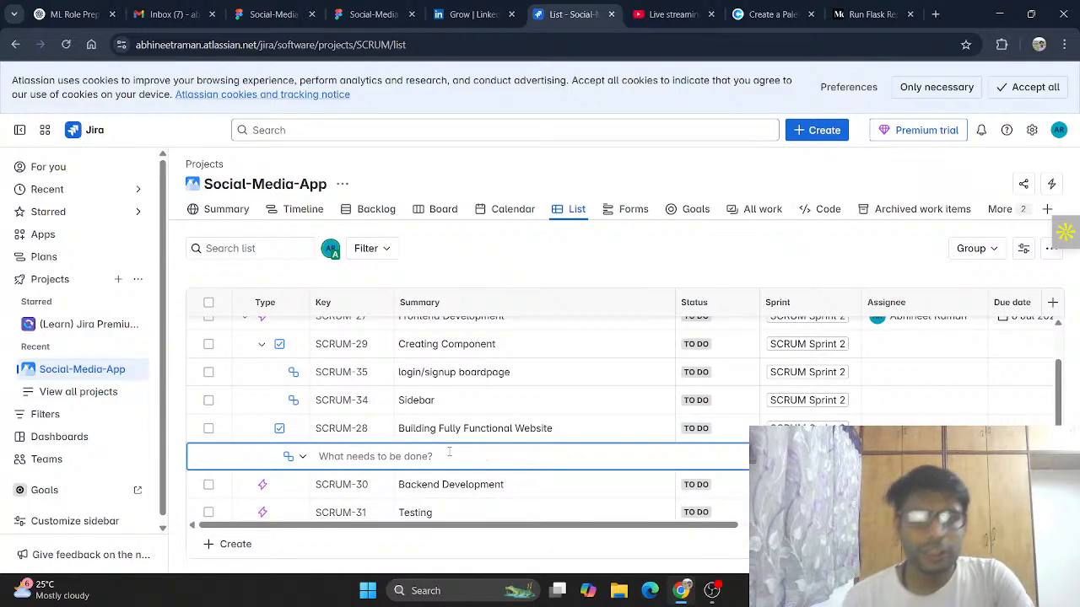
type("l")
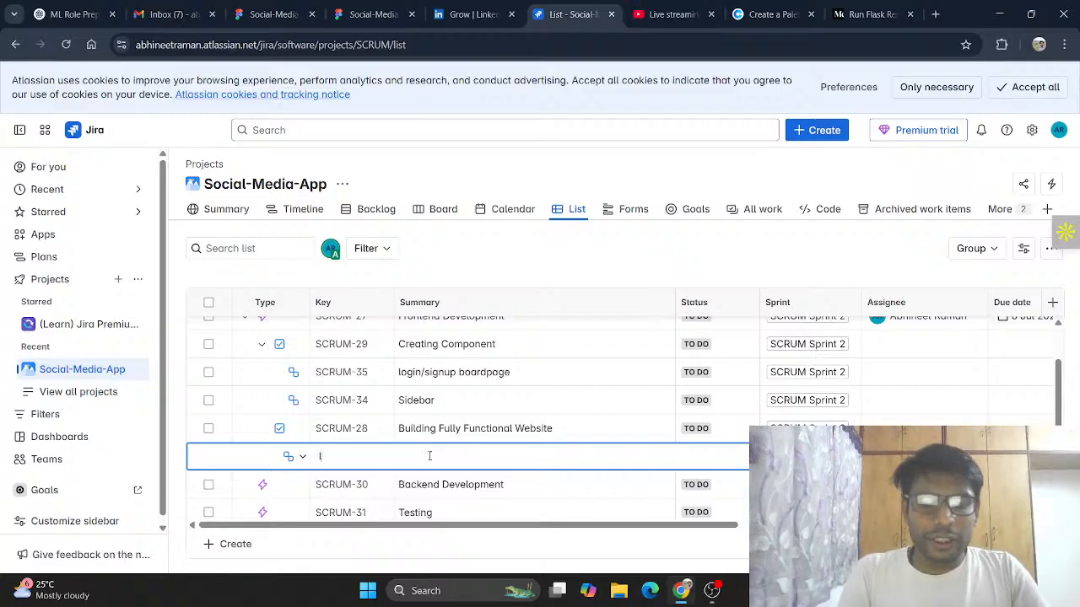
type("ogin")
key("Return")
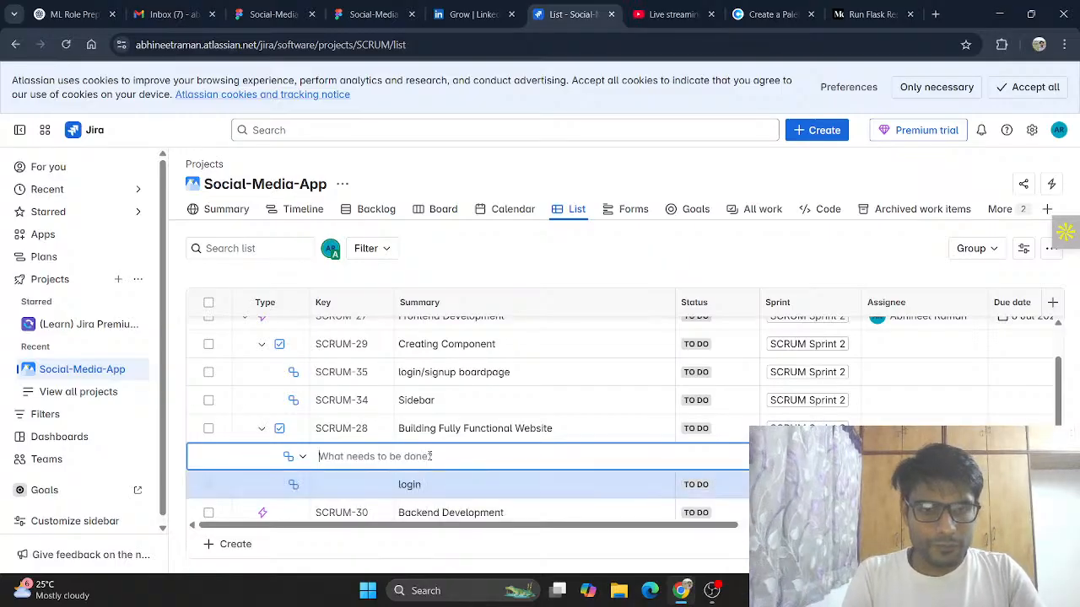
Step: Add a "sign up" subtask under Building Fully Functional Website
type("sigup")
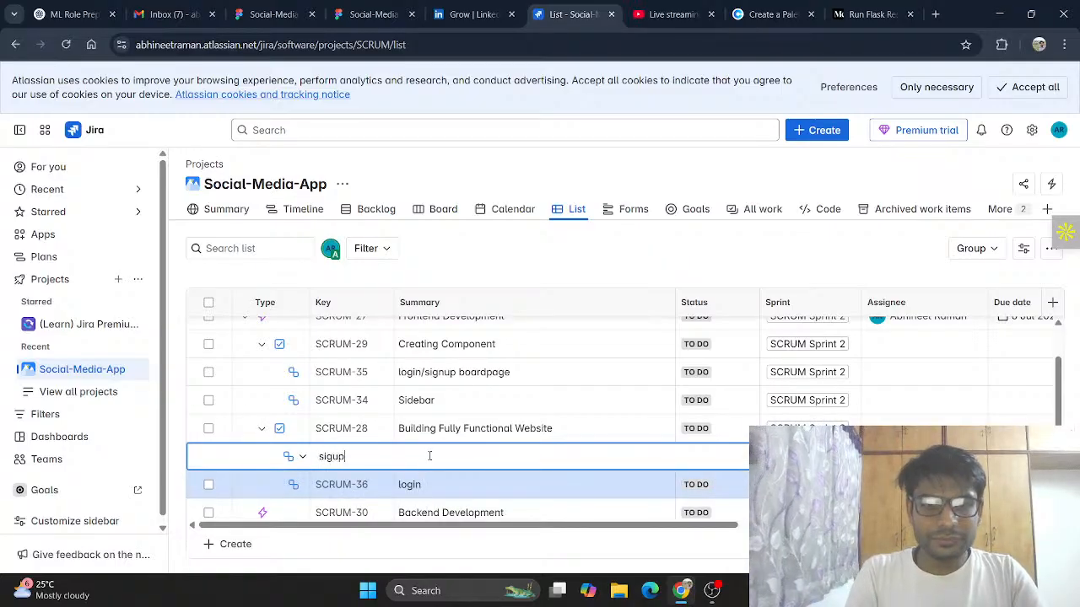
key("BackSpace")
key("BackSpace")
type("n")
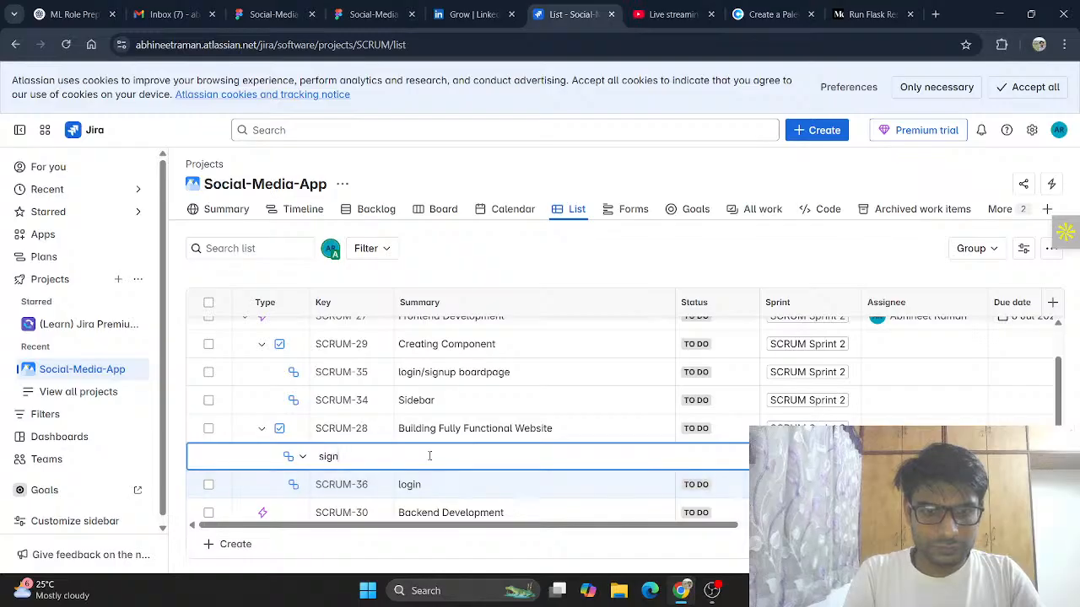
type(" up")
key("Return")
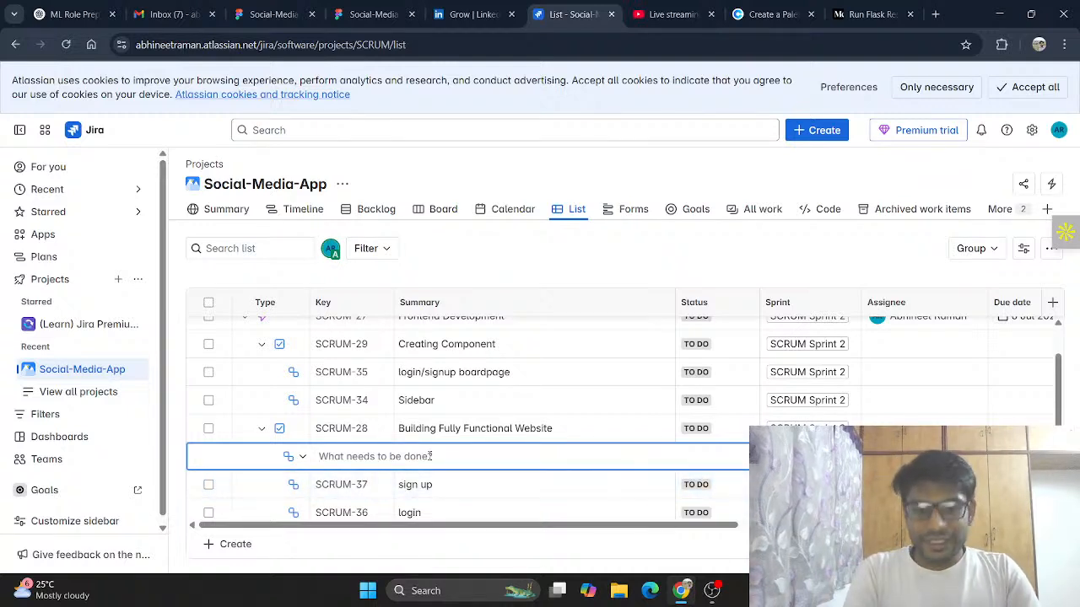
Step: Add "homepage" and "add post" subtasks under Building Fully Functional Website
type("homepage")
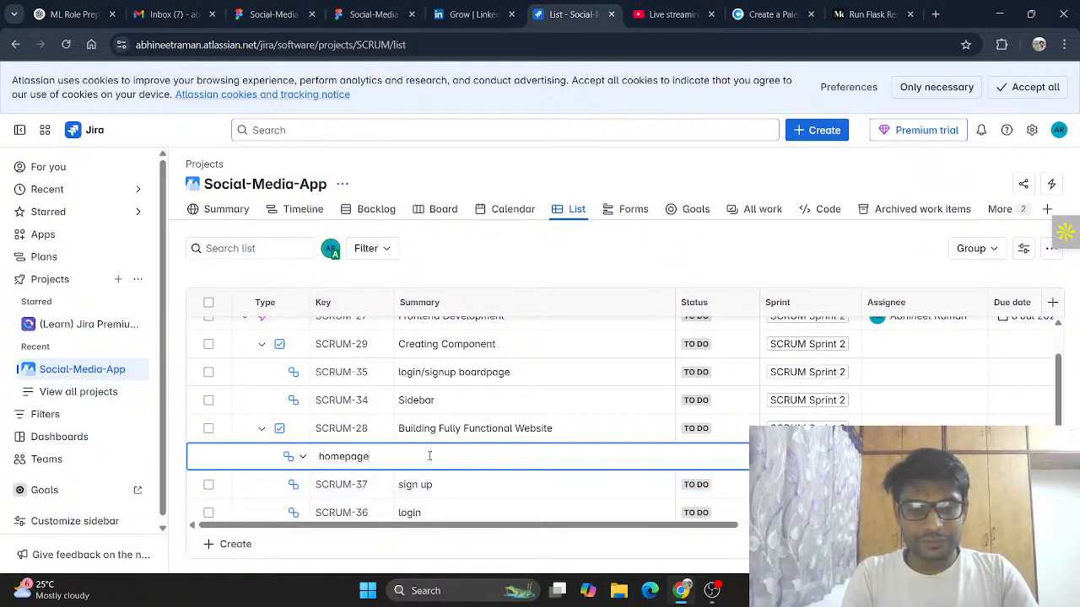
key("Return")
type("ad")
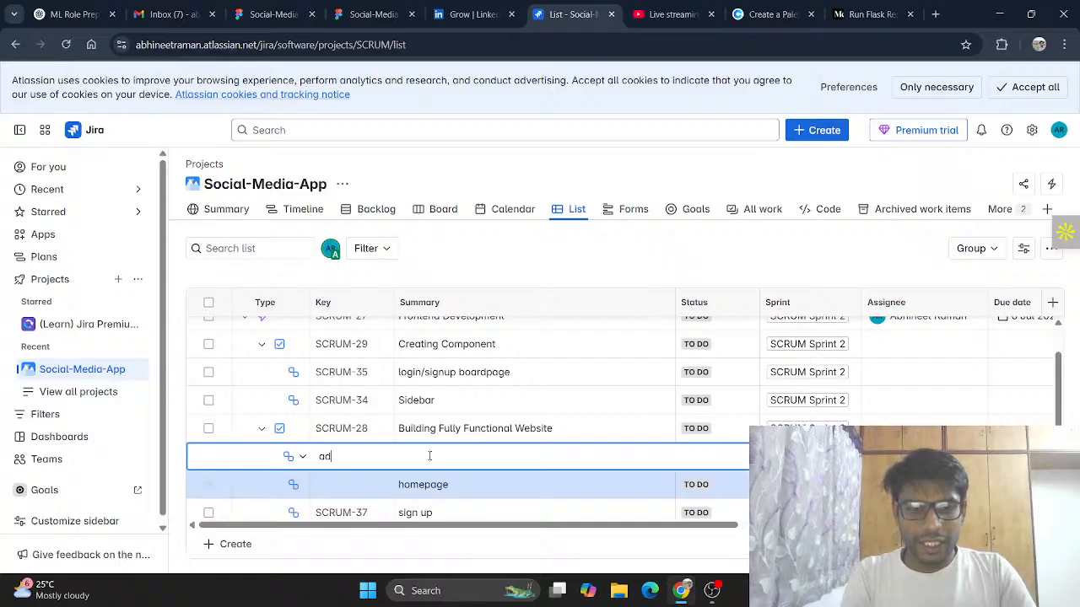
type("d post")
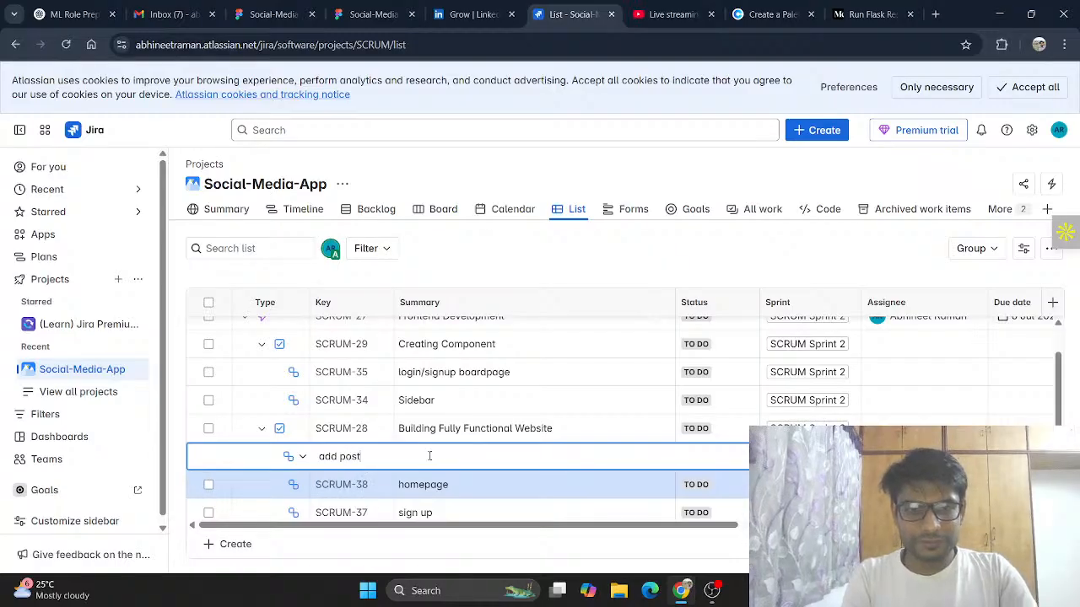
key("Return")
Step: Add "comment" and "notification" subtasks under Building Fully Functional Website
type("comment")
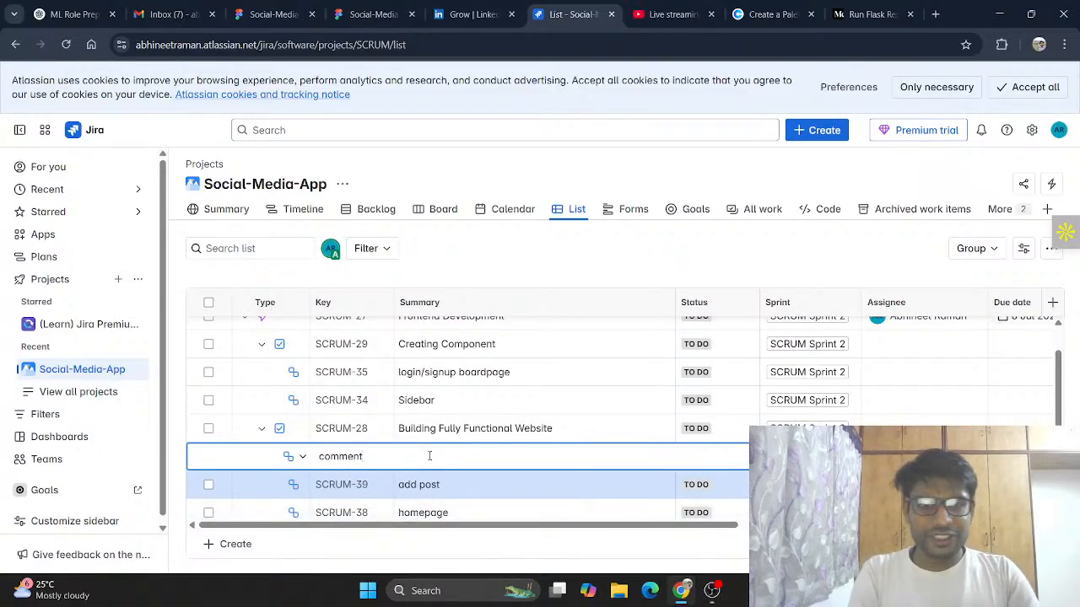
key("Return")
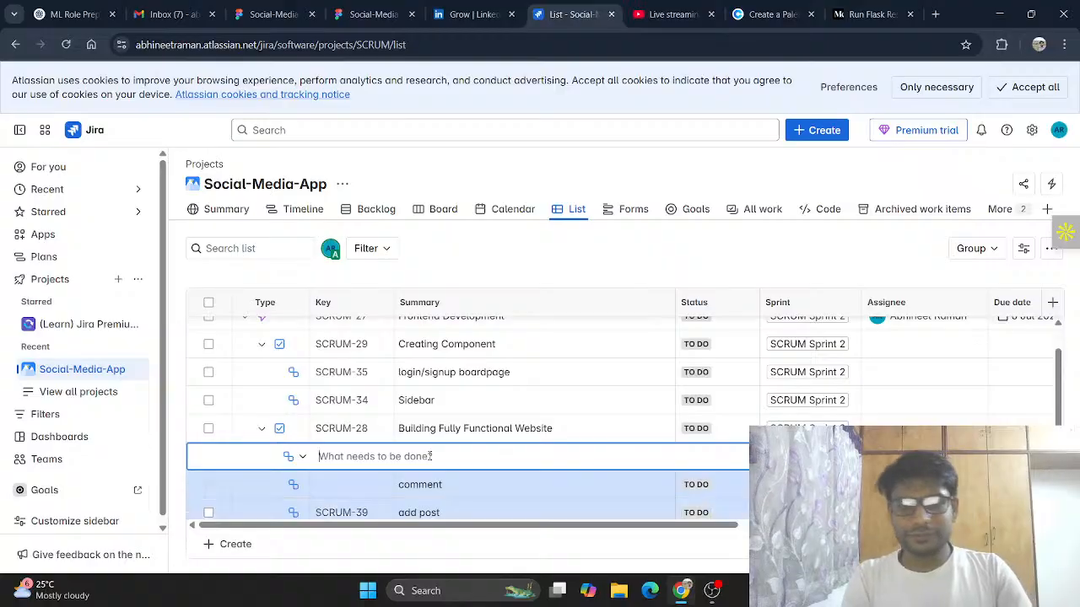
type("no")
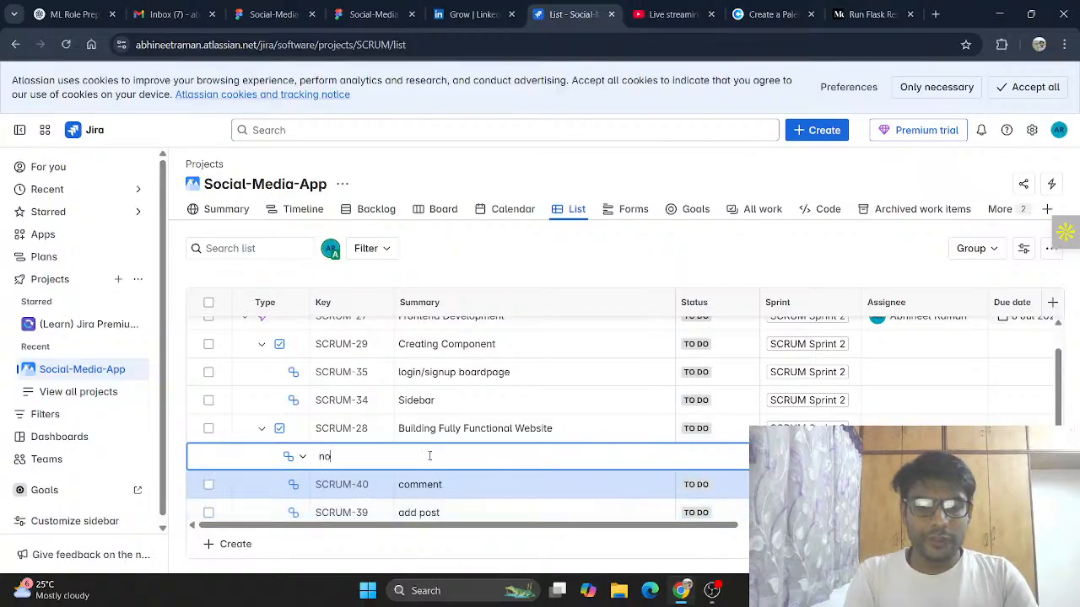
type("tification")
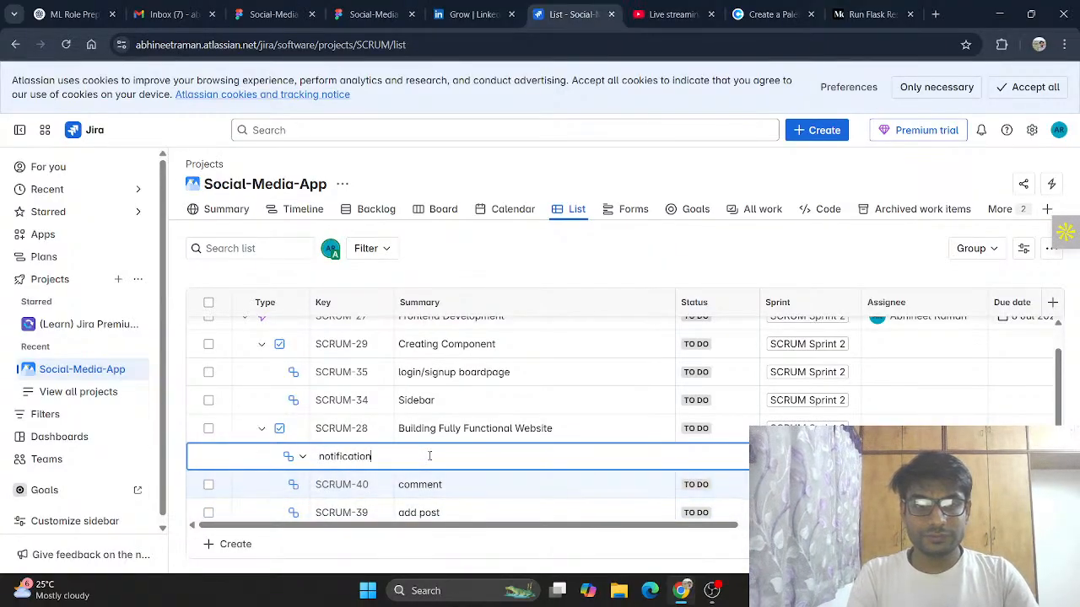
key("Return")
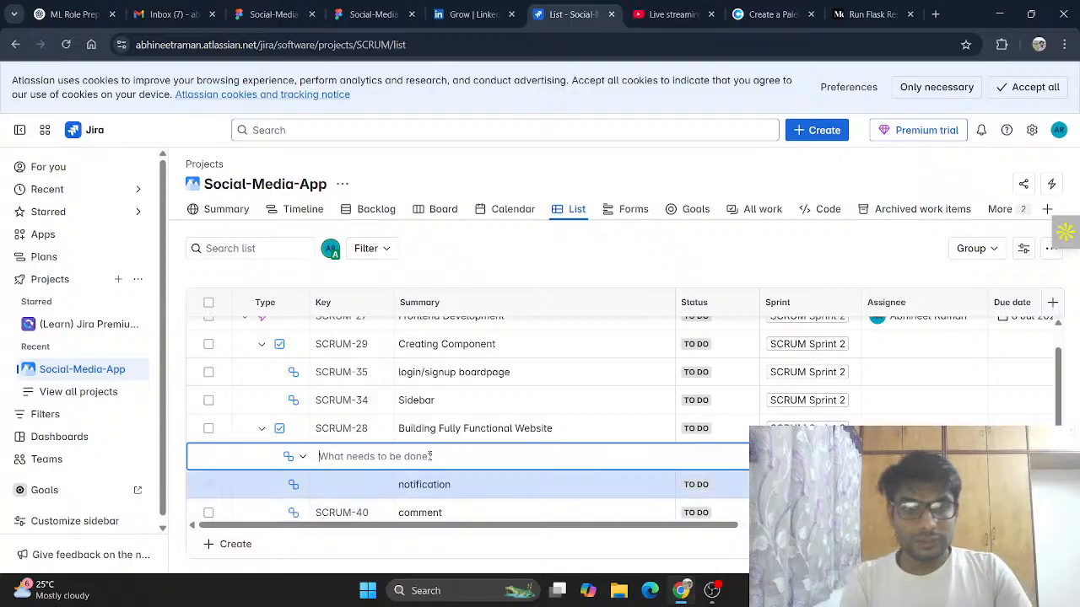
Step: Add a "profile" subtask under Building Fully Functional Website
type("profile")
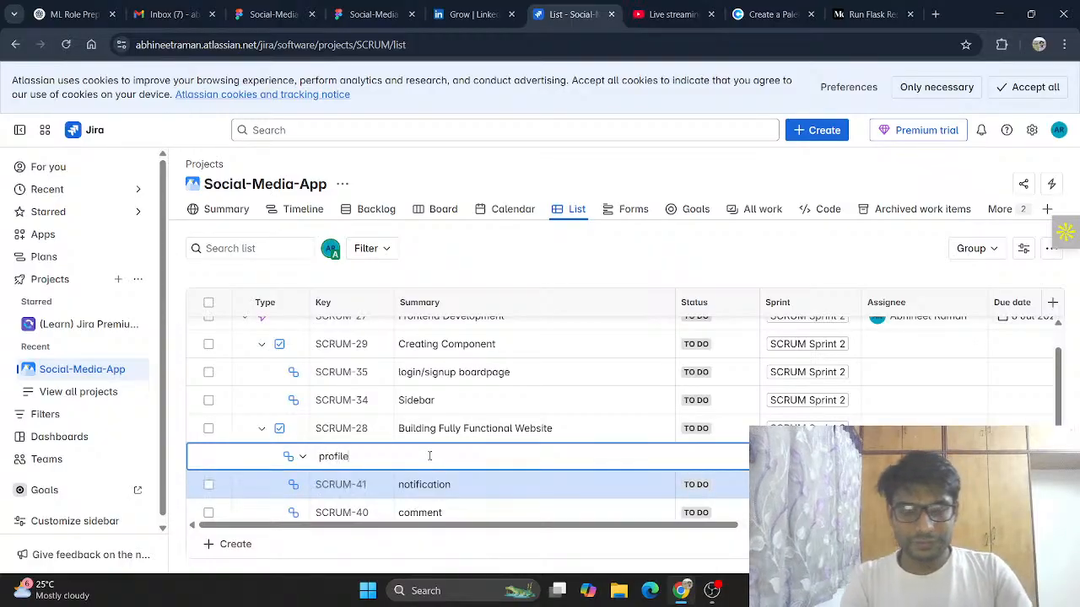
key("Return")
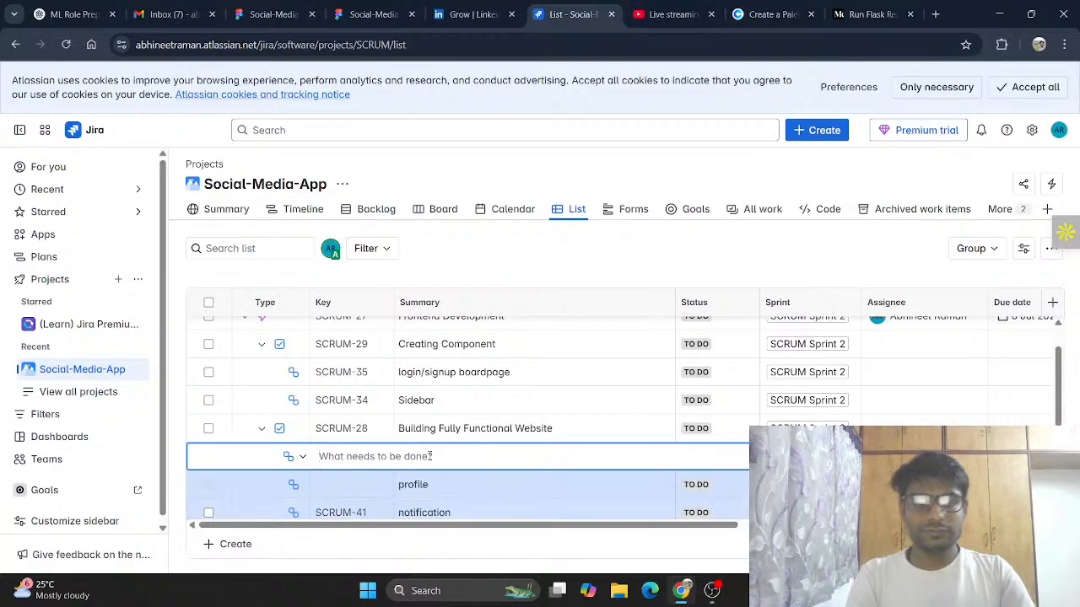
scroll(413, 456, "down", 5)
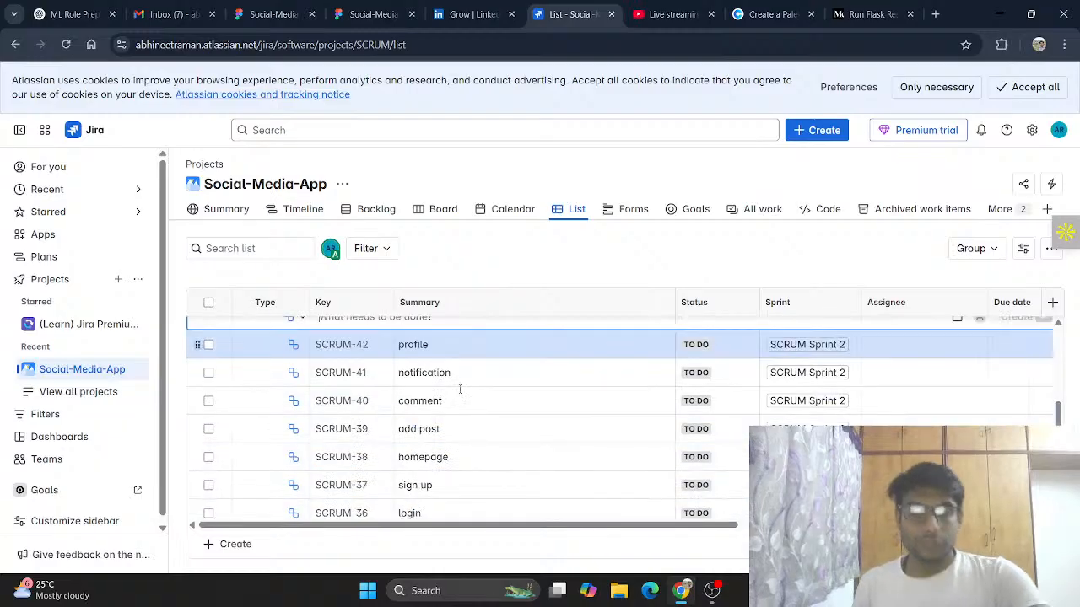
scroll(419, 462, "up", 3)
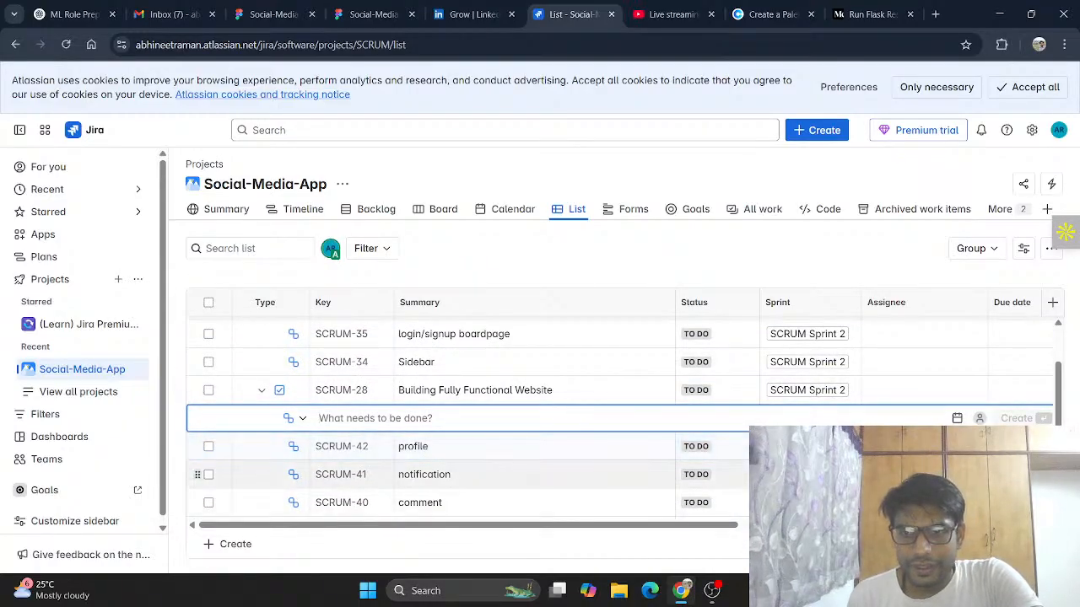
Step: Assign Building Fully Functional Website, Creating Component and the login/signup boardpage subtask to yourself
left_click(899, 393)
scroll(750, 369, "up", 2)
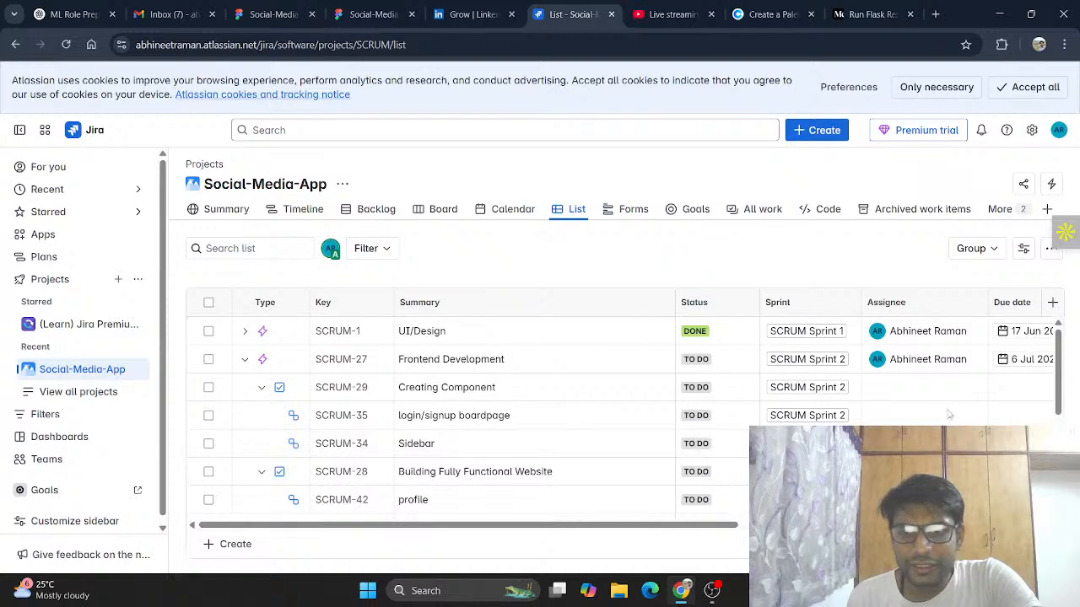
left_click(927, 390)
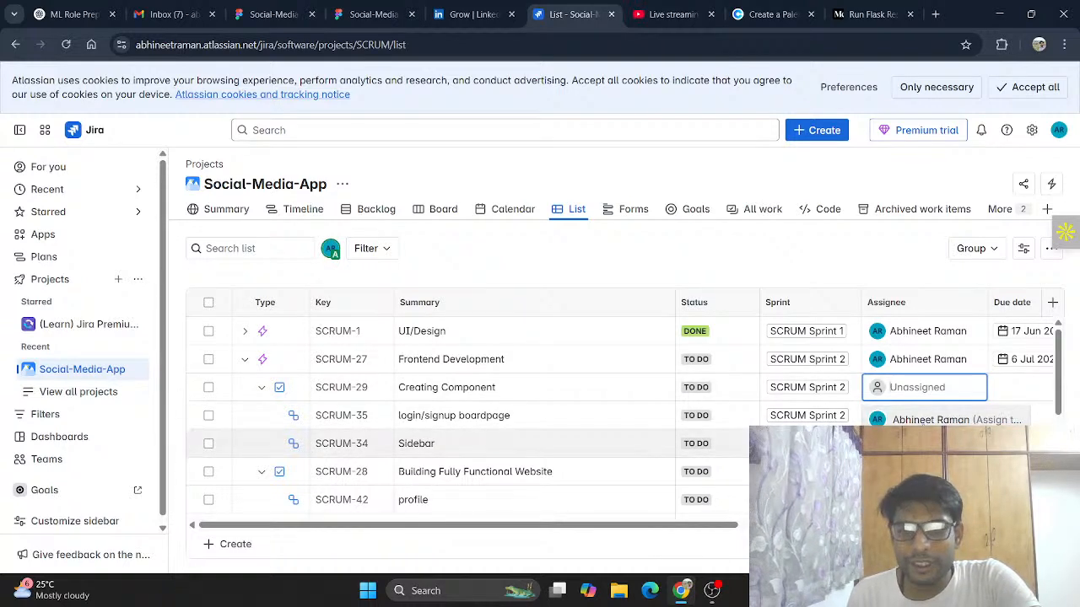
left_click(922, 419)
left_click(922, 418)
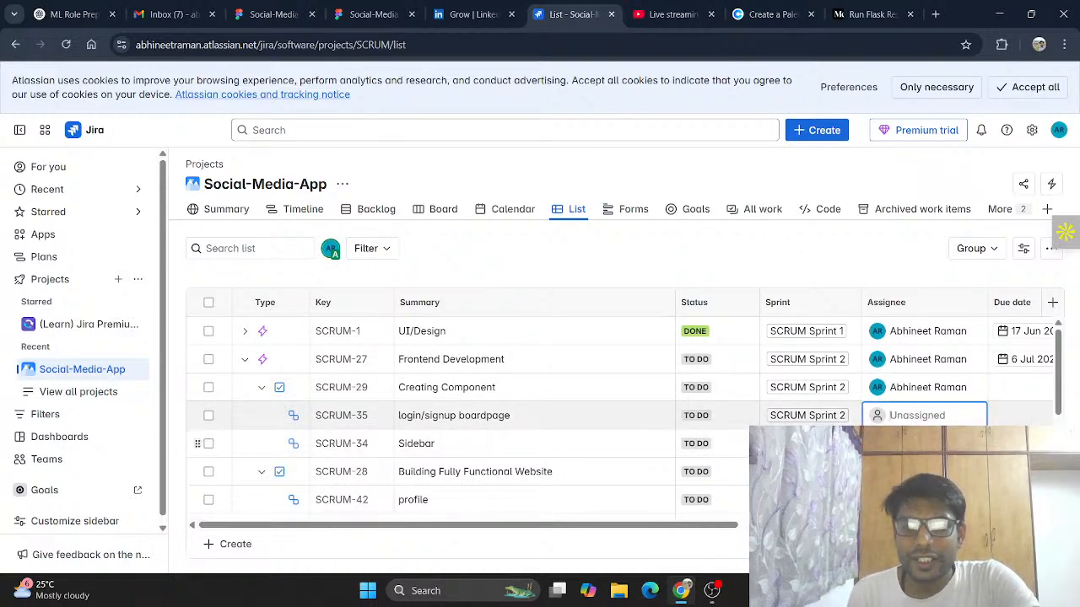
left_click(922, 447)
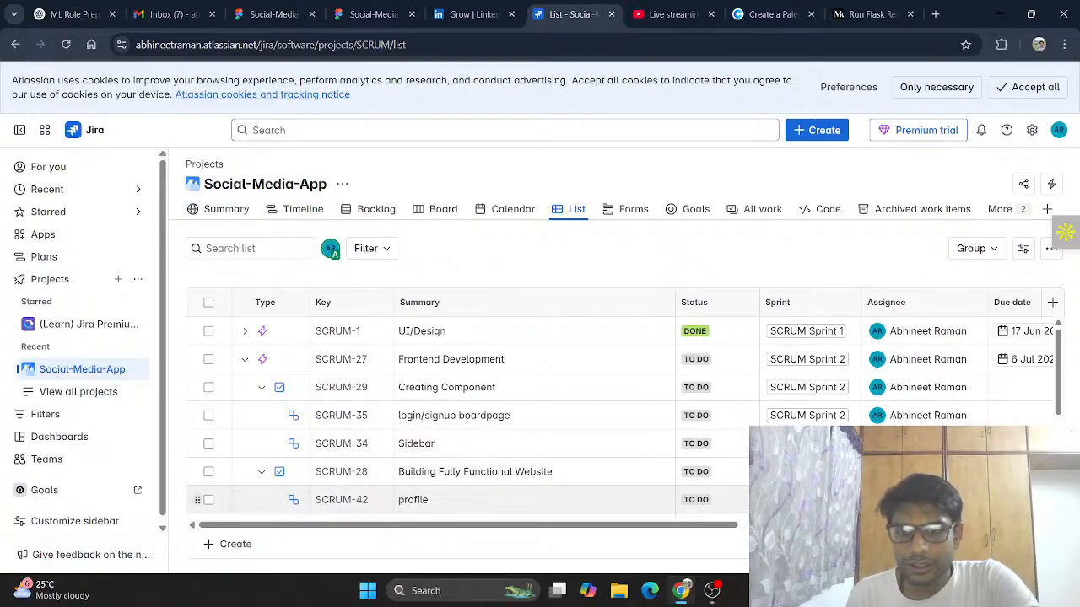
Step: Assign the profile, notification, comment and add post subtasks to yourself
scroll(925, 472, "down", 2)
left_click(923, 358)
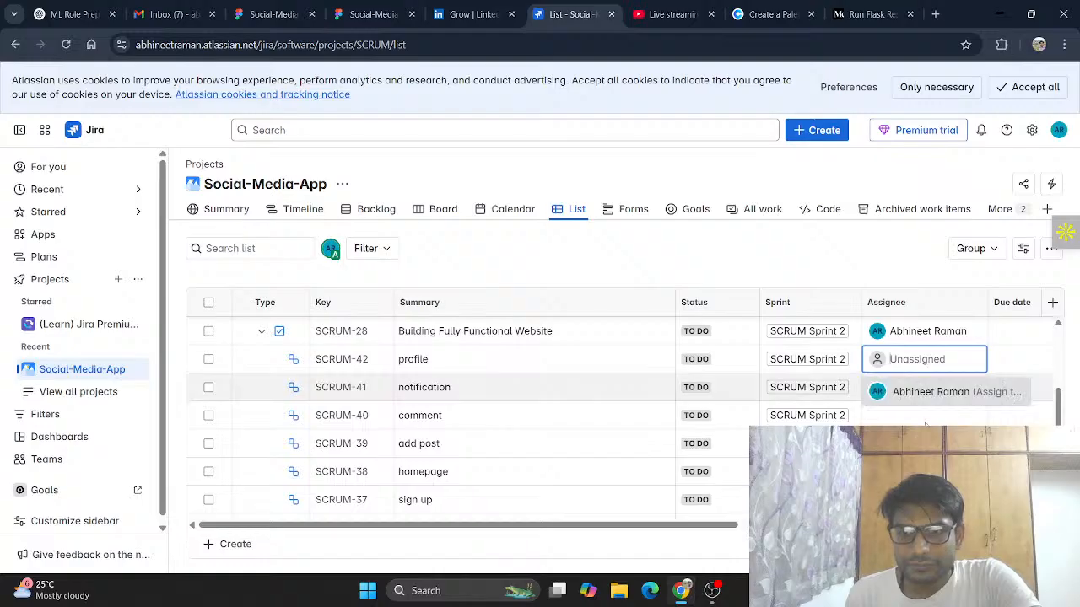
left_click(925, 396)
left_click(918, 388)
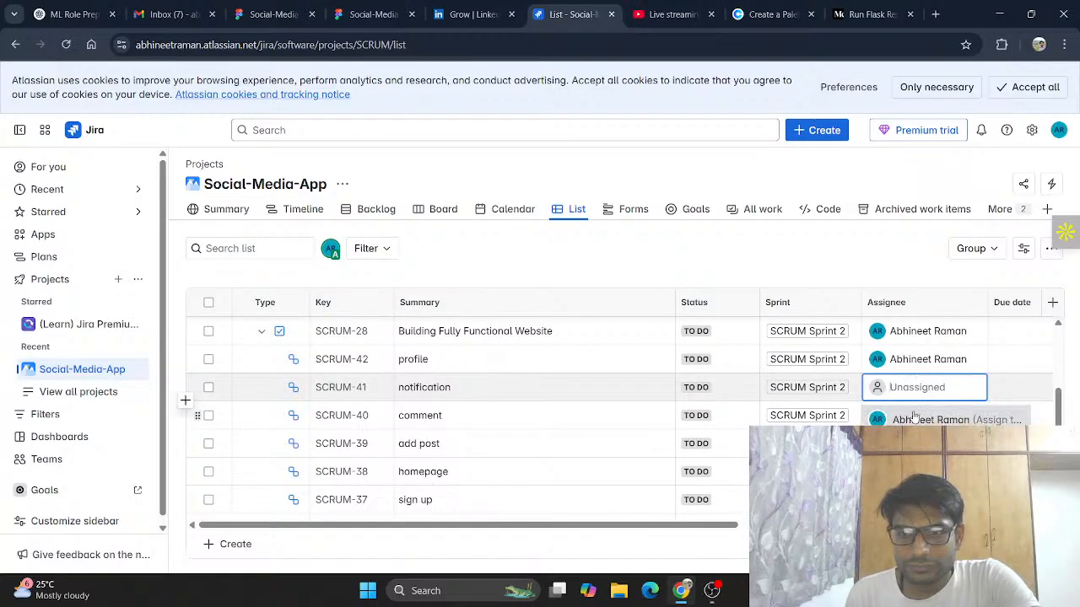
left_click(916, 415)
left_click(916, 415)
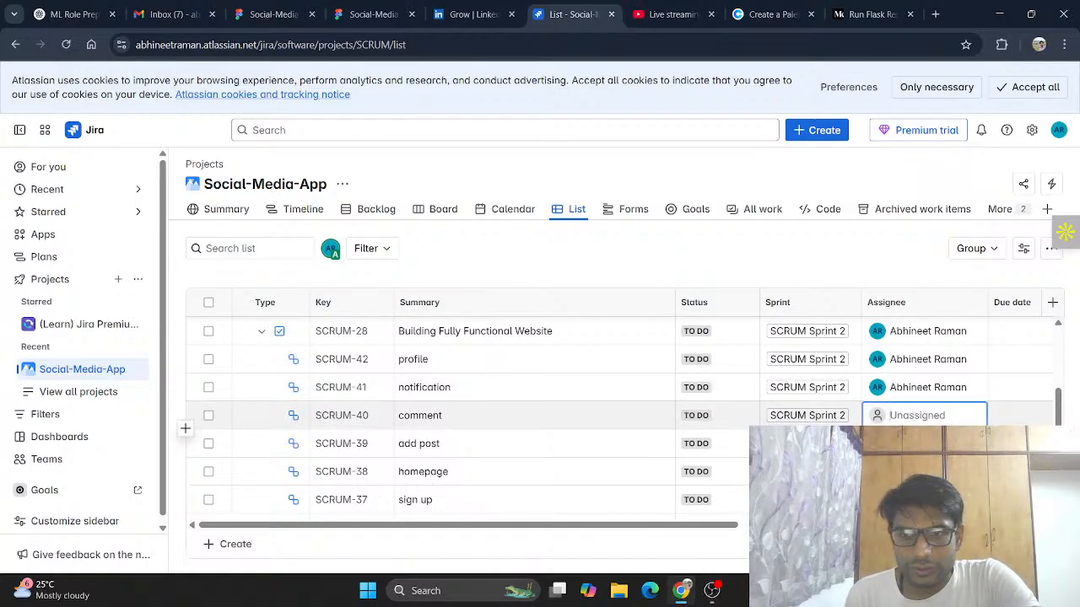
left_click(916, 443)
left_click(915, 443)
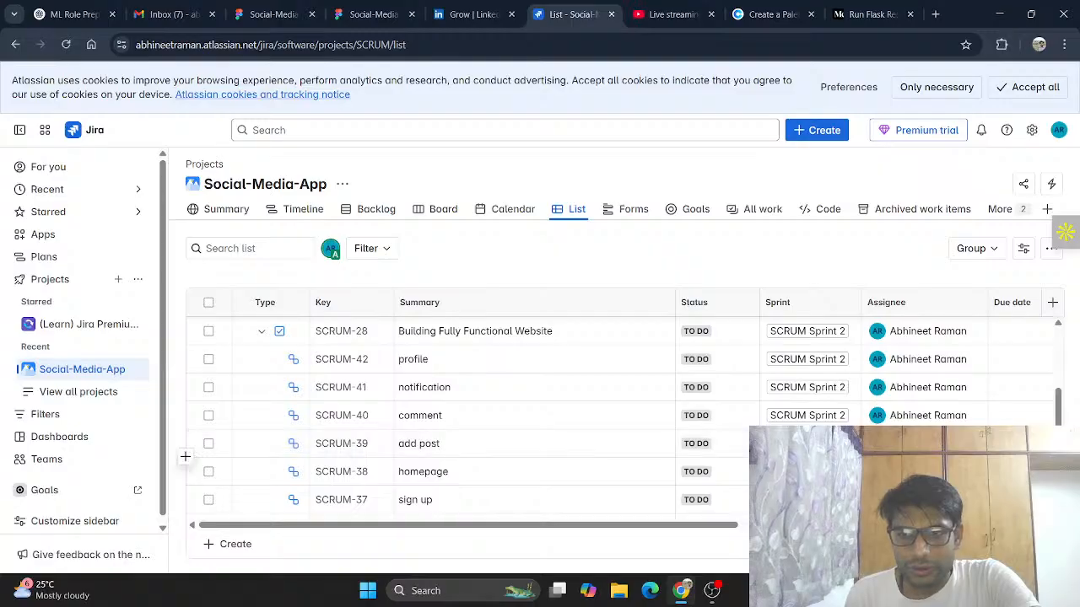
left_click(915, 472)
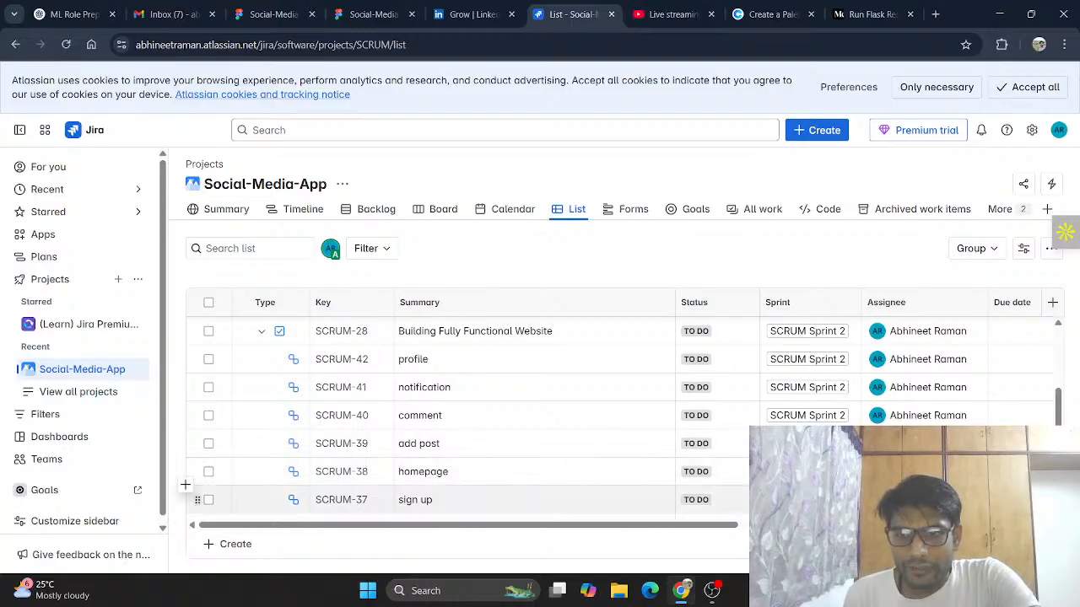
Step: Assign the homepage and sign up subtasks to yourself
scroll(887, 472, "down", 1)
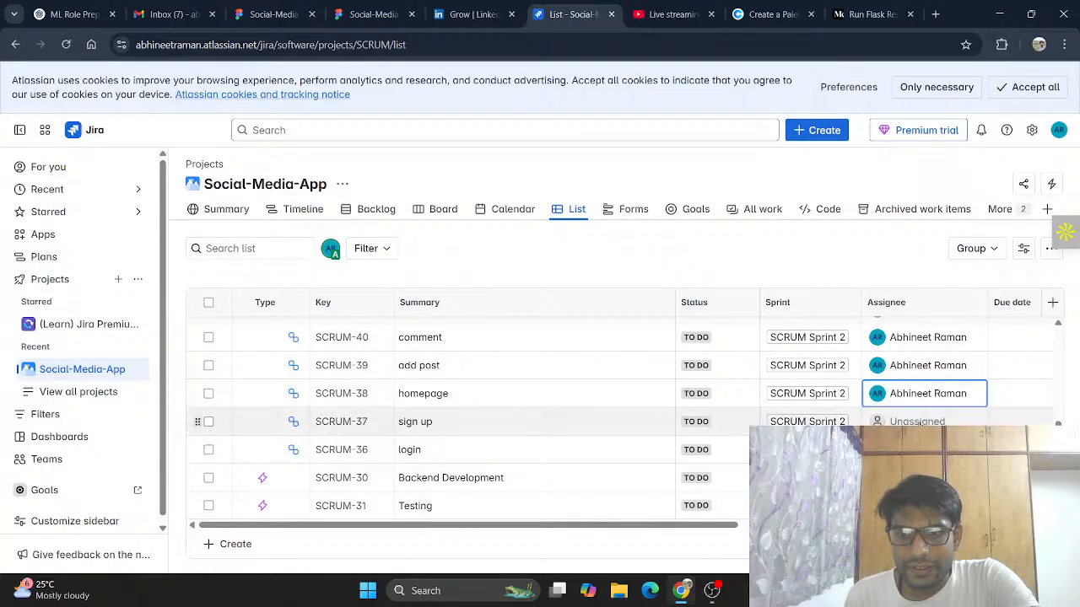
left_click(920, 427)
left_click(920, 449)
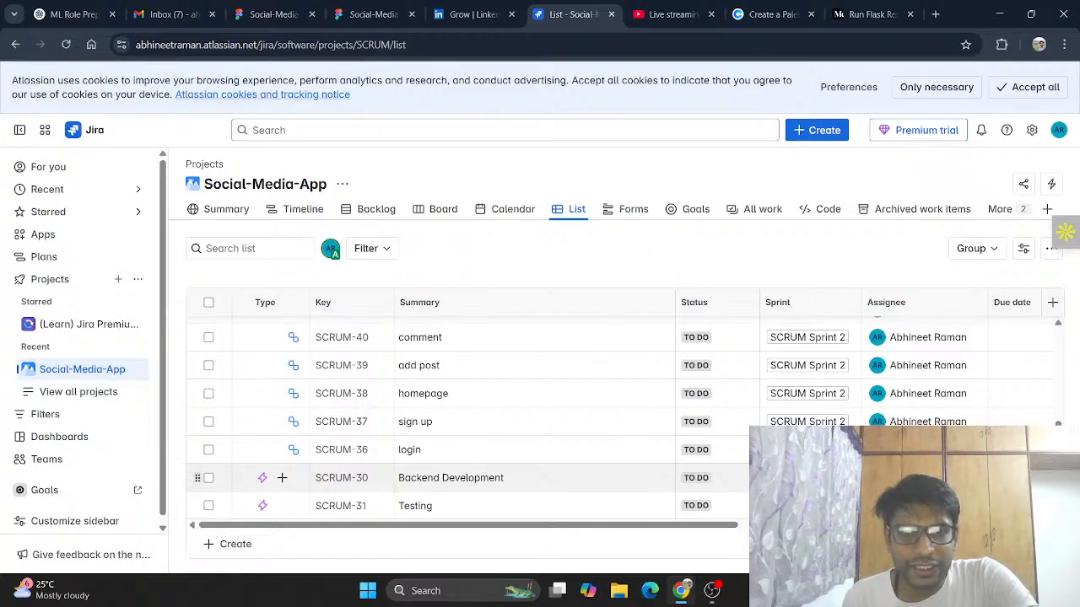
Step: Collapse the Frontend Development hierarchy in the list and accept only necessary cookies
scroll(289, 439, "up", 3)
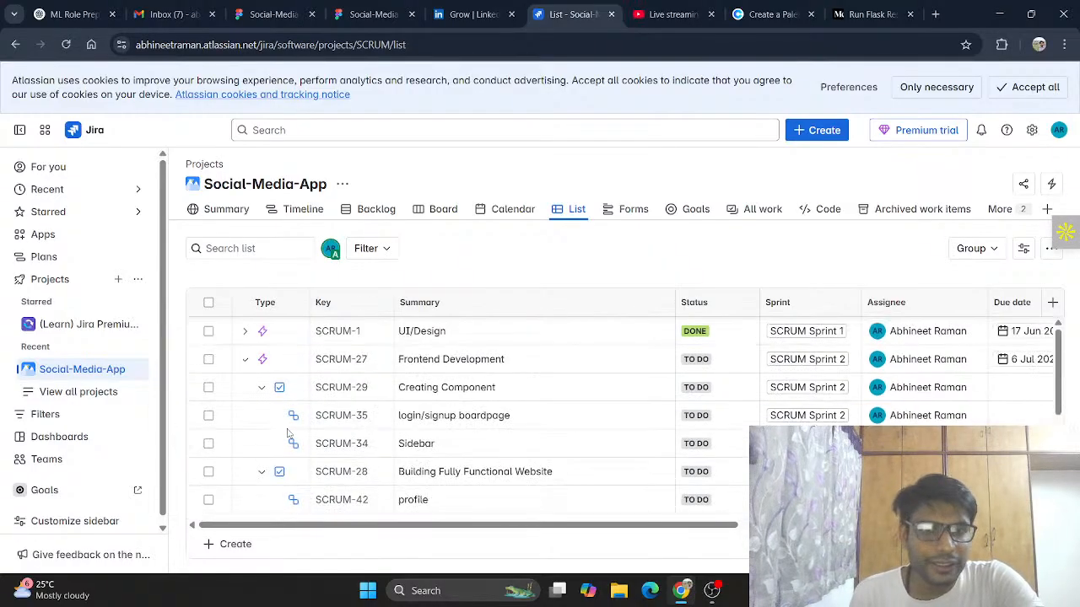
left_click(262, 471)
left_click(261, 388)
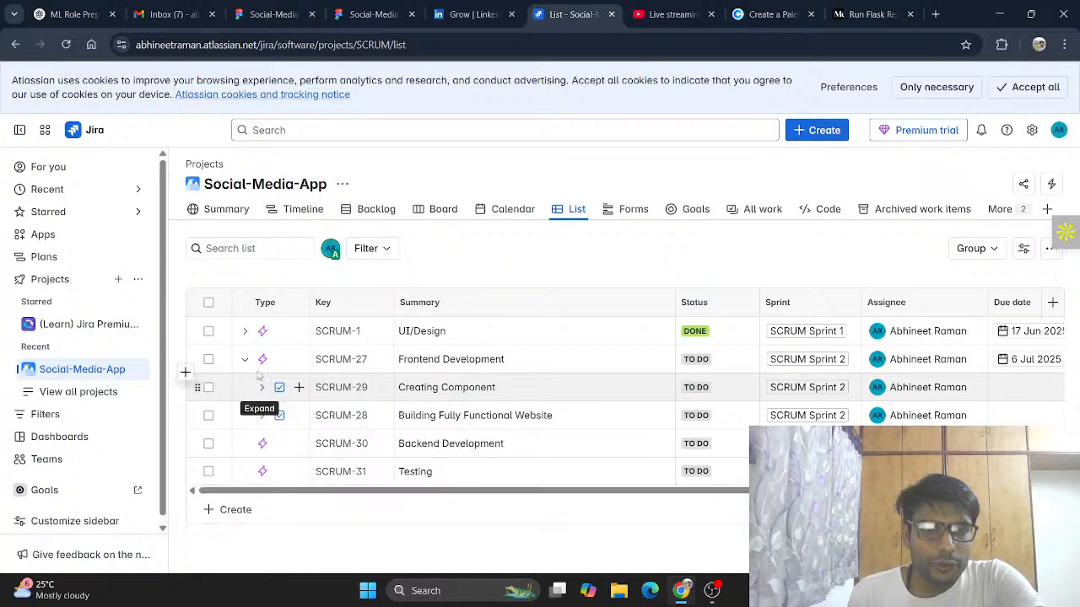
left_click(245, 360)
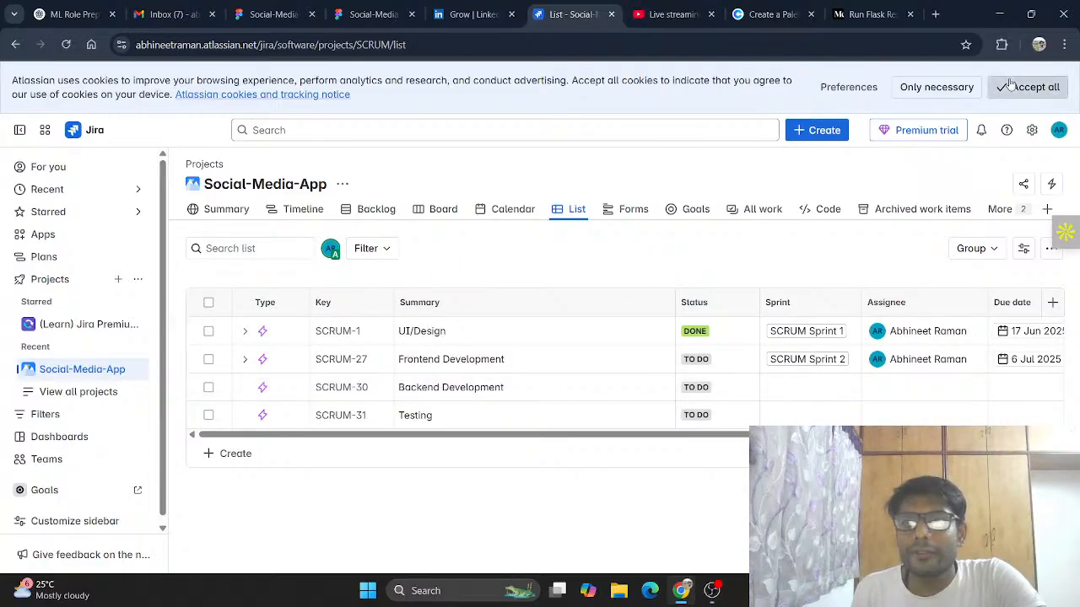
left_click(932, 87)
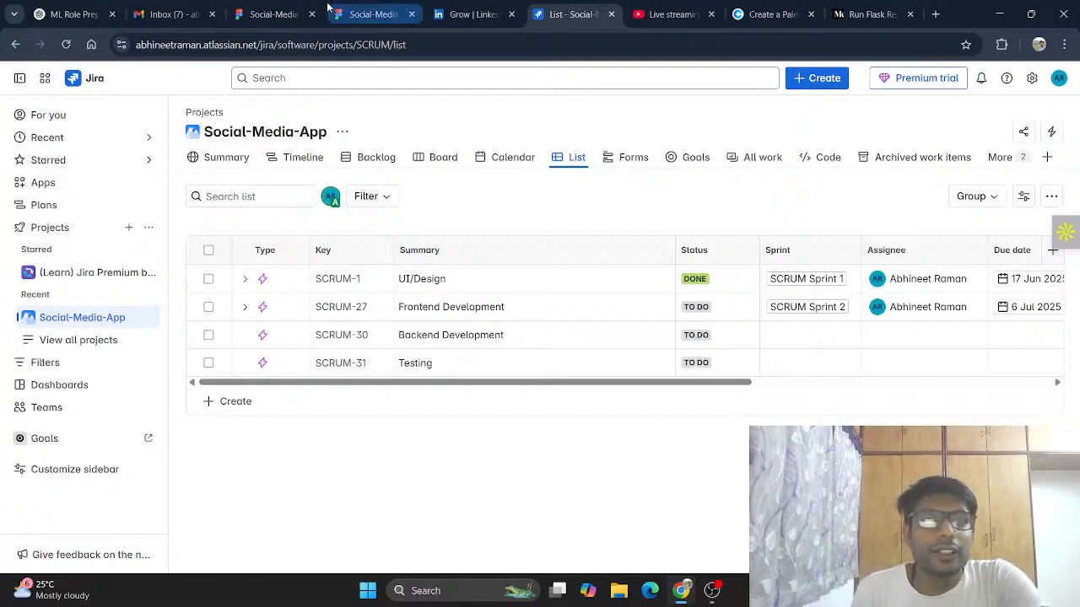
Step: Switch to the Figma file and review the SocioConnect wireframe and UI frames across the canvas
left_click(265, 6)
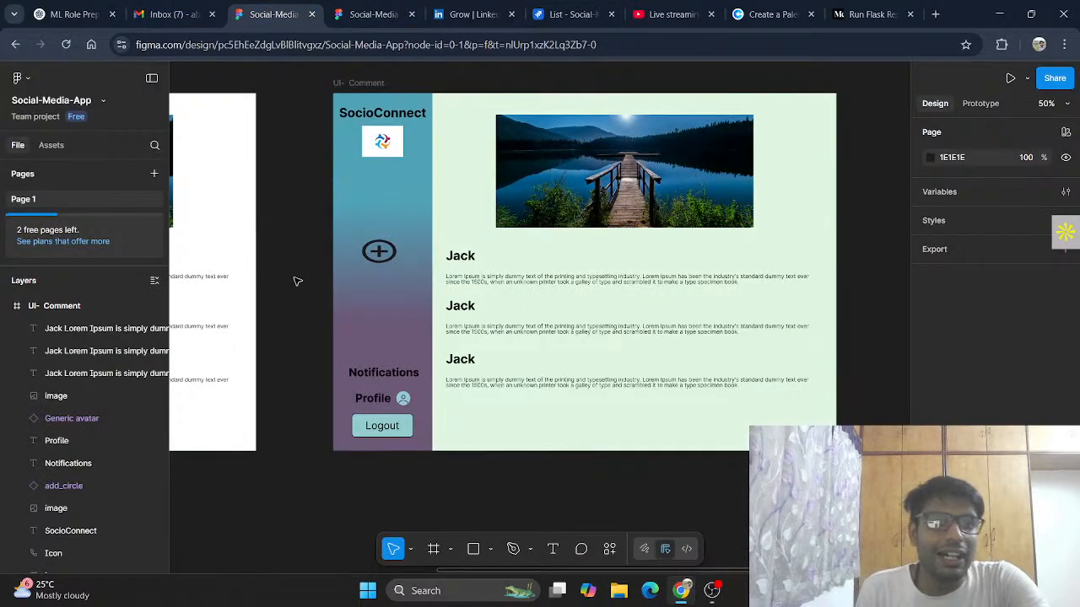
scroll(297, 281, "up", 1)
scroll(297, 281, "left", 10)
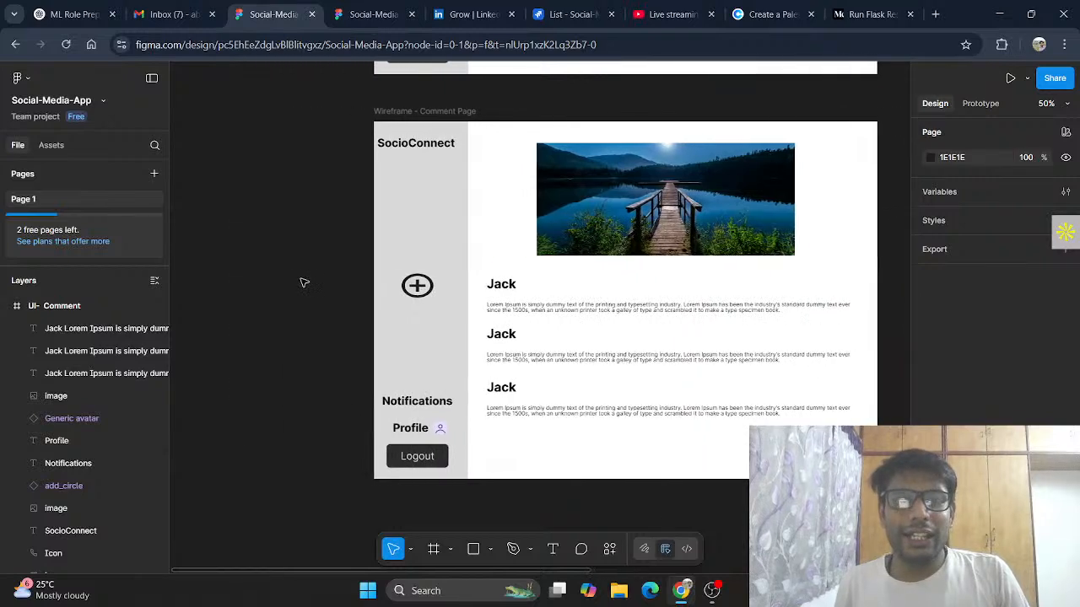
scroll(399, 166, "left", 1)
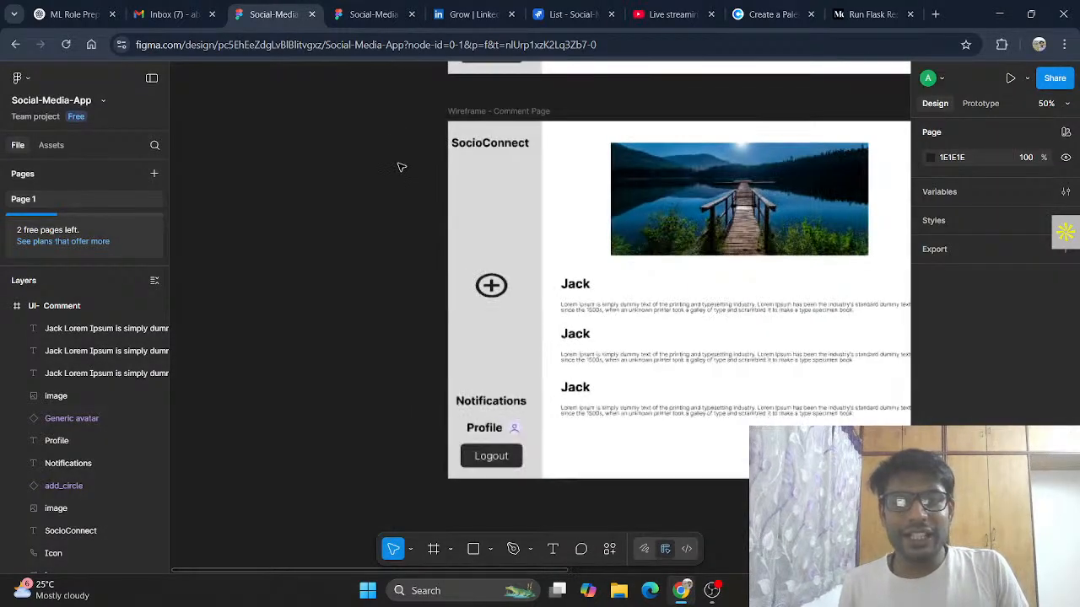
scroll(473, 168, "right", 5)
scroll(636, 148, "down", 5)
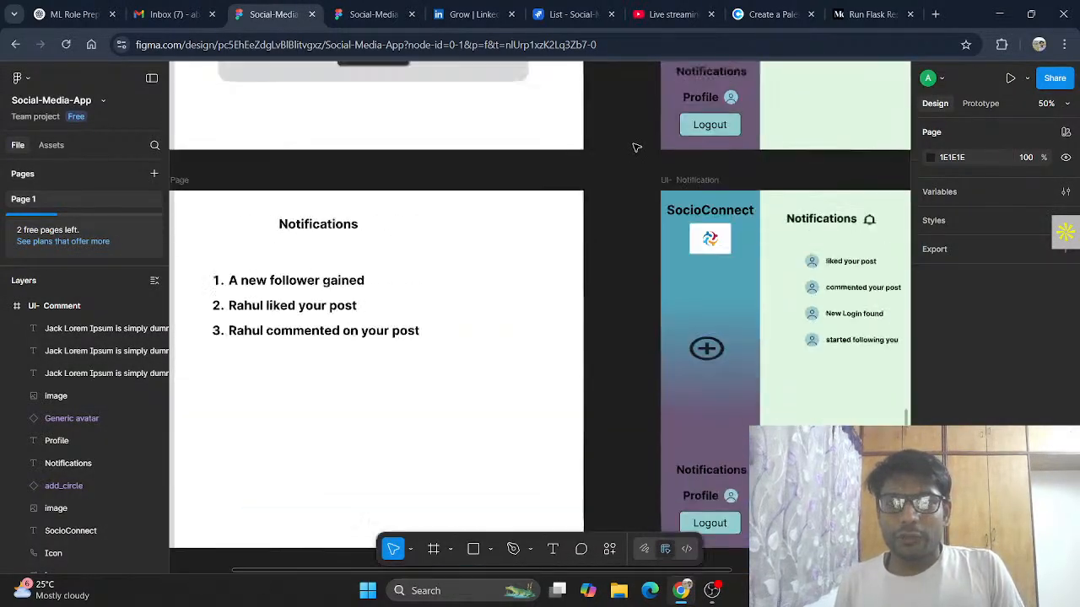
scroll(636, 148, "up", 4)
scroll(636, 148, "right", 2)
scroll(636, 148, "right", 1)
scroll(636, 147, "up", 6)
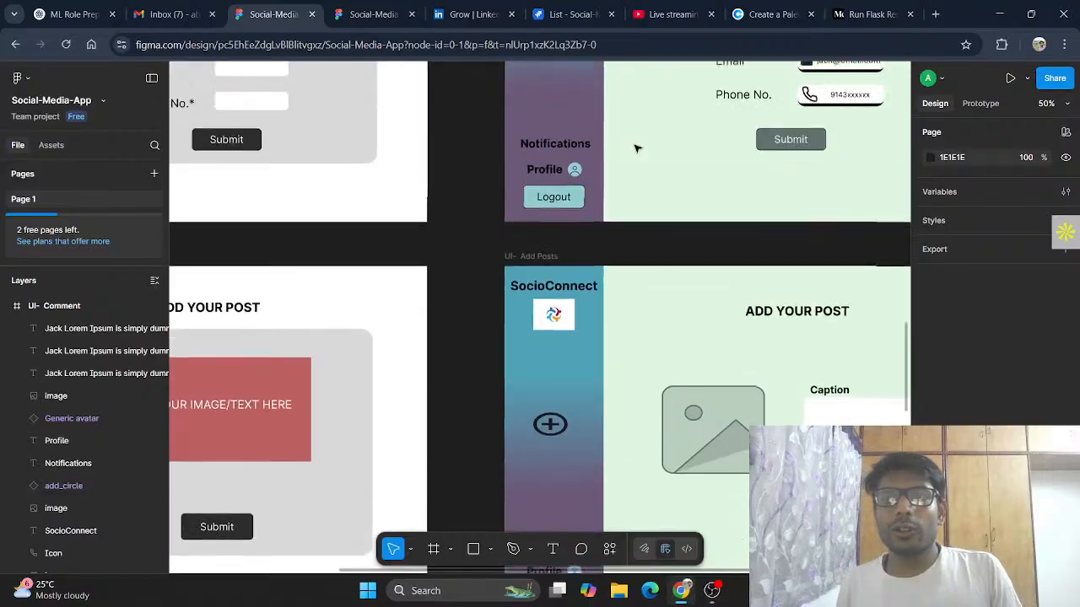
scroll(636, 147, "up", 8)
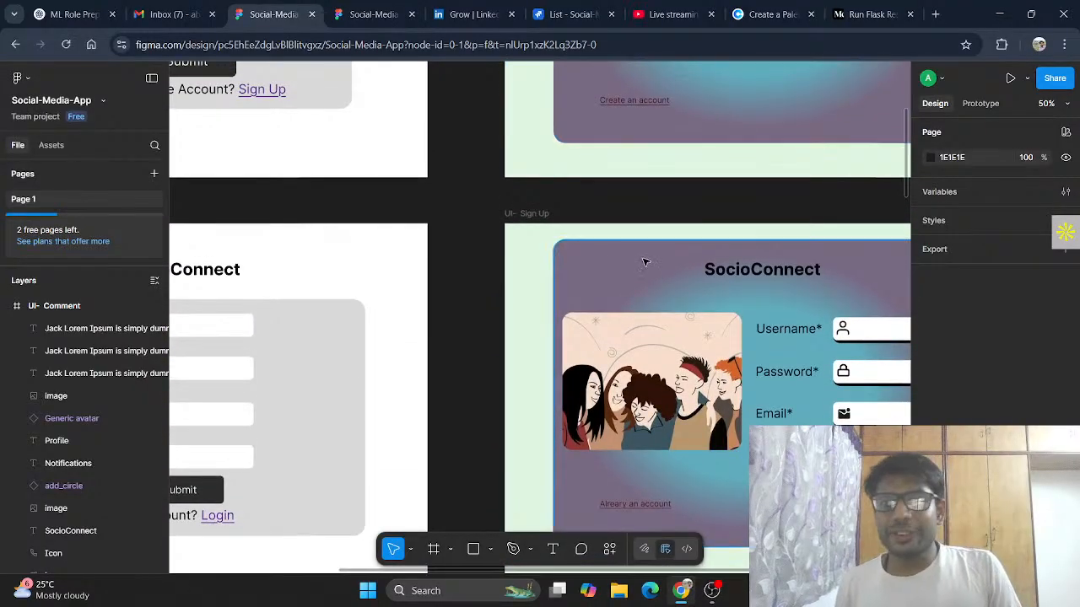
scroll(643, 262, "up", 3)
scroll(644, 261, "up", 6)
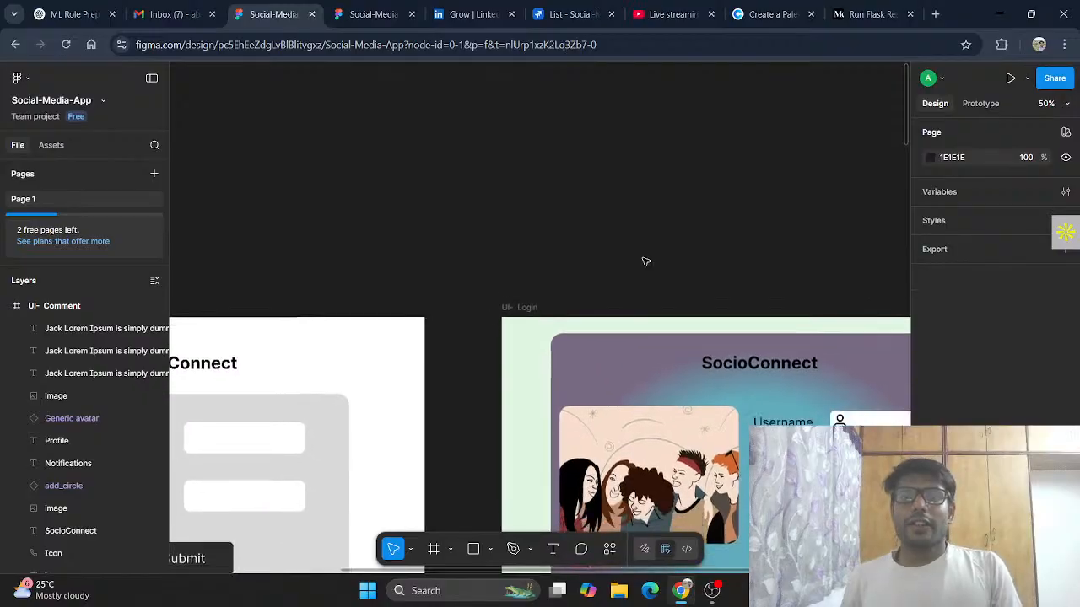
scroll(644, 262, "down", 4)
scroll(644, 261, "right", 2)
scroll(644, 262, "right", 3)
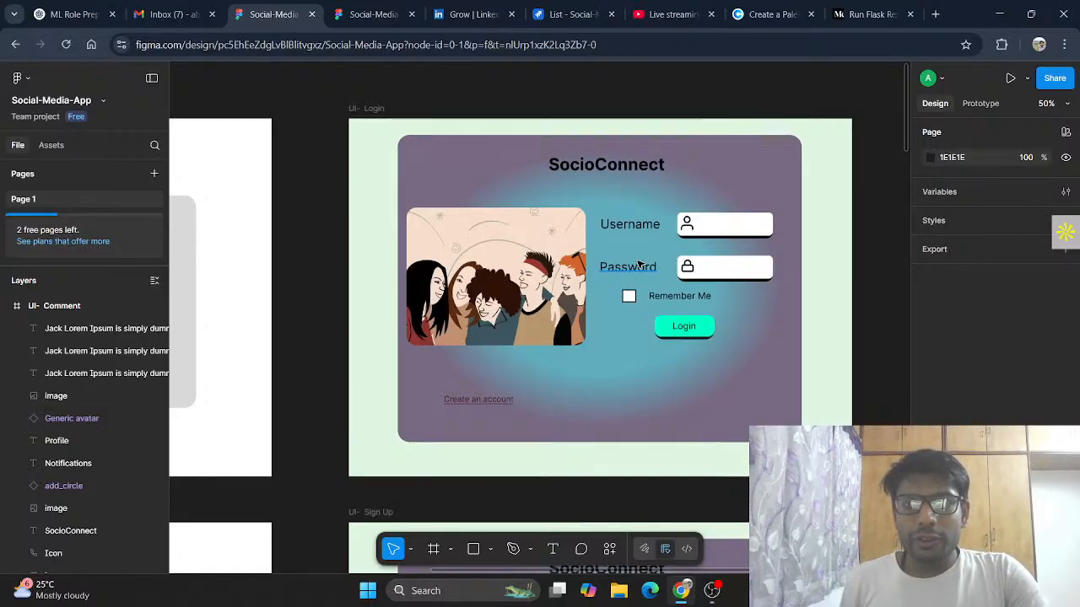
Step: Switch to YouTube Studio and end the live stream
left_click(680, 19)
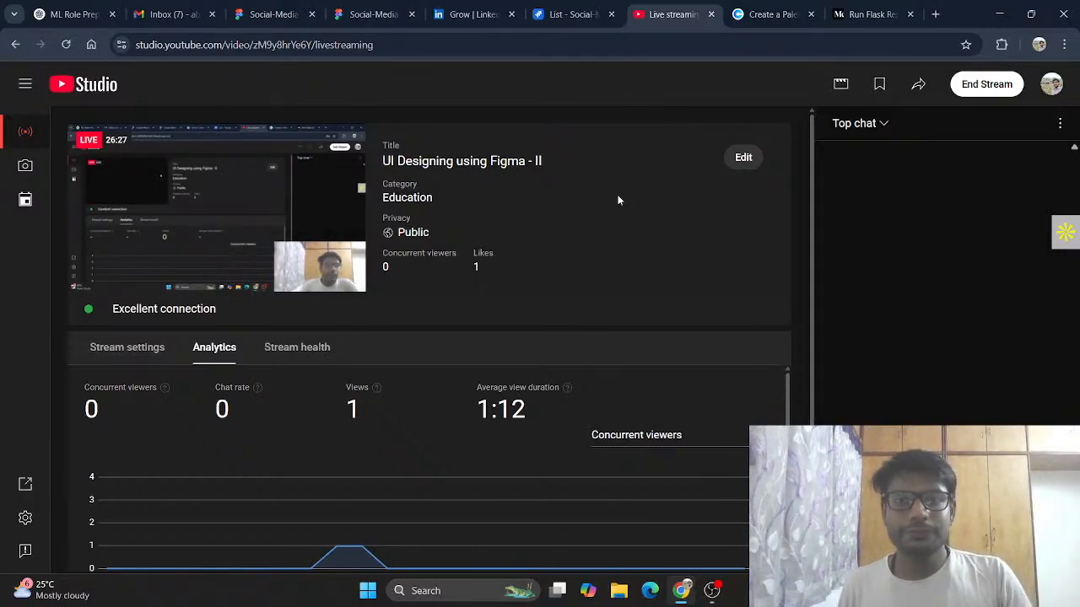
left_click(987, 91)
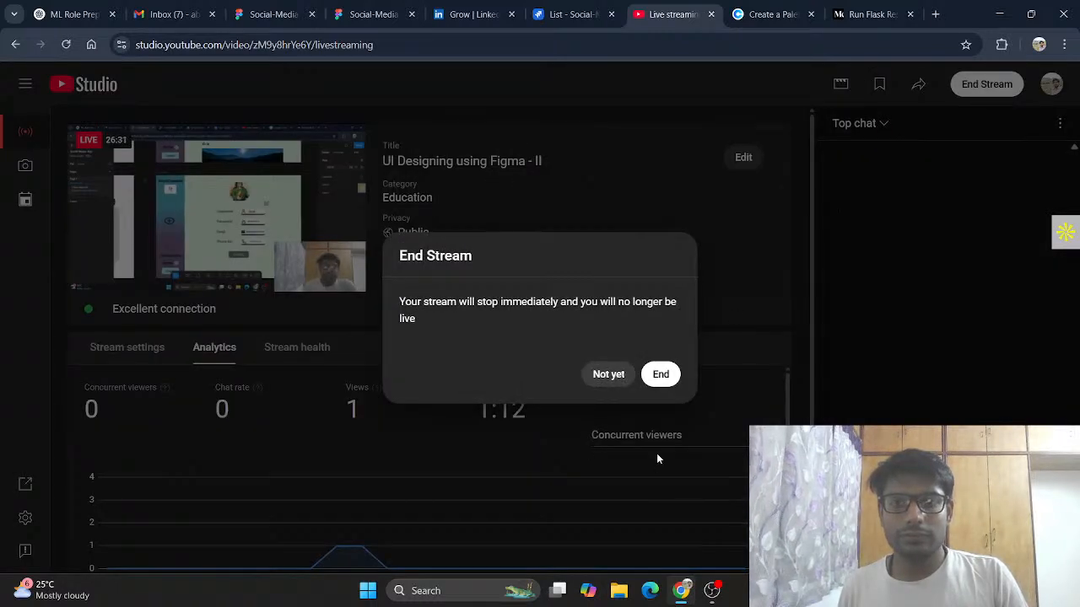
left_click(670, 384)
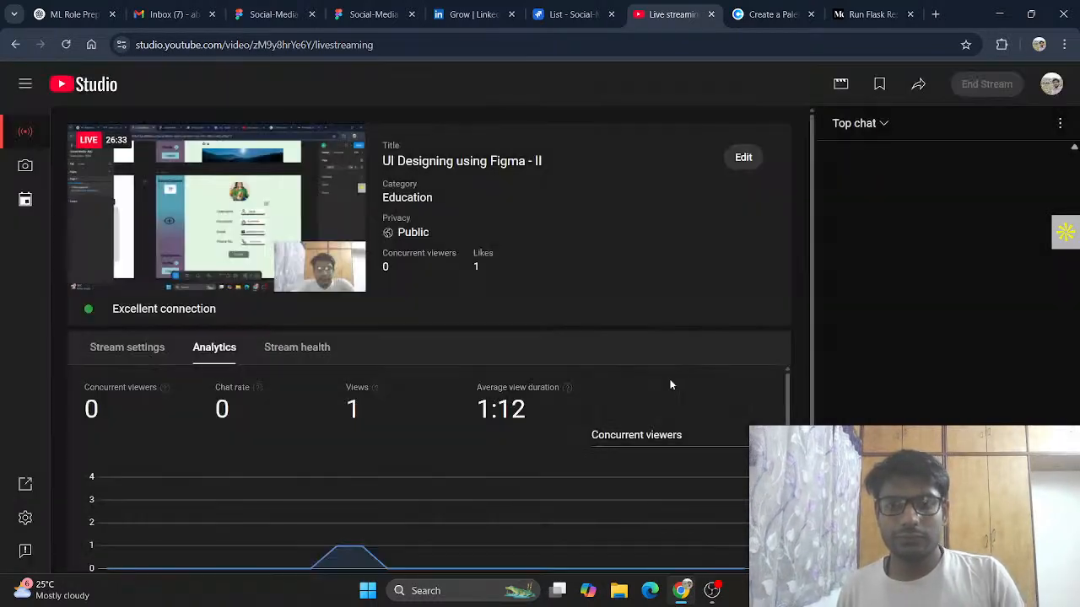